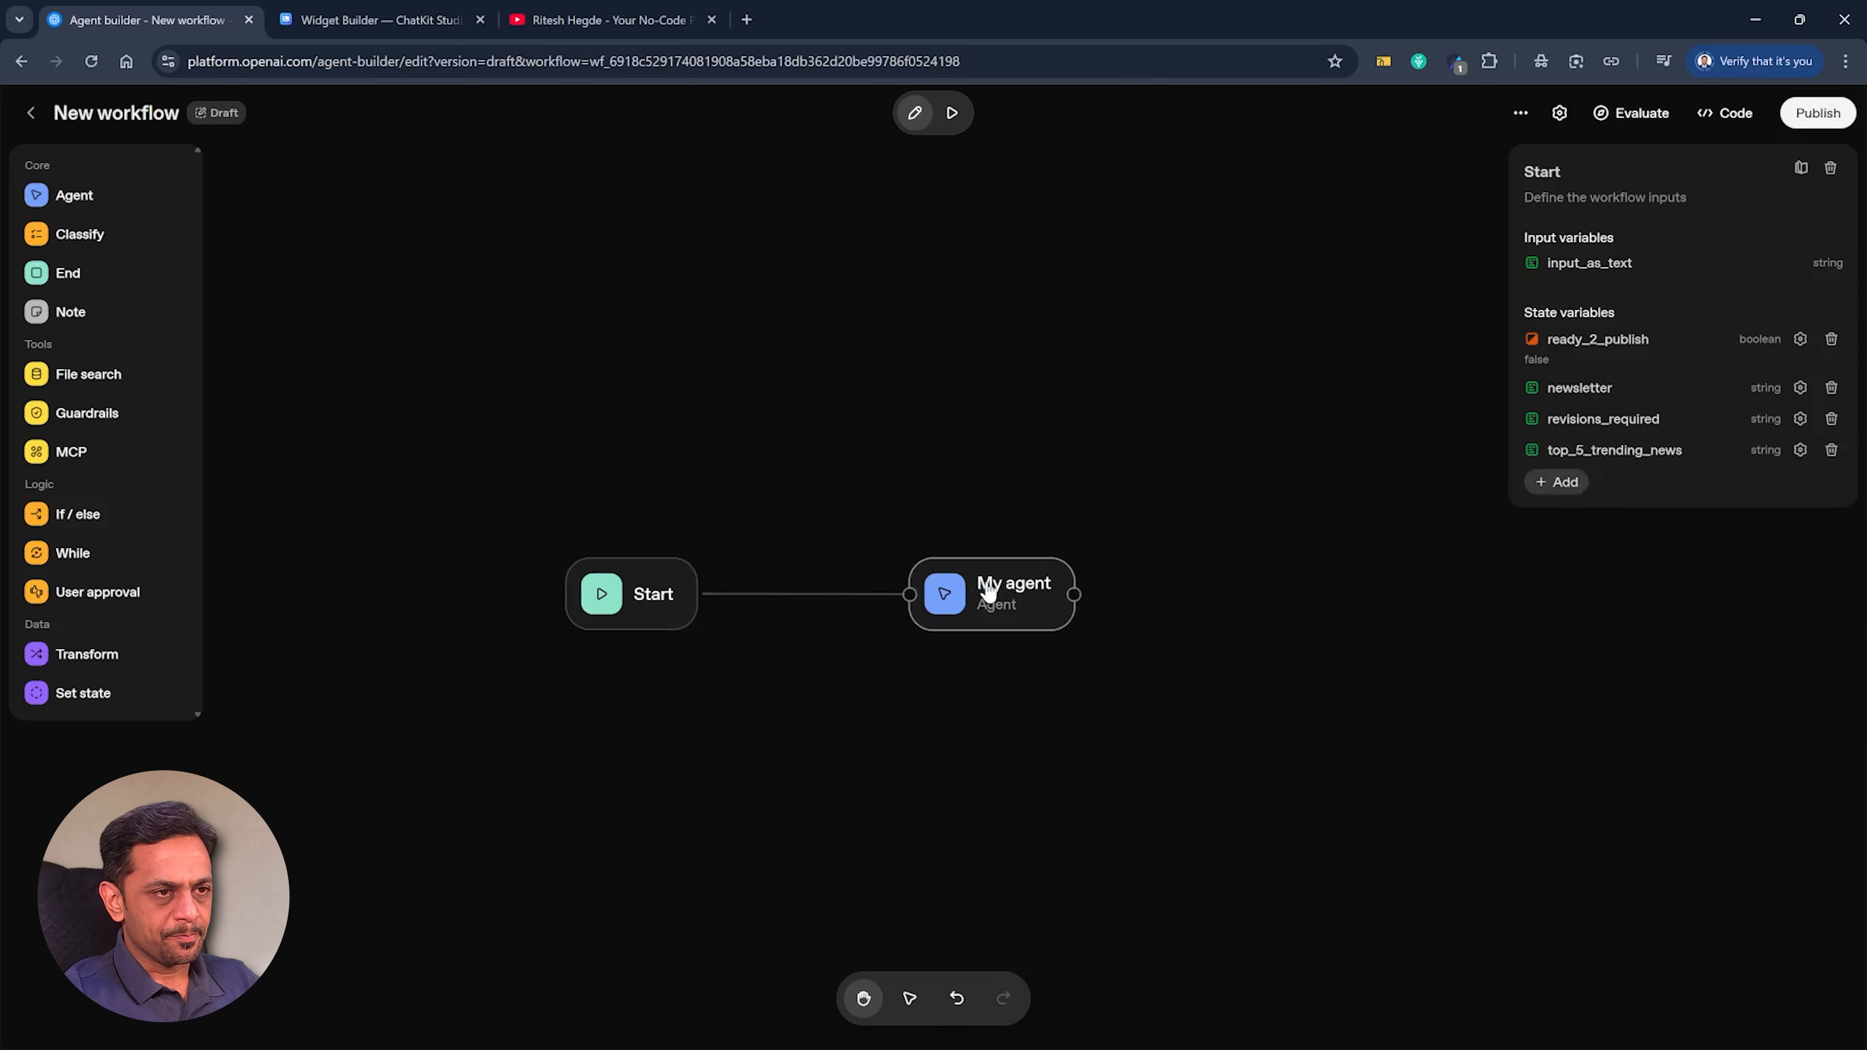
# Name the agent TrendingNews and instruct it: "You need to fetch the top 5 trending news basis the topic the user has given.".
pyautogui.tripleClick(1636, 237)
pyautogui.write('TrendingNews')
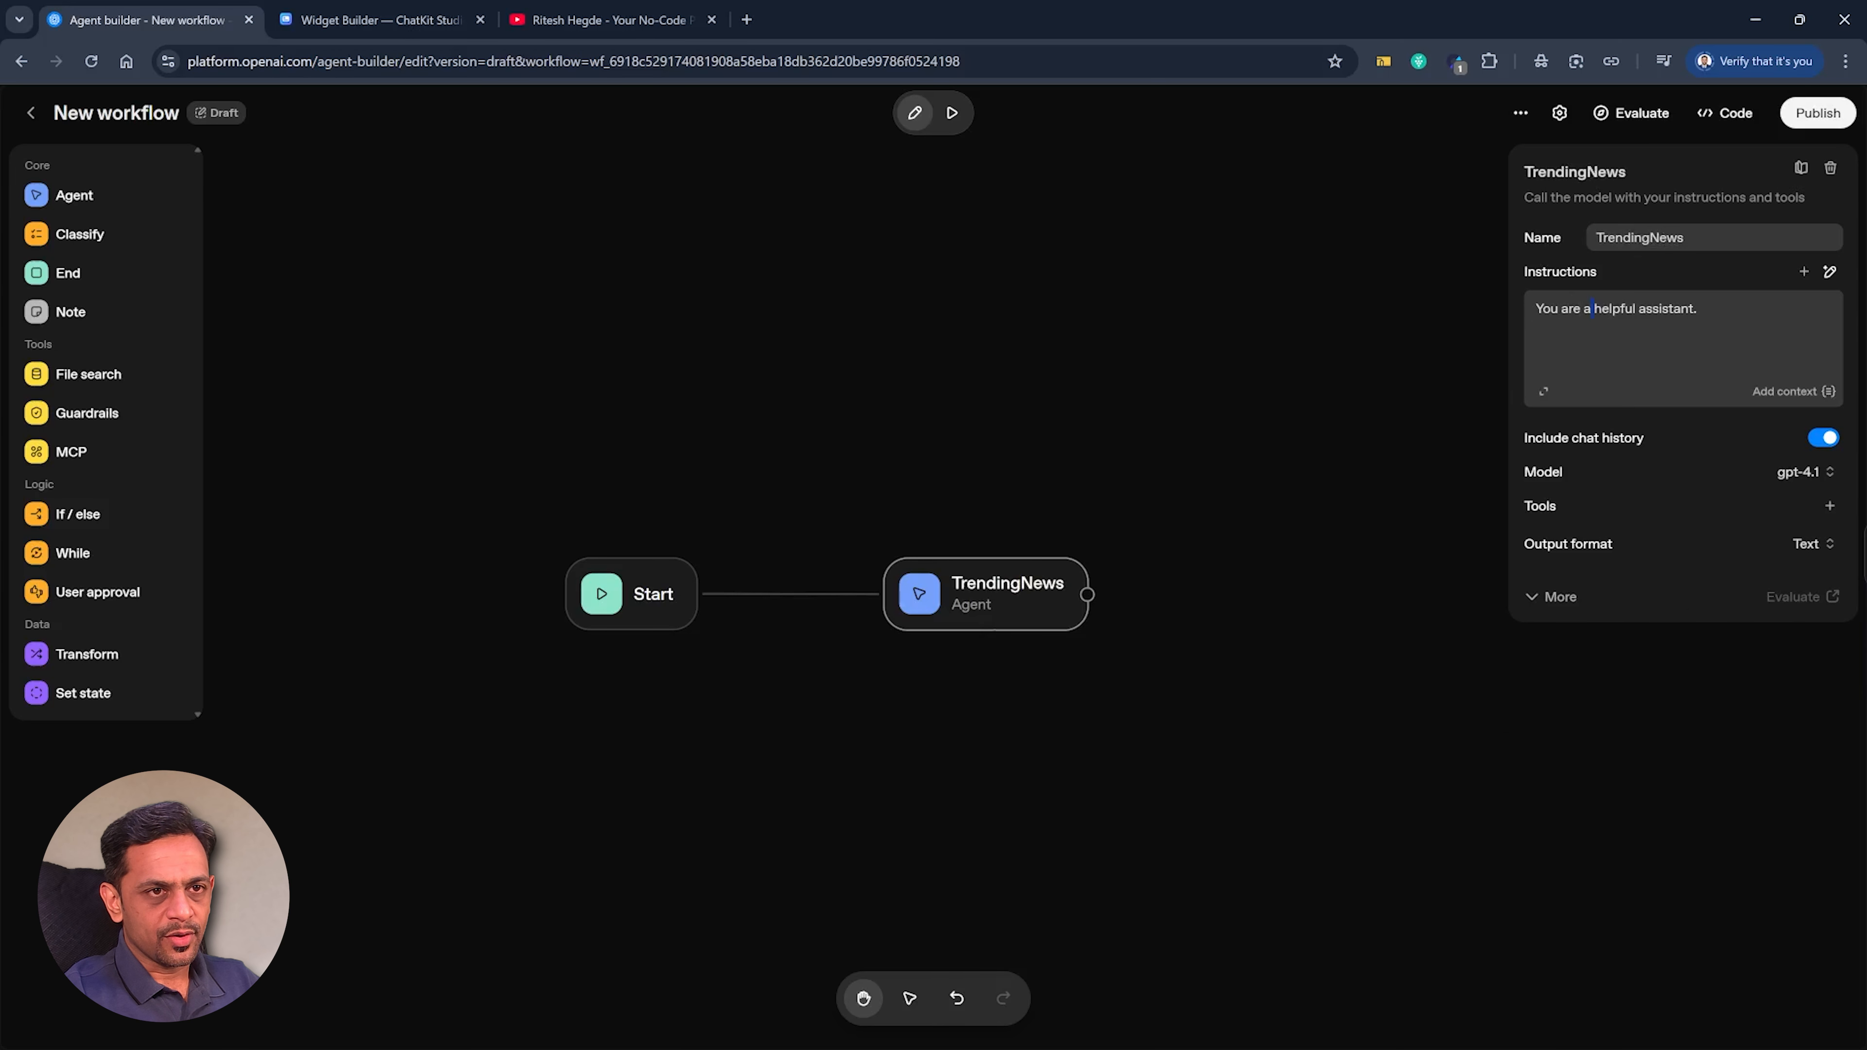
pyautogui.tripleClick(1638, 309)
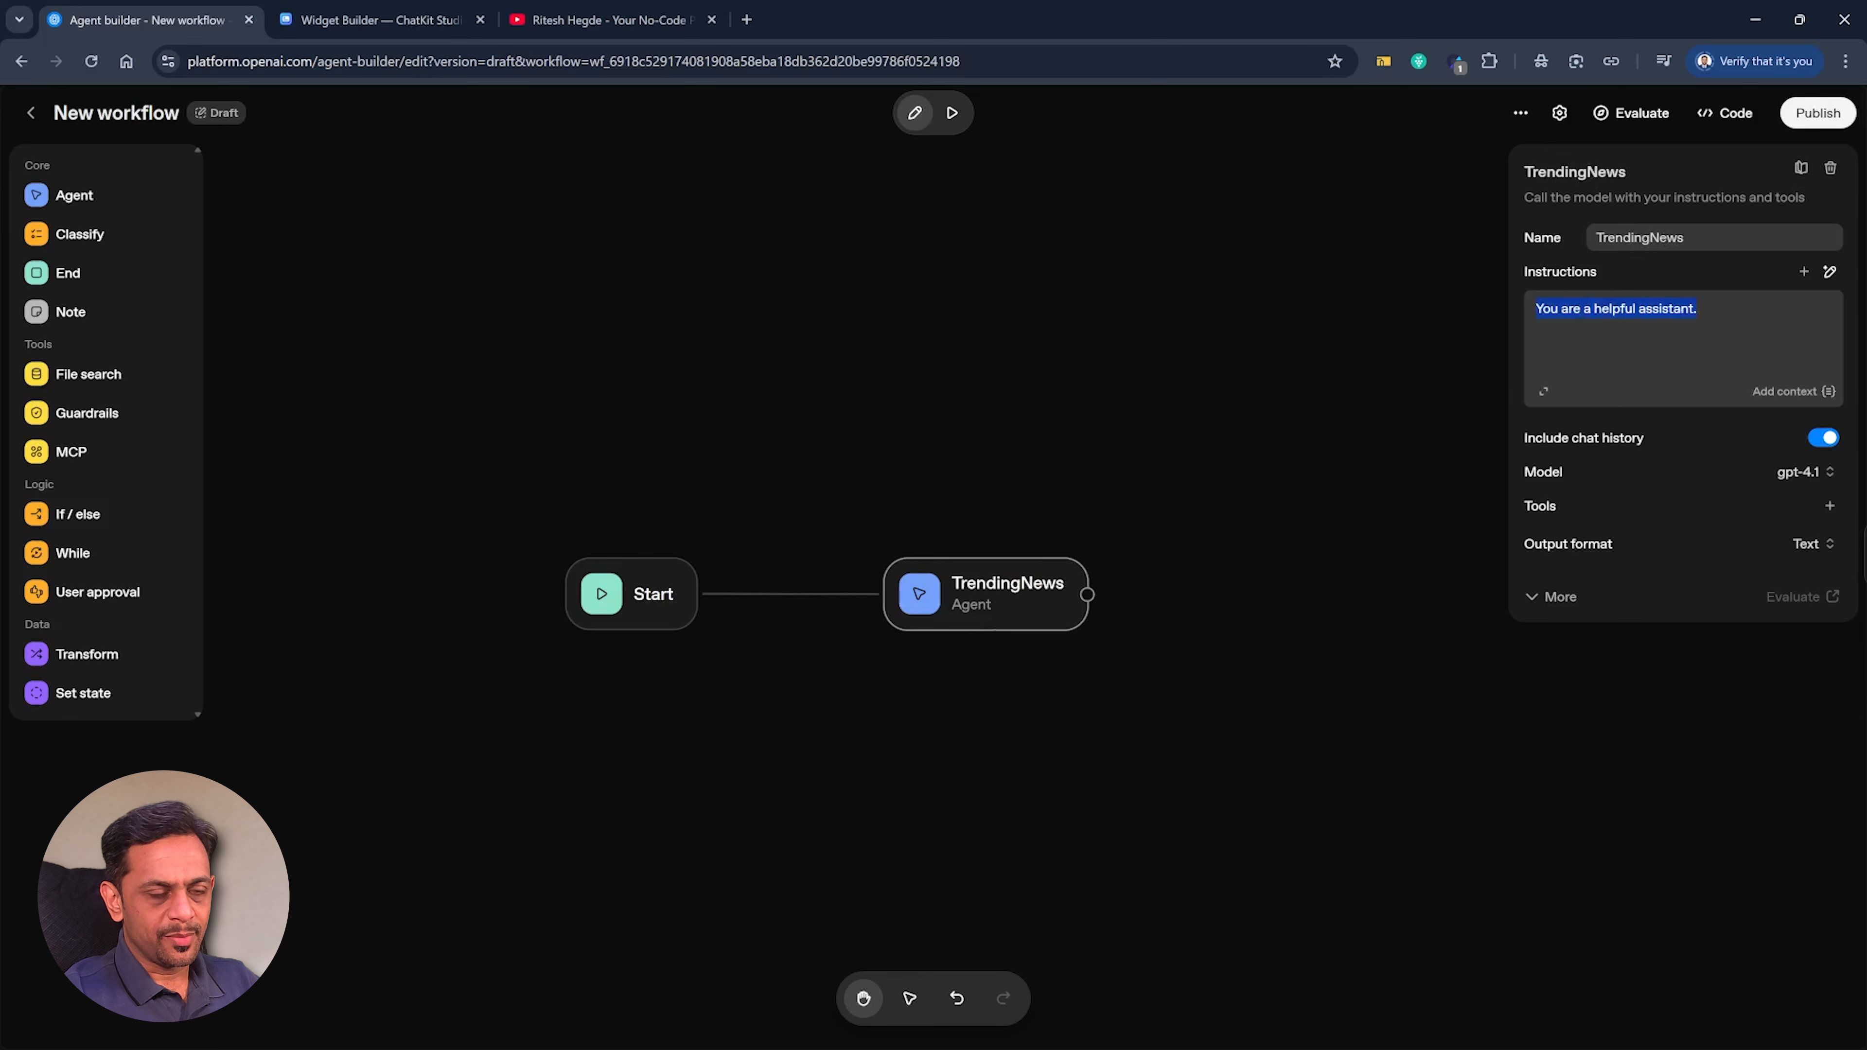
pyautogui.write('You need to fetch the top 5 trending news ')
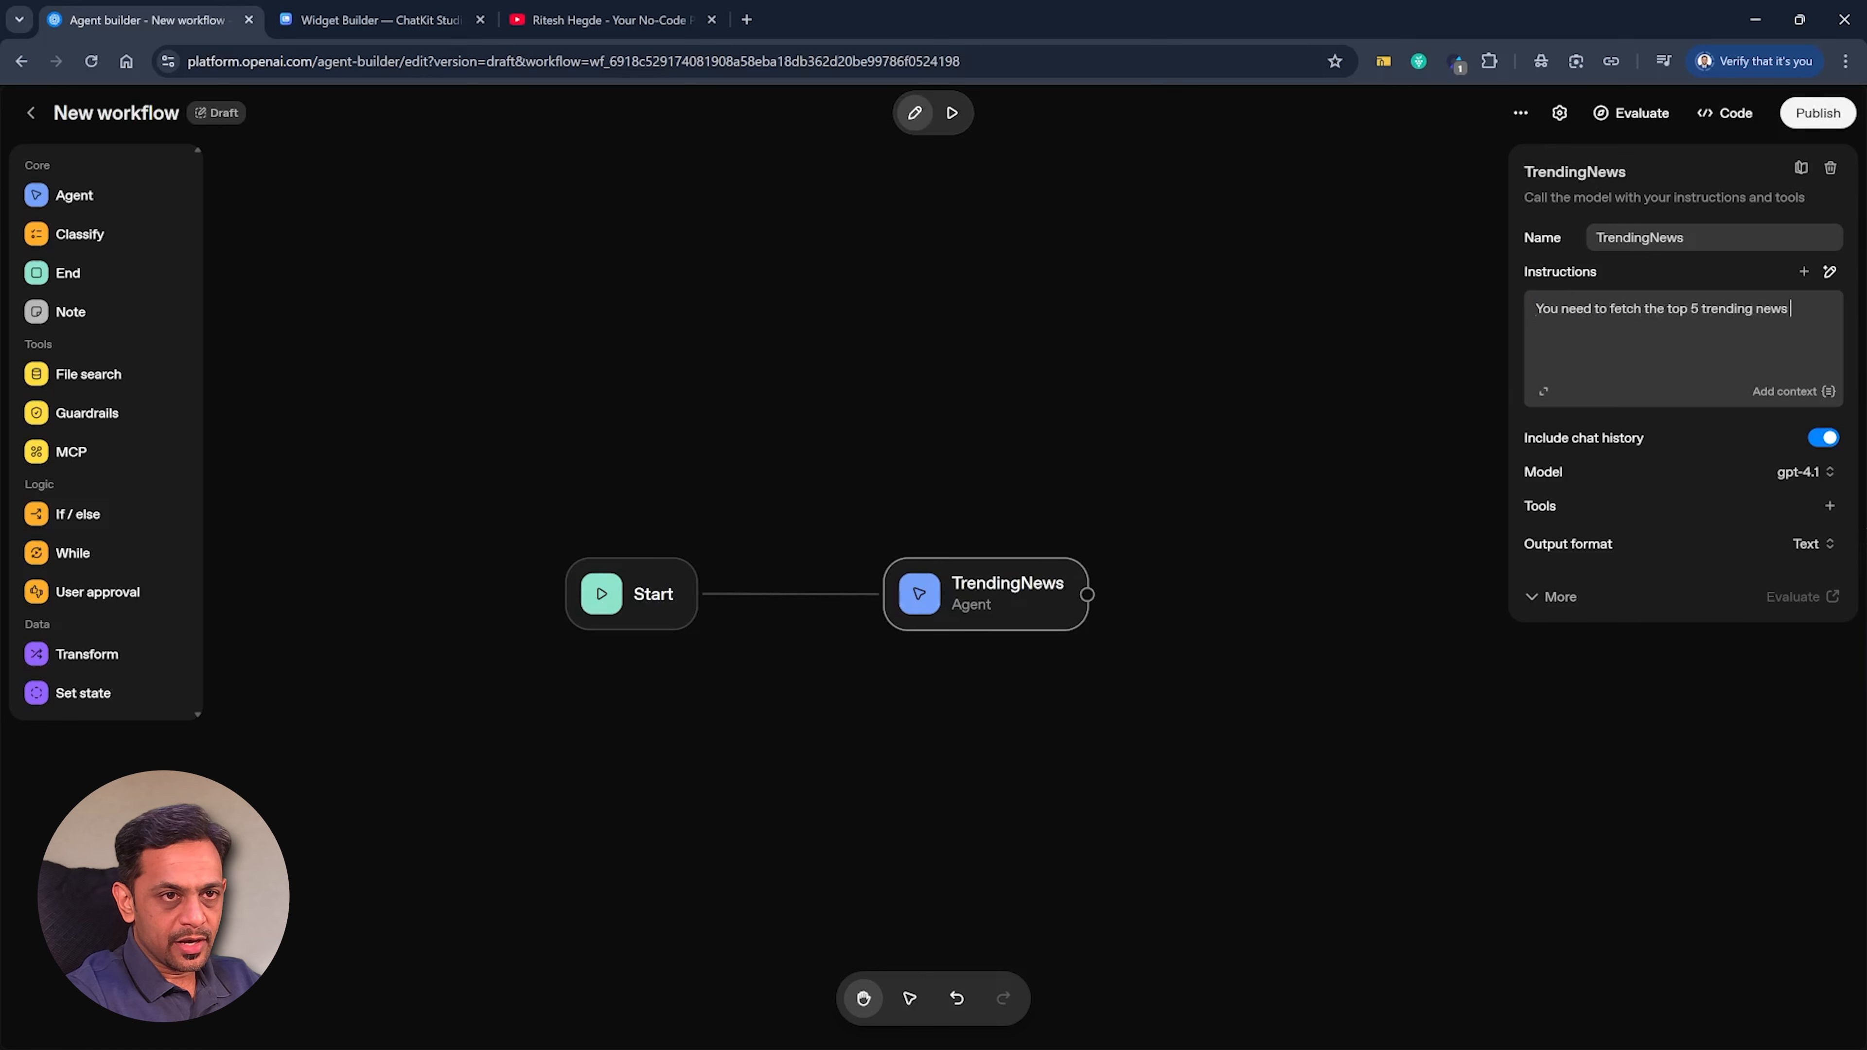
pyautogui.write('basis the topic the user has given.')
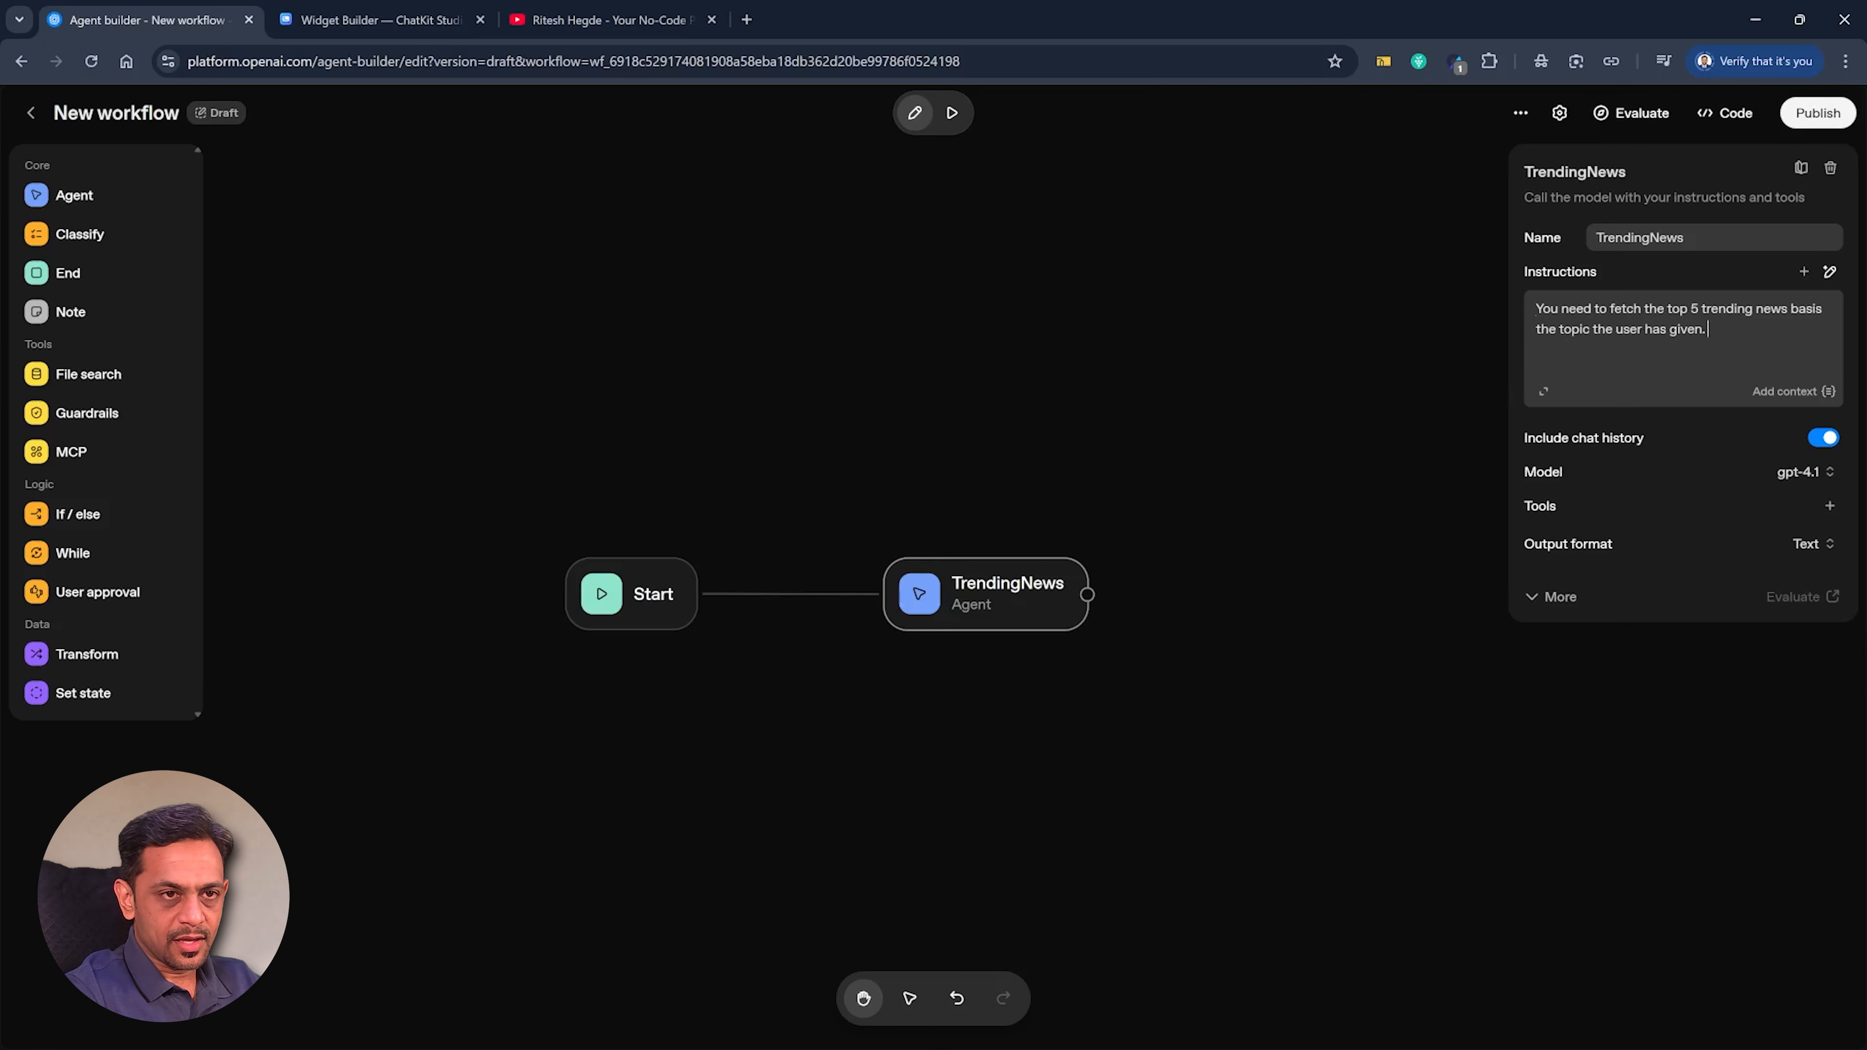
# Give the TrendingNews agent a Web search tool with the default settings and no user location.
pyautogui.click(1830, 506)
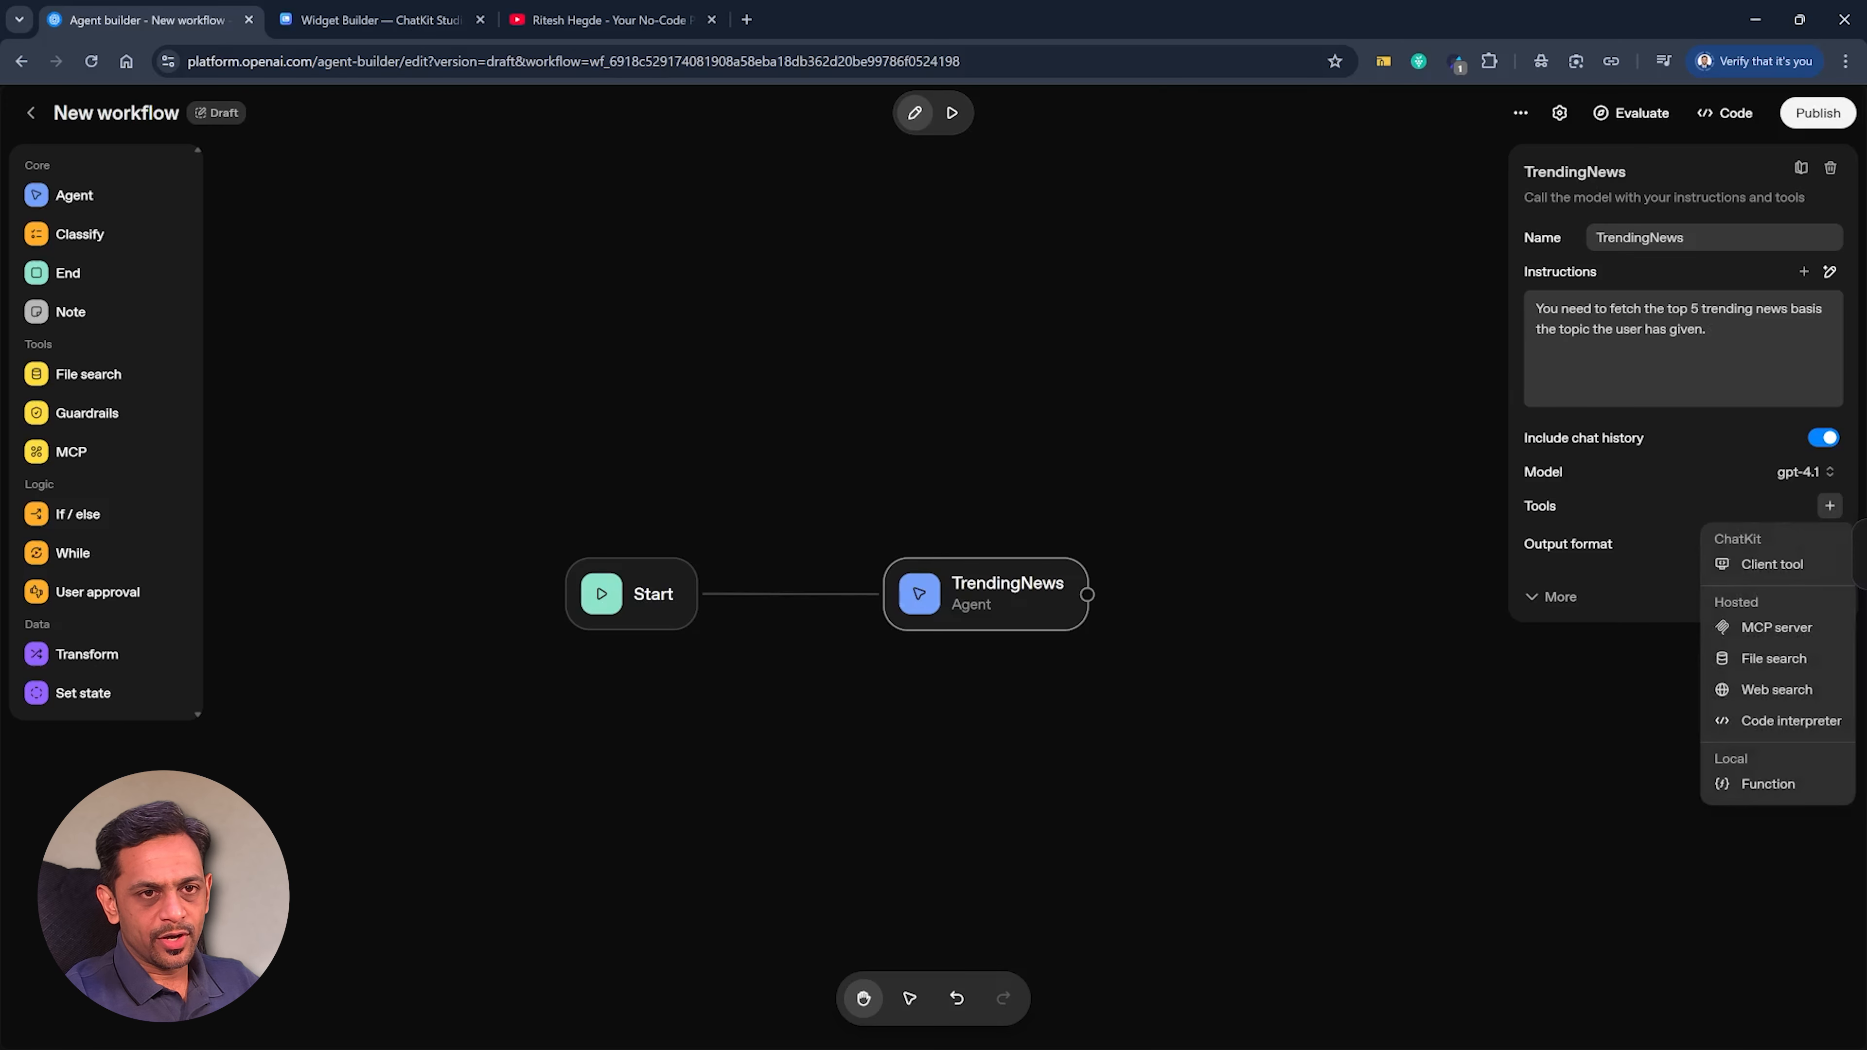
pyautogui.click(1775, 690)
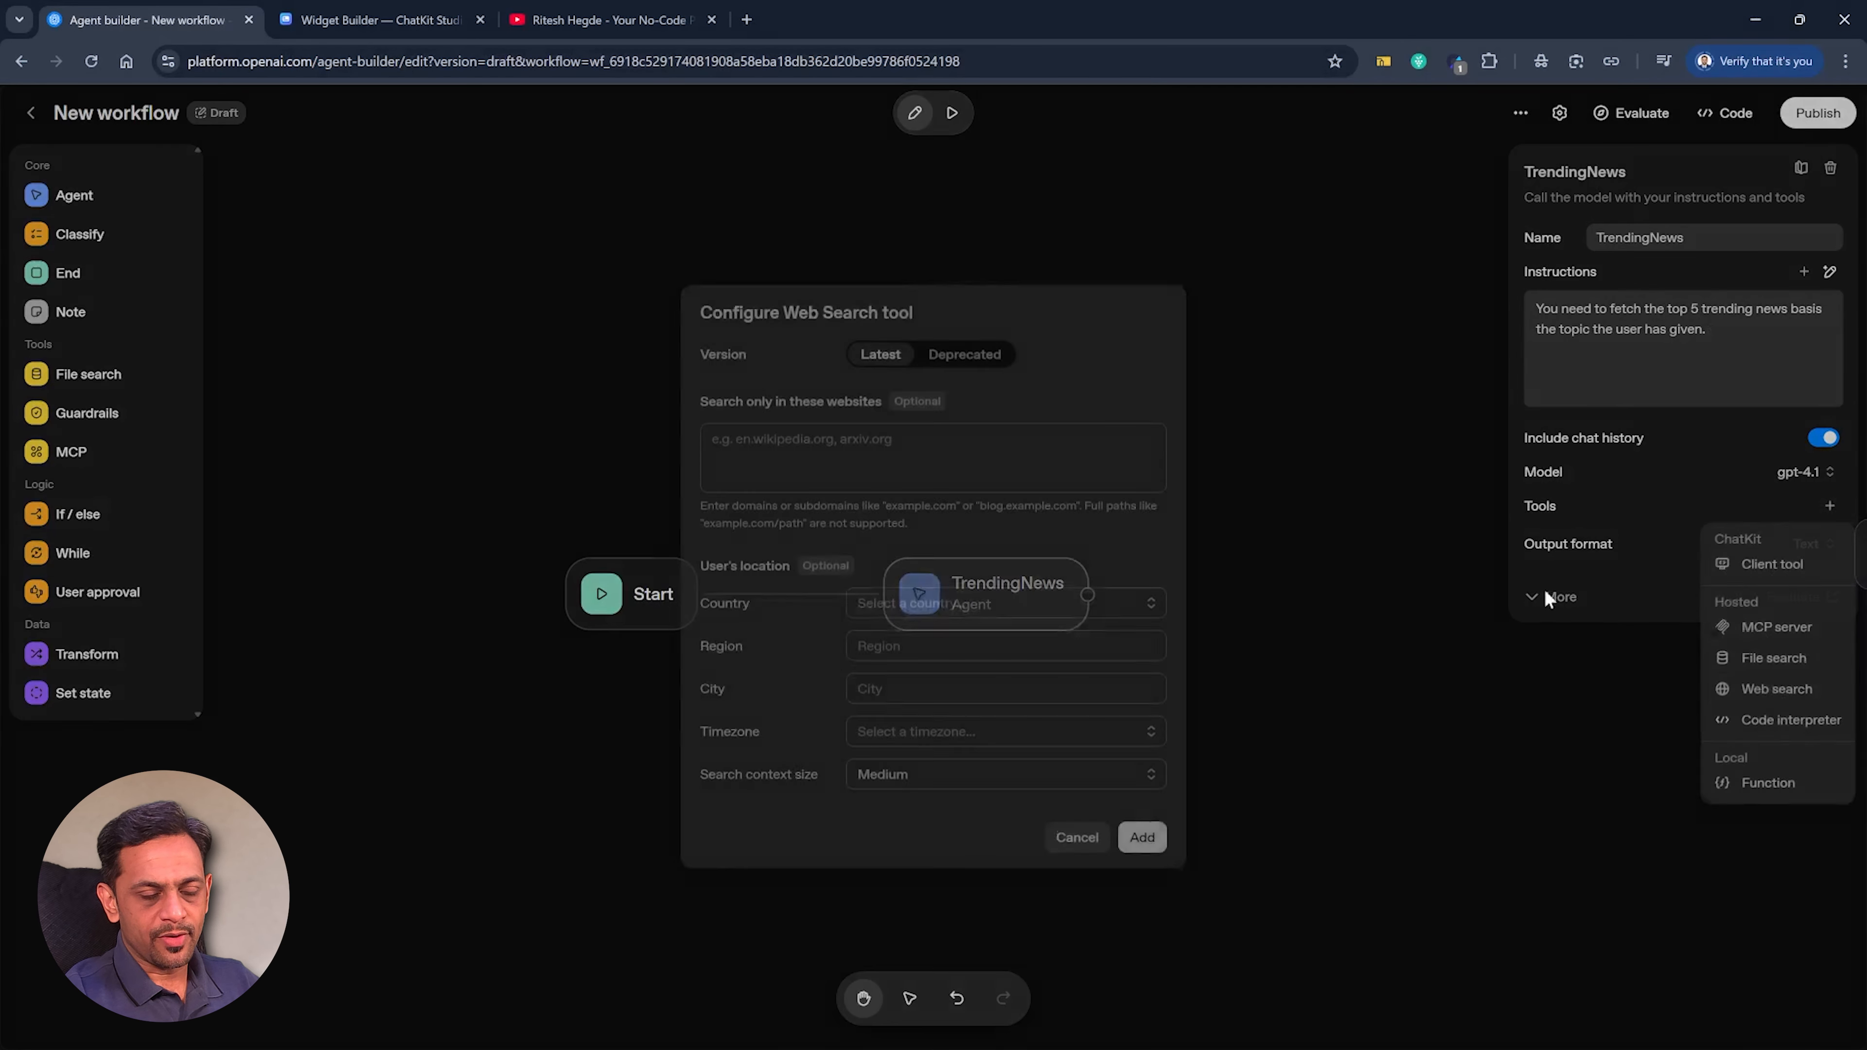
pyautogui.click(885, 607)
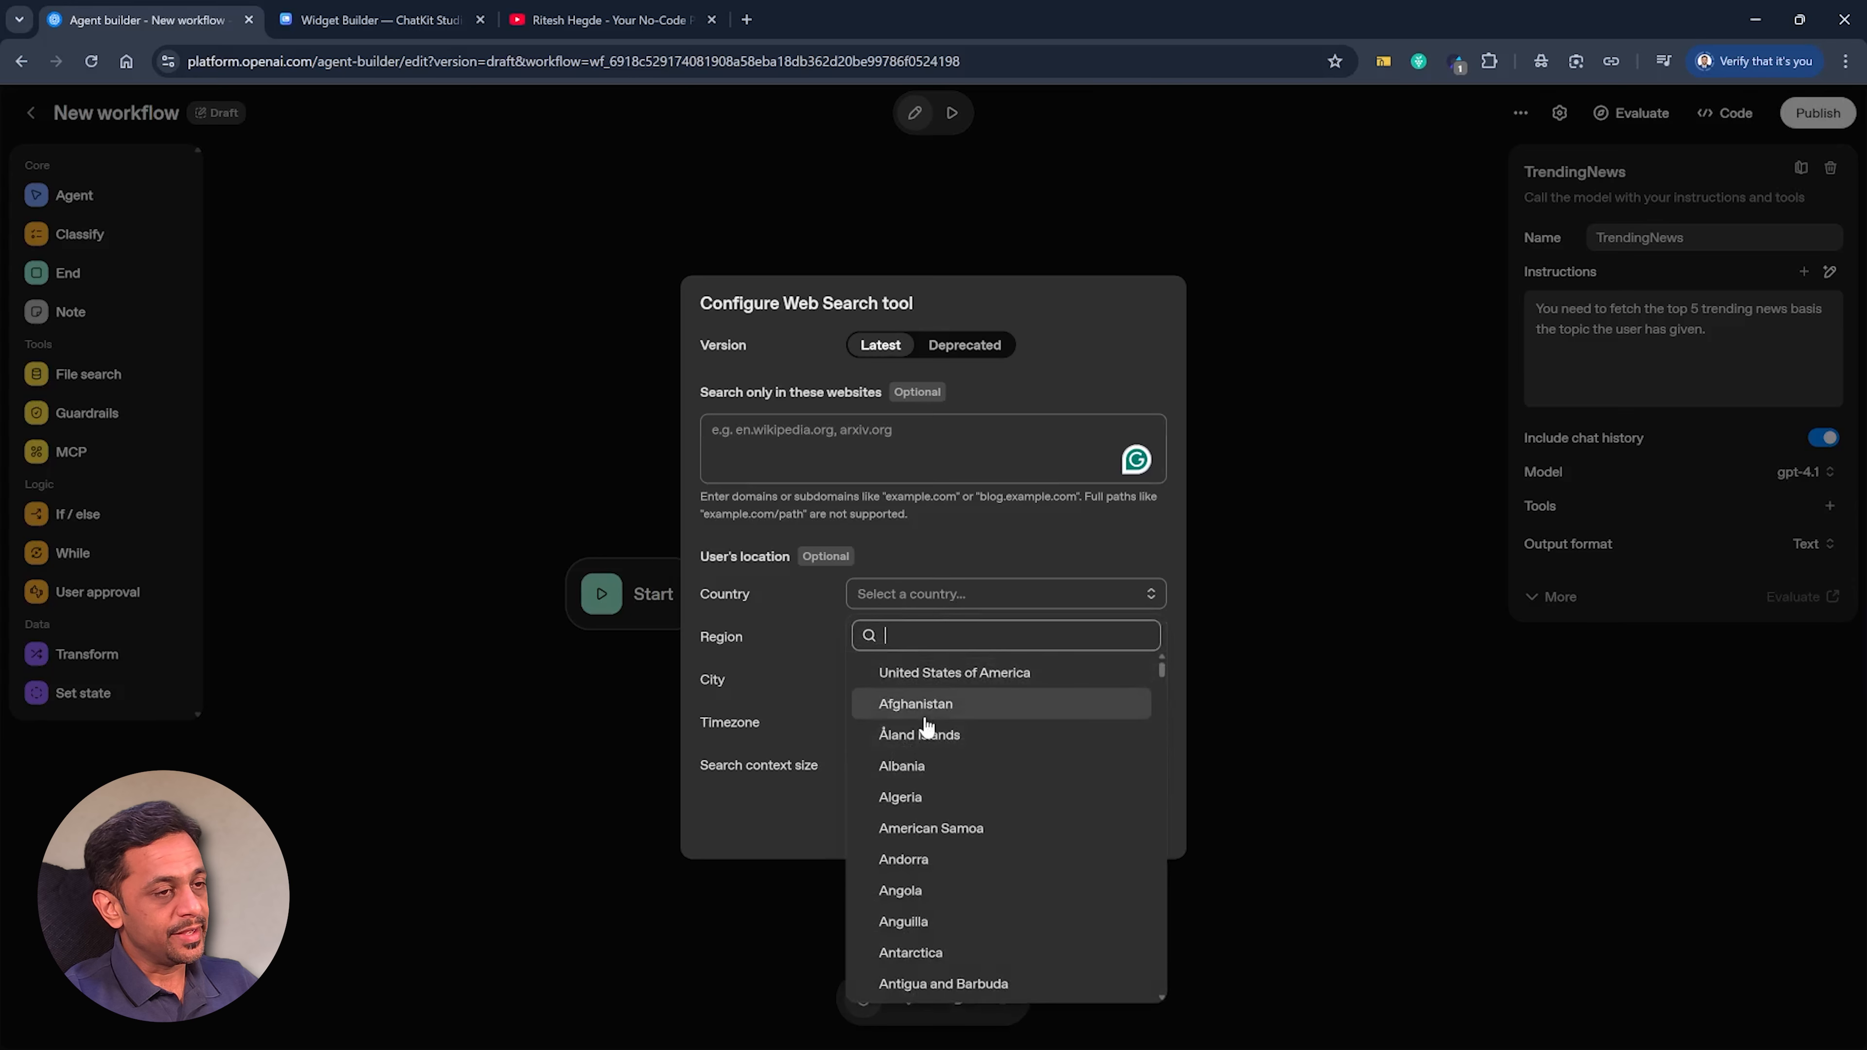
pyautogui.click(891, 593)
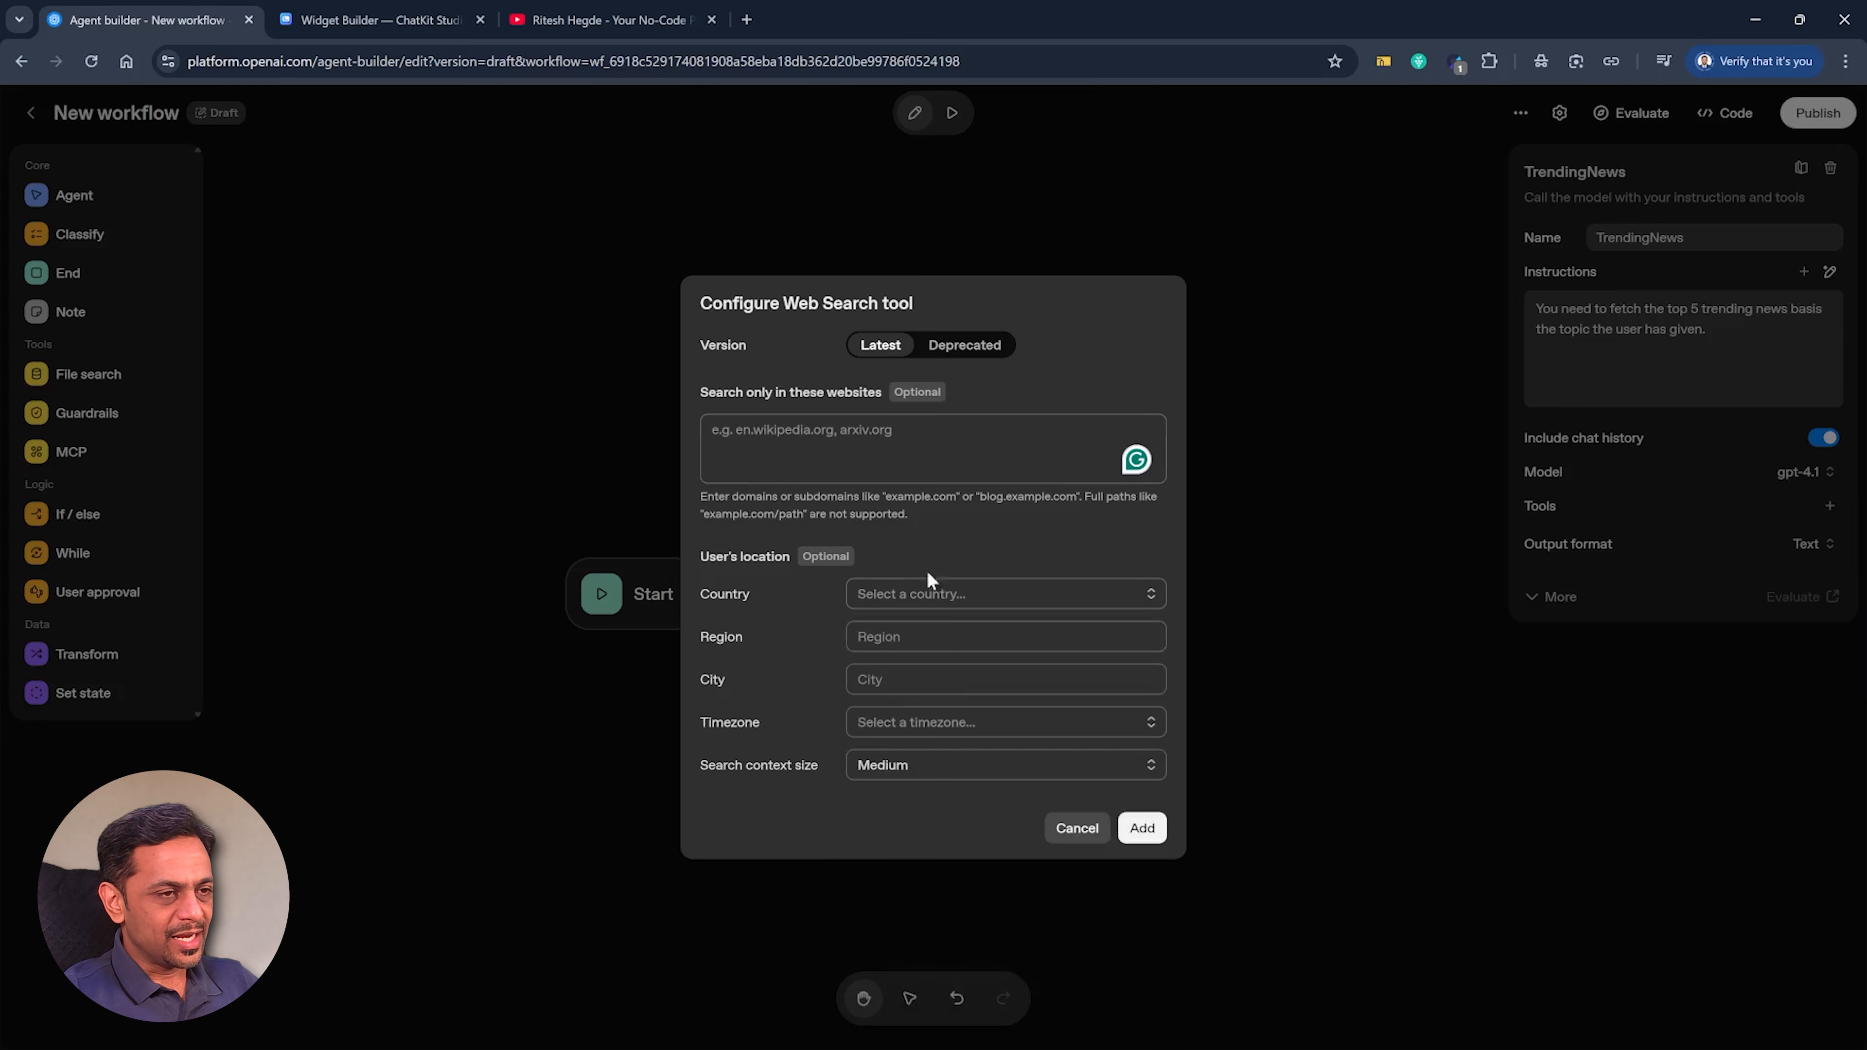
pyautogui.click(1142, 829)
# Set the TrendingNews output format to JSON with a schema containing one string property named trending_news.
pyautogui.click(1811, 571)
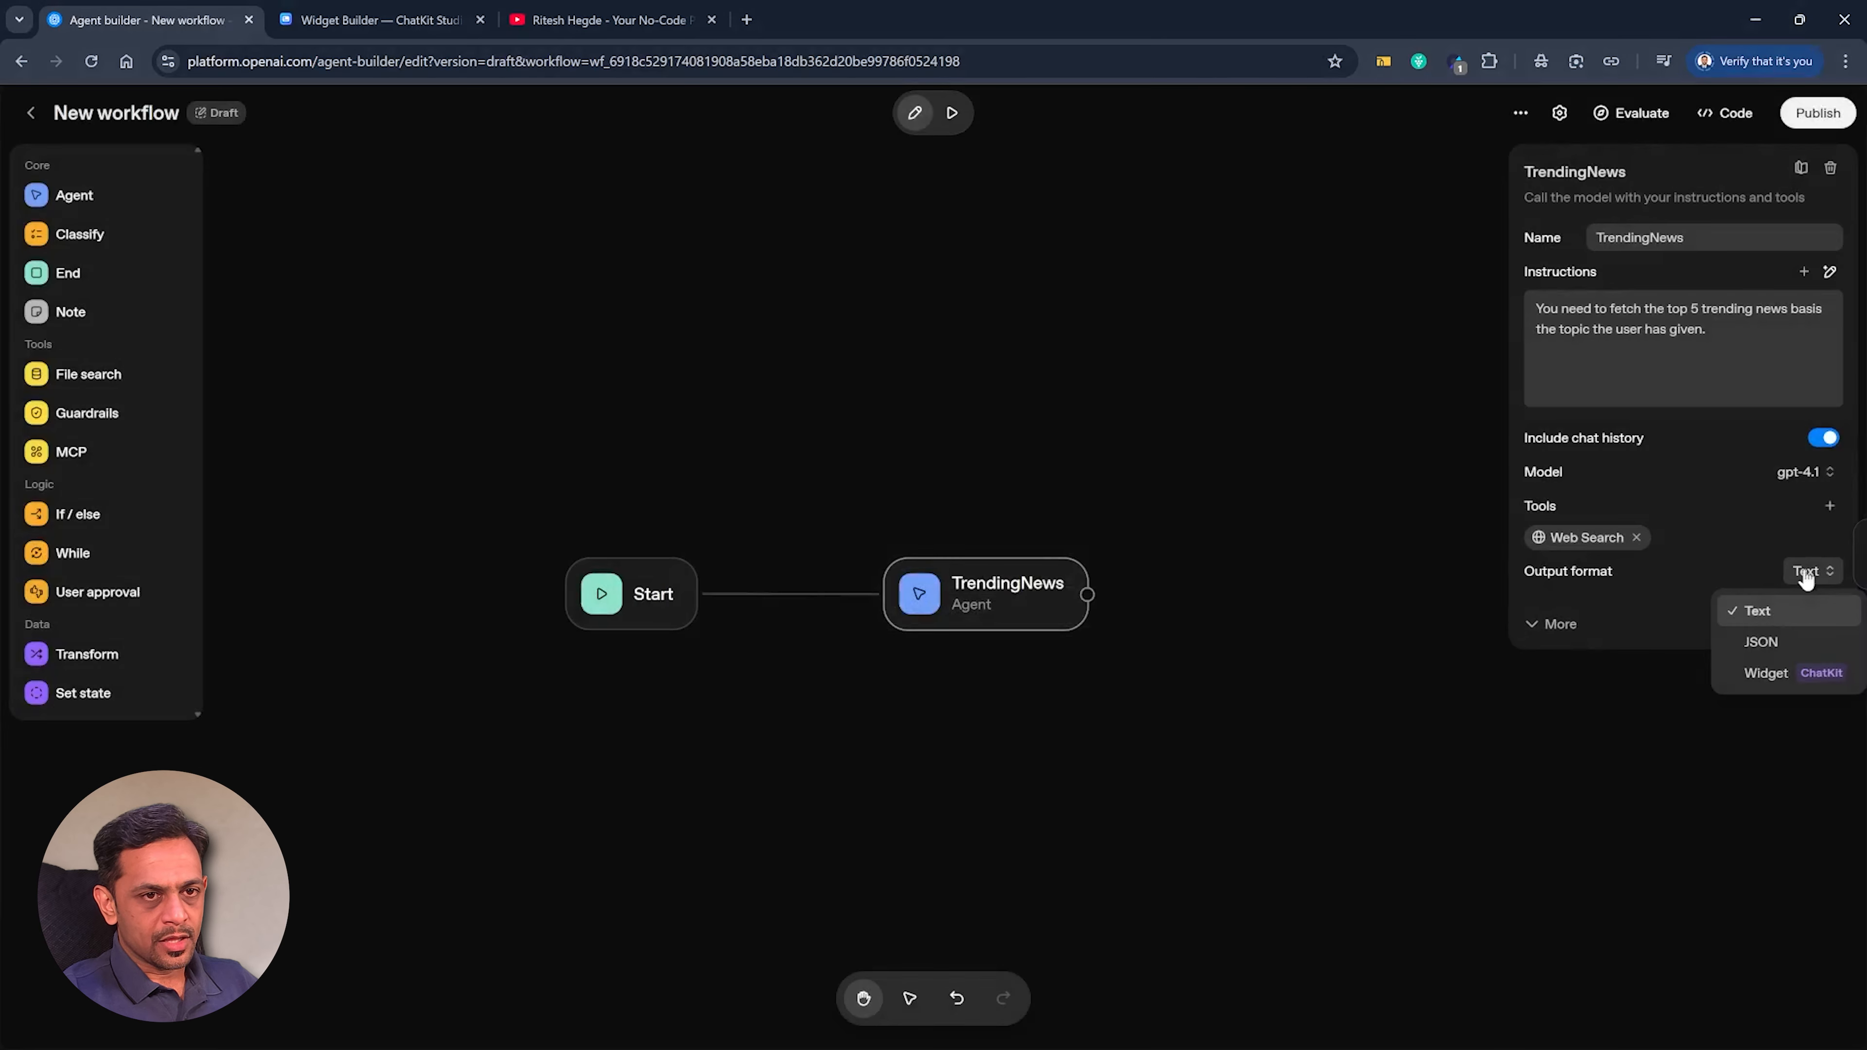
pyautogui.click(1767, 642)
pyautogui.click(1557, 607)
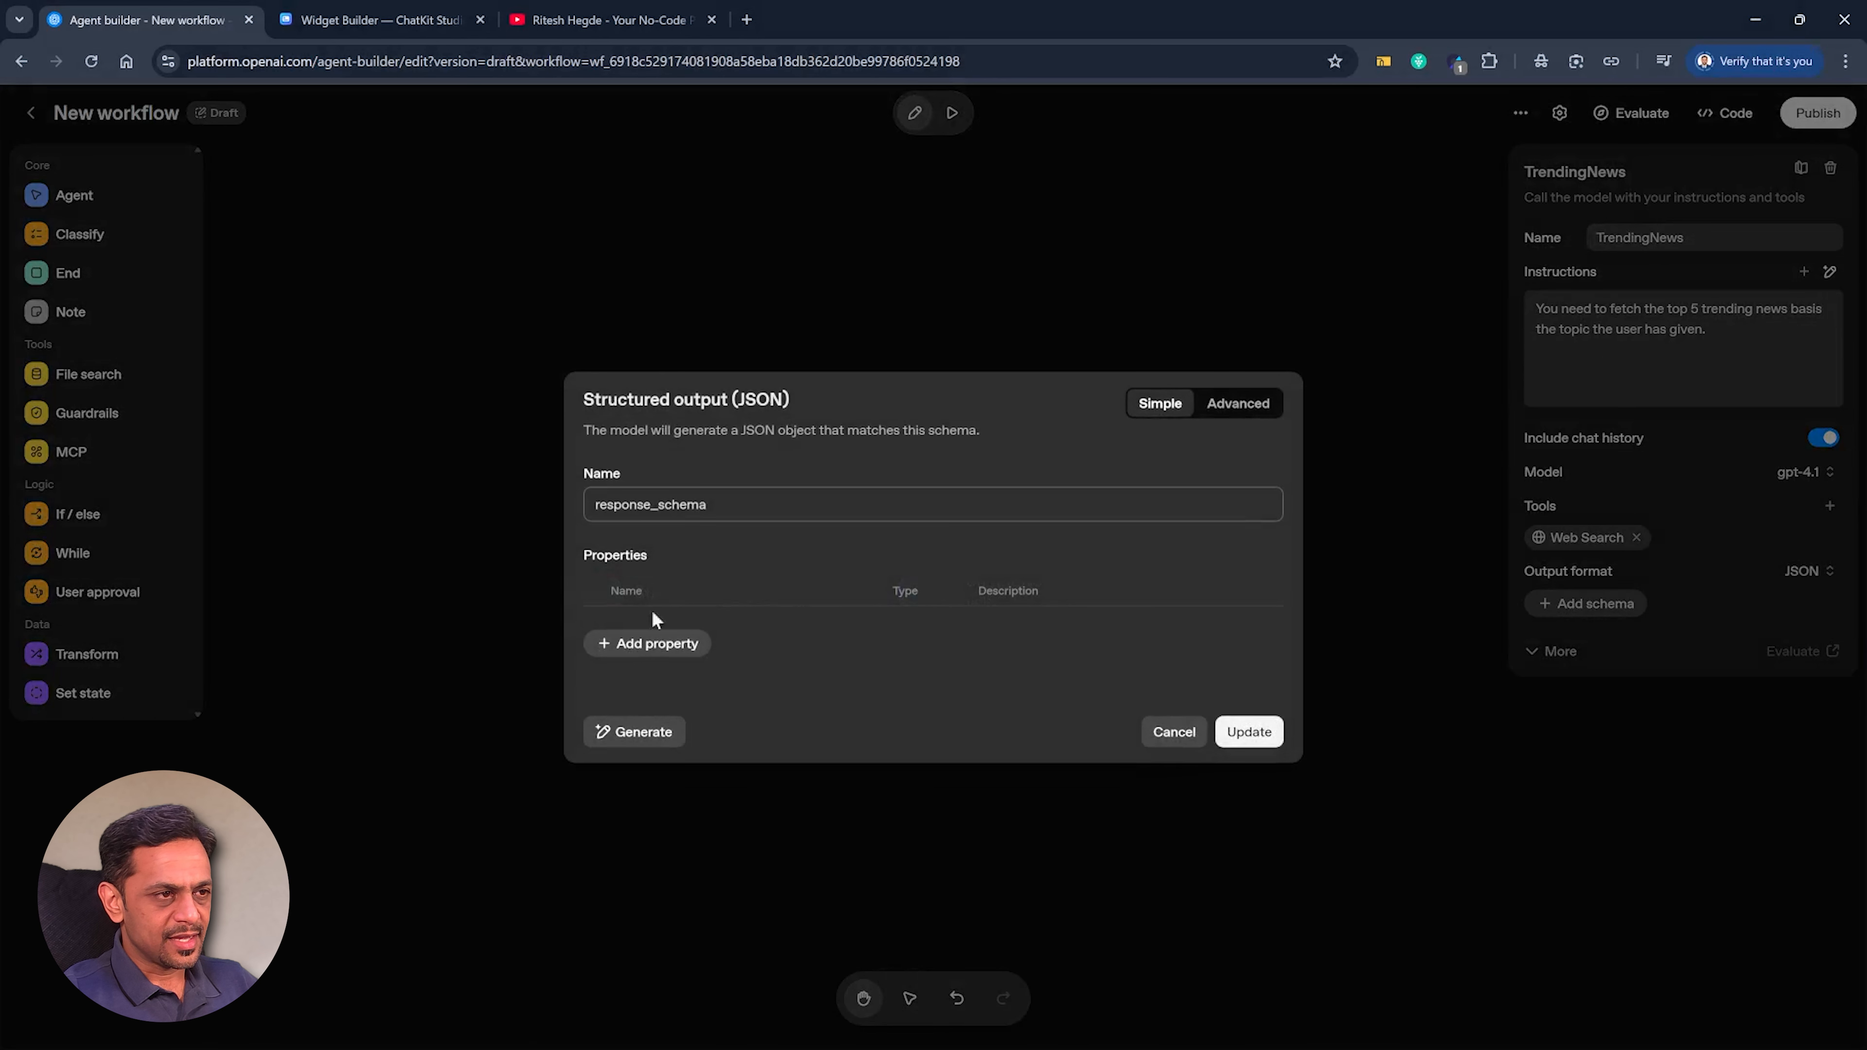
pyautogui.click(647, 643)
pyautogui.write('trending_news')
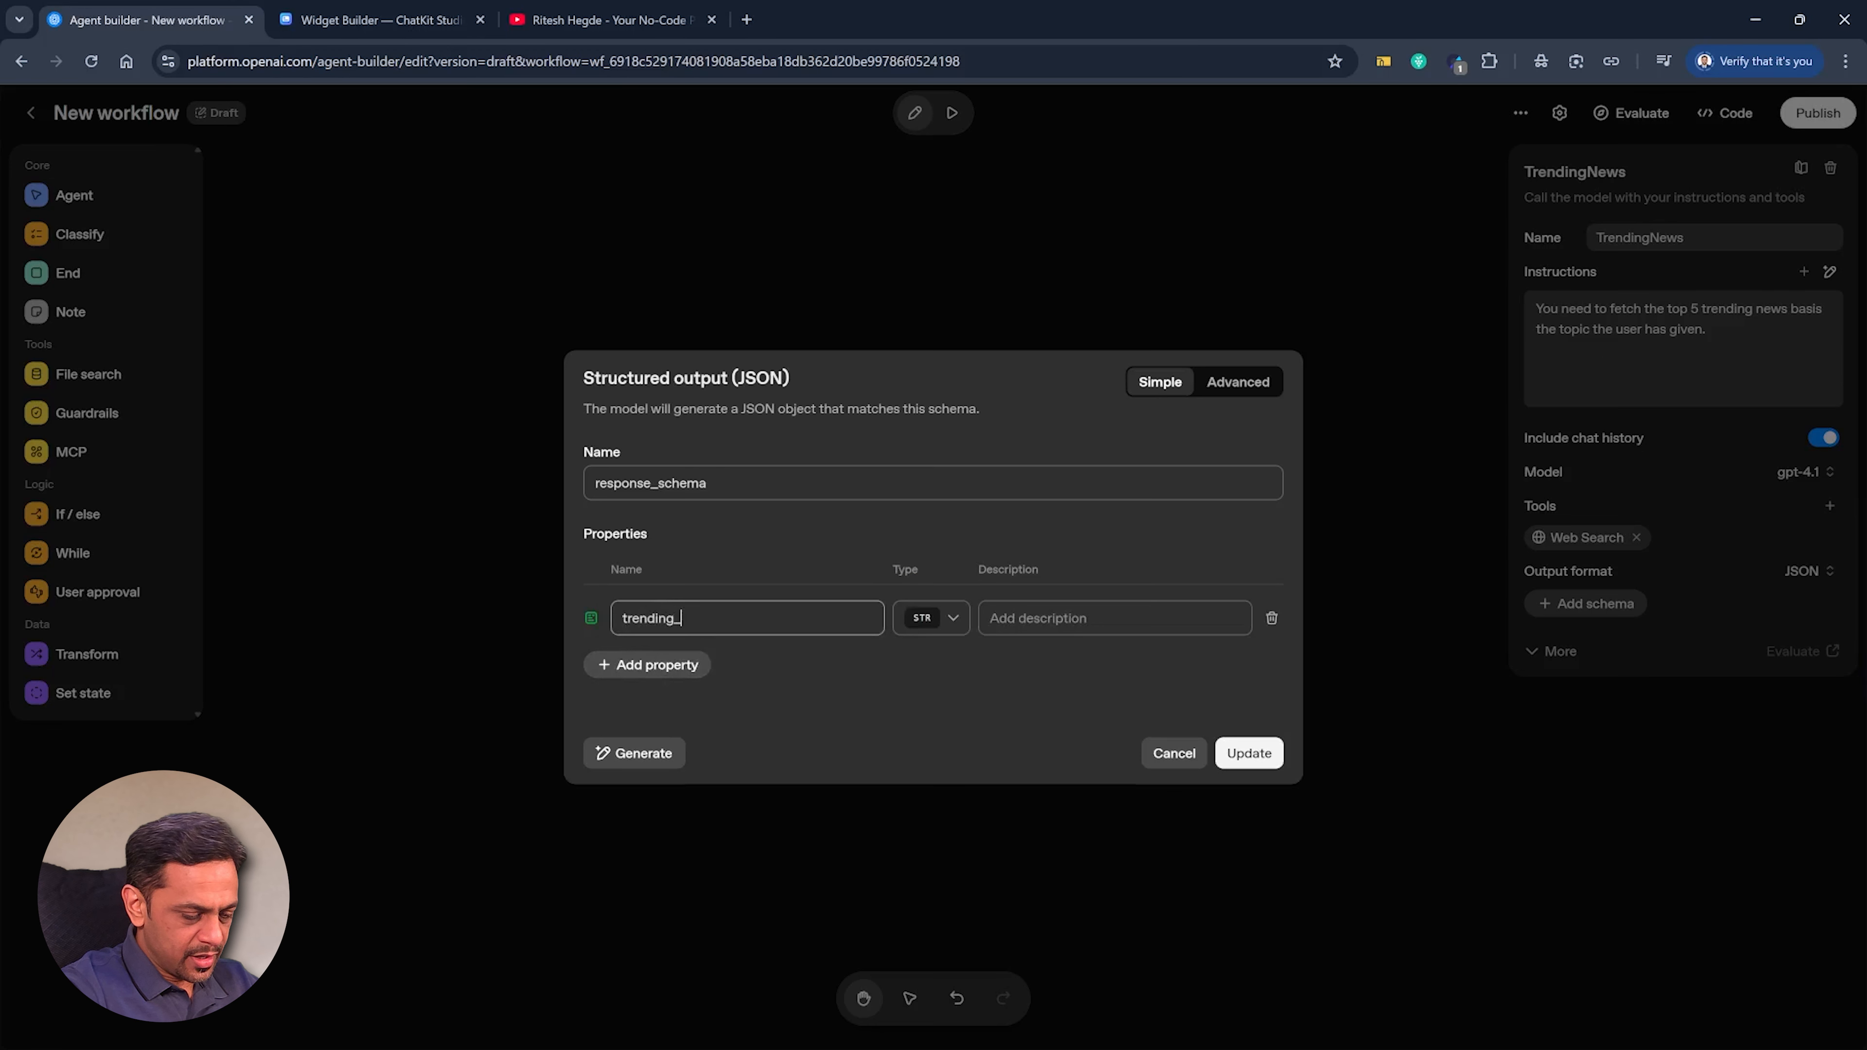
pyautogui.click(1248, 754)
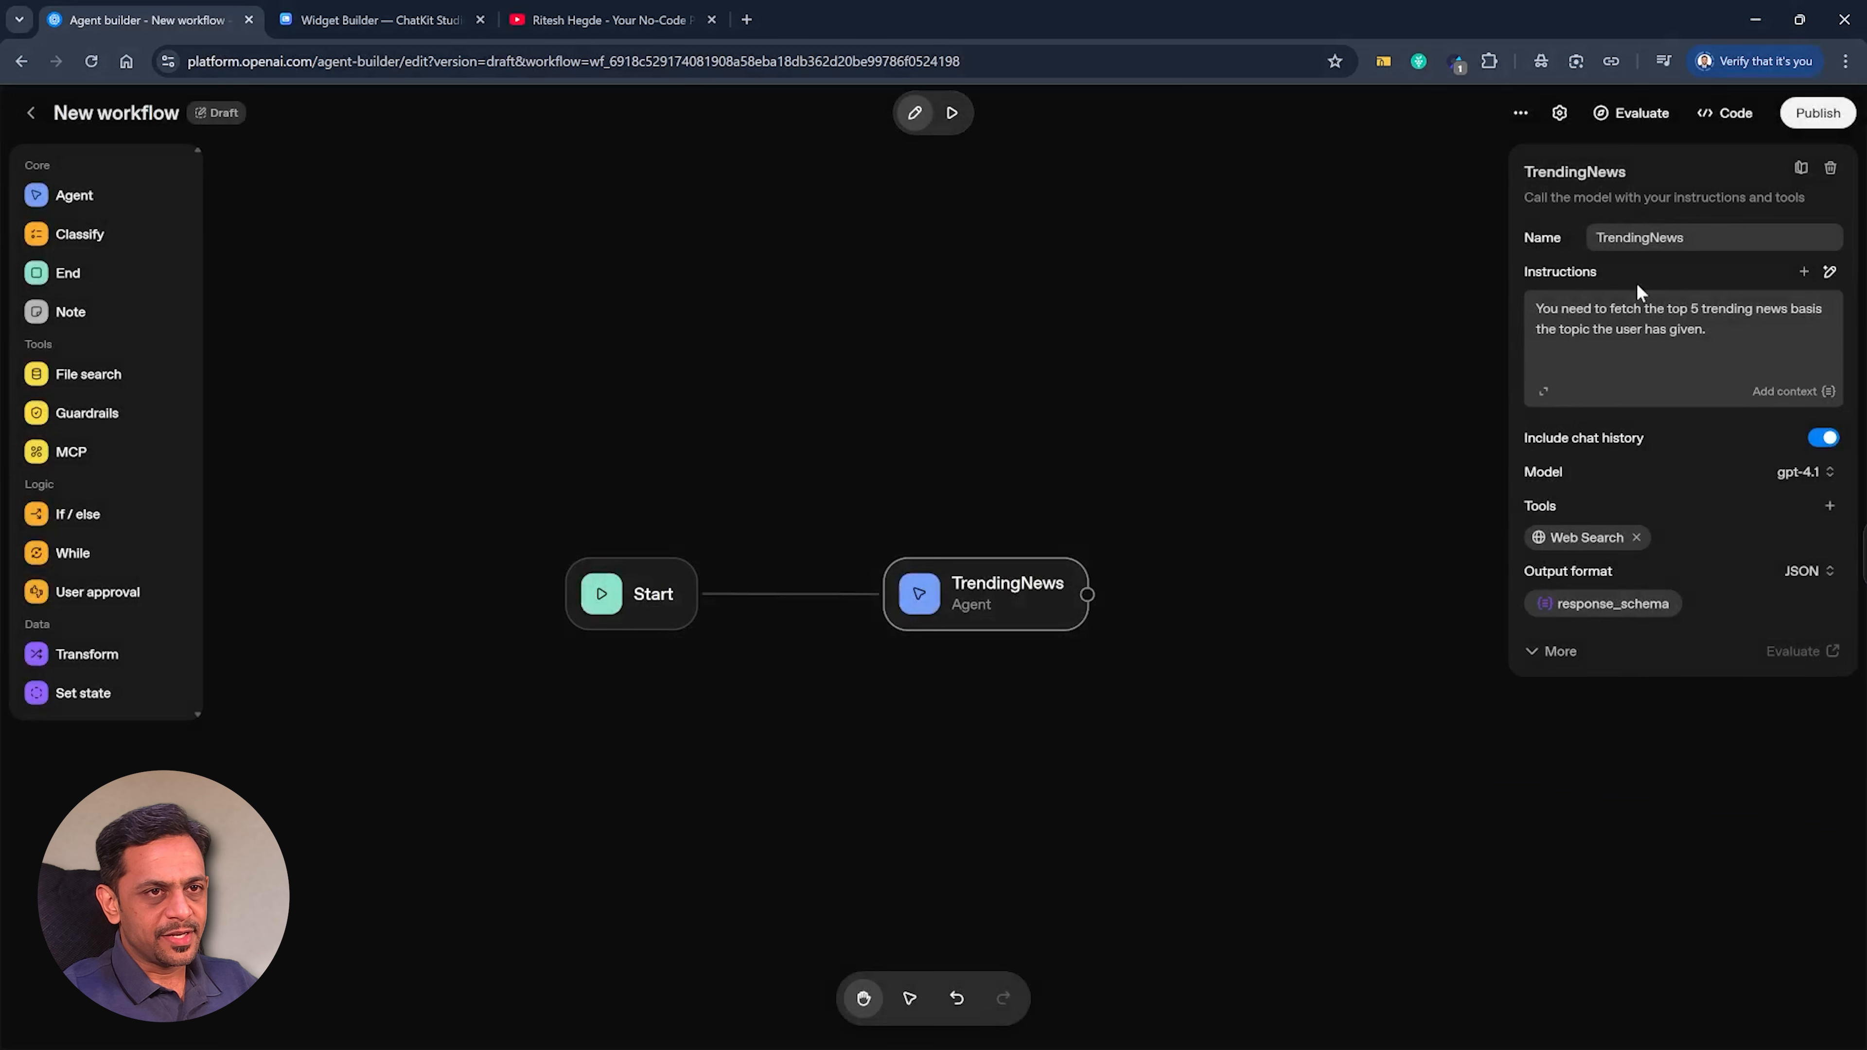
# Add a user prompt message to TrendingNews that contains the workflow variable input_as_text.
pyautogui.click(1807, 276)
pyautogui.click(1773, 524)
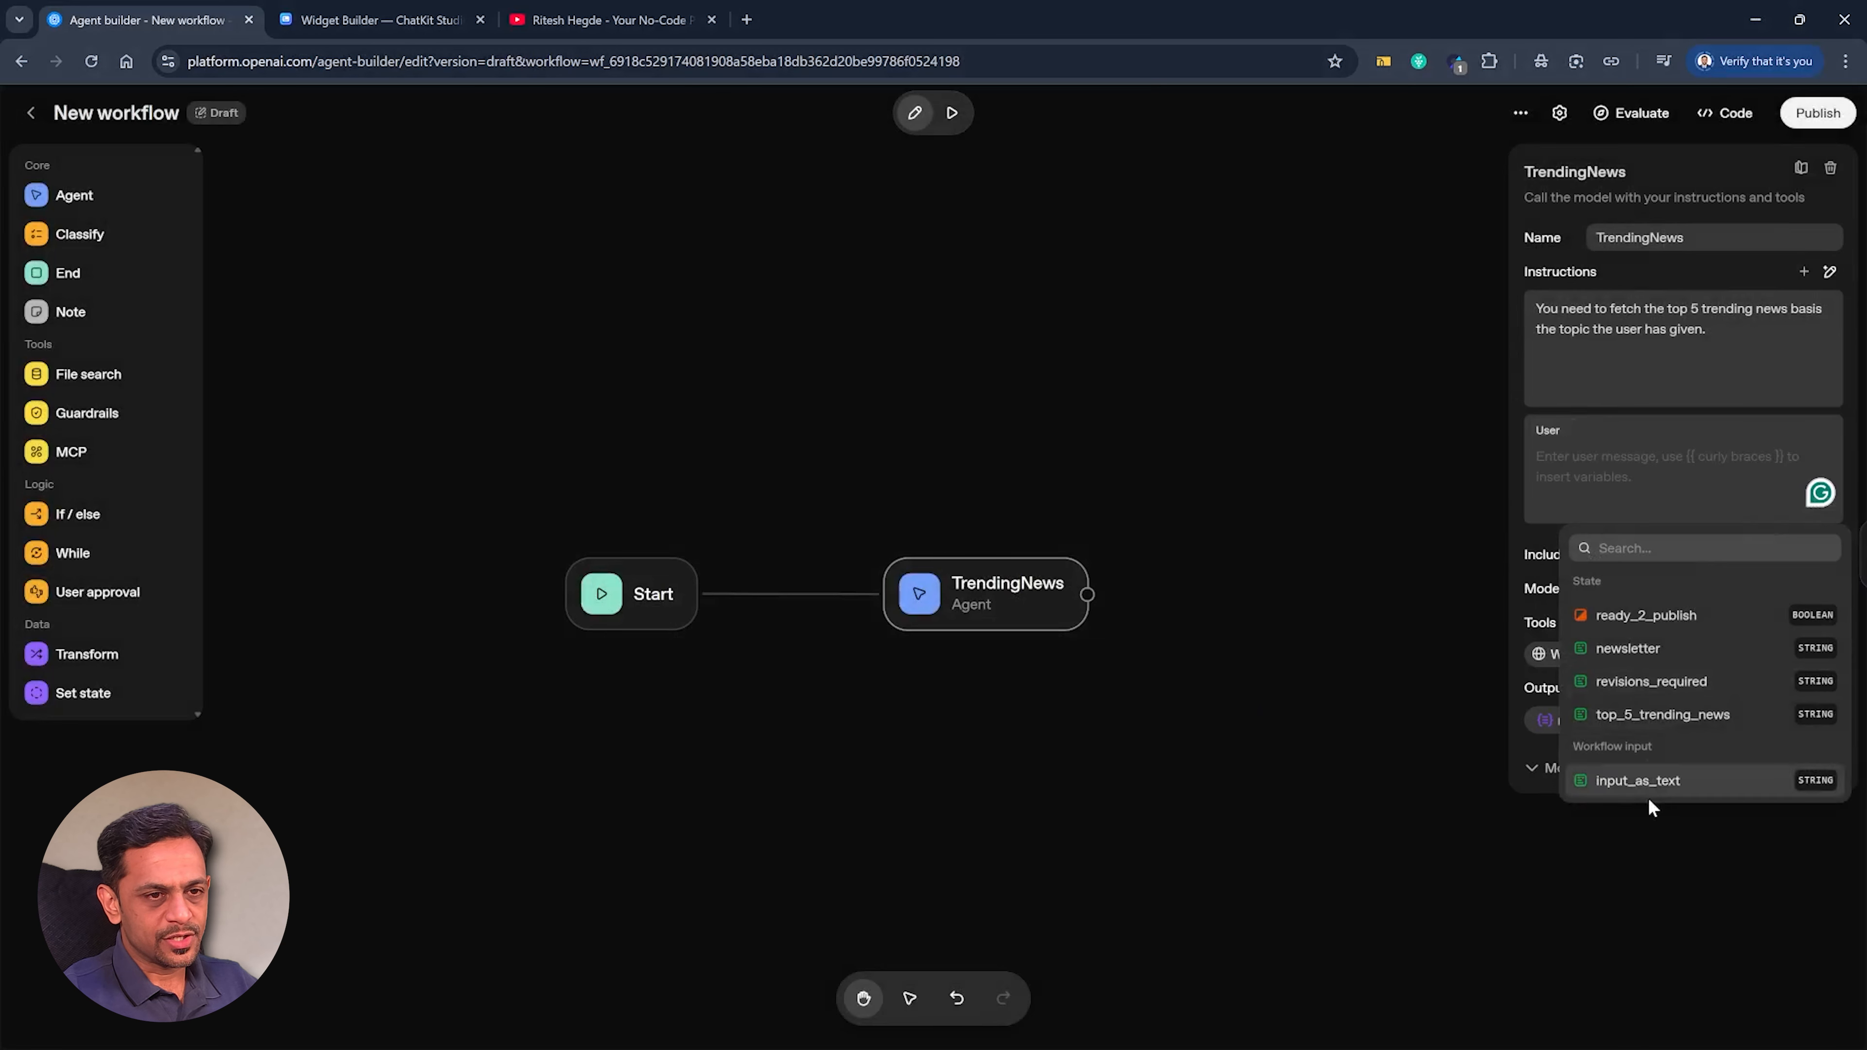
pyautogui.click(1647, 781)
# Test the workflow in preview with the message "Cricket", read through the agent's response, and return to editing TrendingNews.
pyautogui.click(953, 114)
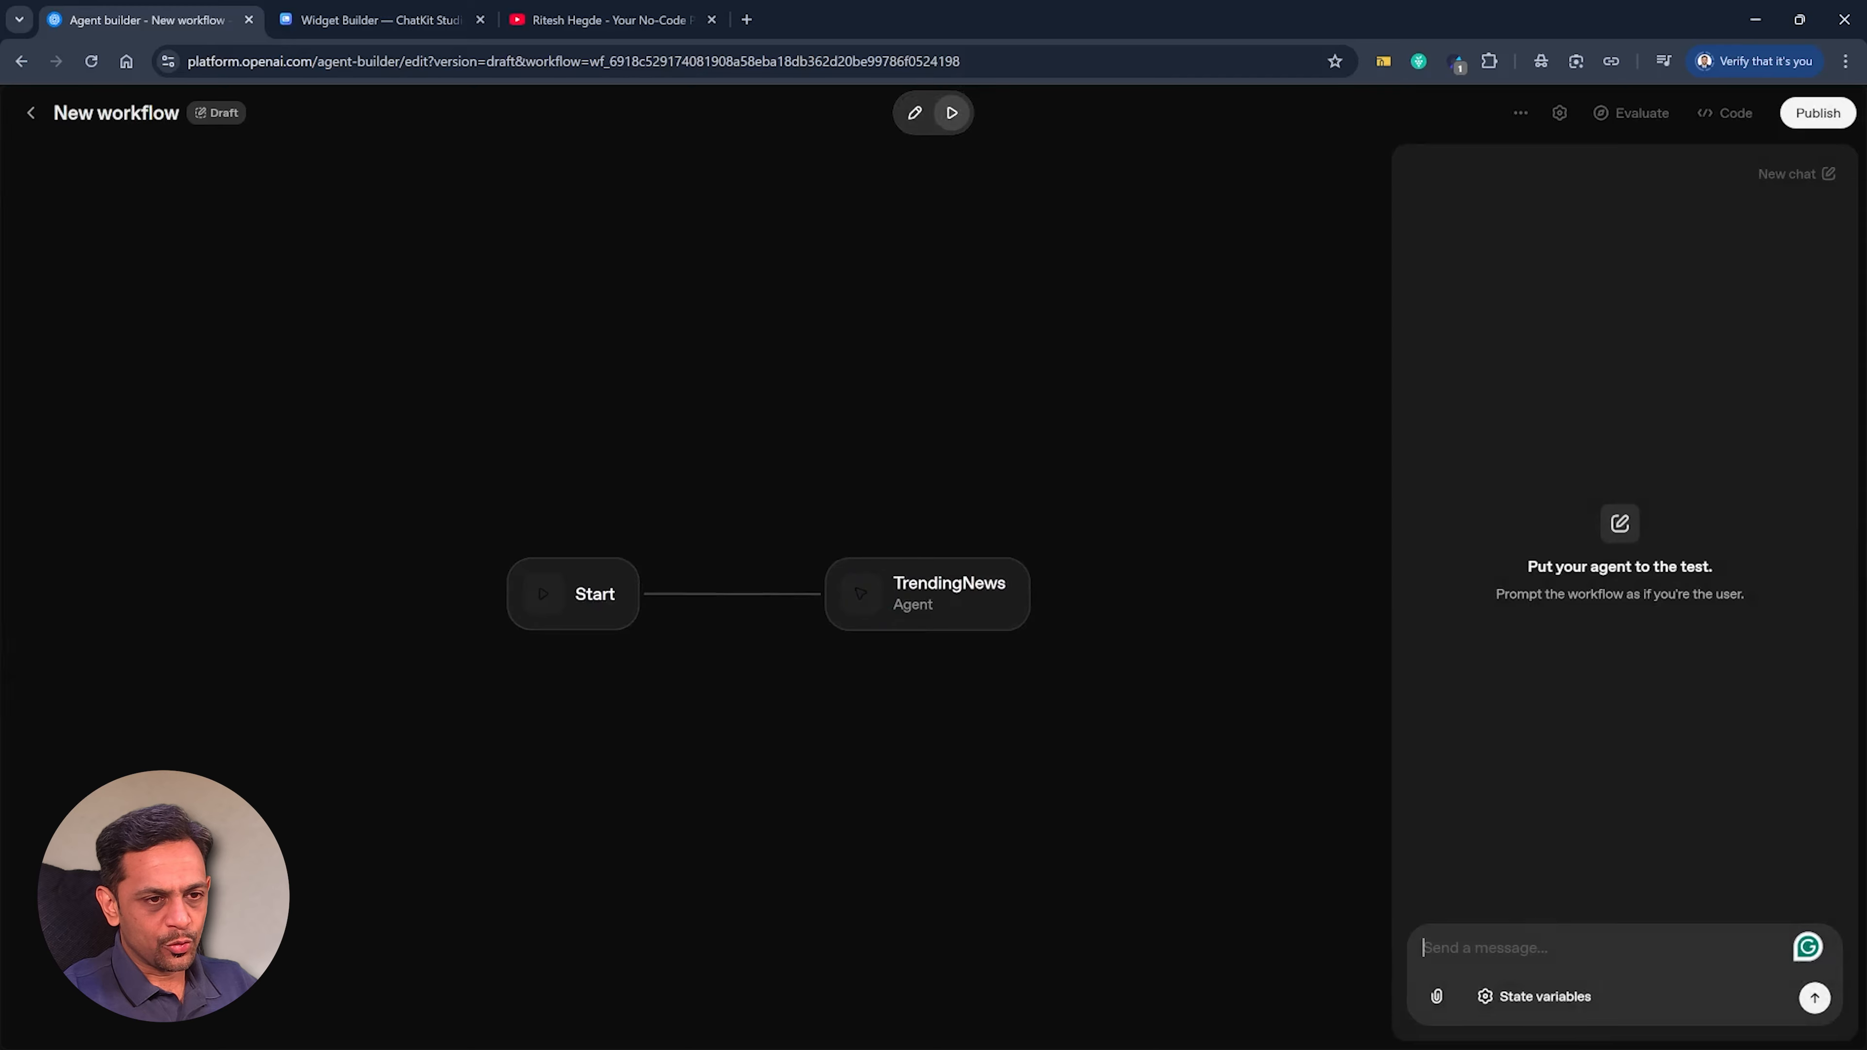
pyautogui.write('Cricket')
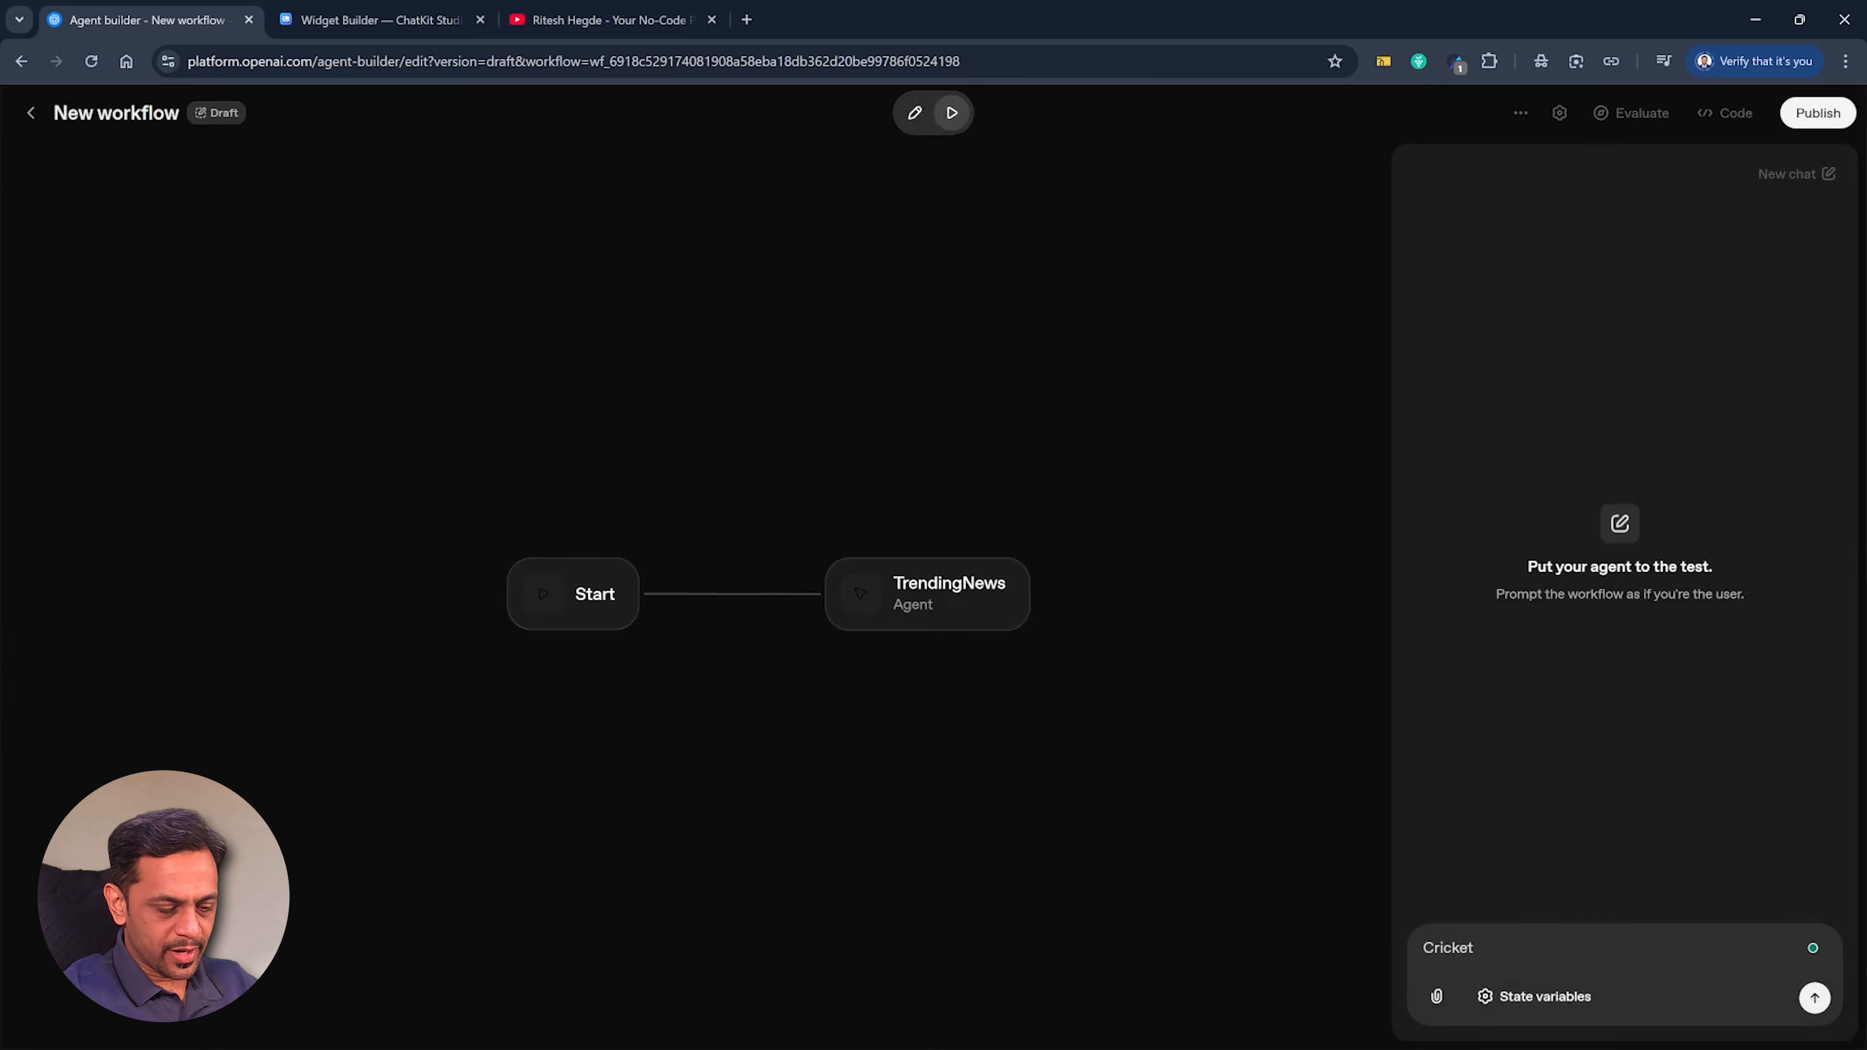
pyautogui.press('Return')
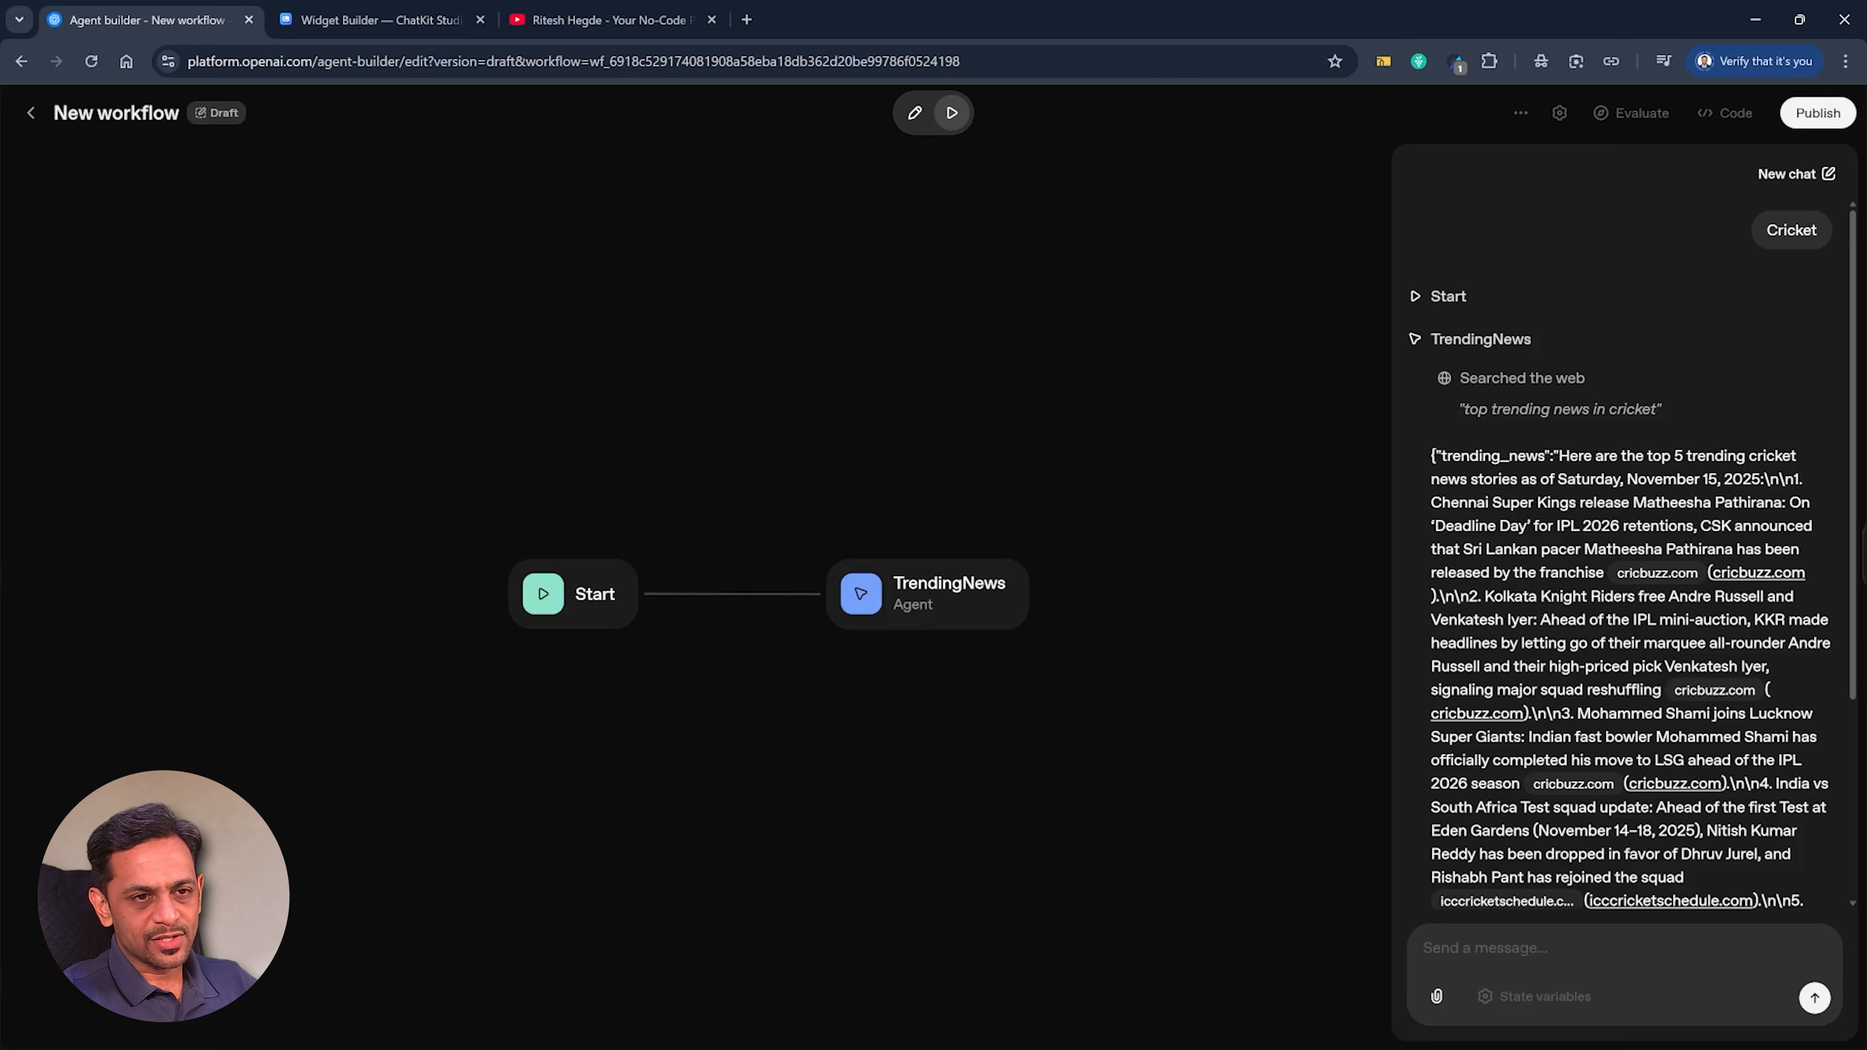
pyautogui.scroll(-4, 1624, 552)
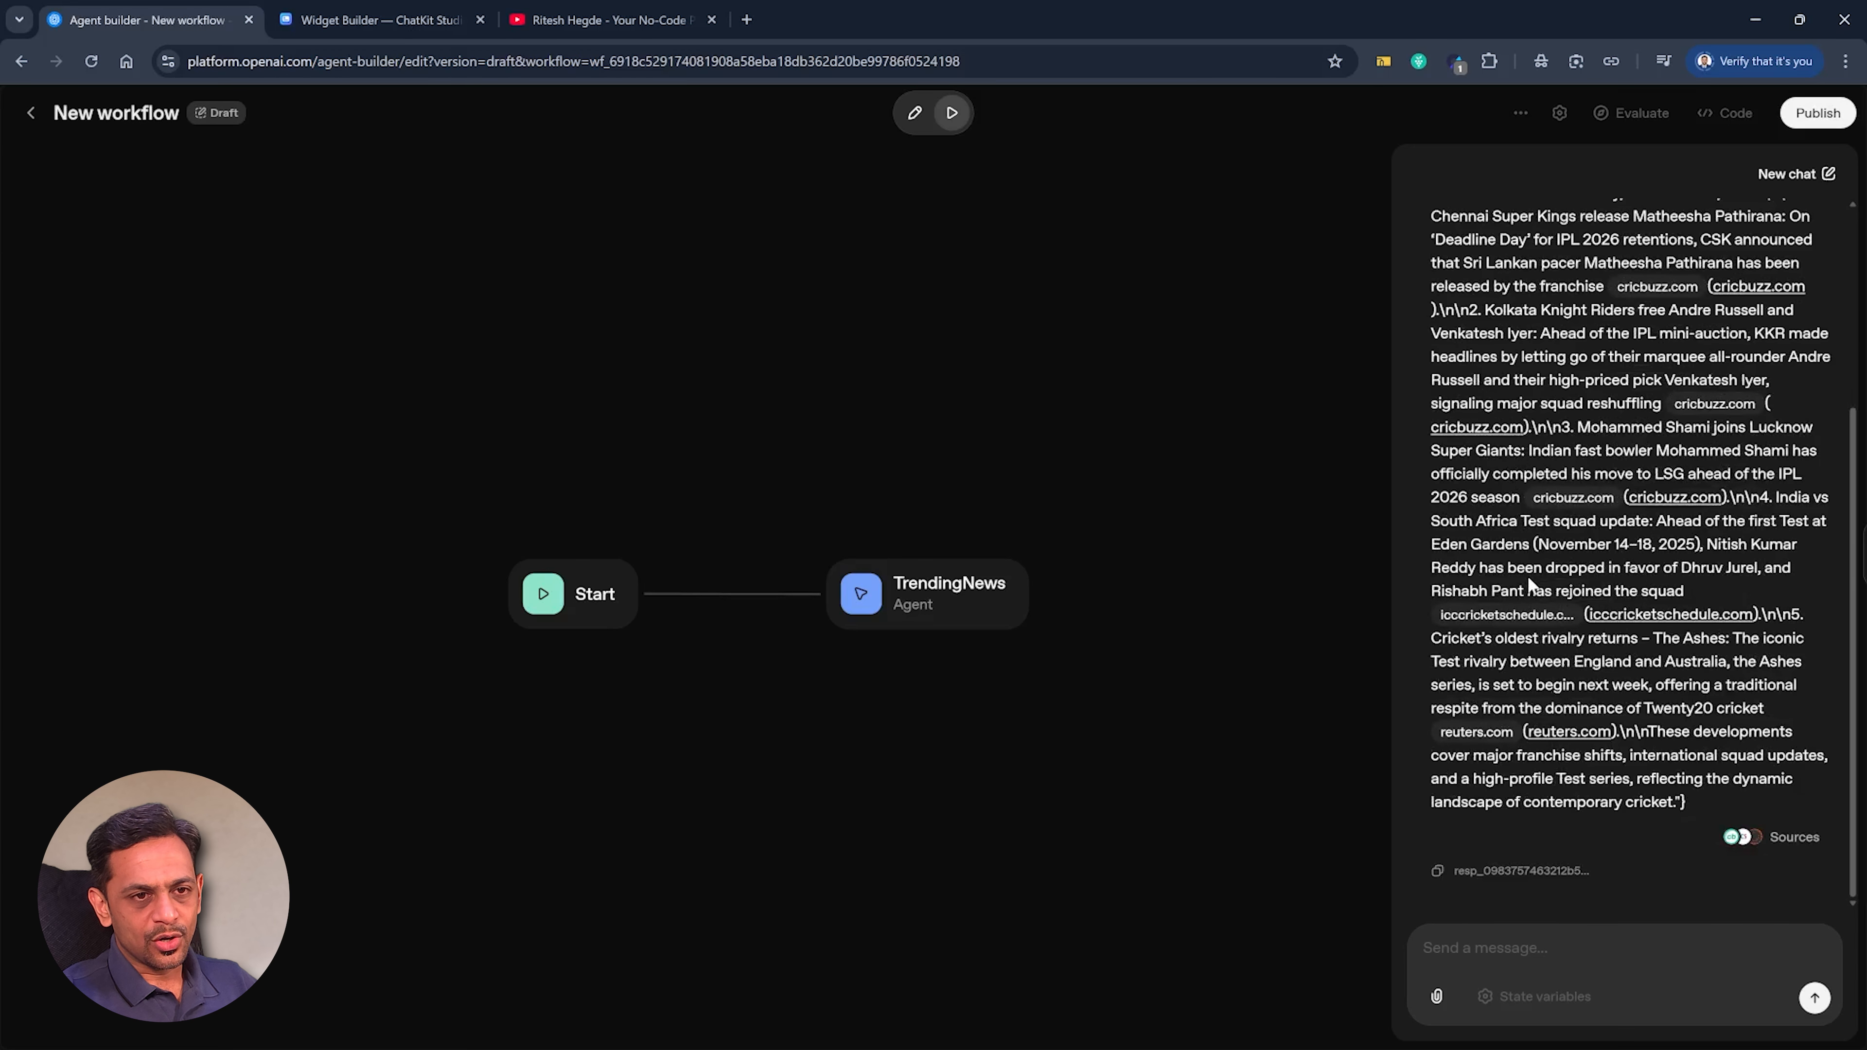
pyautogui.click(1000, 596)
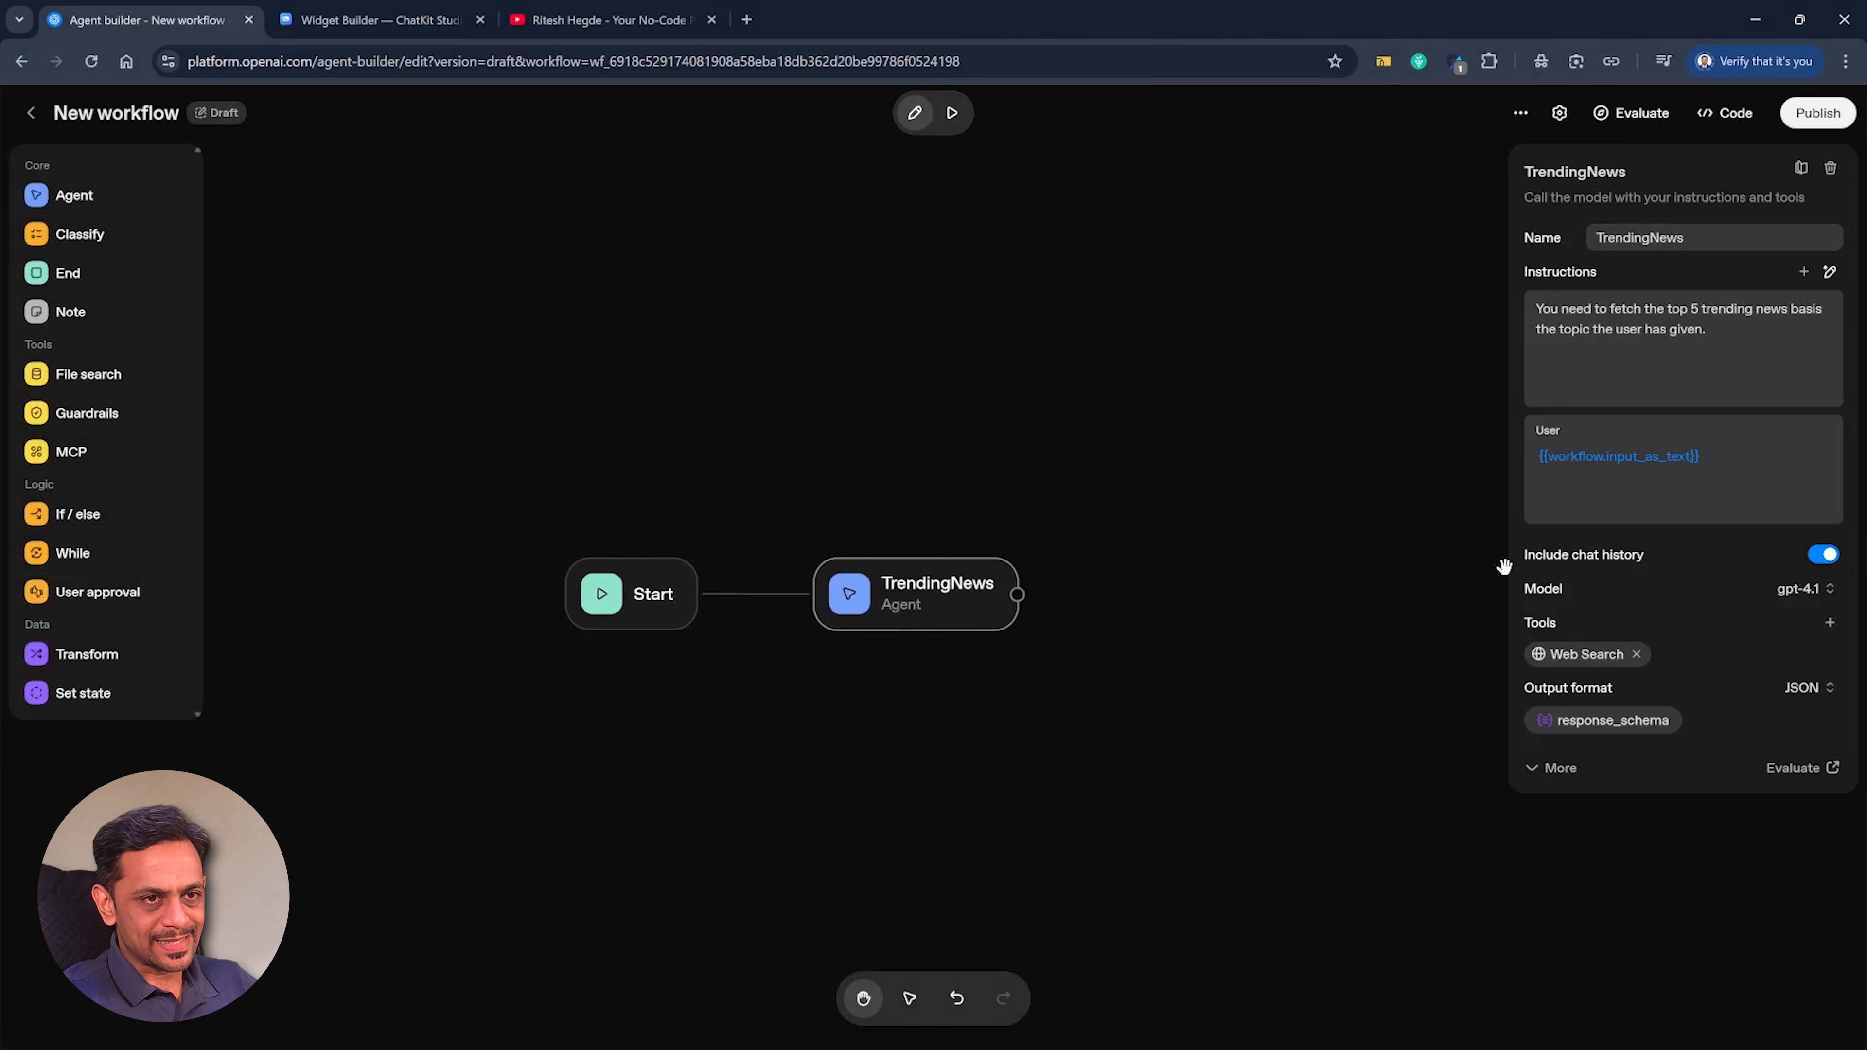
# Add a Set state node after TrendingNews that assigns its parsed trending_news output to the variable top_5_trending_news.
pyautogui.click(1017, 594)
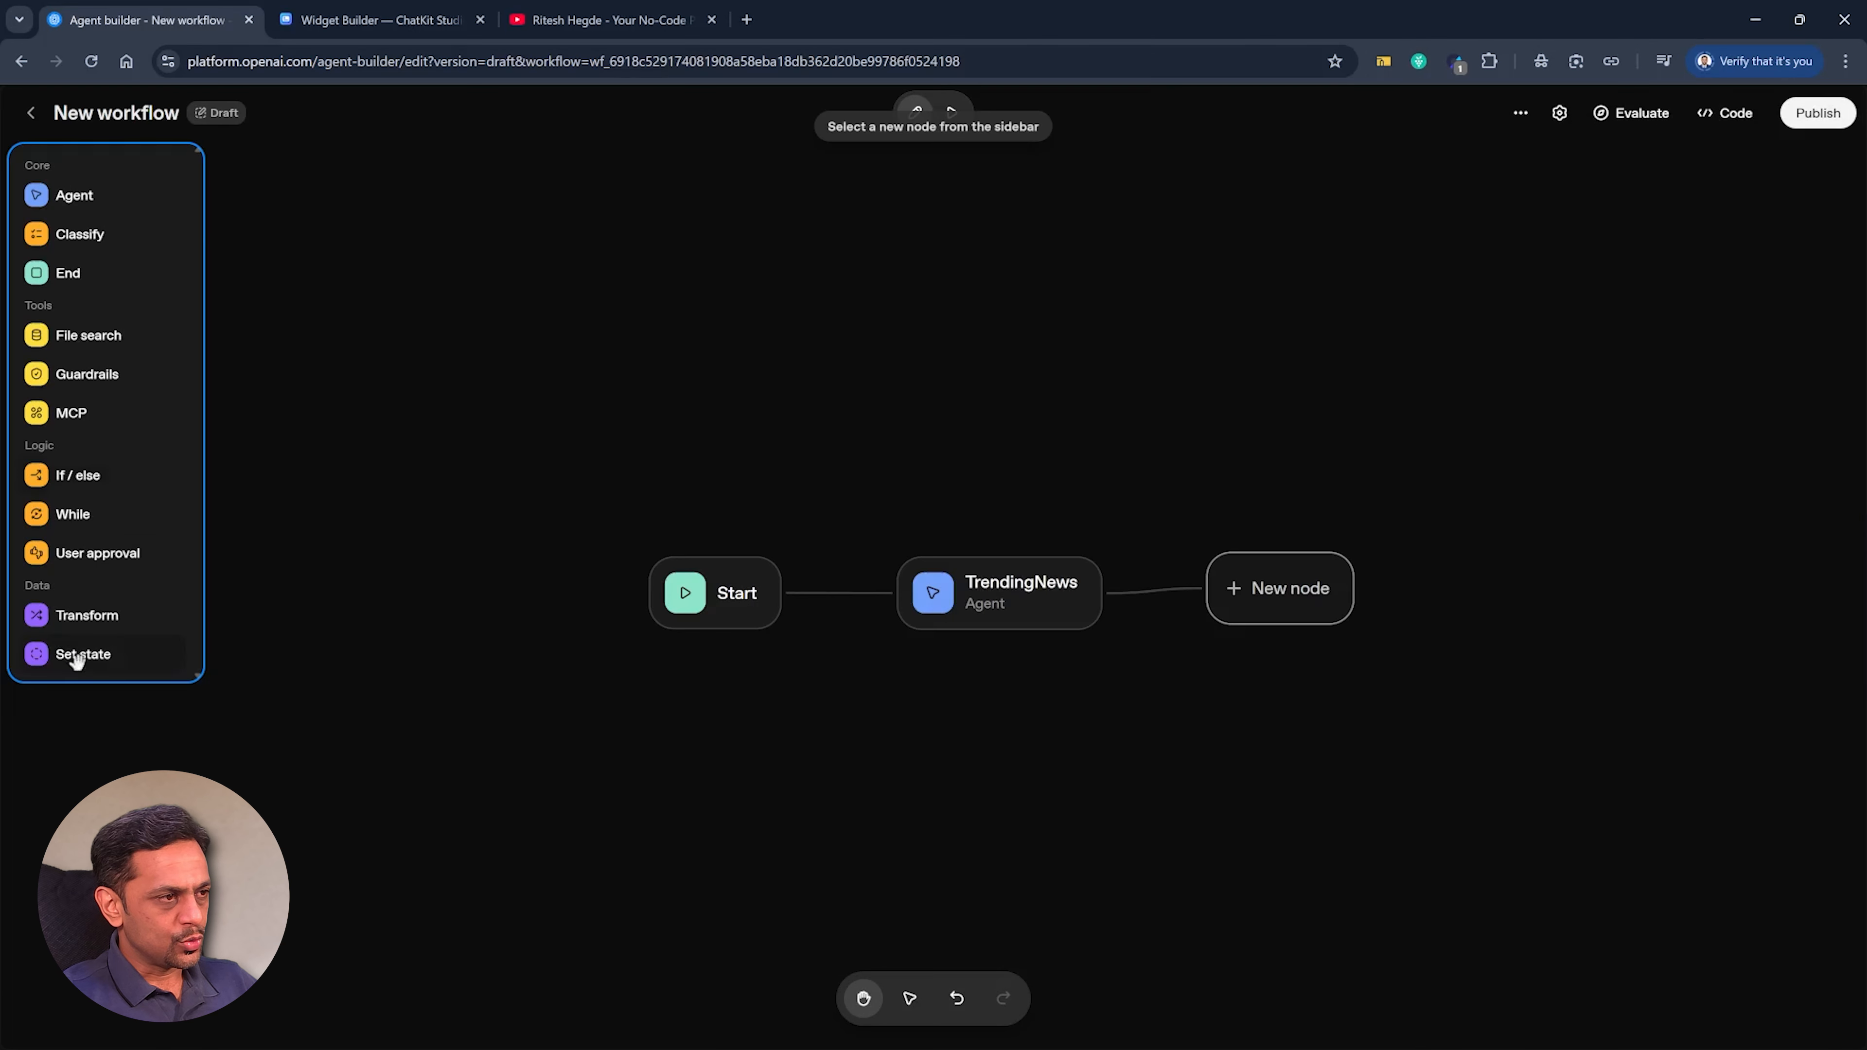
pyautogui.moveTo(73, 692); pyautogui.dragTo(1200, 566)
pyautogui.click(1584, 399)
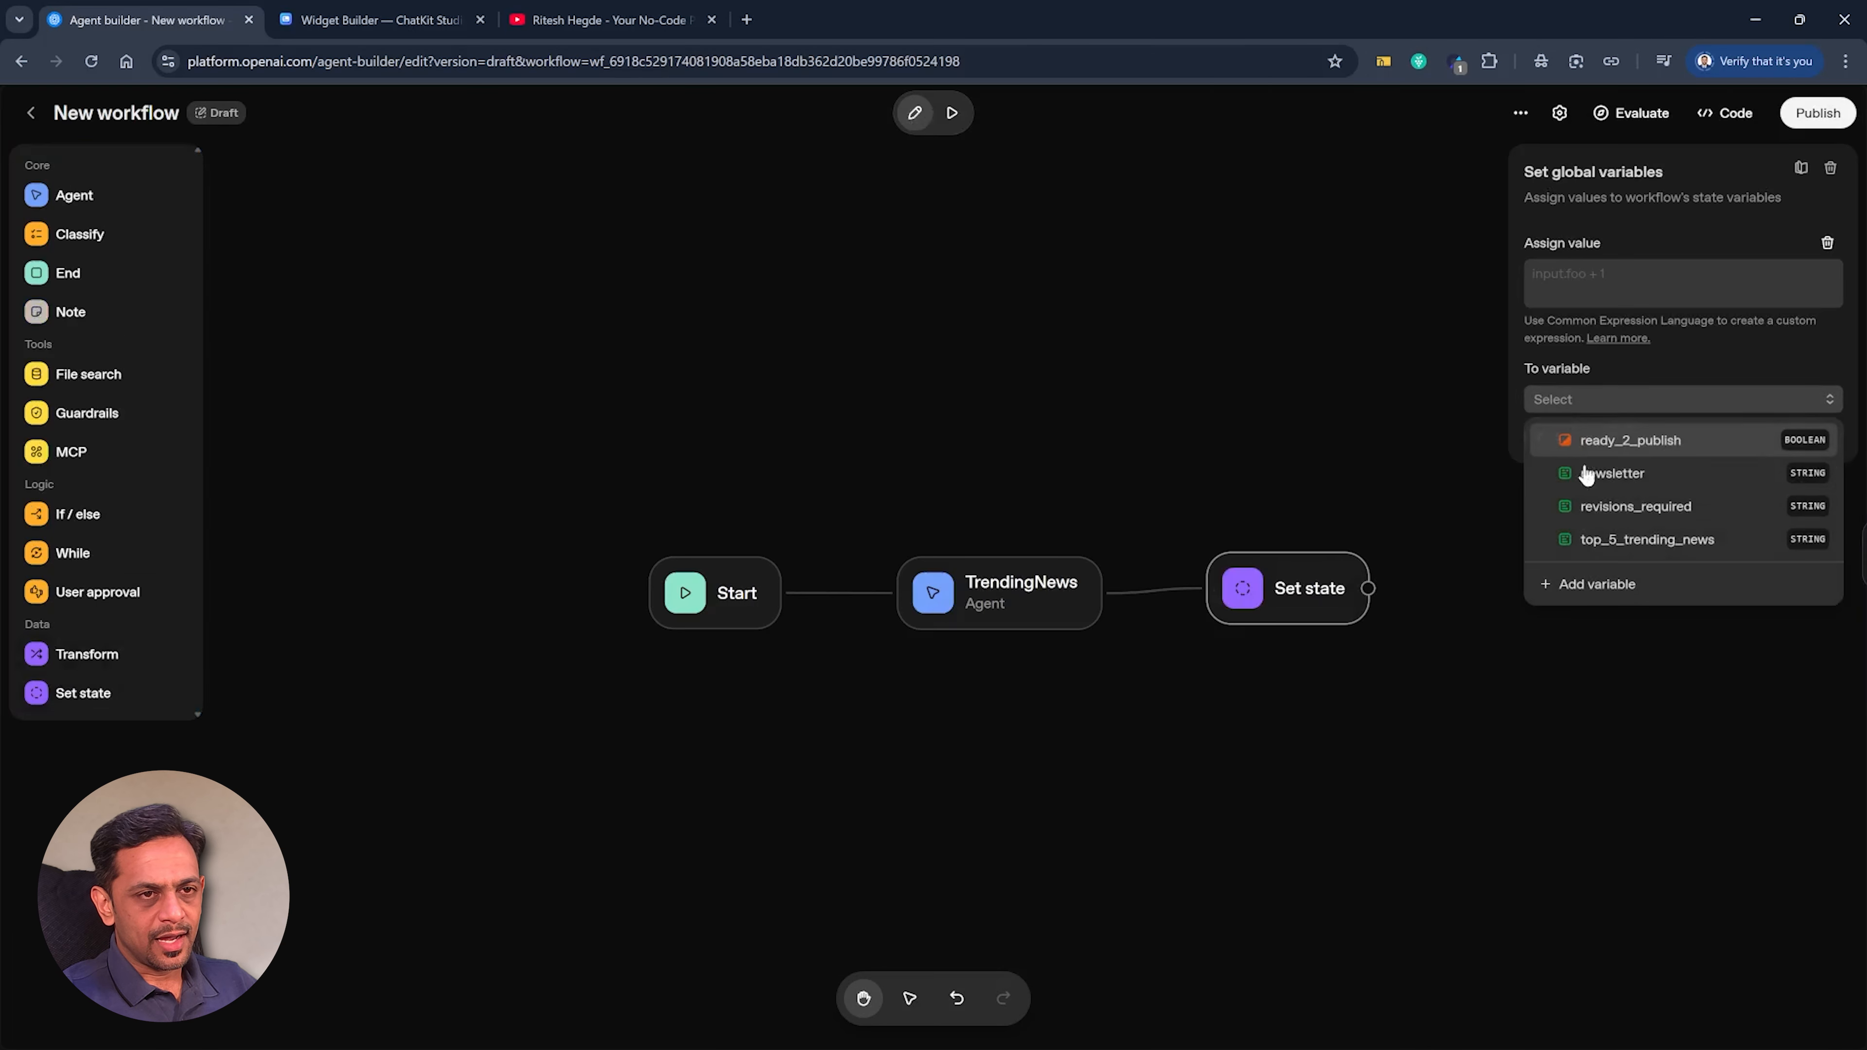
pyautogui.click(1612, 541)
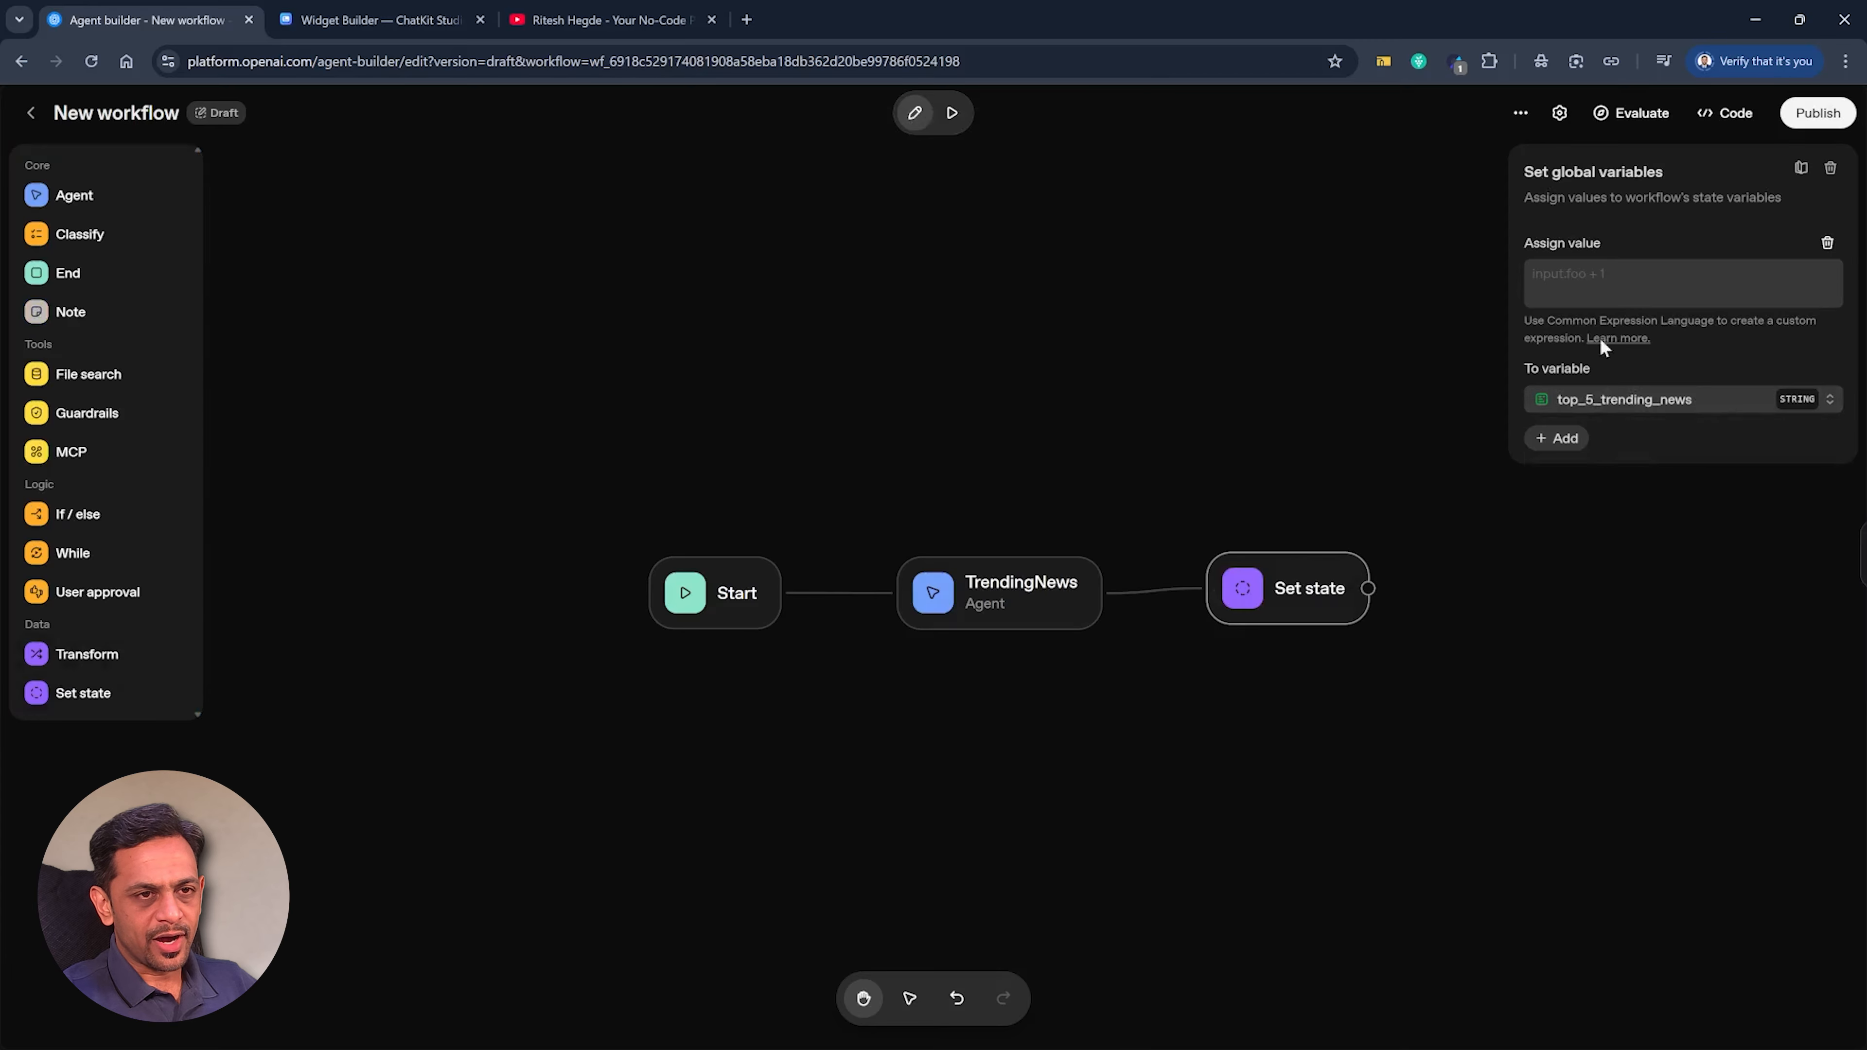
pyautogui.click(1625, 283)
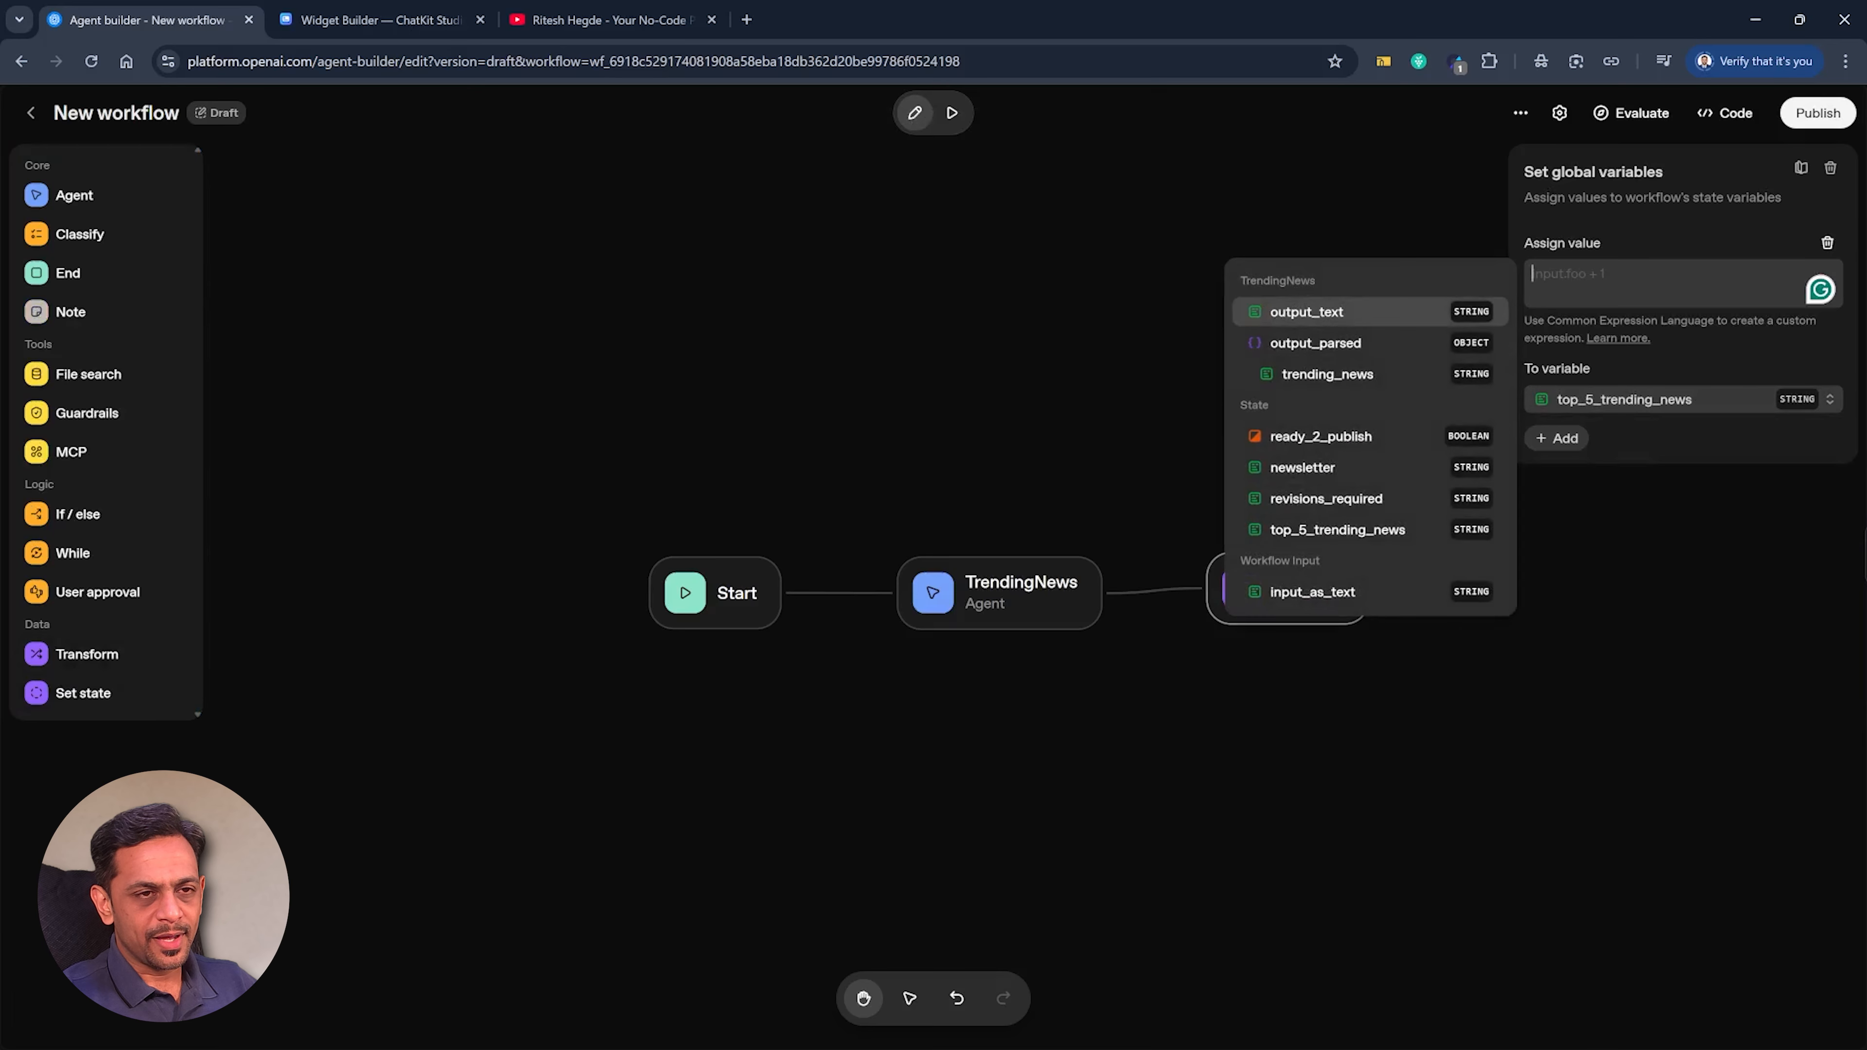
pyautogui.click(1335, 375)
pyautogui.click(1112, 445)
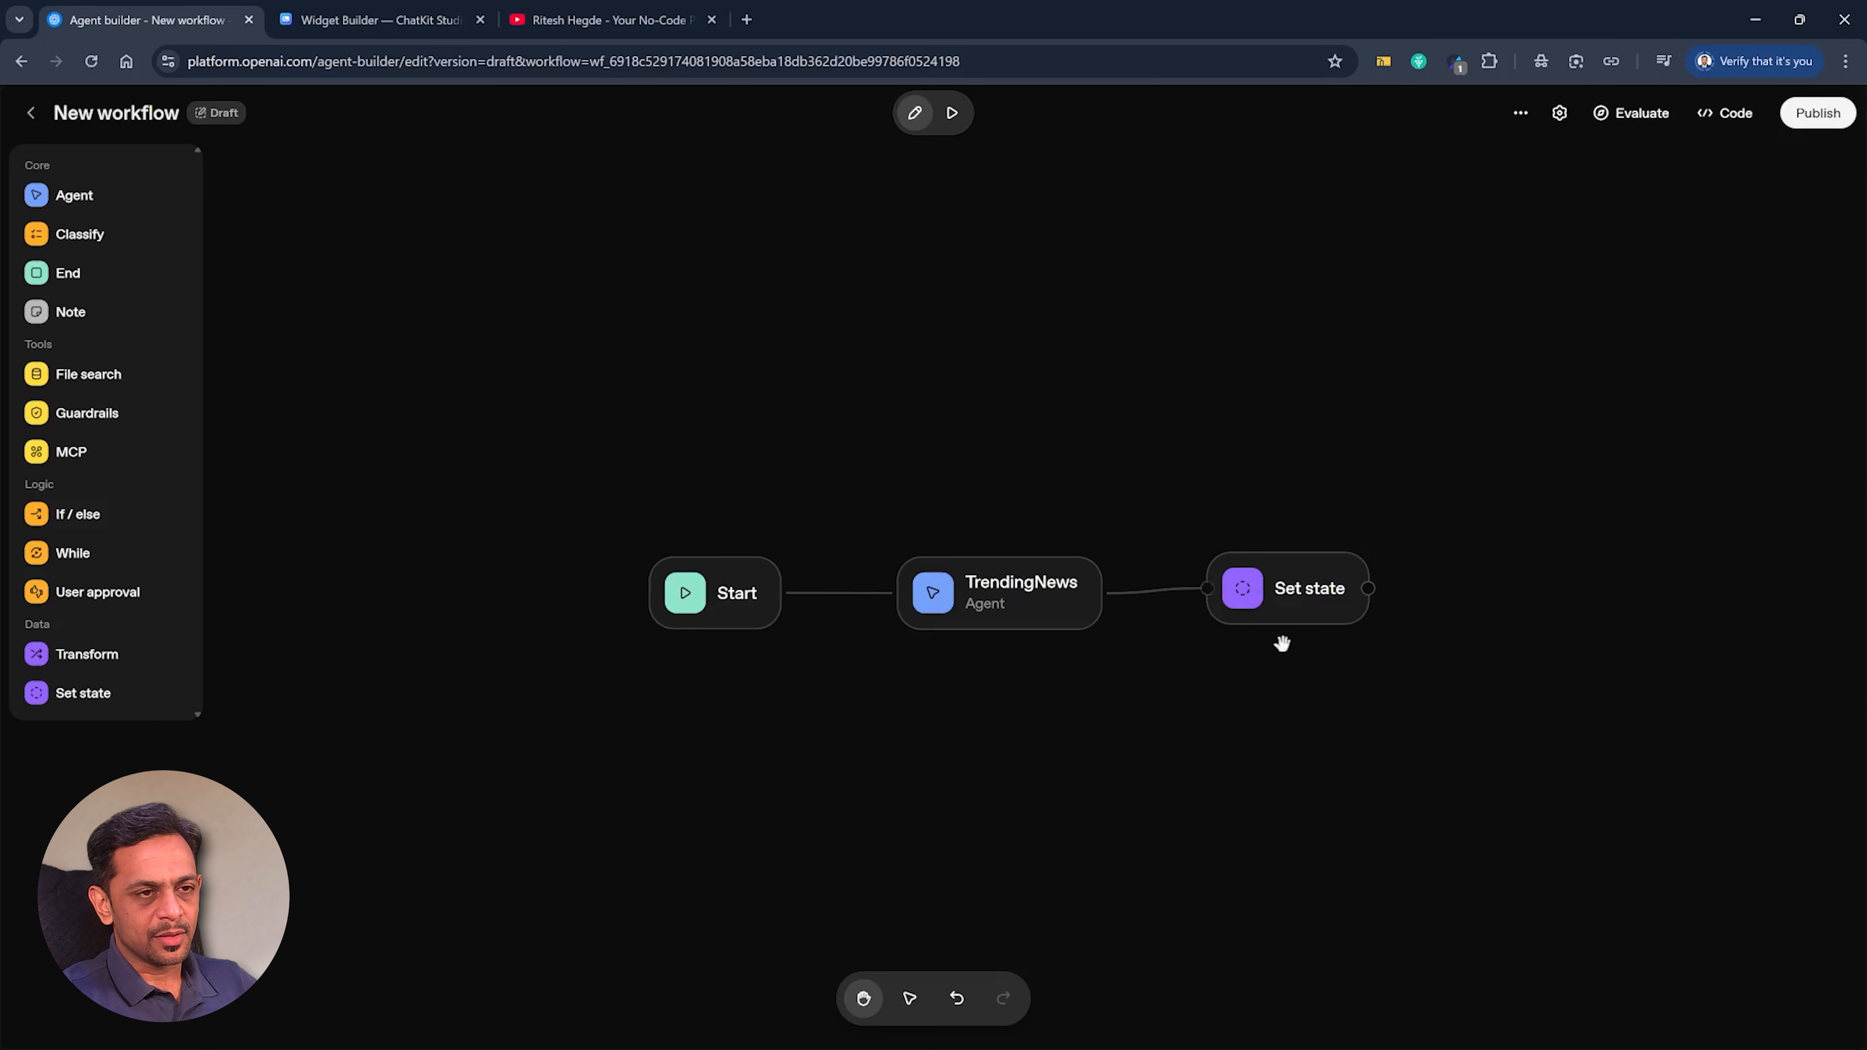
# Align the Set state node with TrendingNews and connect a new While loop node after it.
pyautogui.click(1276, 616)
pyautogui.moveTo(1277, 617); pyautogui.dragTo(1447, 612)
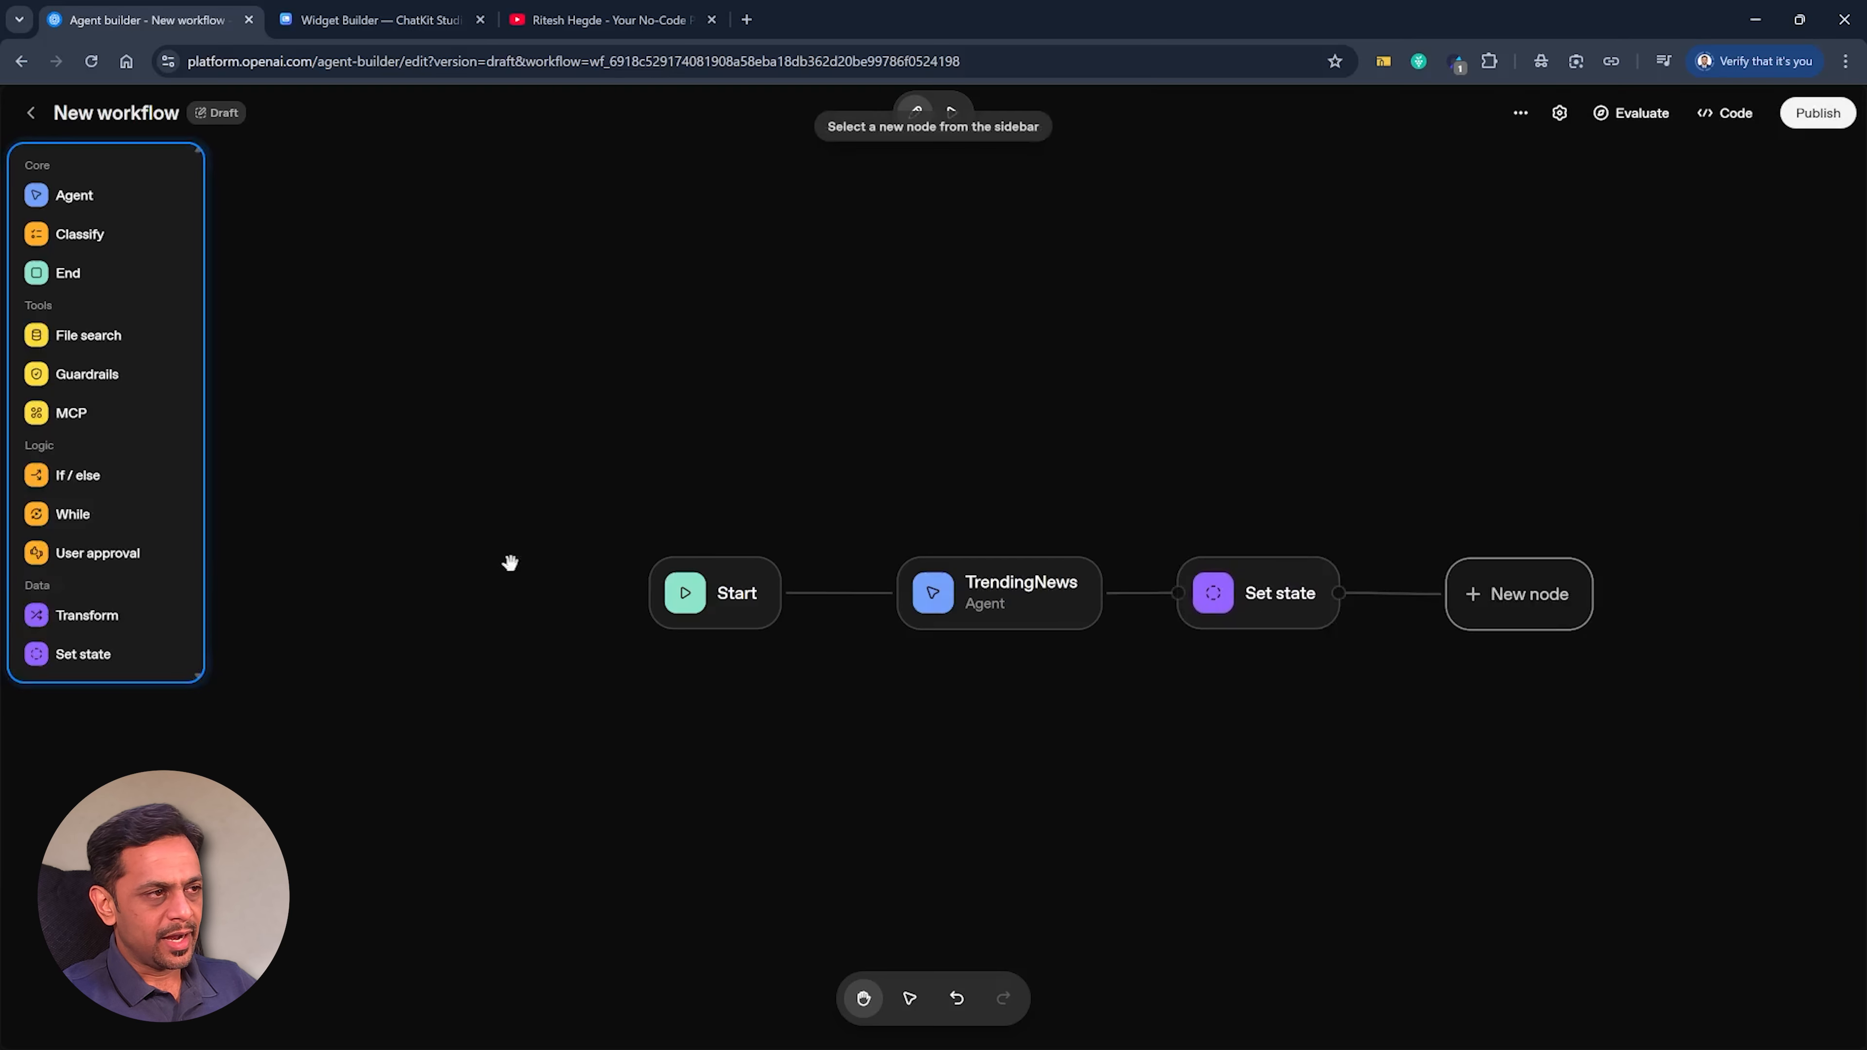
pyautogui.click(73, 517)
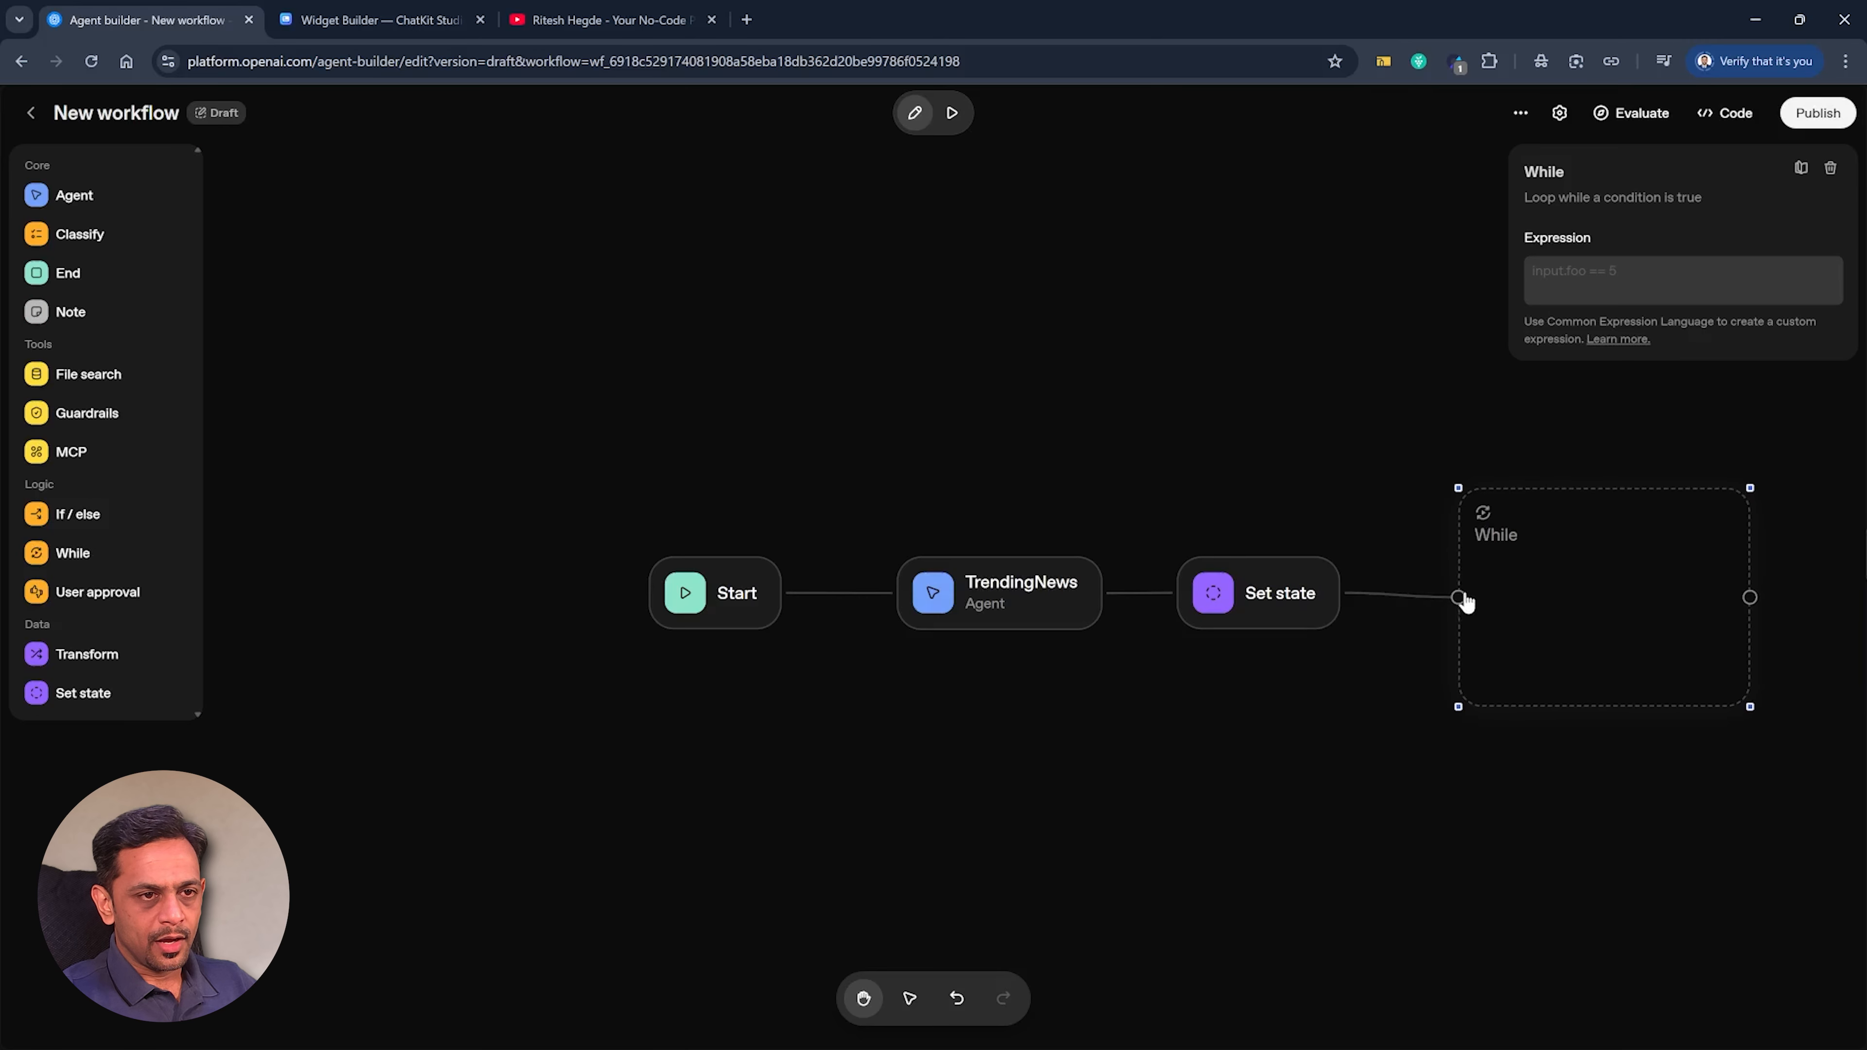
# Add an agent named Newsletter_Agent inside the While loop and paste the prepared role and task prompt as its instructions.
pyautogui.moveTo(1460, 600); pyautogui.dragTo(1513, 596)
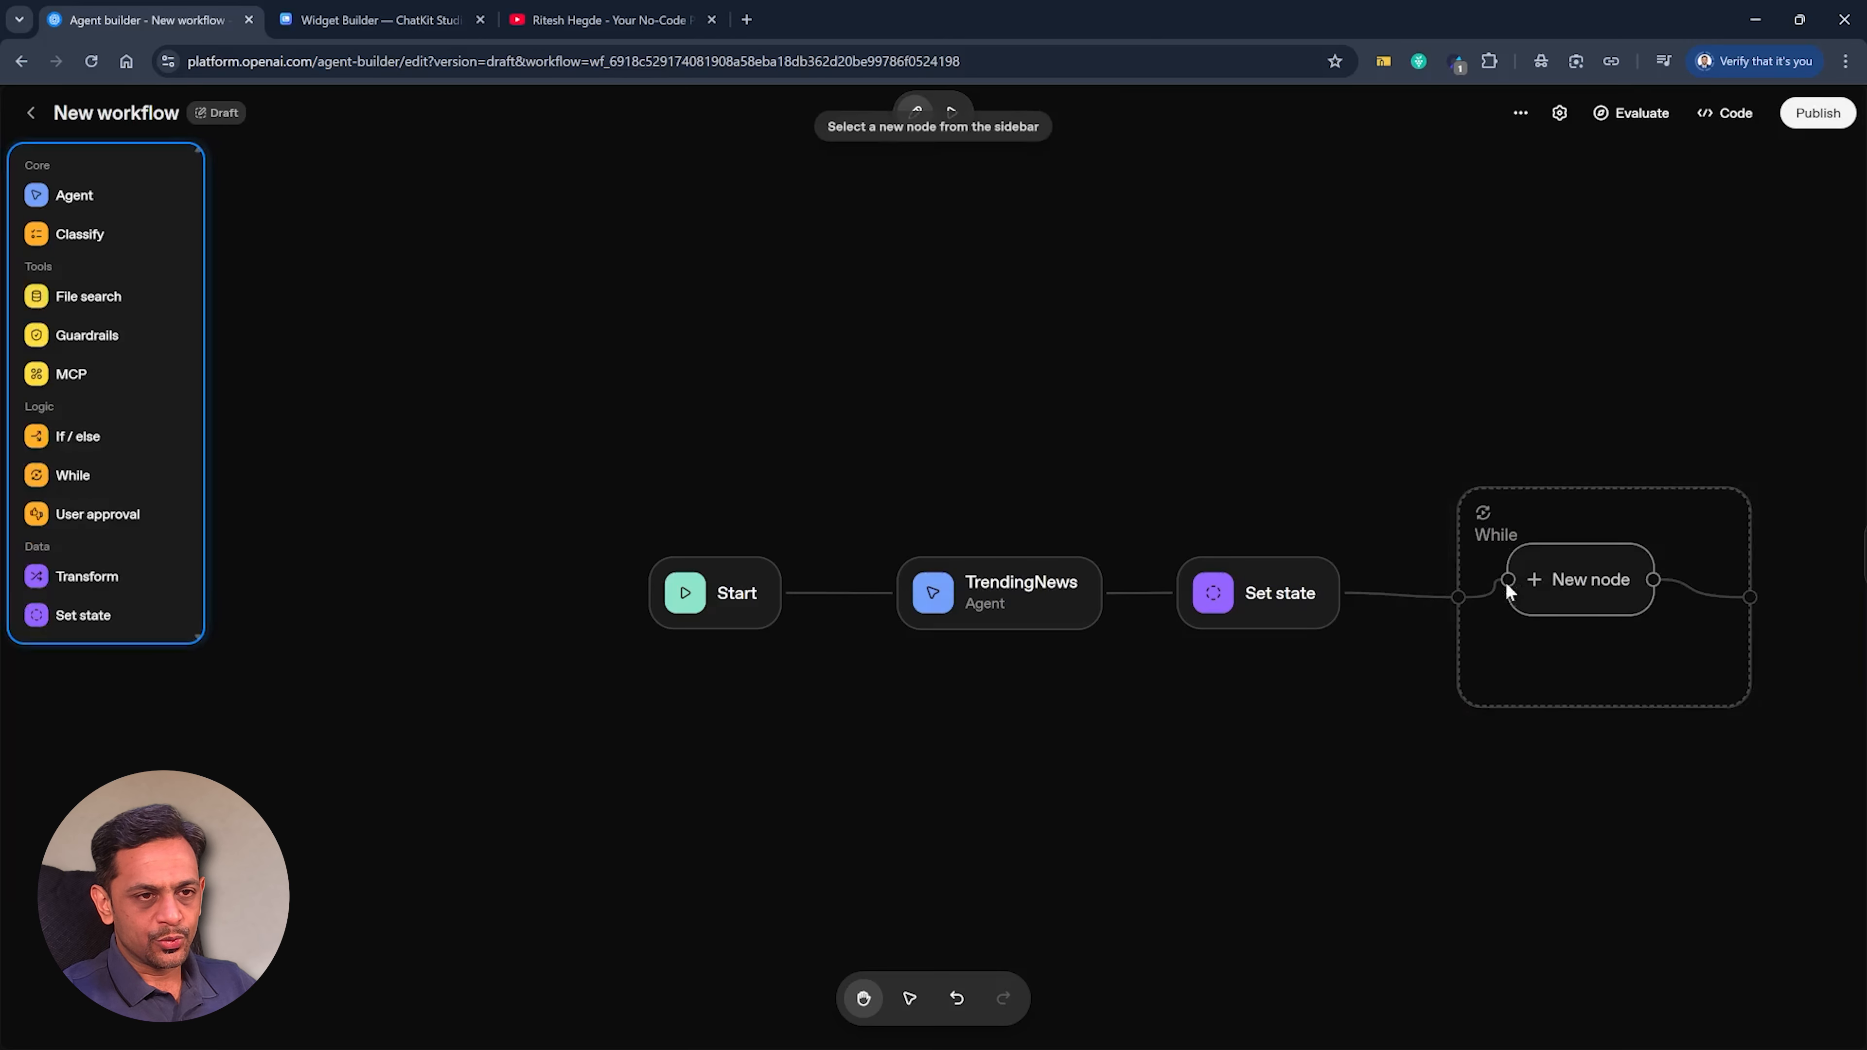
pyautogui.click(83, 196)
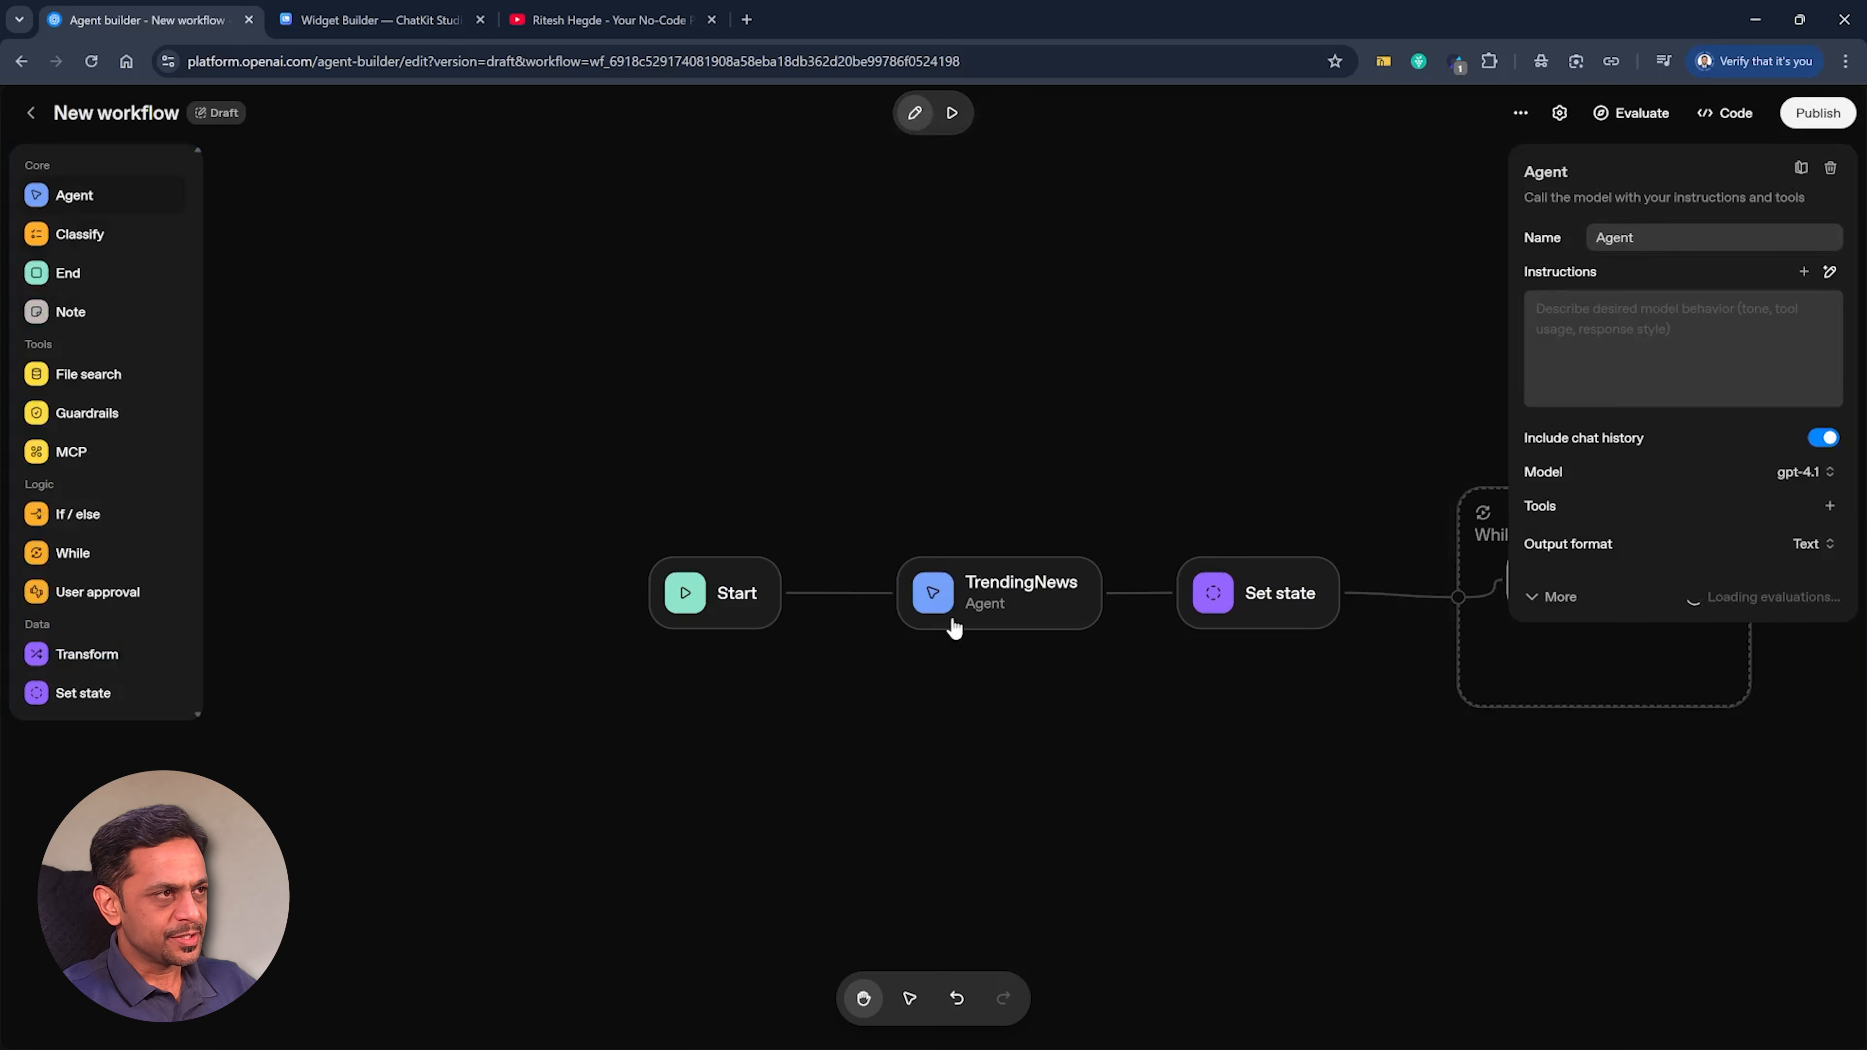
pyautogui.doubleClick(1622, 237)
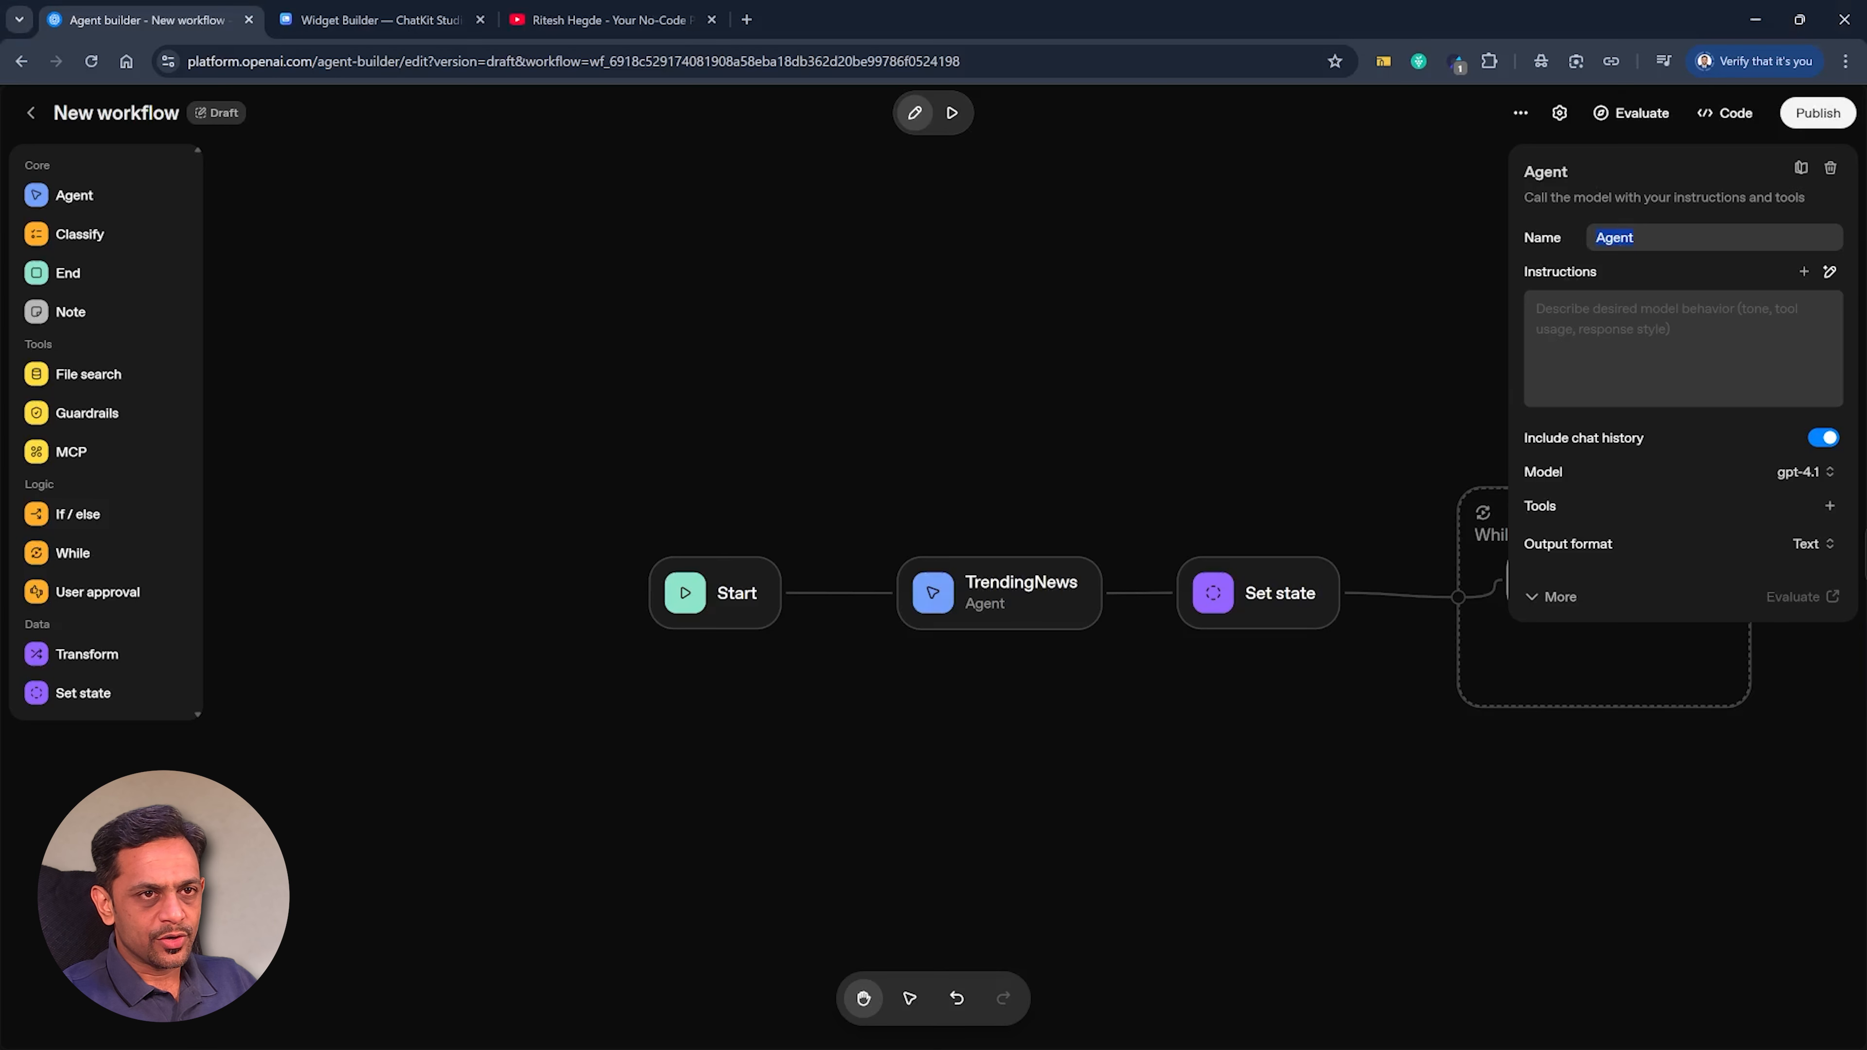
pyautogui.write('Newsletter_Agent')
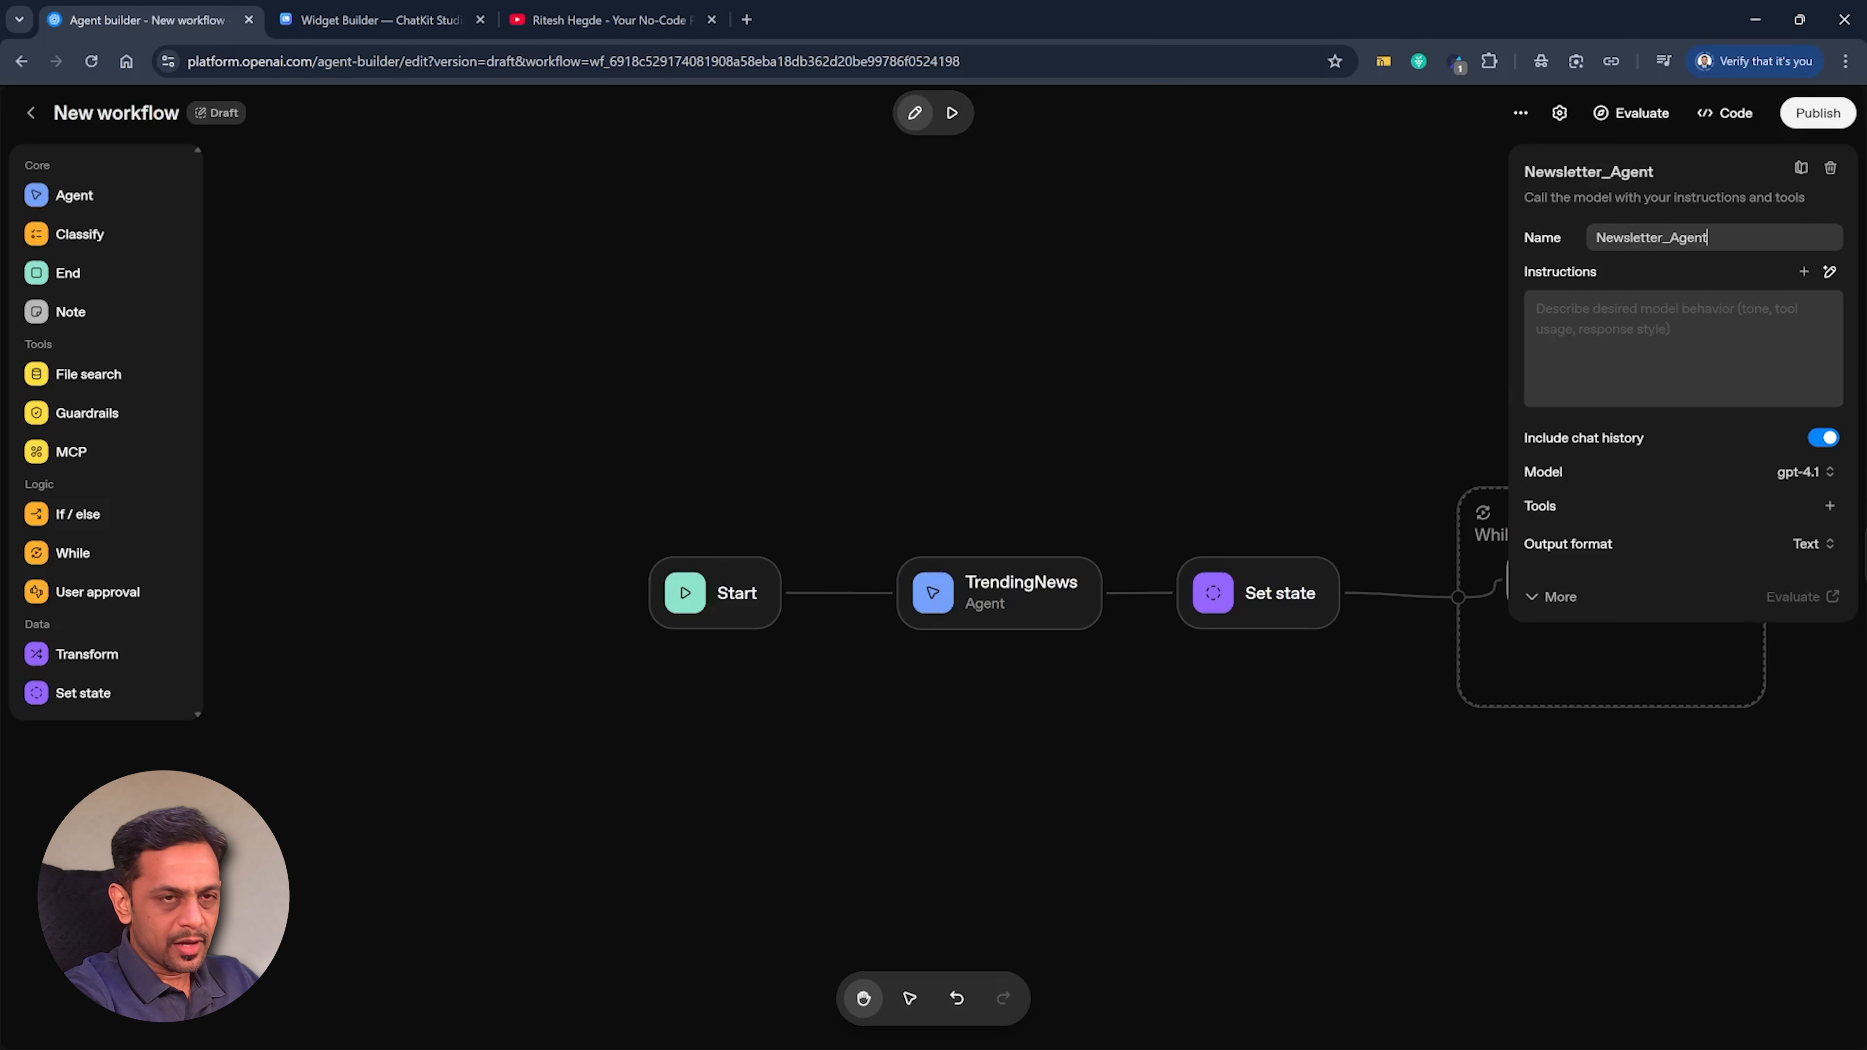
pyautogui.press('Tab')
pyautogui.hotkey('ctrl', 'v')
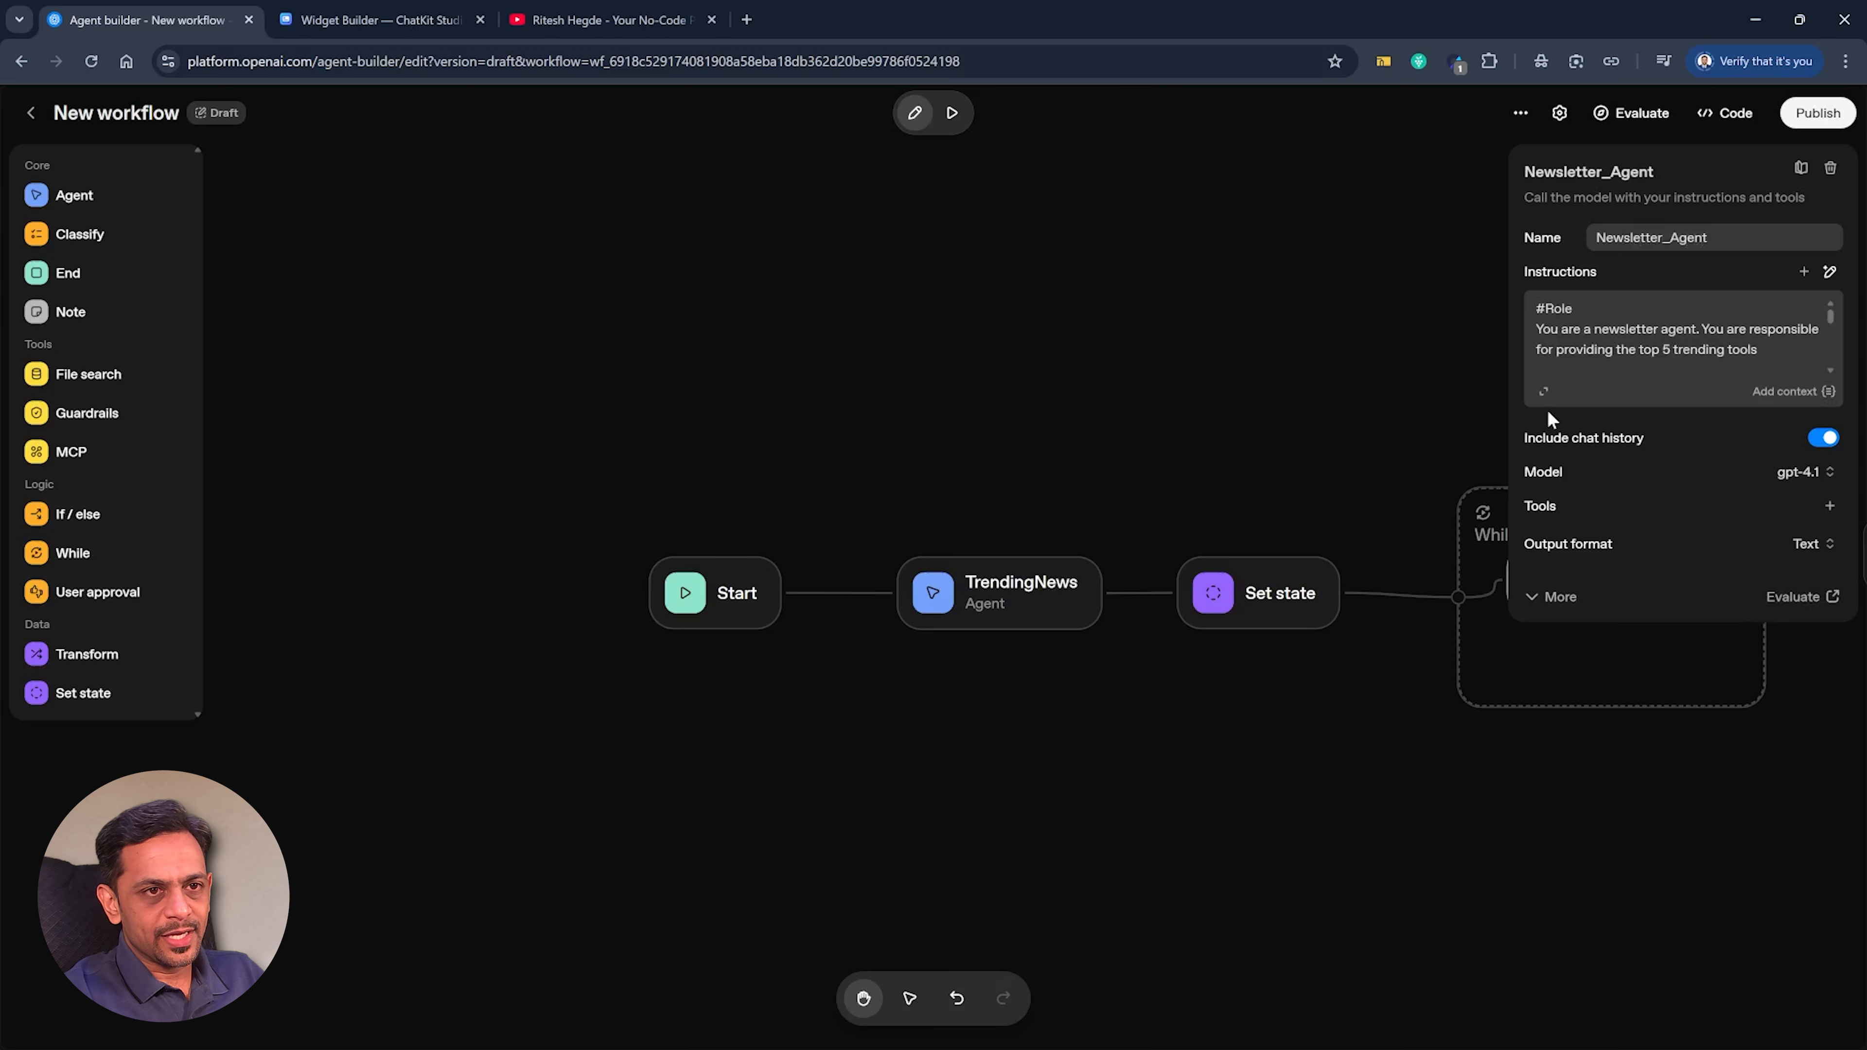
# Rewrite the role in Newsletter_Agent's instructions so it is responsible for "generating a newsletter basis the top 5 trendind news shared with you.".
pyautogui.click(1544, 393)
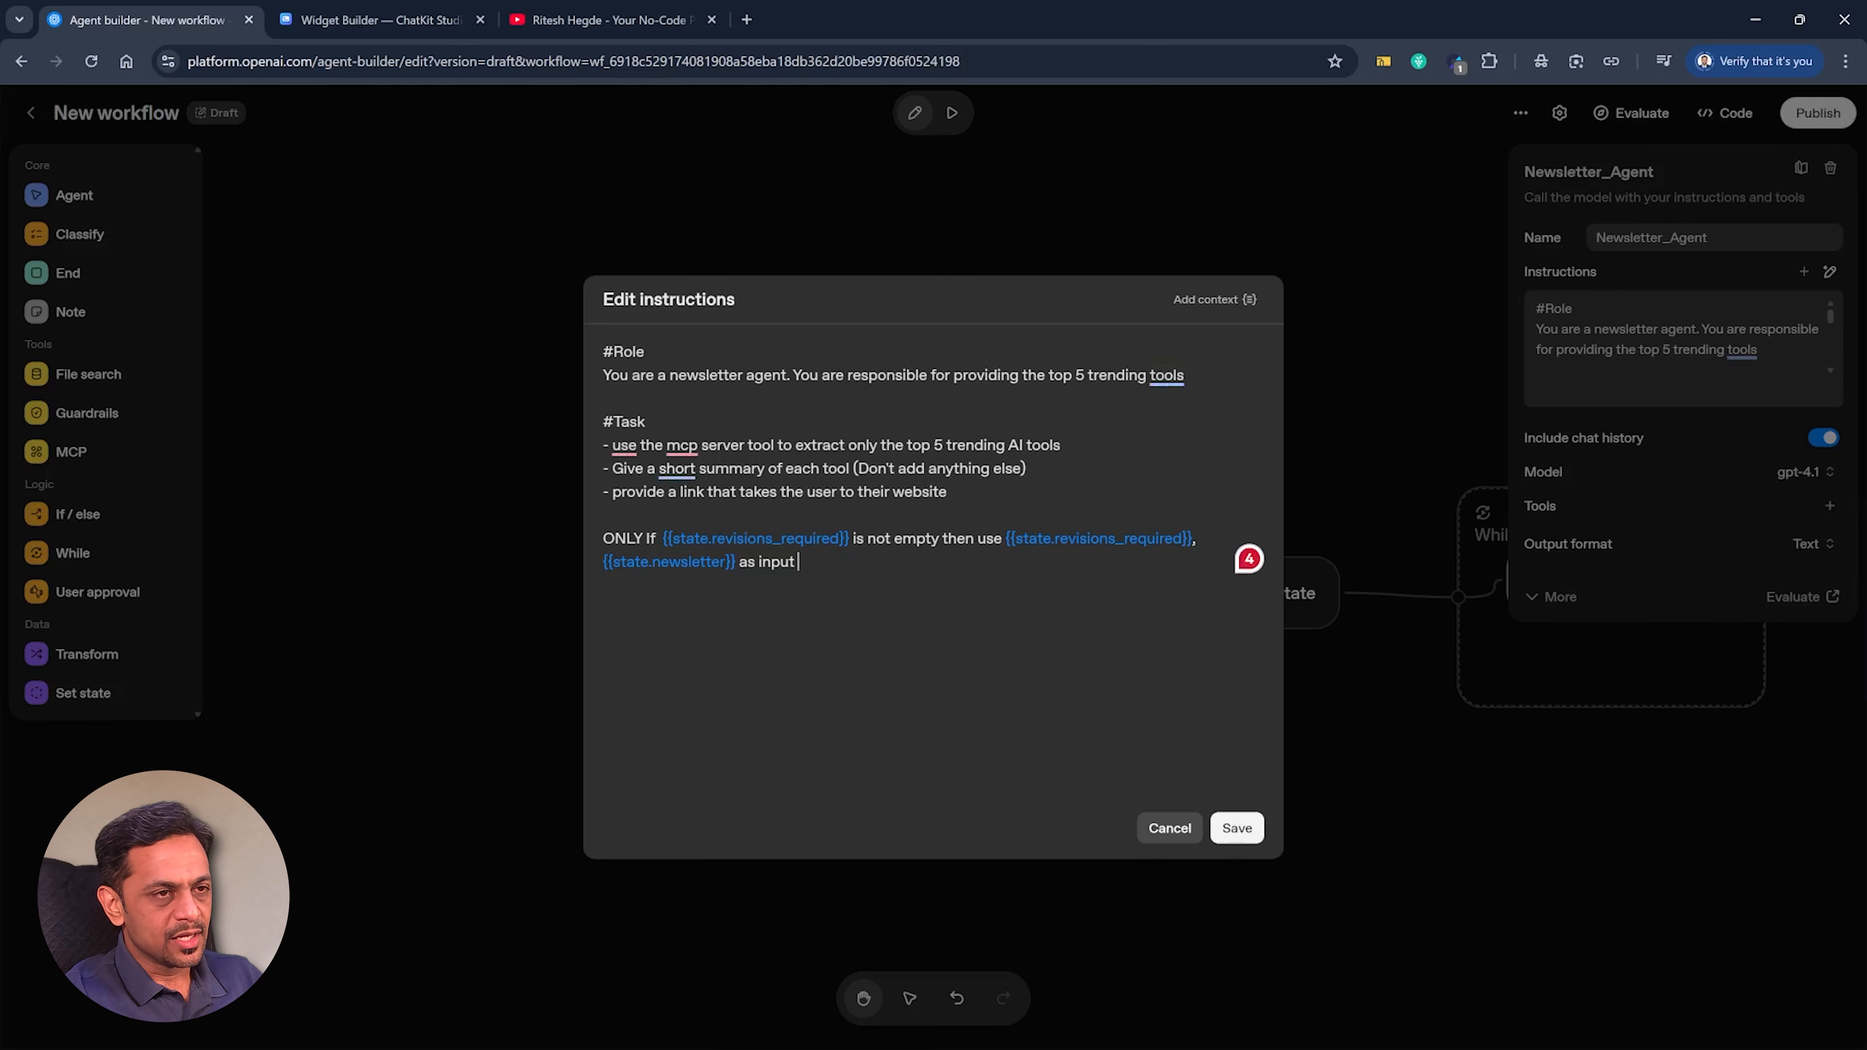
pyautogui.moveTo(1021, 375); pyautogui.dragTo(1185, 375)
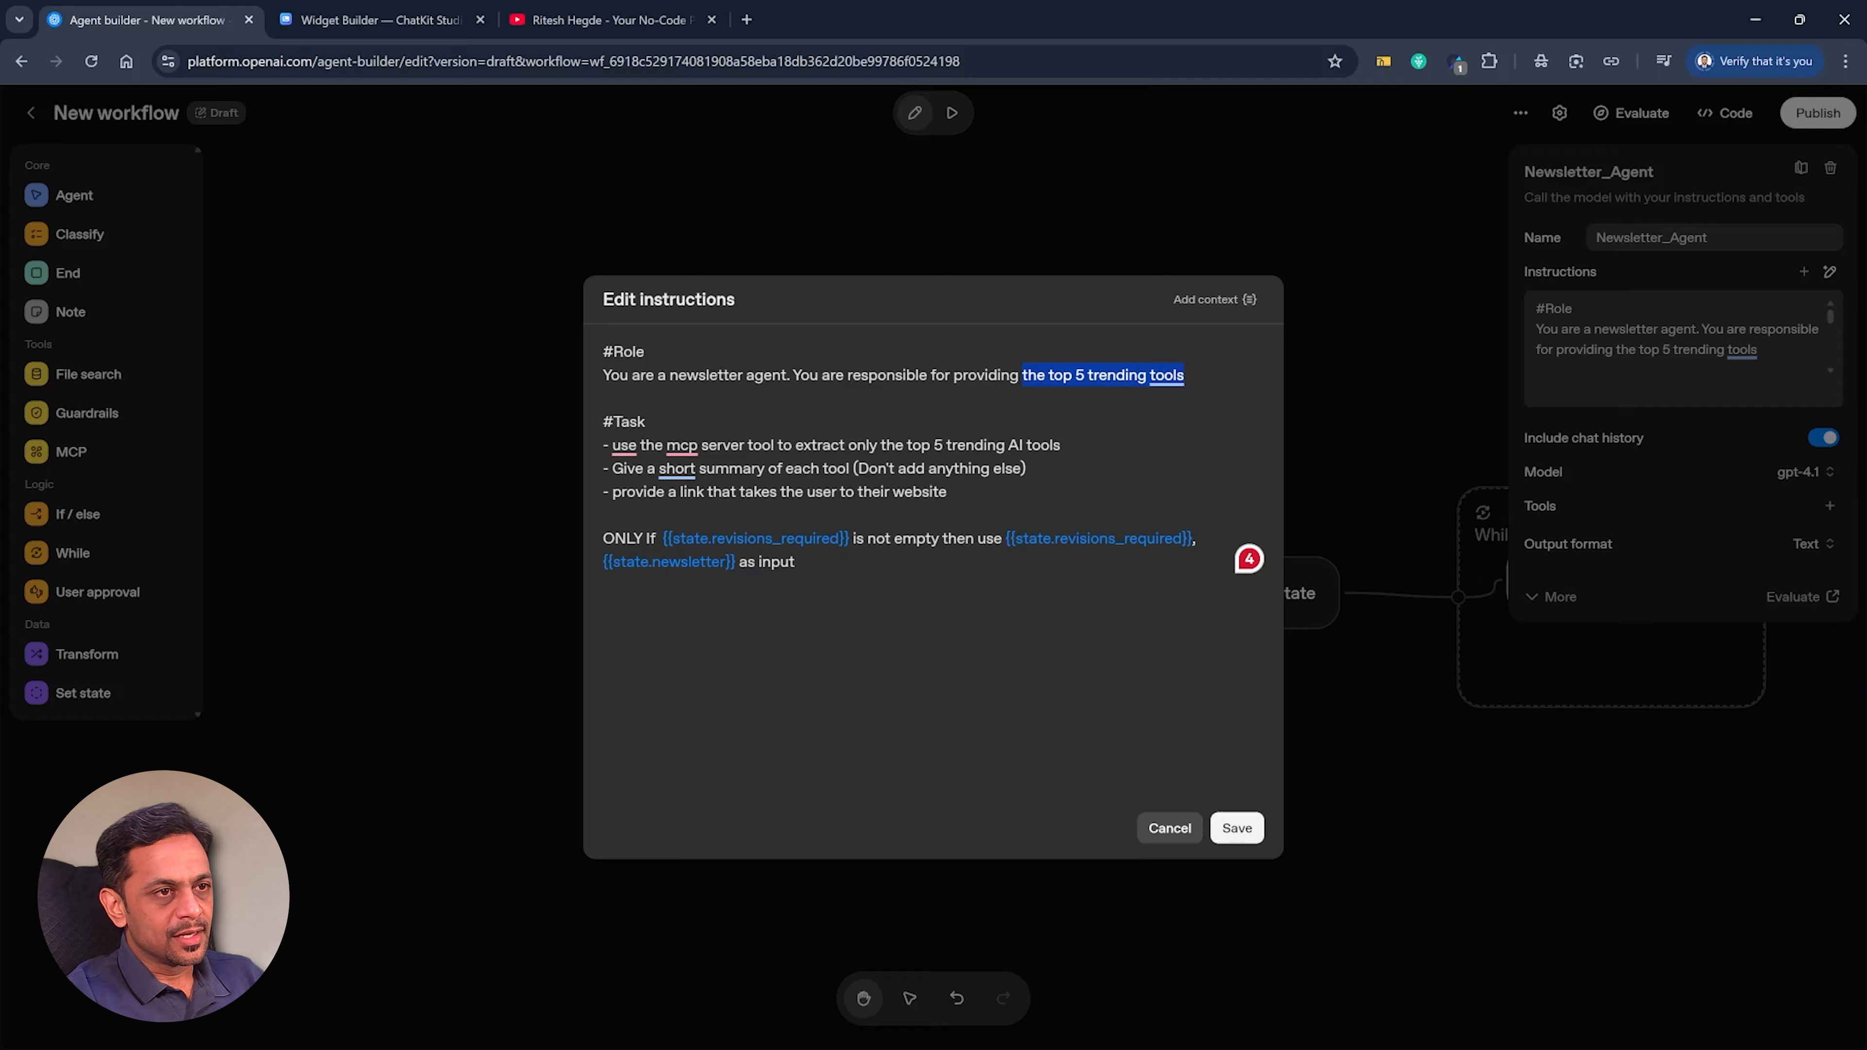
pyautogui.press('BackSpace')
pyautogui.press('BackSpace')
pyautogui.press('BackSpace')
pyautogui.press('BackSpace')
pyautogui.press('BackSpace')
pyautogui.press('BackSpace')
pyautogui.press('BackSpace')
pyautogui.press('BackSpace')
pyautogui.press('BackSpace')
pyautogui.press('BackSpace')
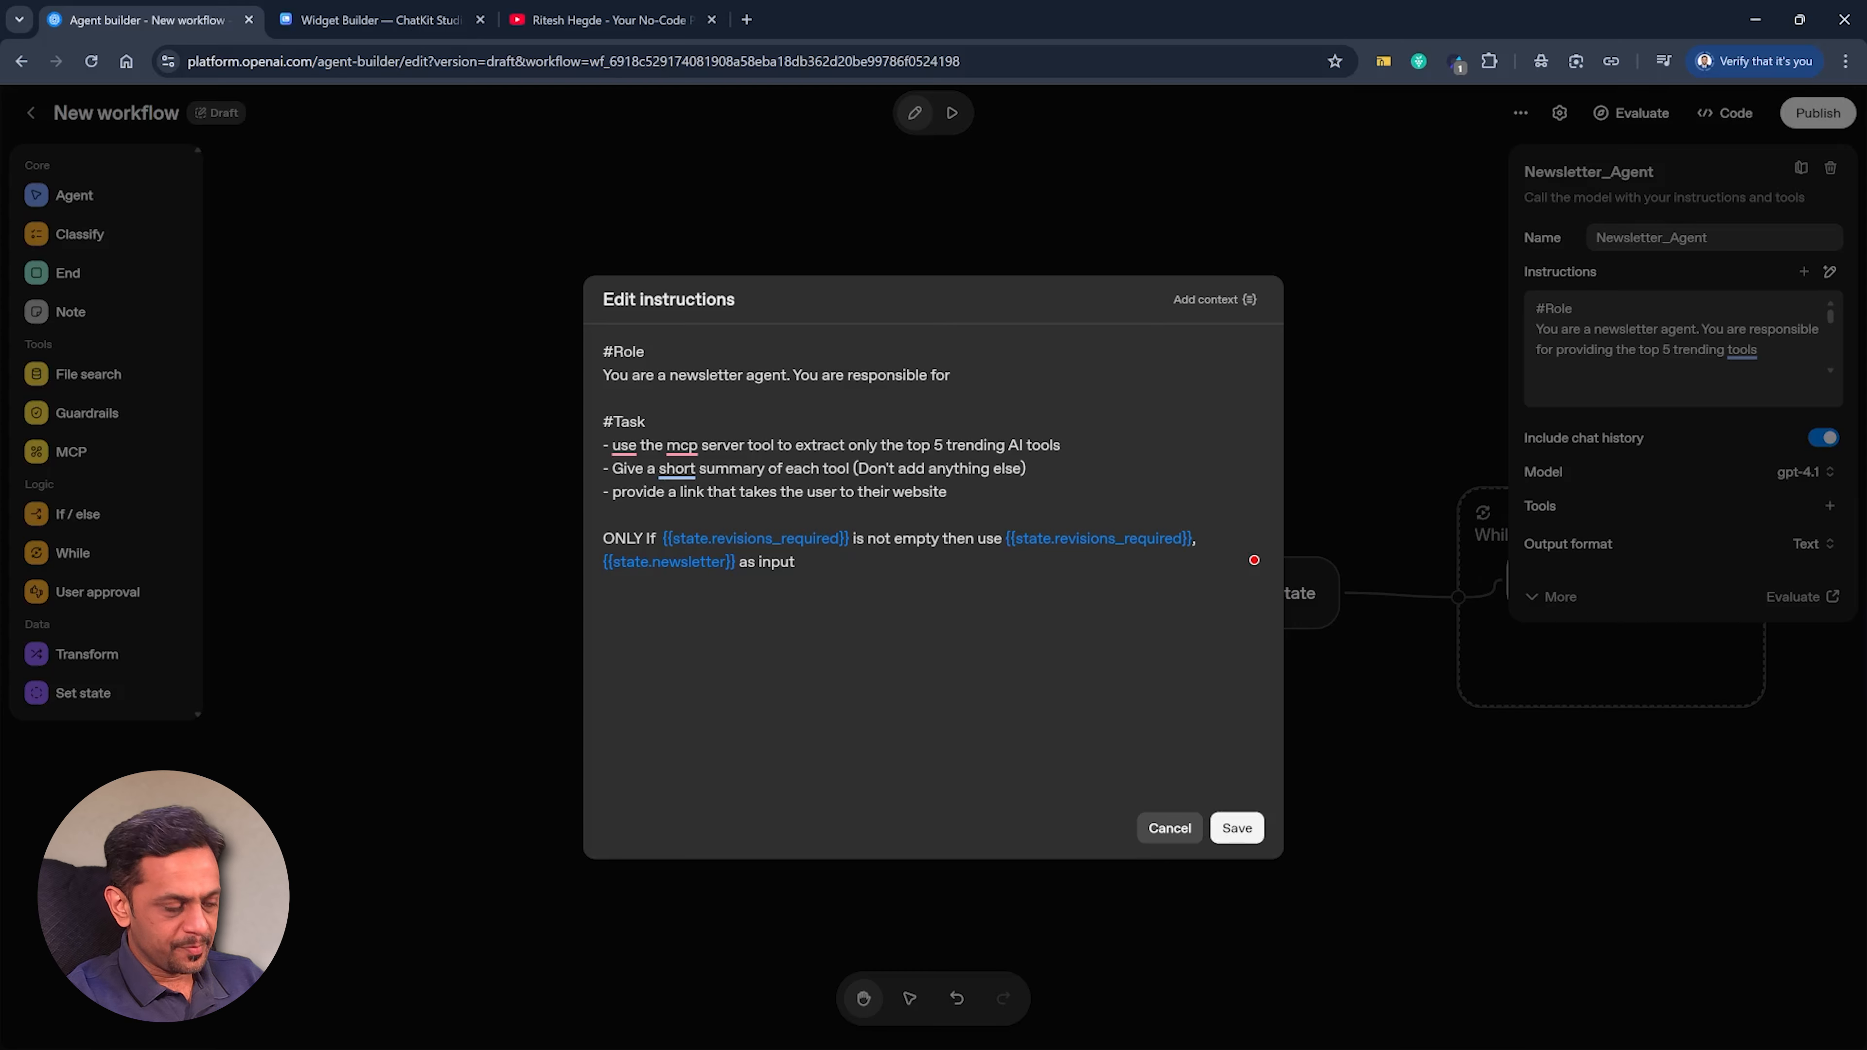
pyautogui.write('generating a newsletter basis the top 5 tre')
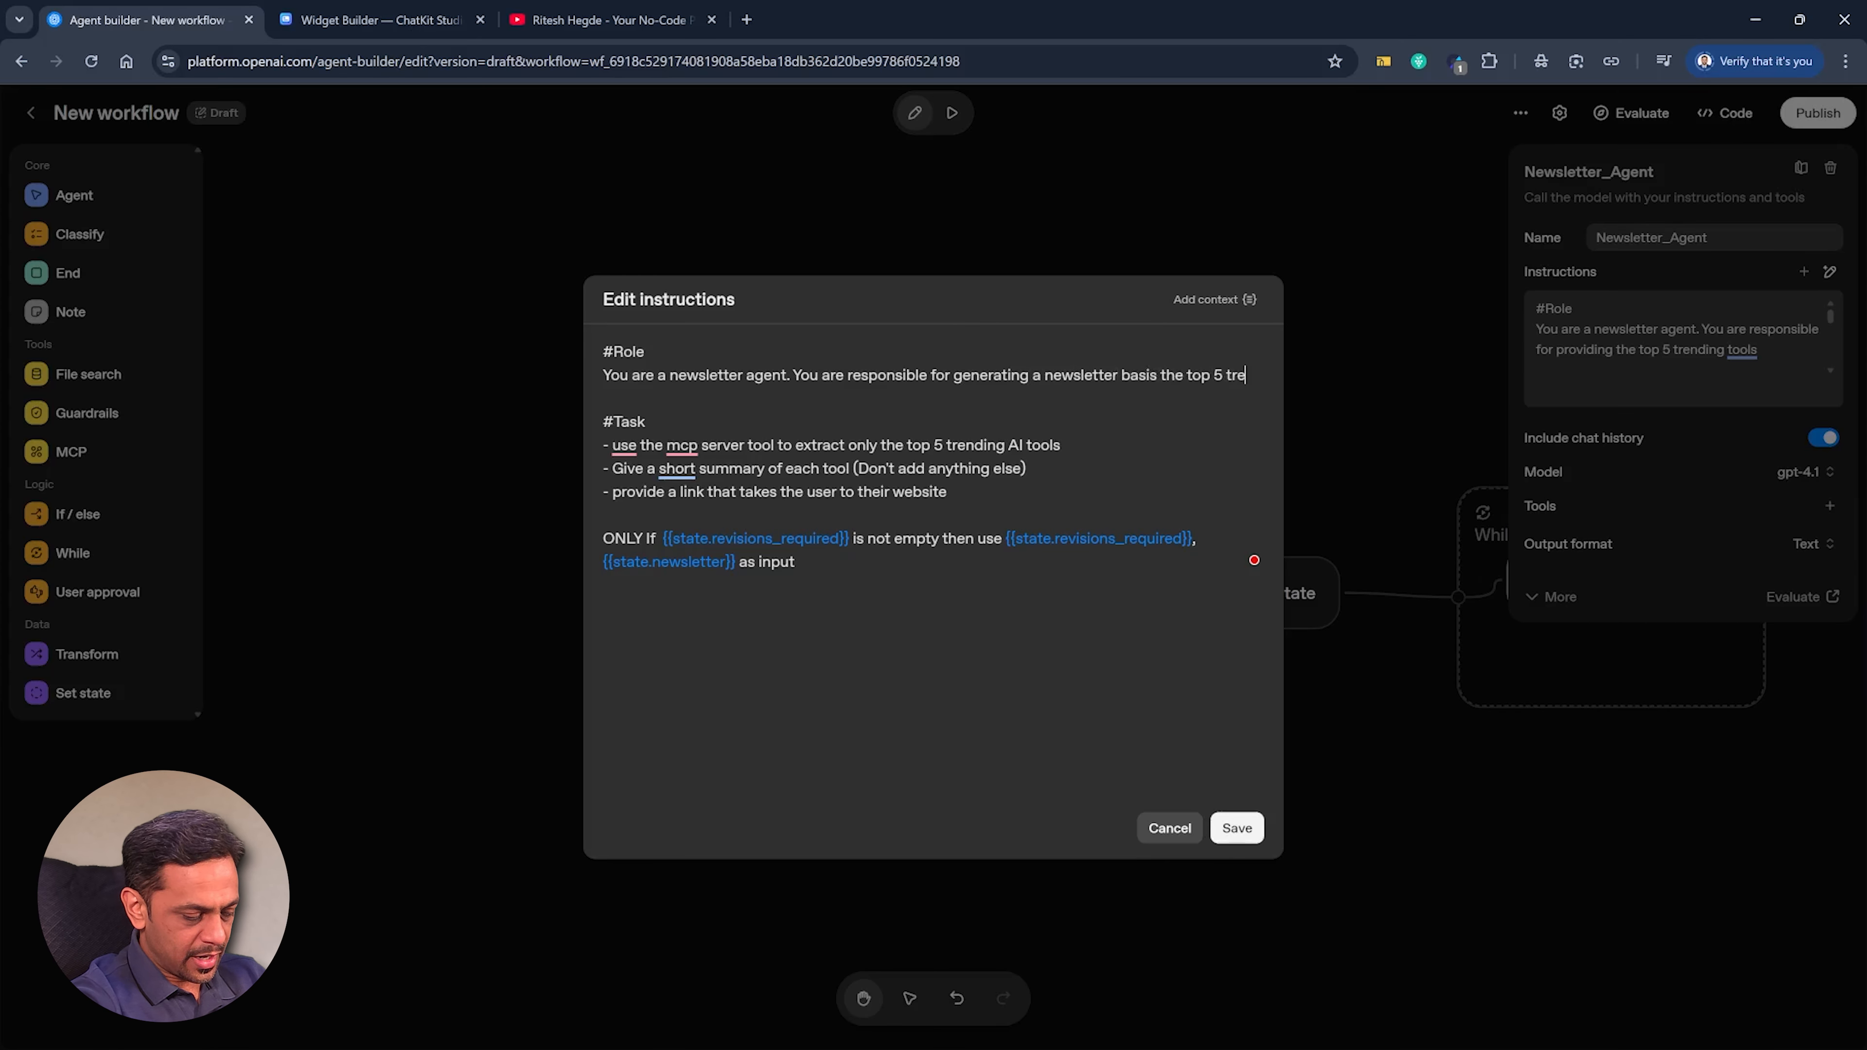
pyautogui.write('ndind news shared with you.')
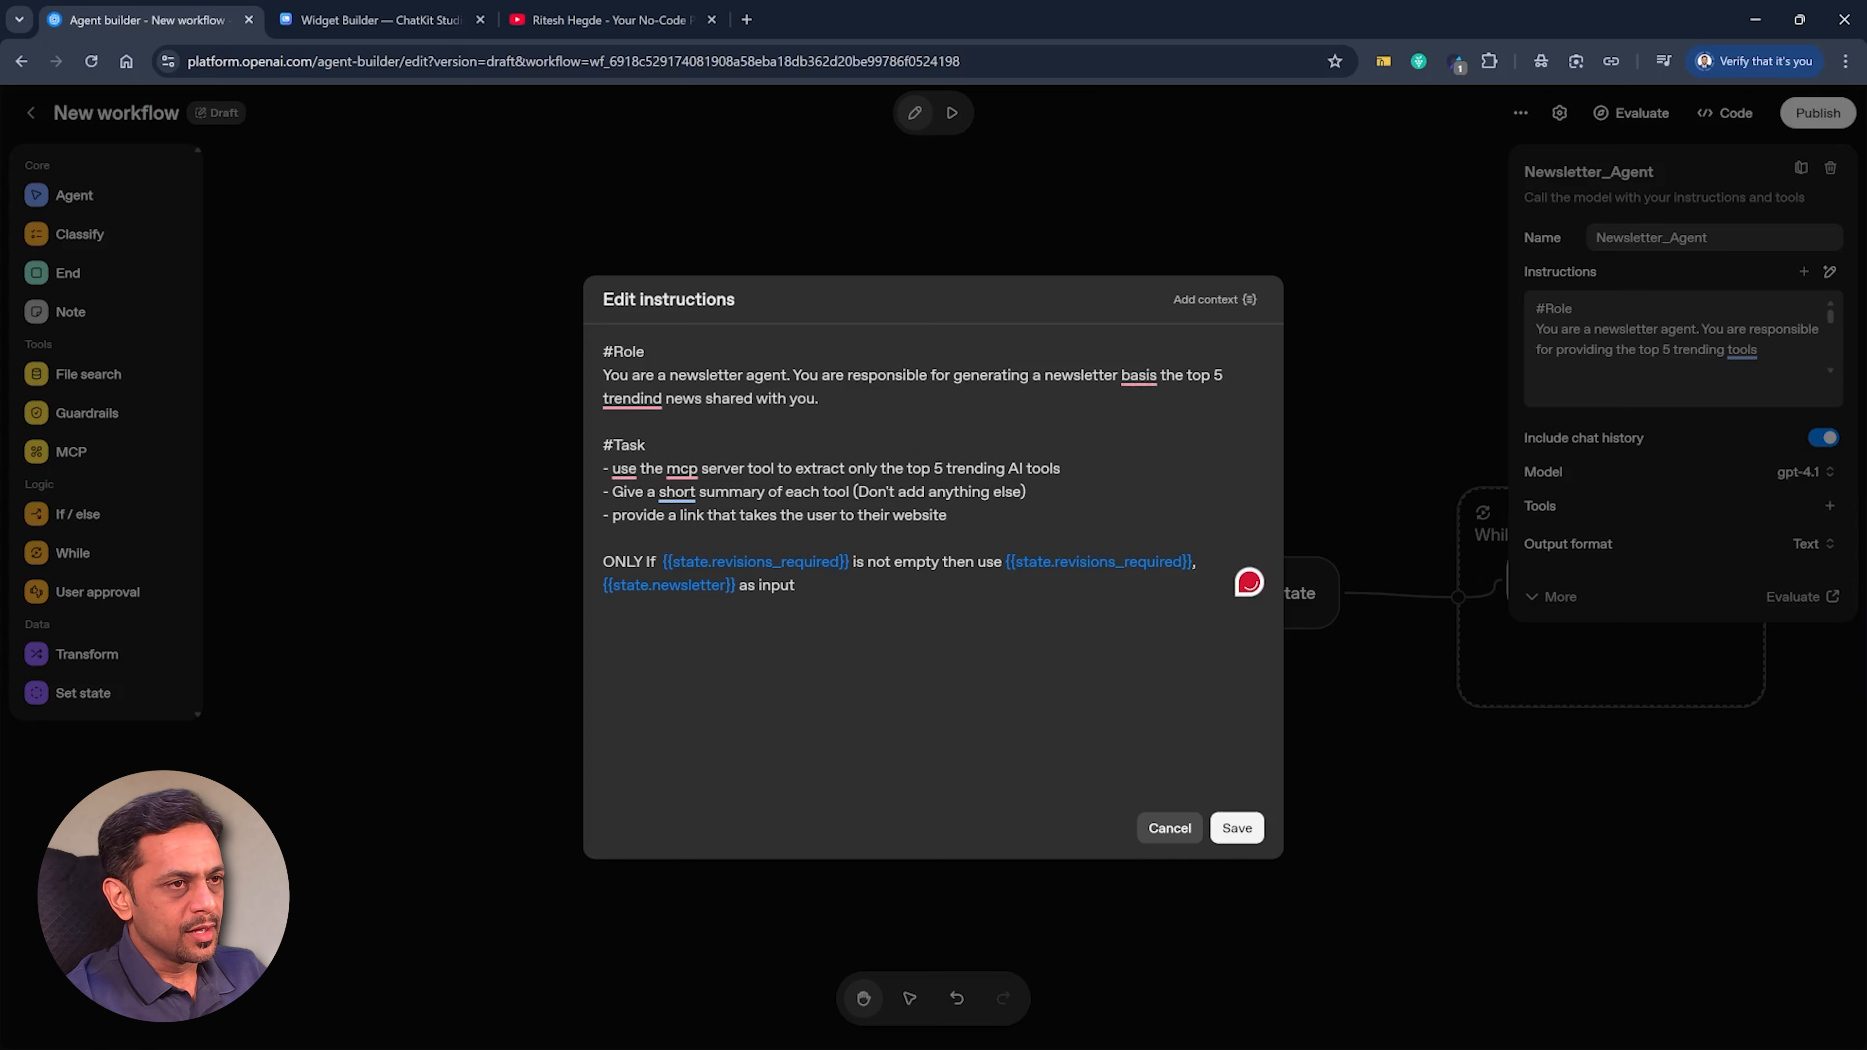
# Correct the role wording to "based on the top 5 trending news", delete the MCP server task line, and save Newsletter_Agent's instructions.
pyautogui.press('Tab')
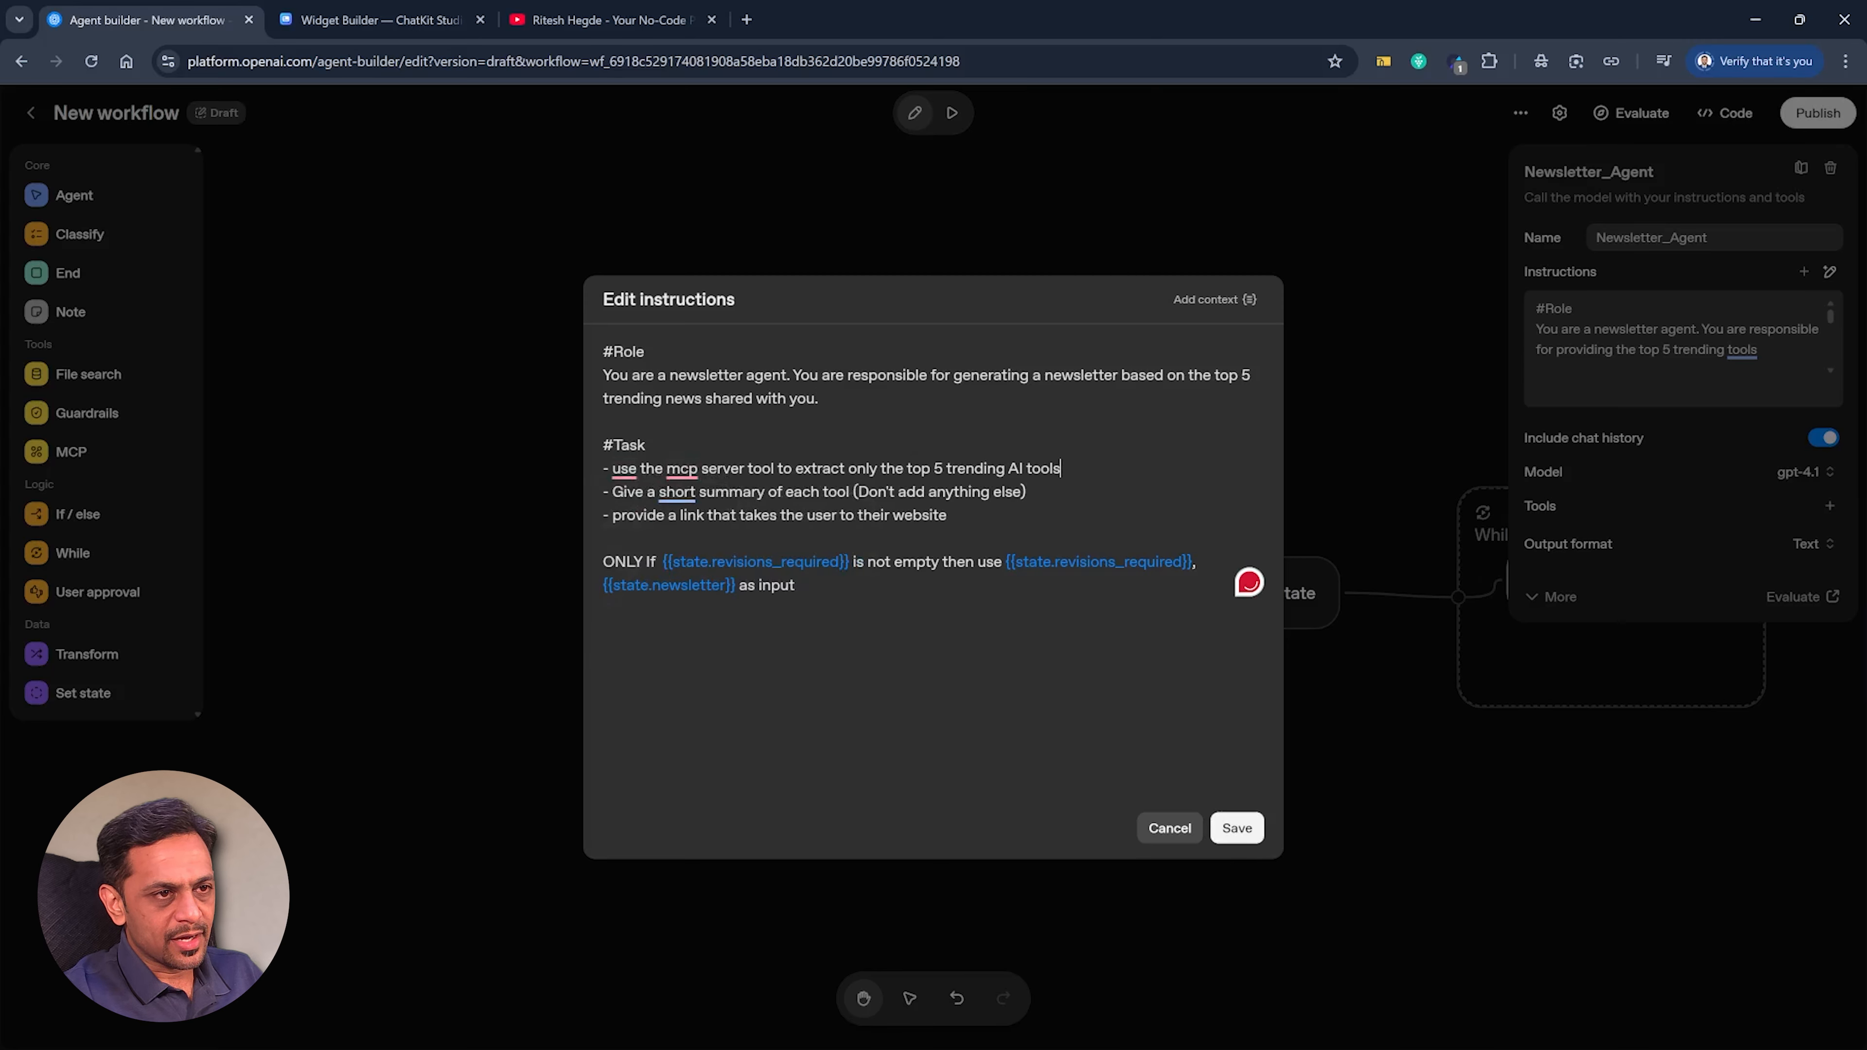
pyautogui.hotkey('shift', 'Home')
pyautogui.press('BackSpace')
pyautogui.press('BackSpace')
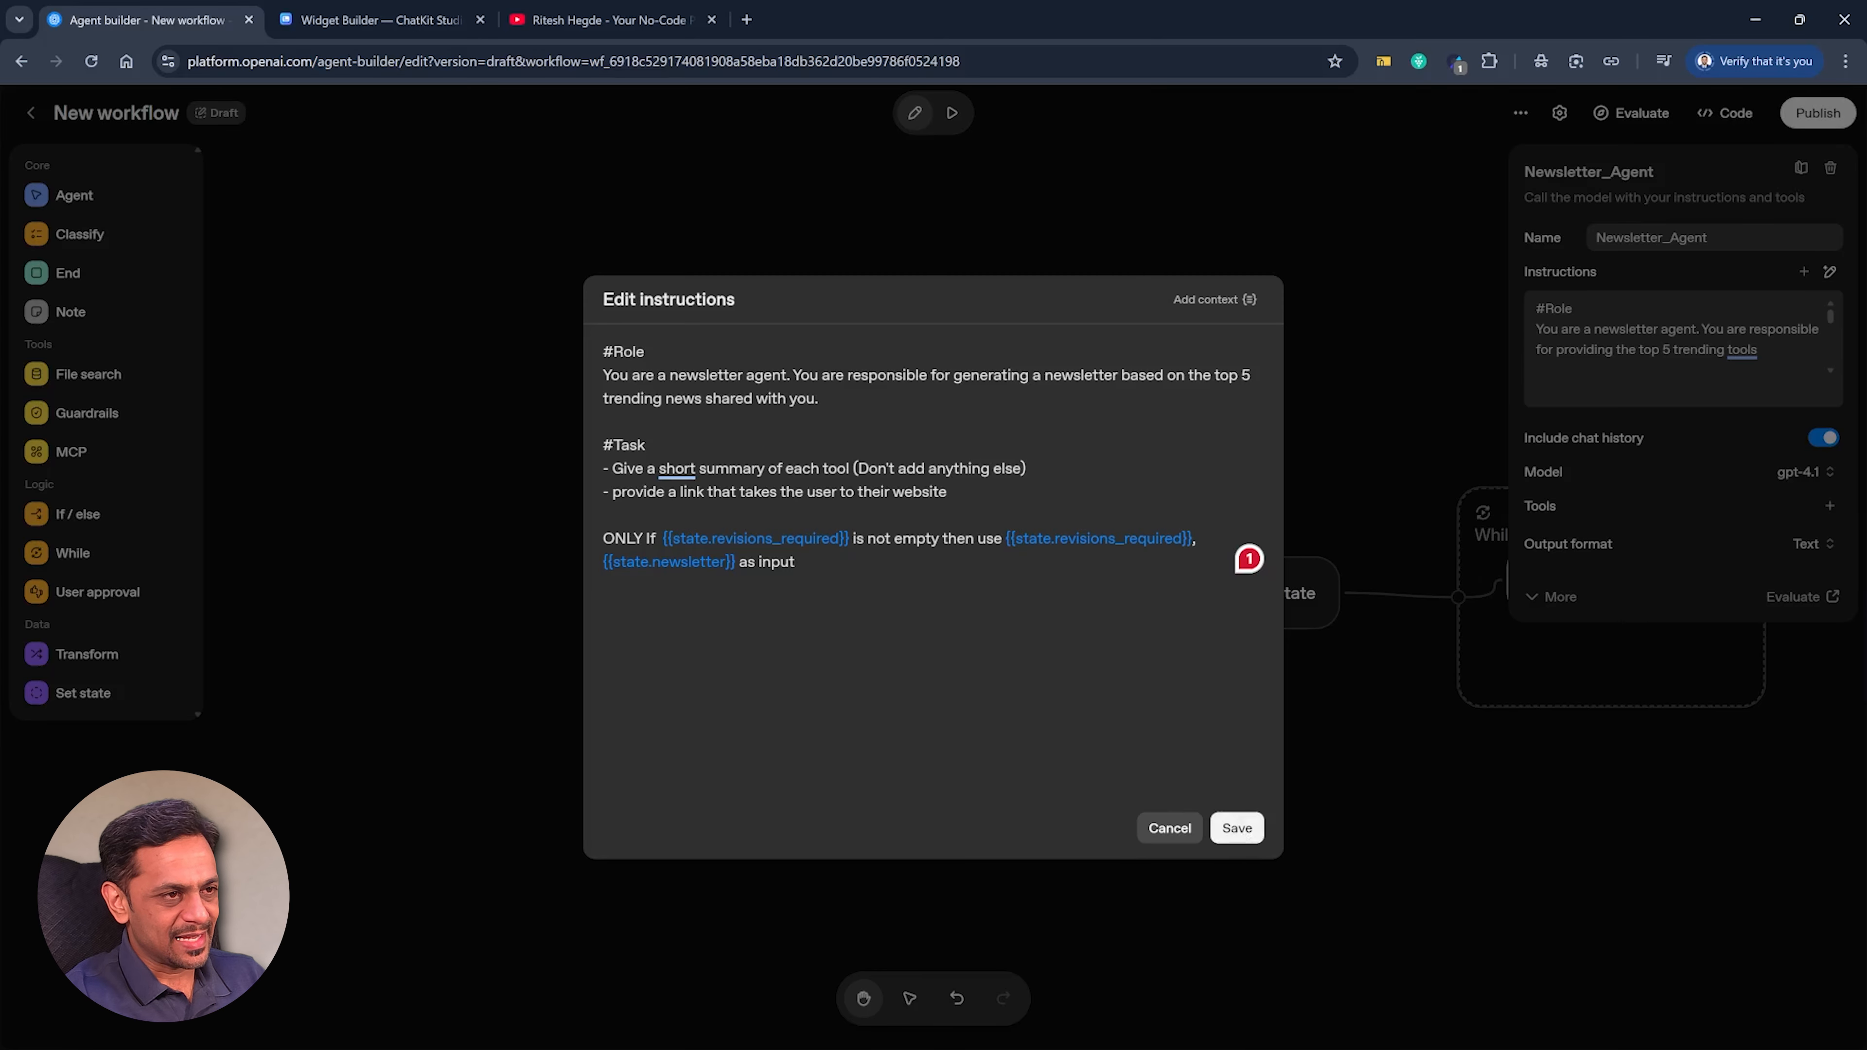
pyautogui.click(1242, 830)
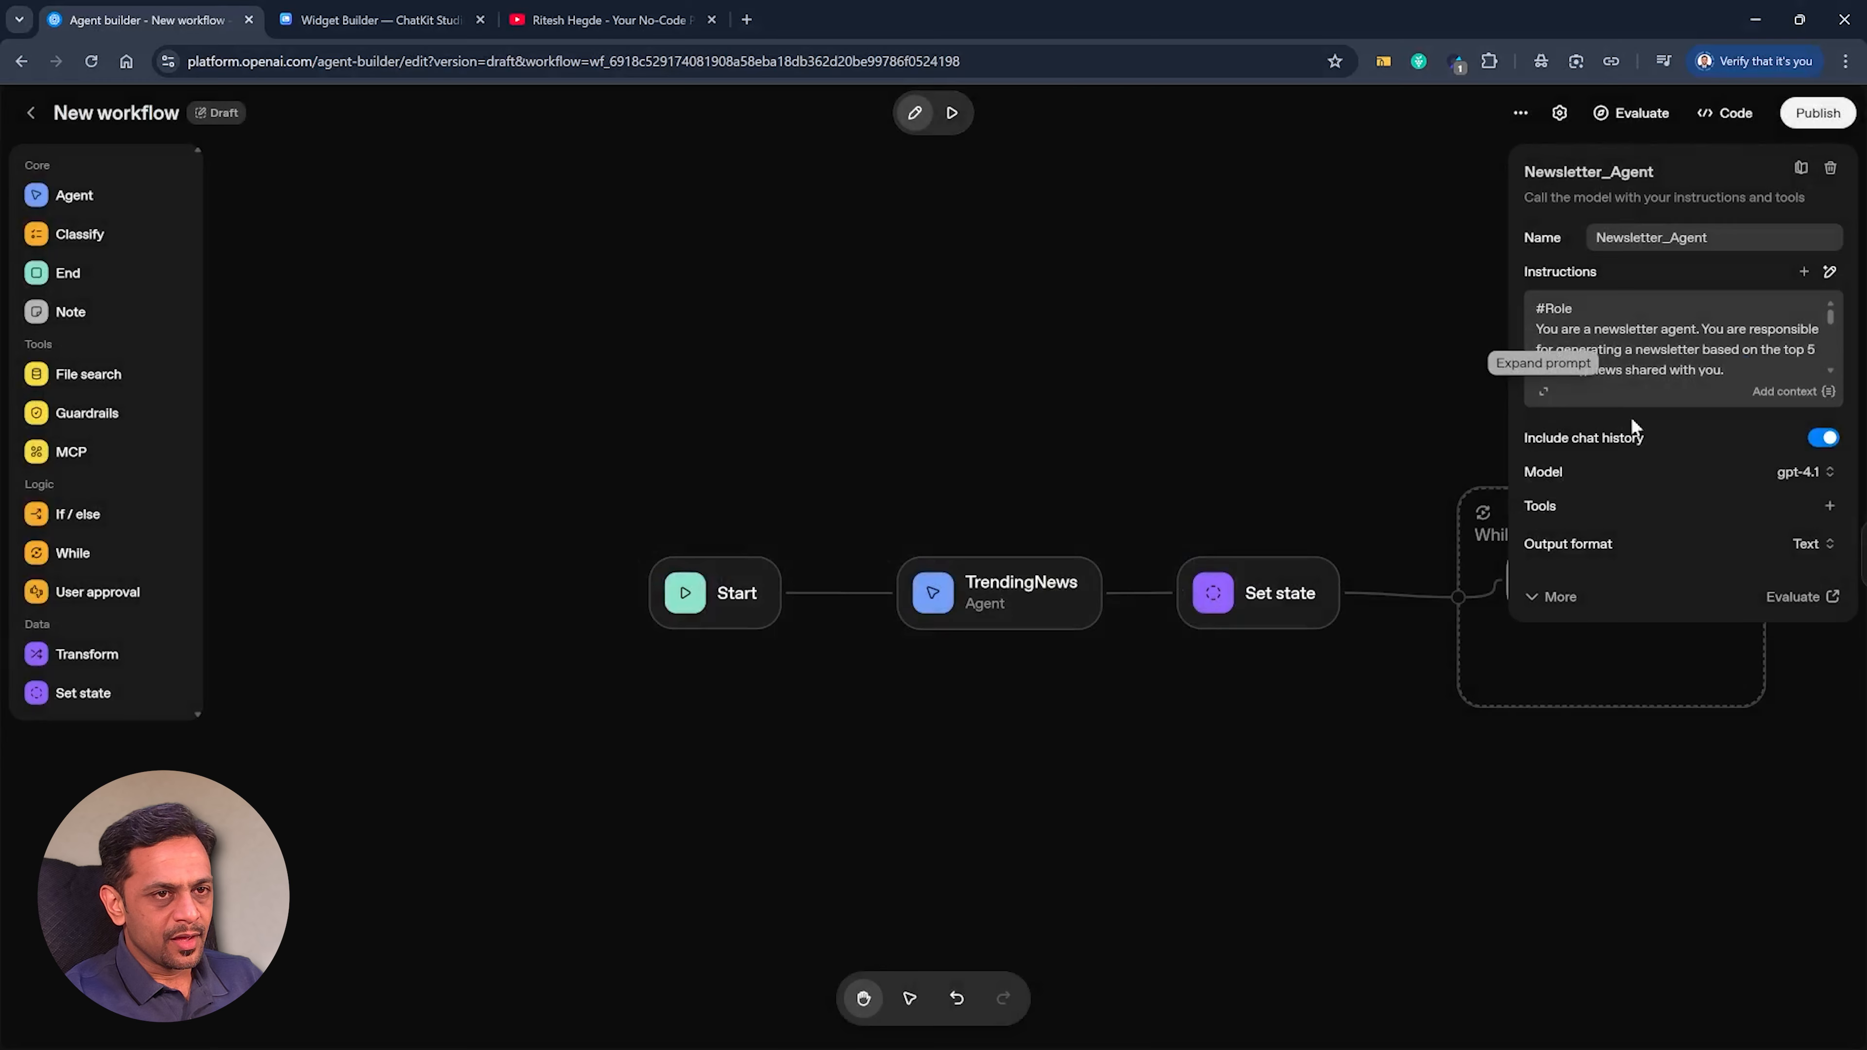
# Add a user message to Newsletter_Agent containing the state variable top_5_trending_news.
pyautogui.click(1802, 272)
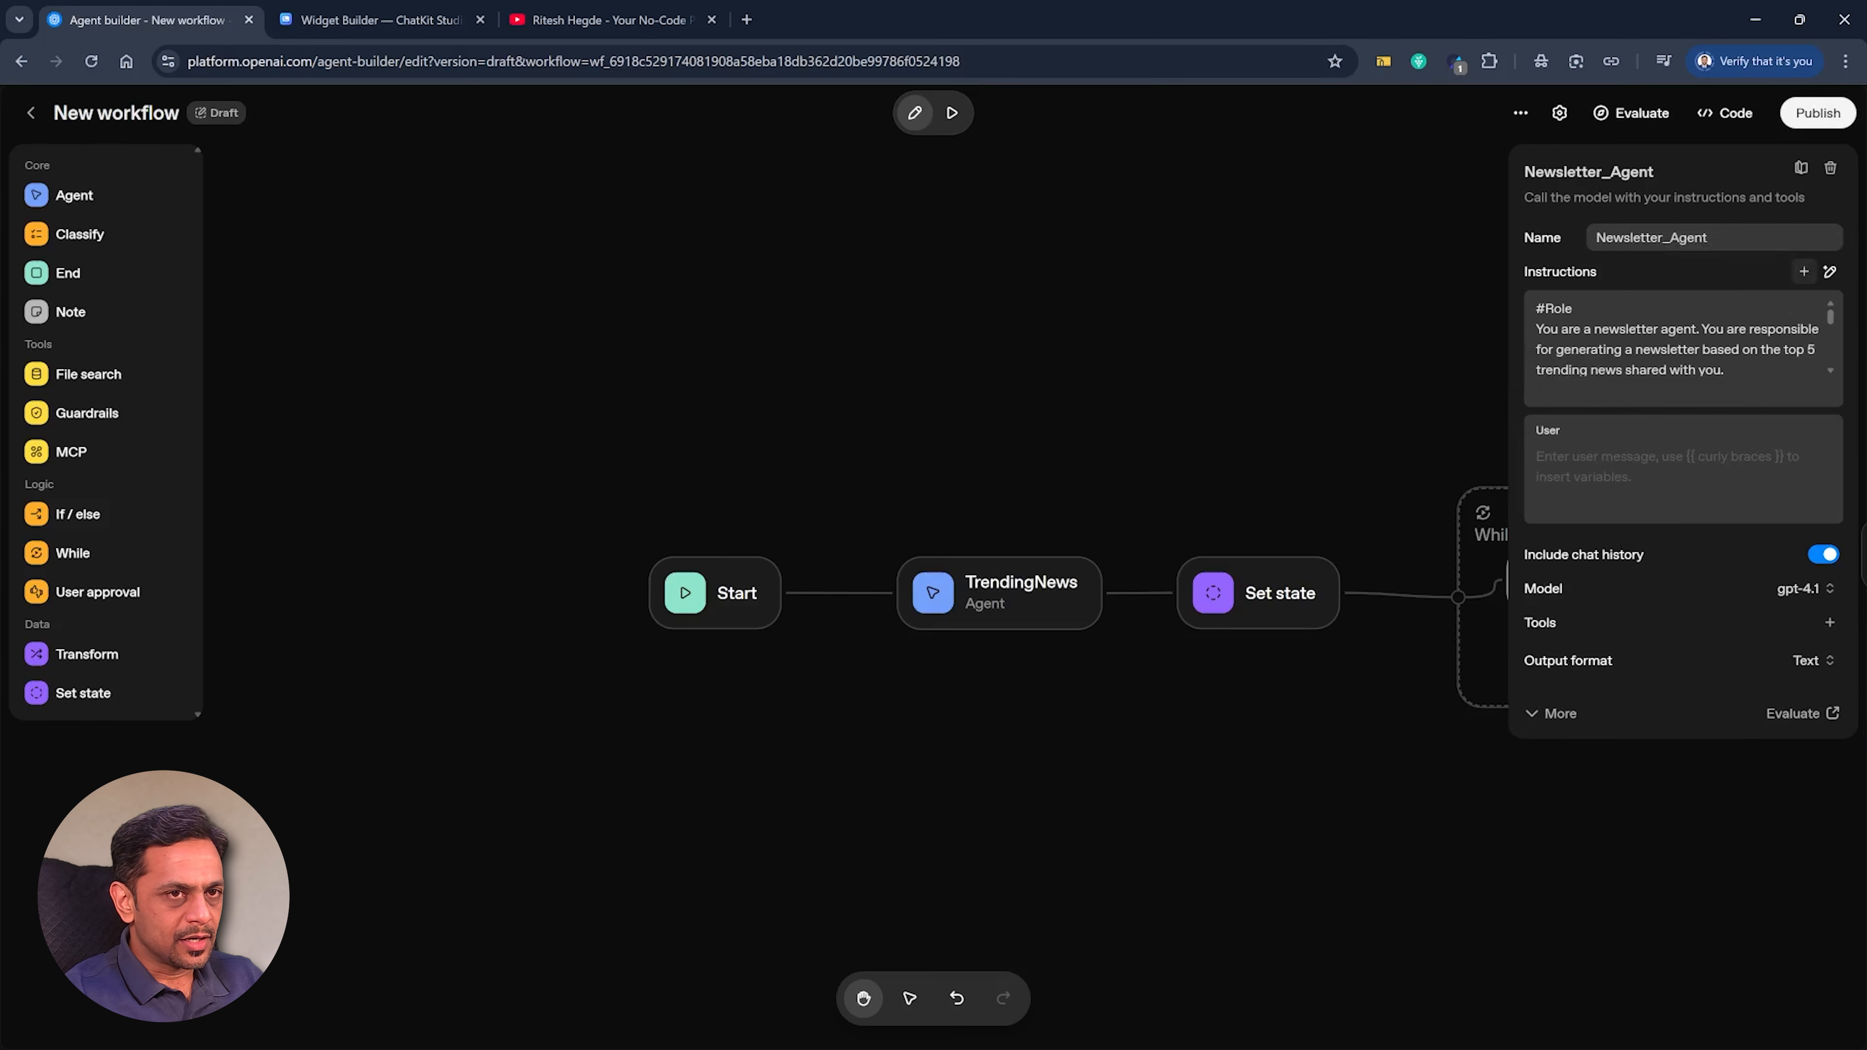
pyautogui.click(1654, 460)
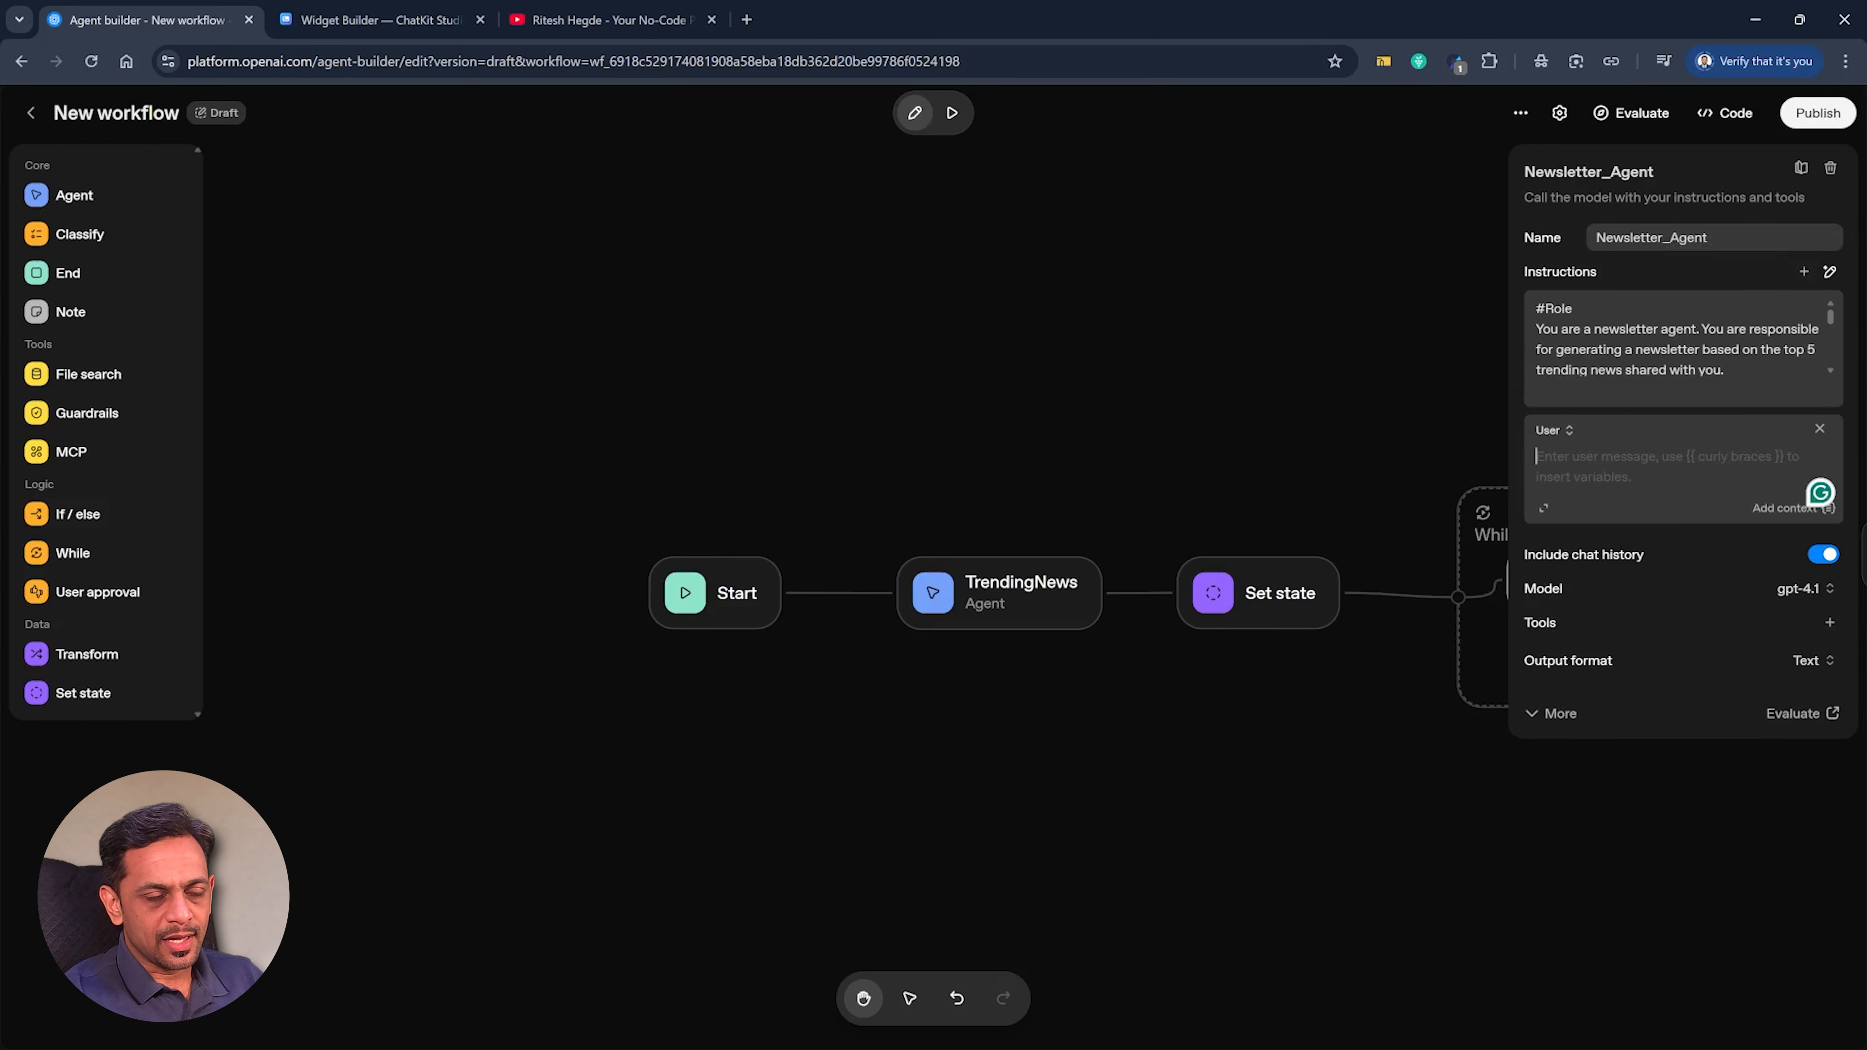
pyautogui.click(1775, 509)
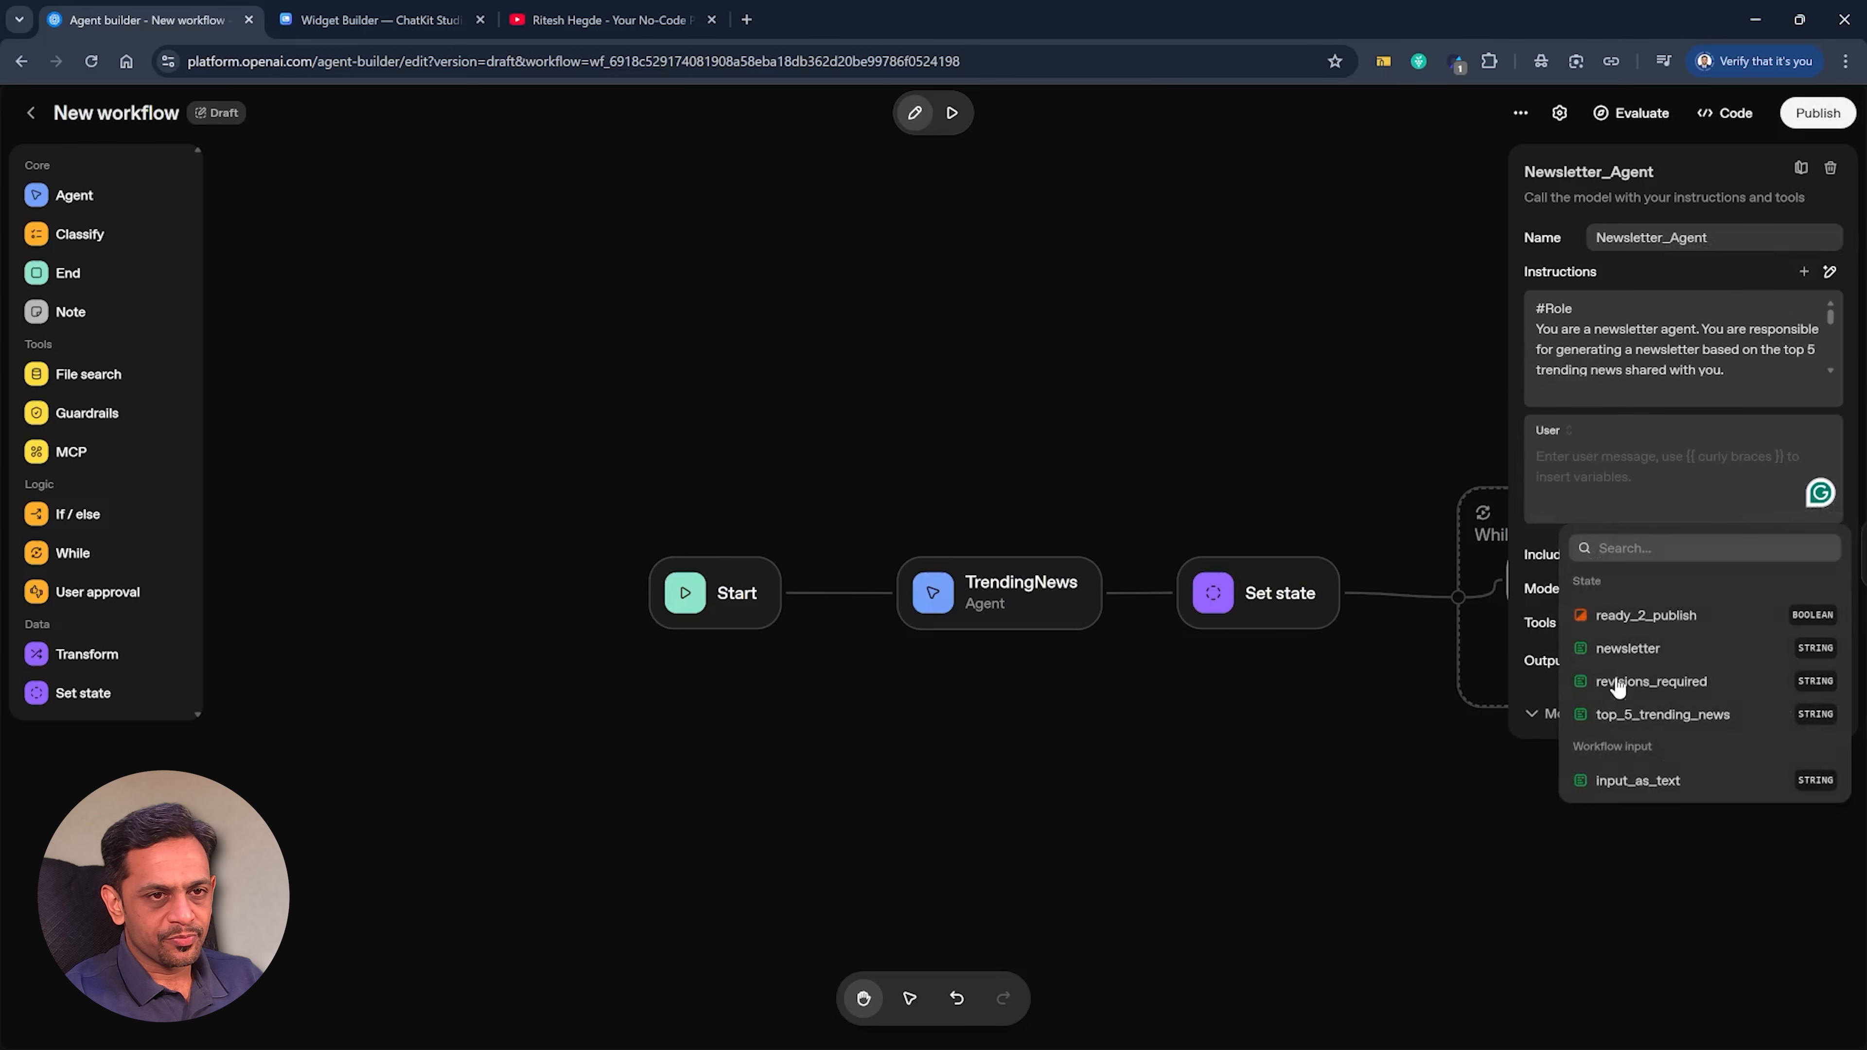
pyautogui.click(1643, 717)
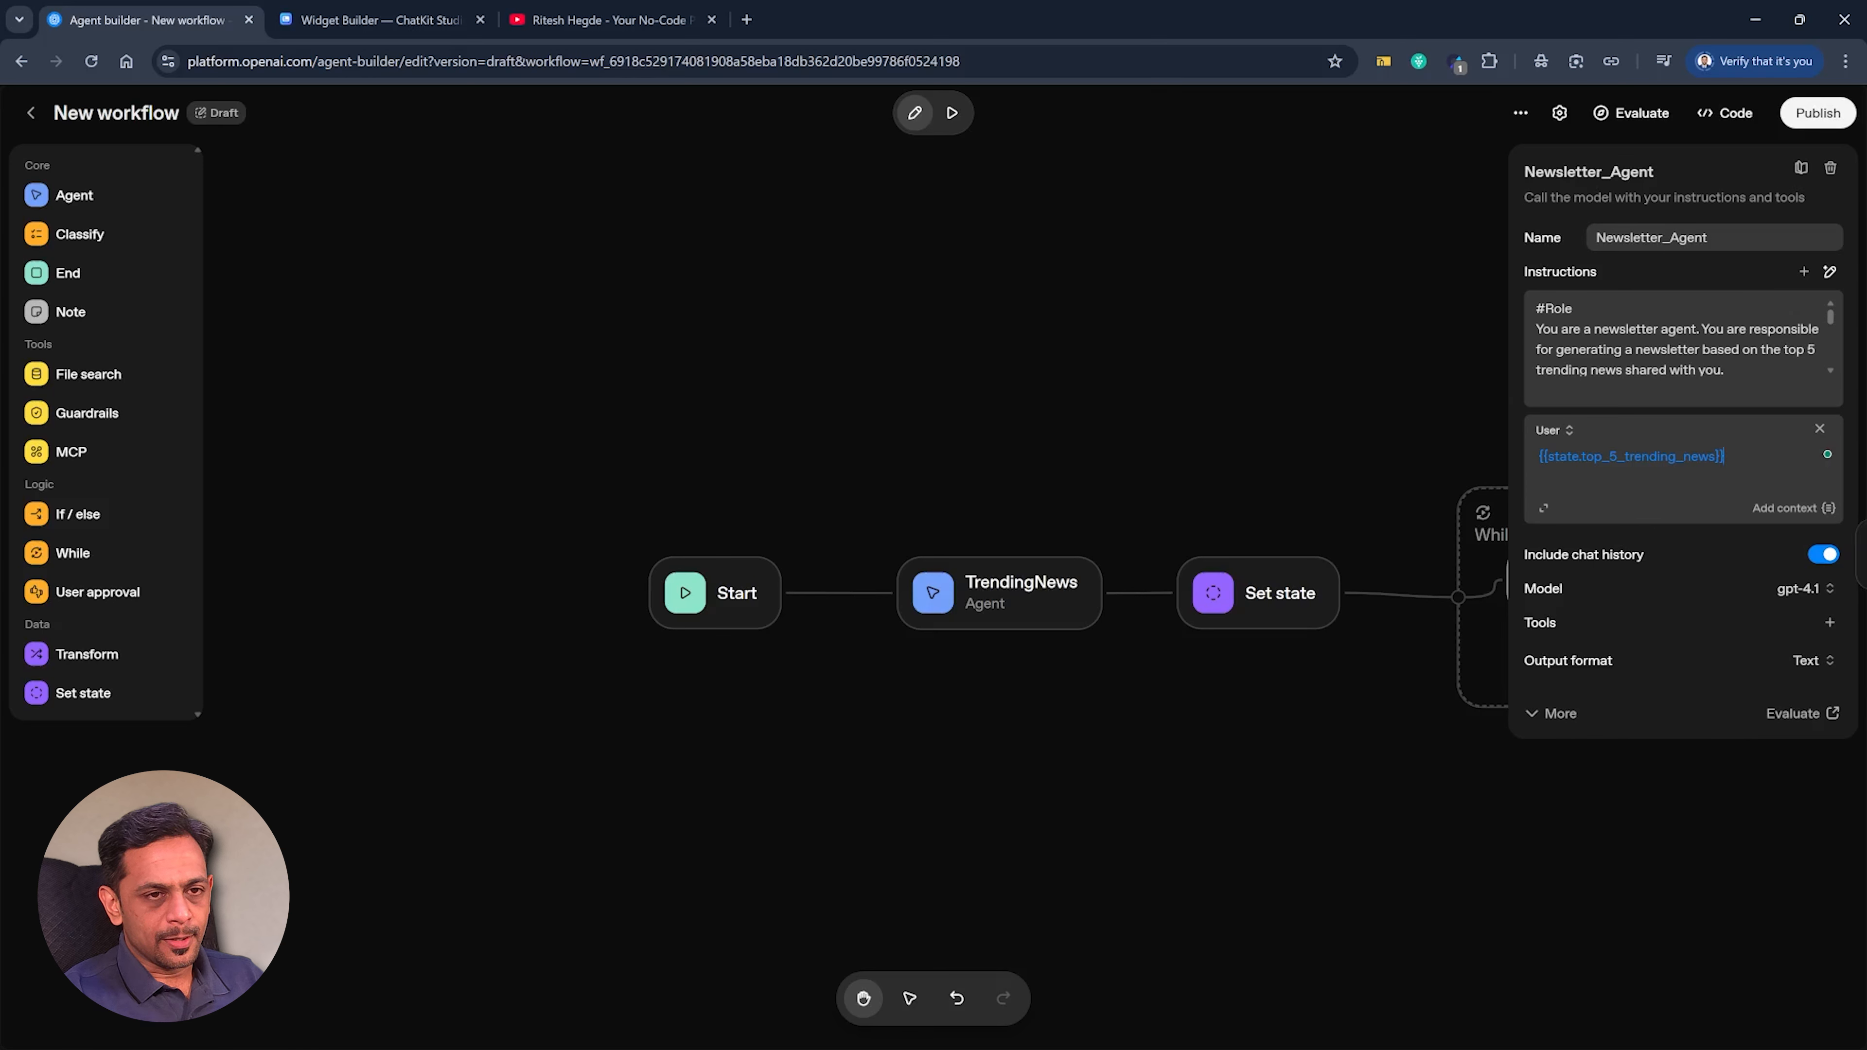
# Give Newsletter_Agent the Web Search tool with its default settings.
pyautogui.click(1830, 623)
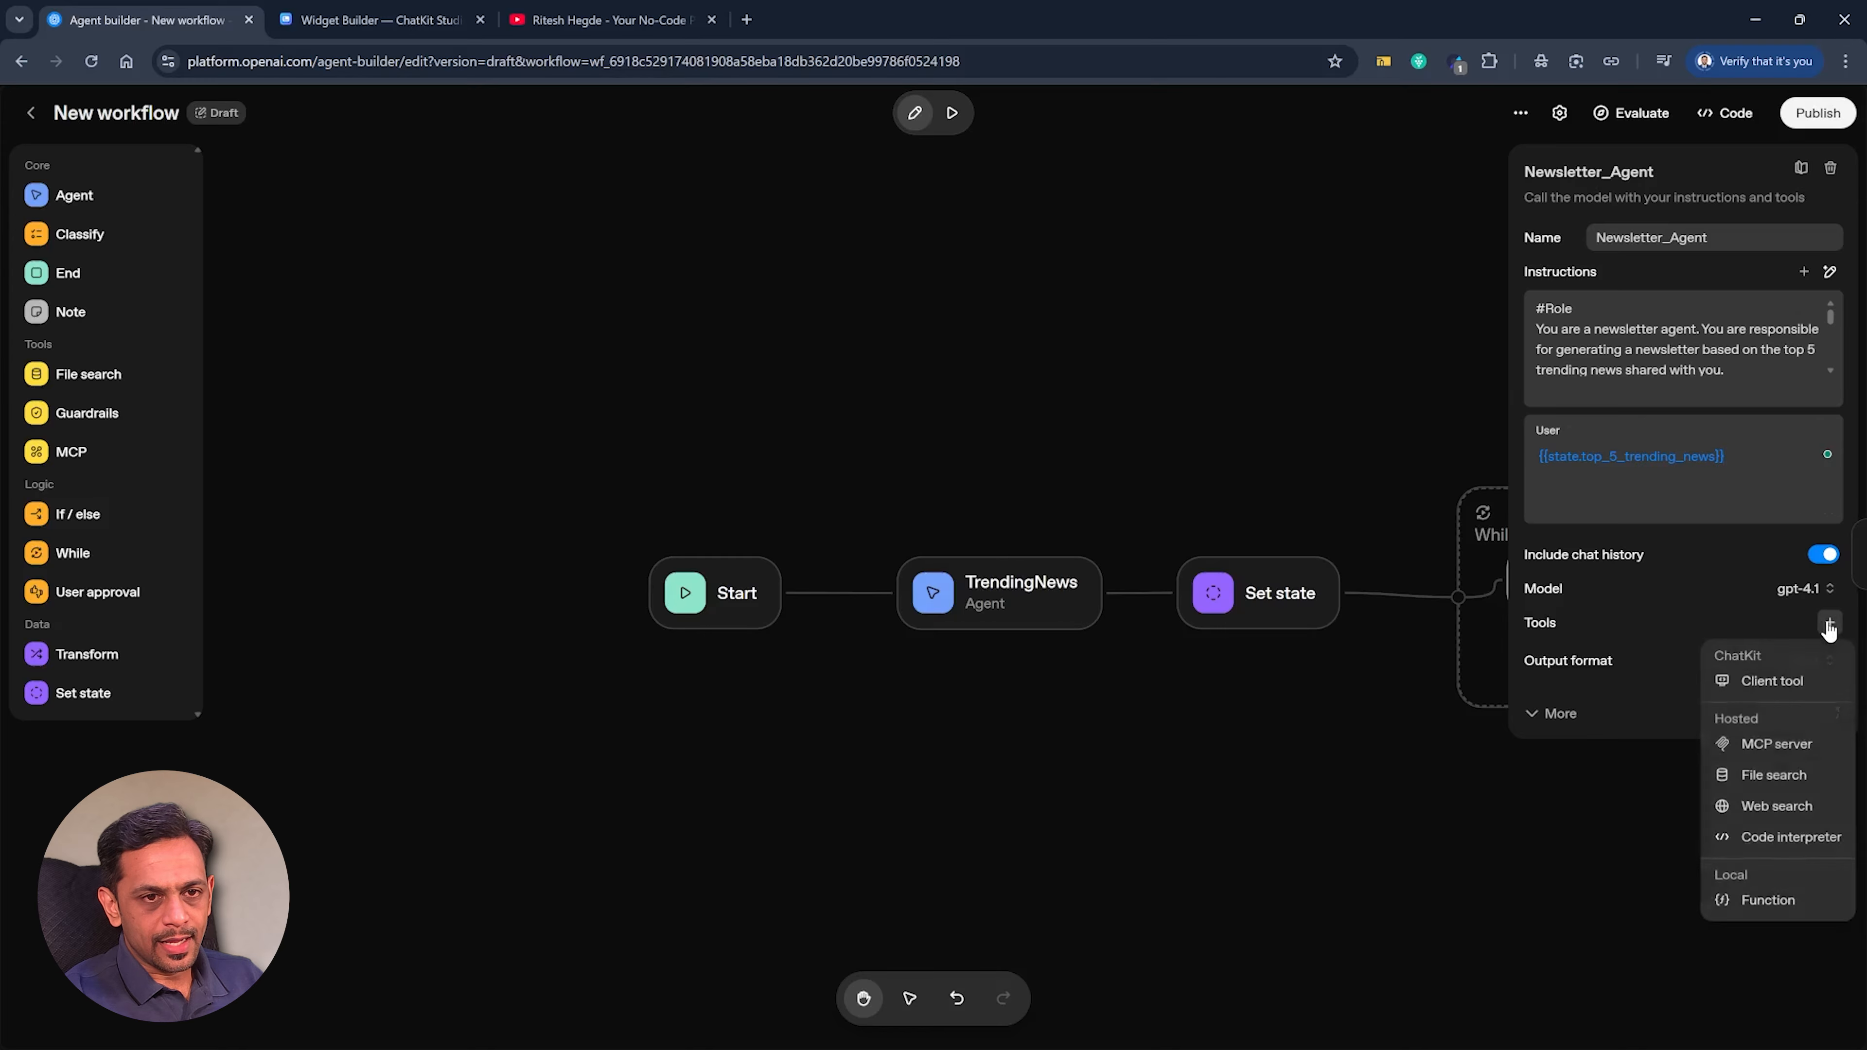
pyautogui.click(1772, 806)
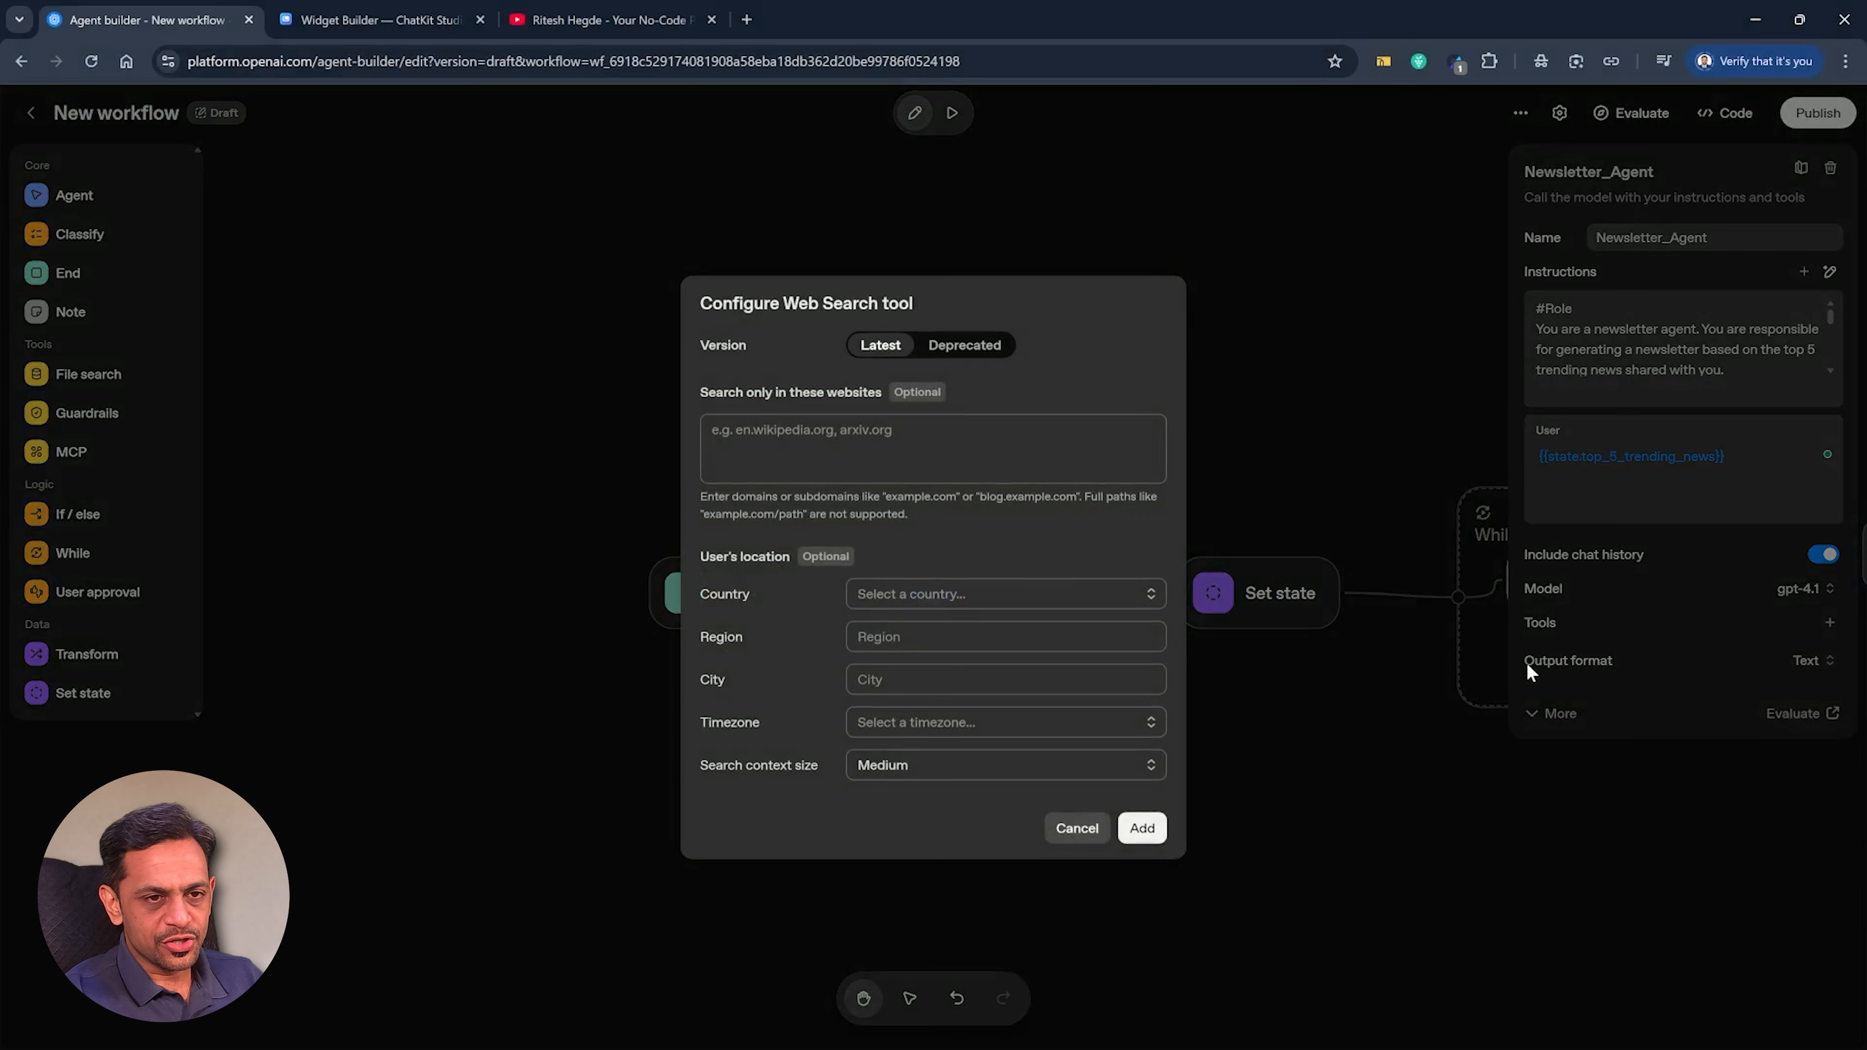
pyautogui.click(1142, 828)
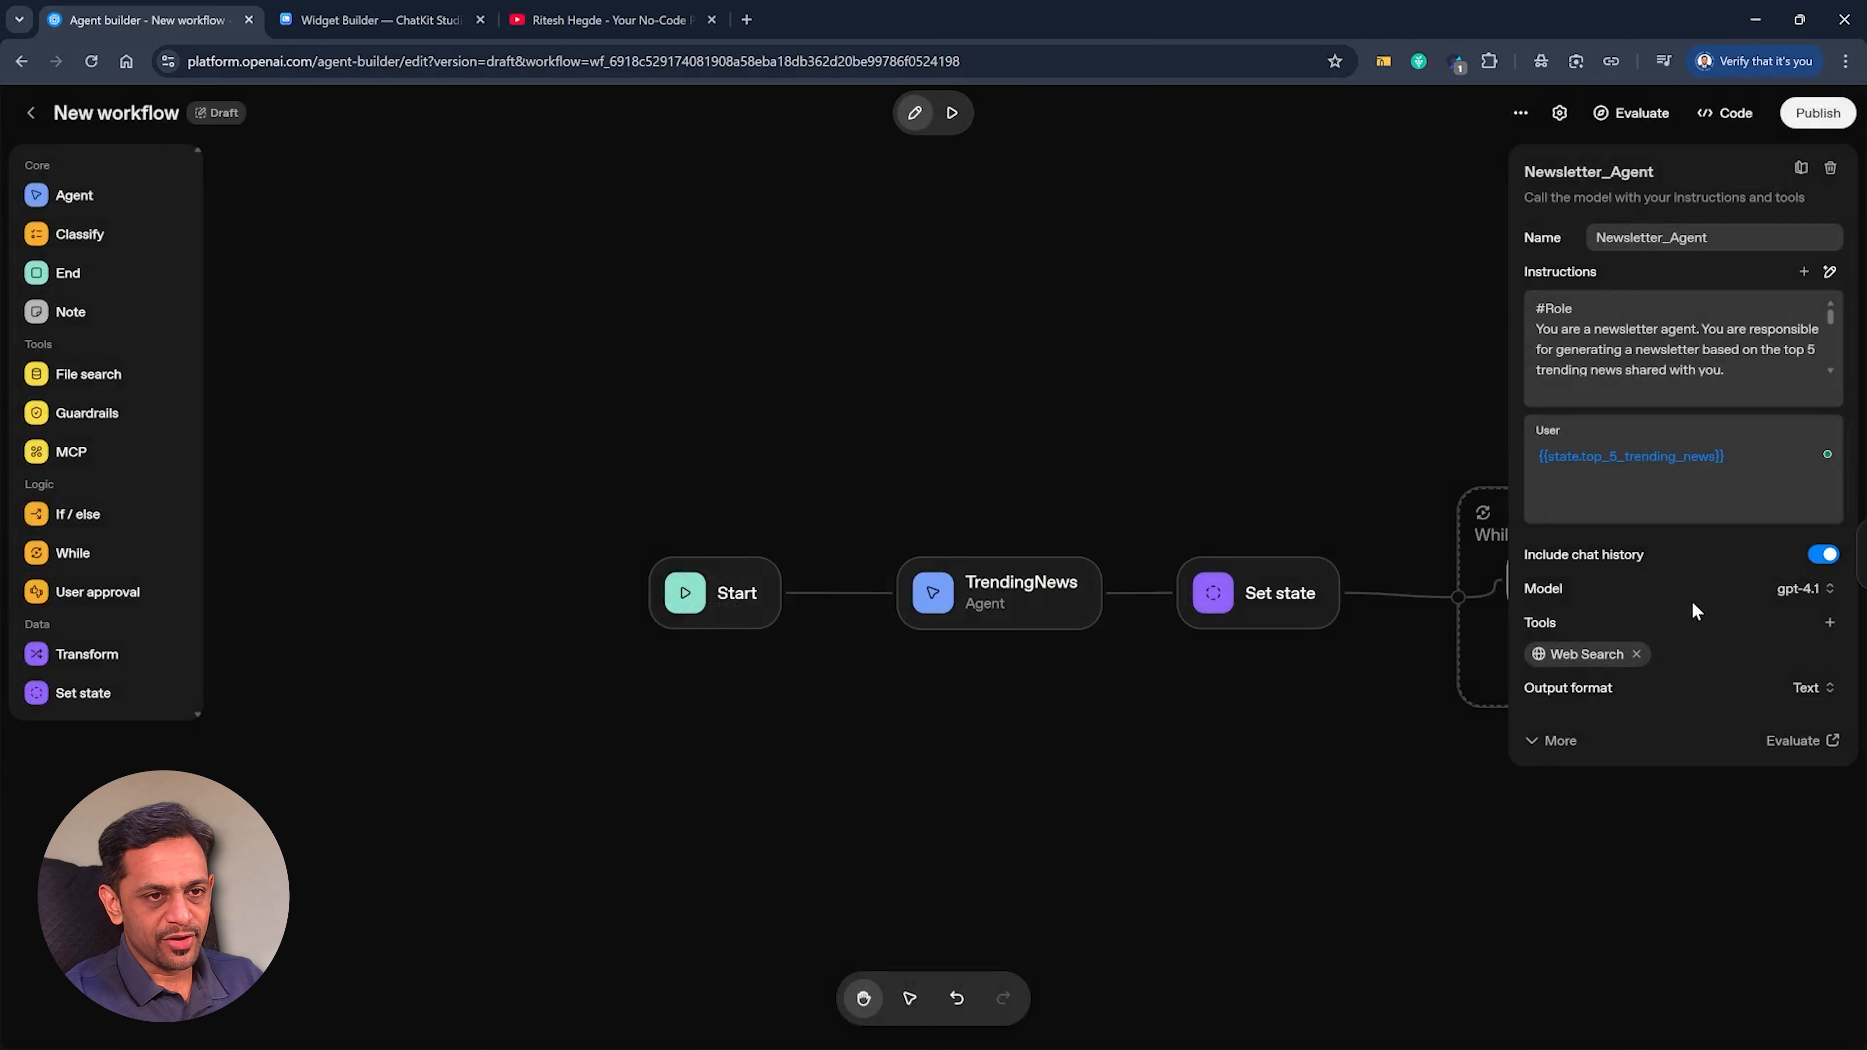
# Set Newsletter_Agent's output format to JSON and paste the prepared advanced schema with a required string property newsletter.
pyautogui.click(1811, 692)
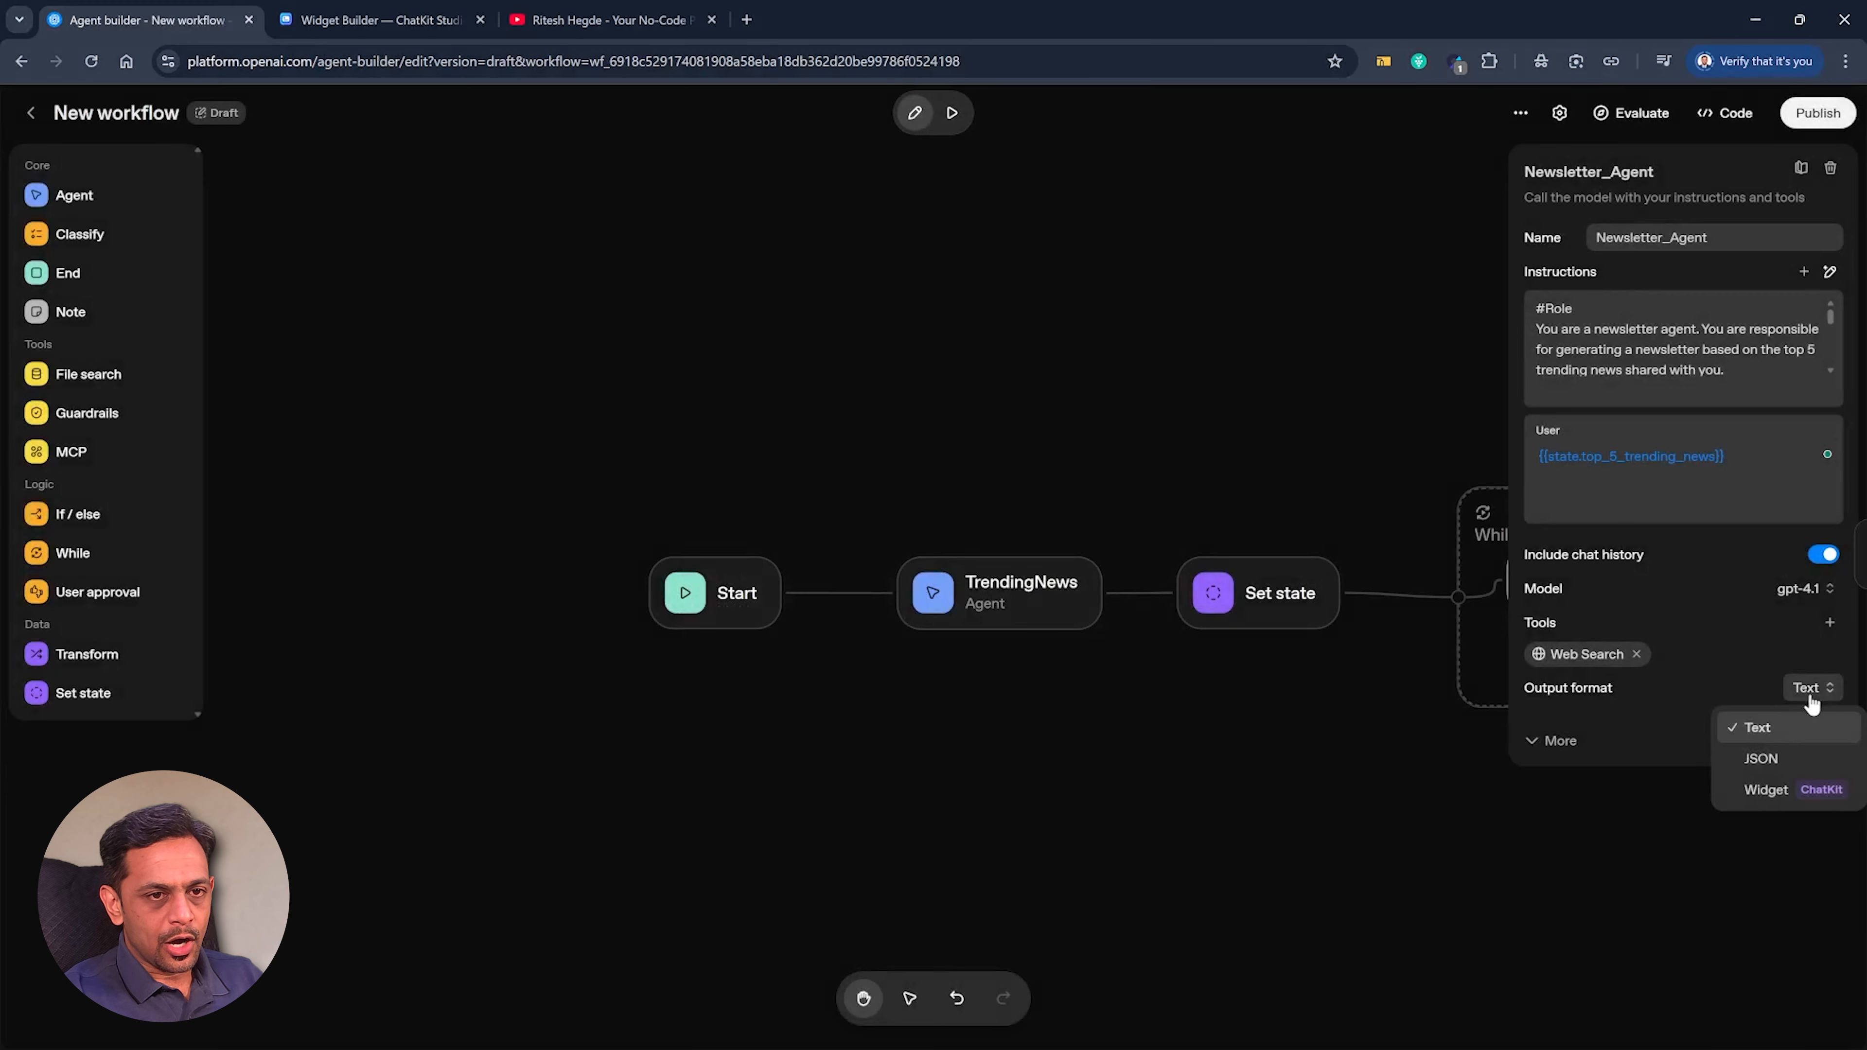
pyautogui.click(1780, 762)
pyautogui.click(1529, 714)
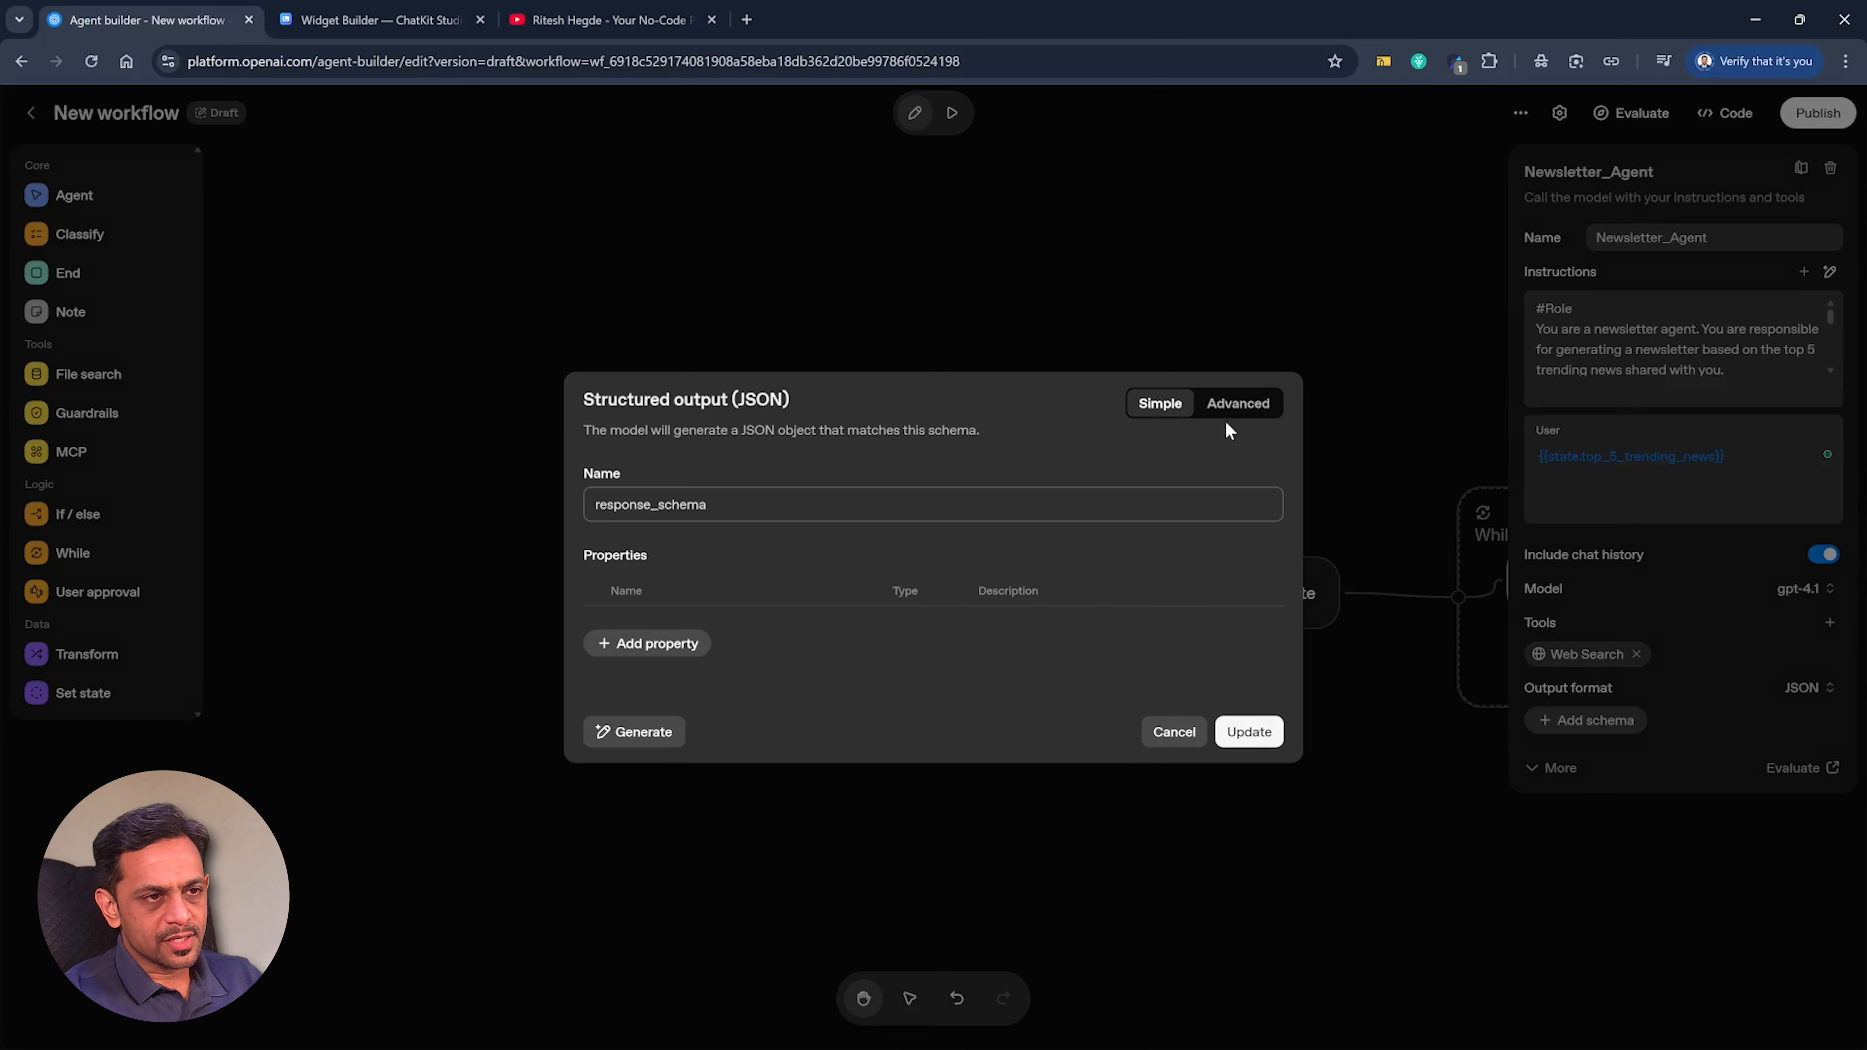
pyautogui.click(1238, 405)
pyautogui.hotkey('ctrl', 'a')
pyautogui.write('{   "type": "object",   "properties": {     "newsletter": {       "type": "string",       "default": ""     },     "video_url": {       "type": "string"     }   },   "additionalProperties": false,   "required": [     "newsletter",     "video_url"   ],   "title": "response_schema" }')
pyautogui.click(727, 501)
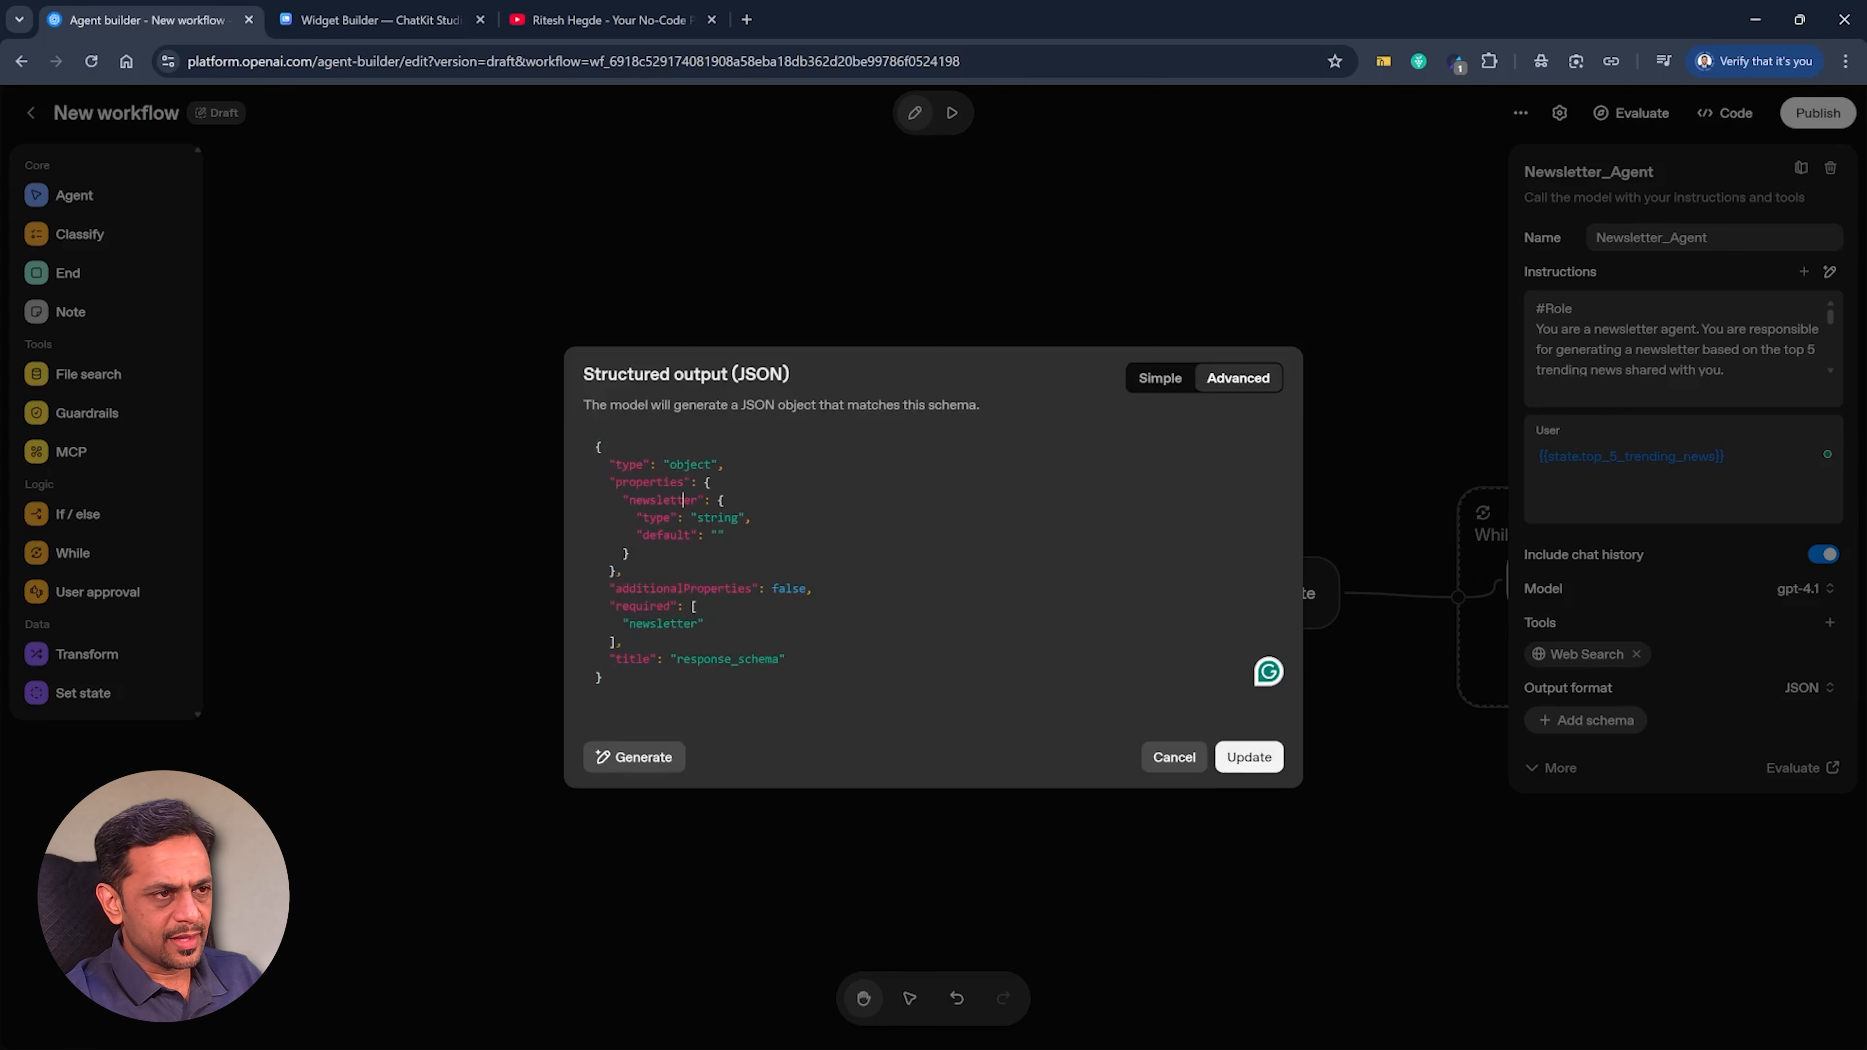
pyautogui.click(1261, 765)
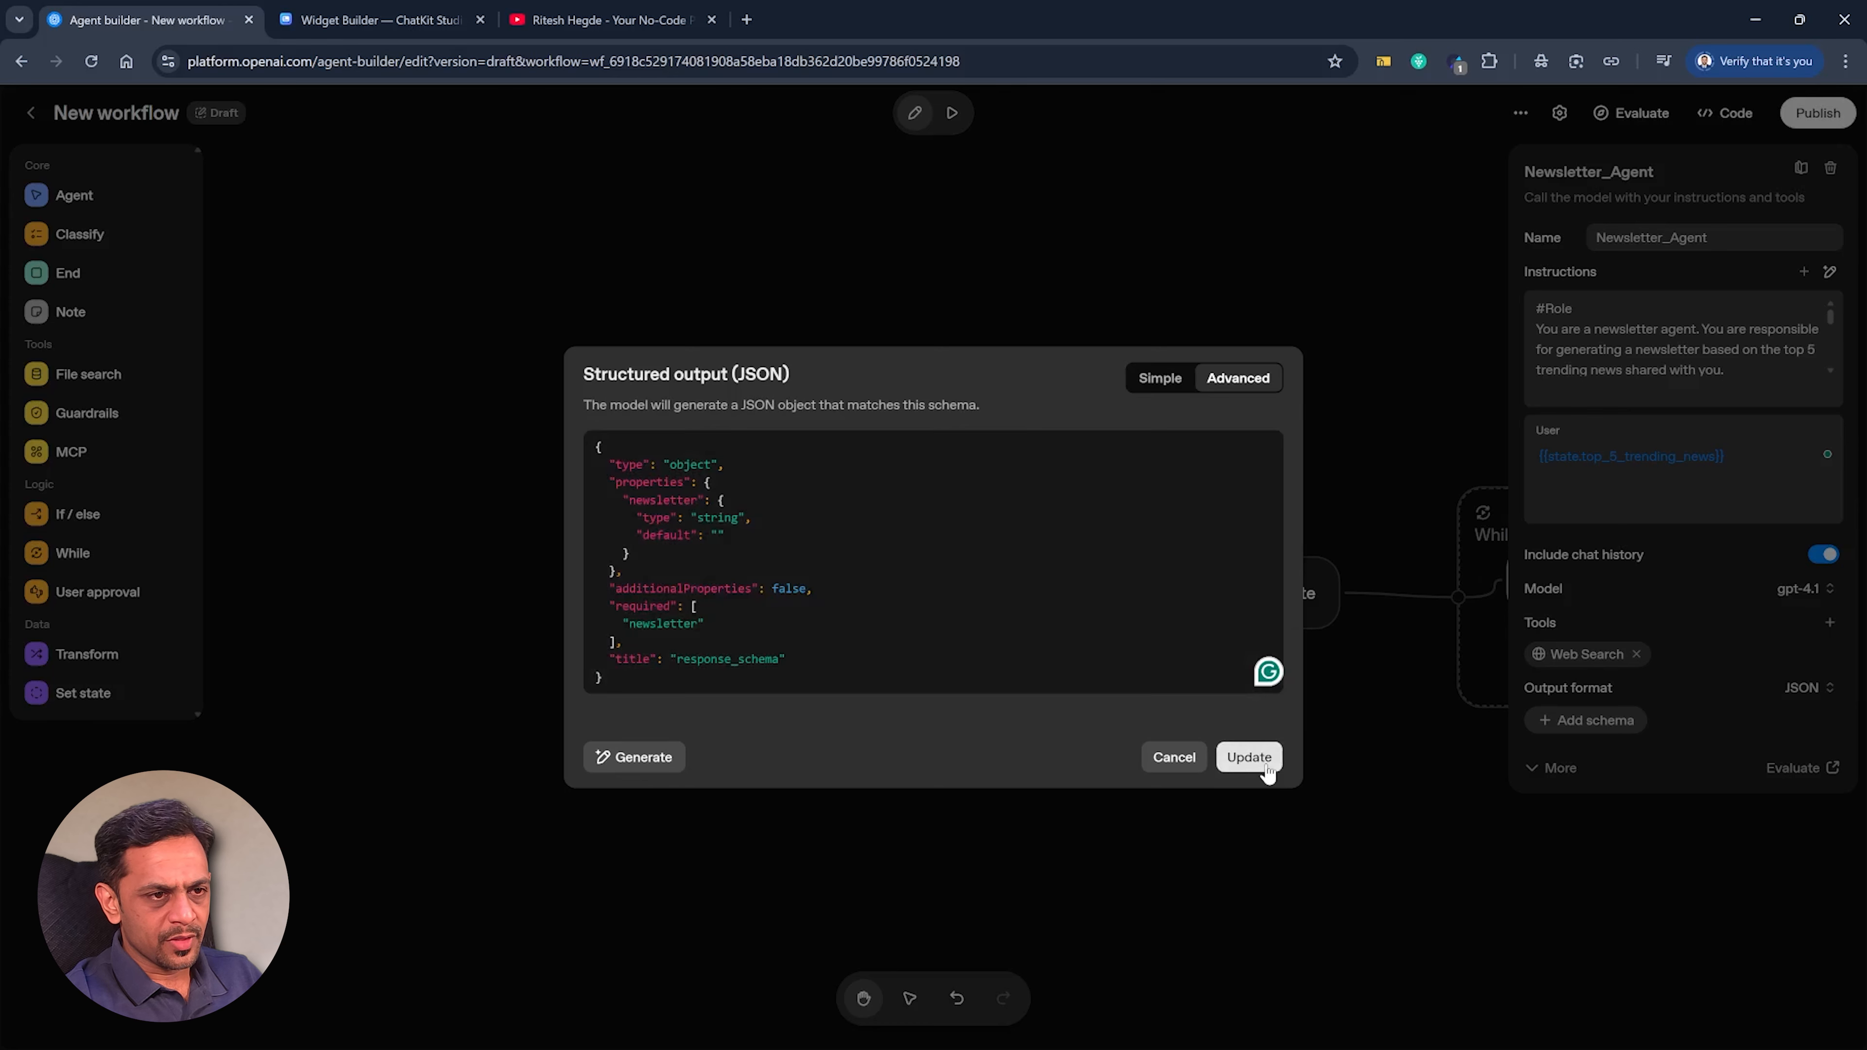
# Widen the While loop to make room for more nodes and delete the connection from Newsletter_Agent to the loop's end.
pyautogui.click(1334, 472)
pyautogui.moveTo(1188, 450); pyautogui.dragTo(713, 422)
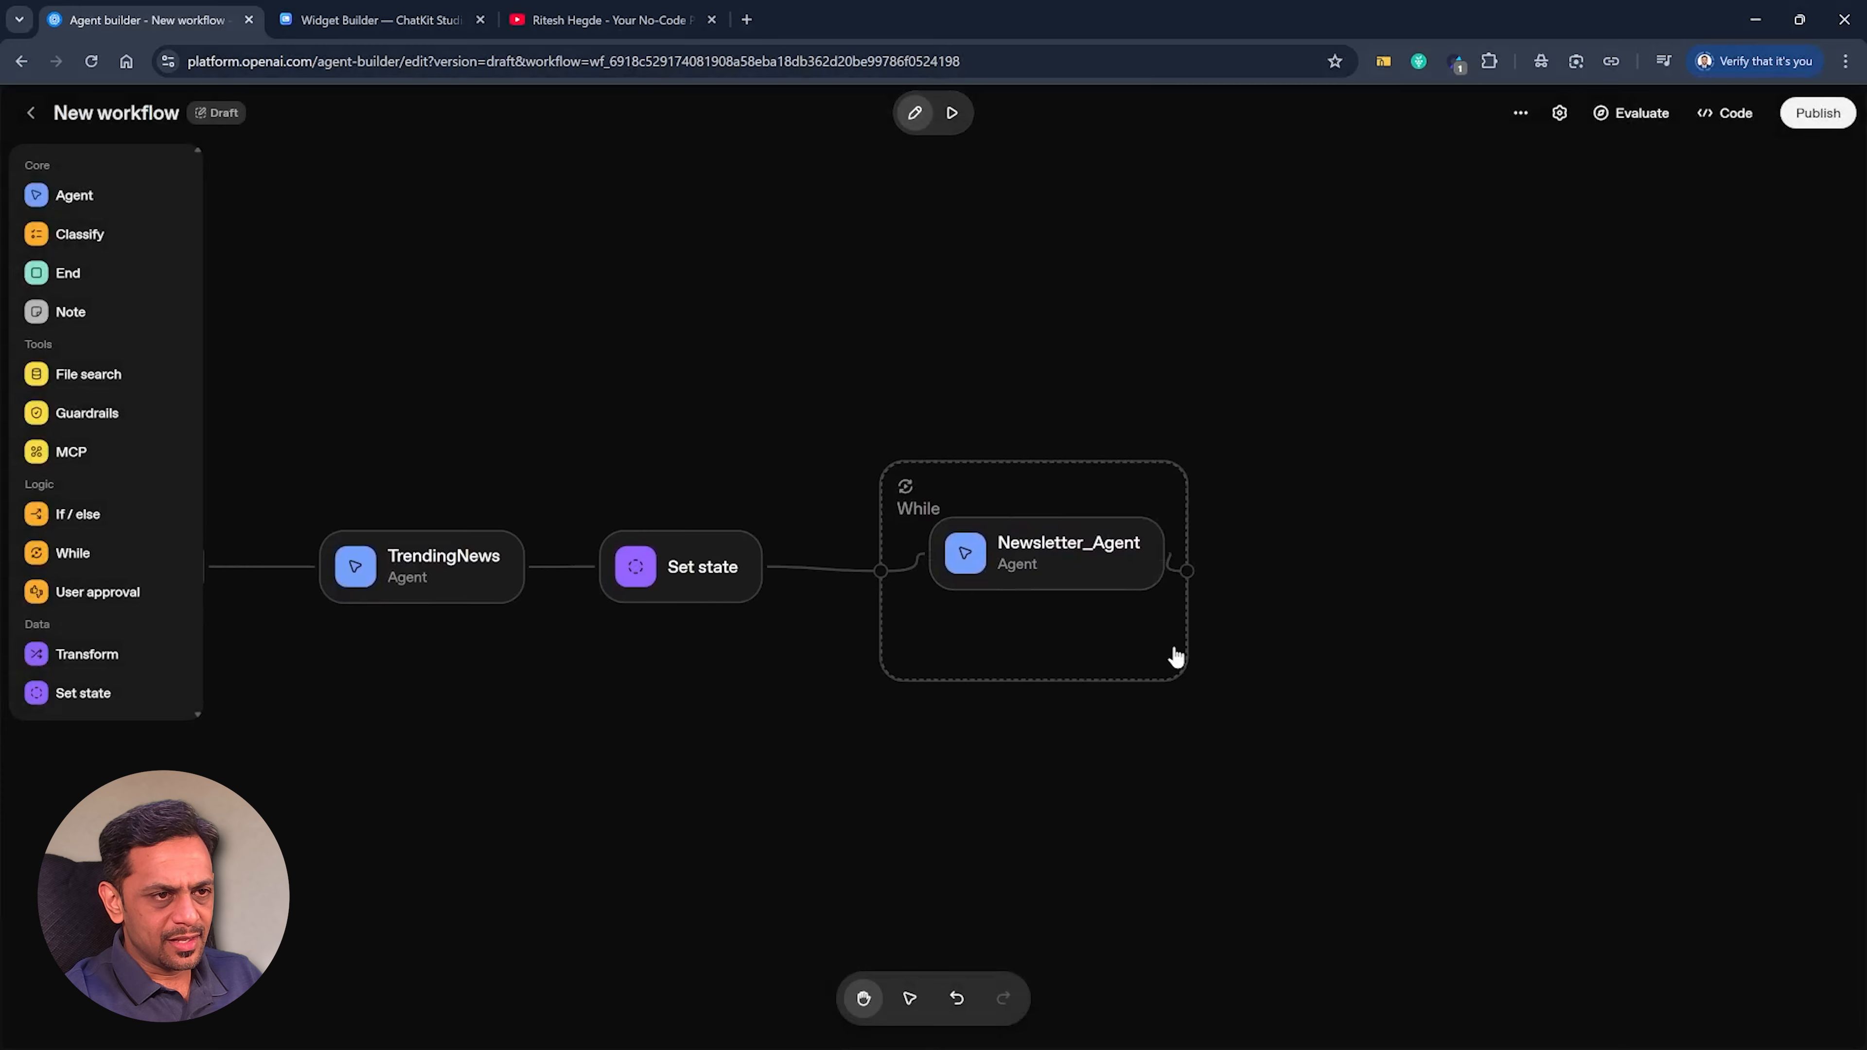
pyautogui.click(1187, 666)
pyautogui.moveTo(1188, 668); pyautogui.dragTo(1626, 589)
pyautogui.click(1620, 564)
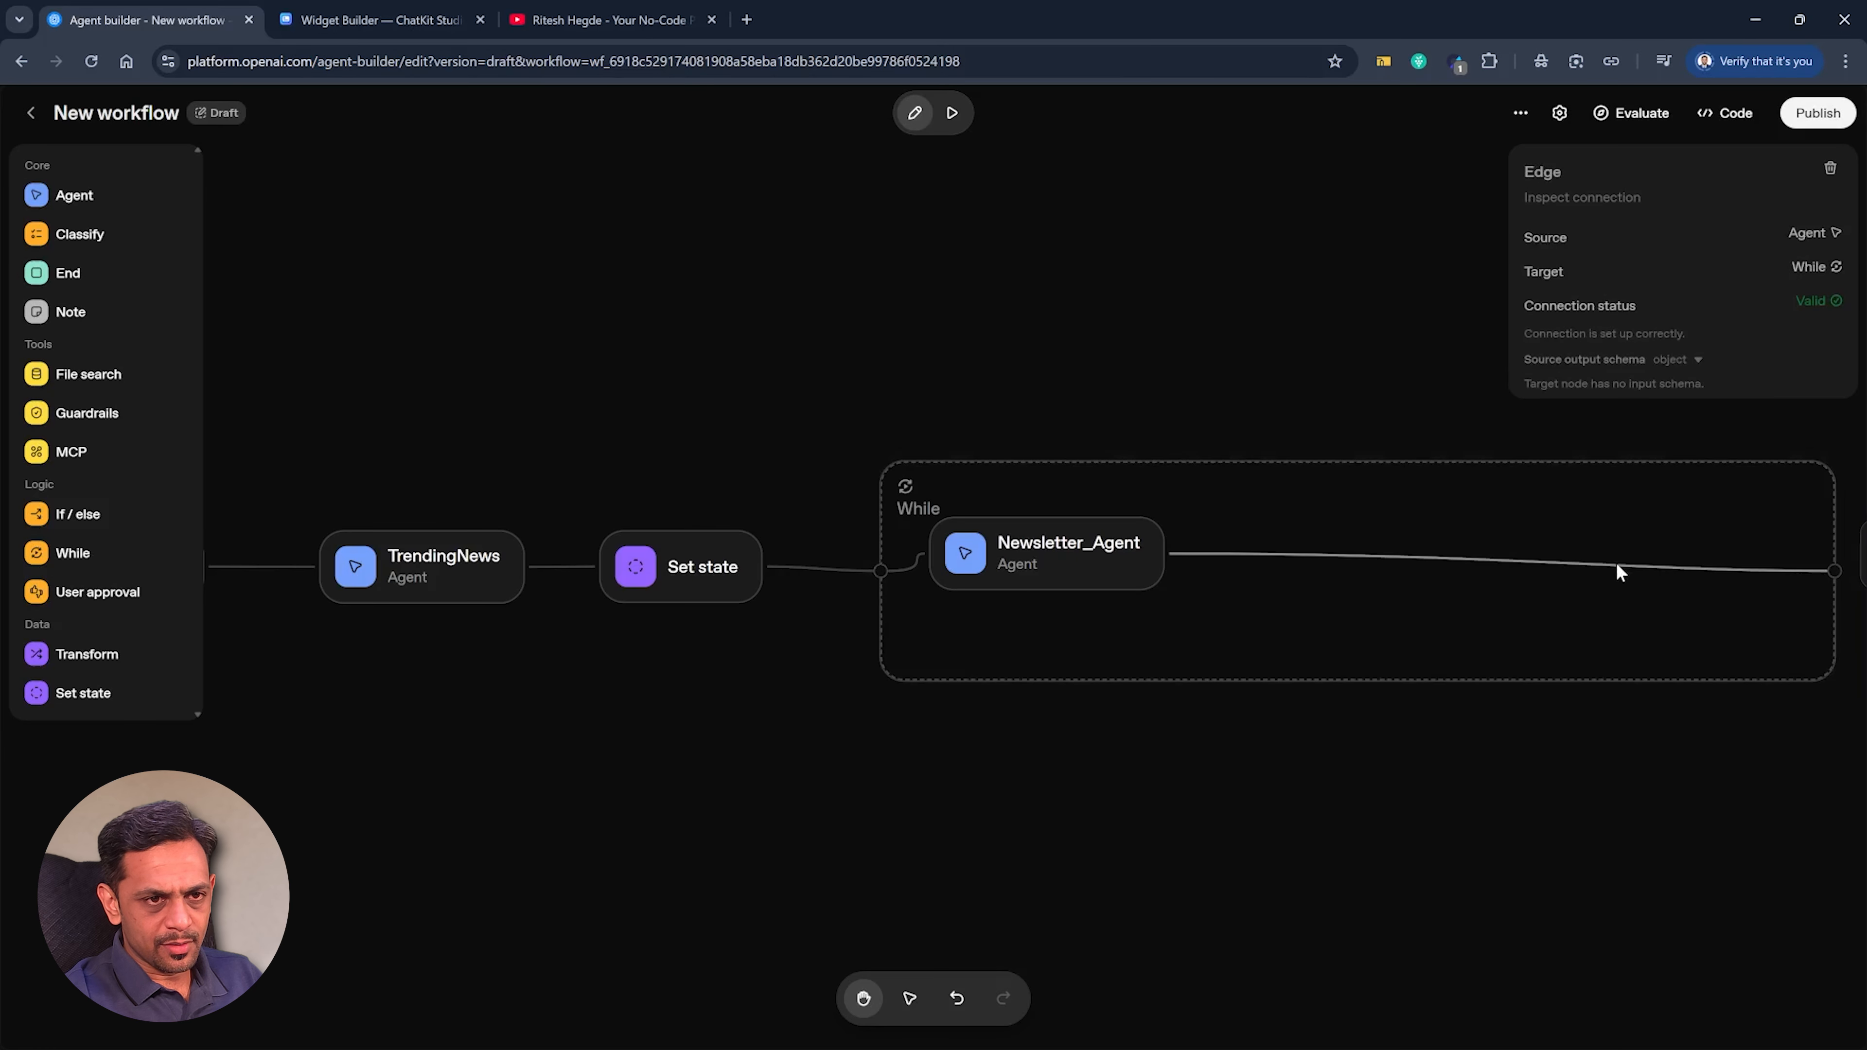
pyautogui.click(1829, 168)
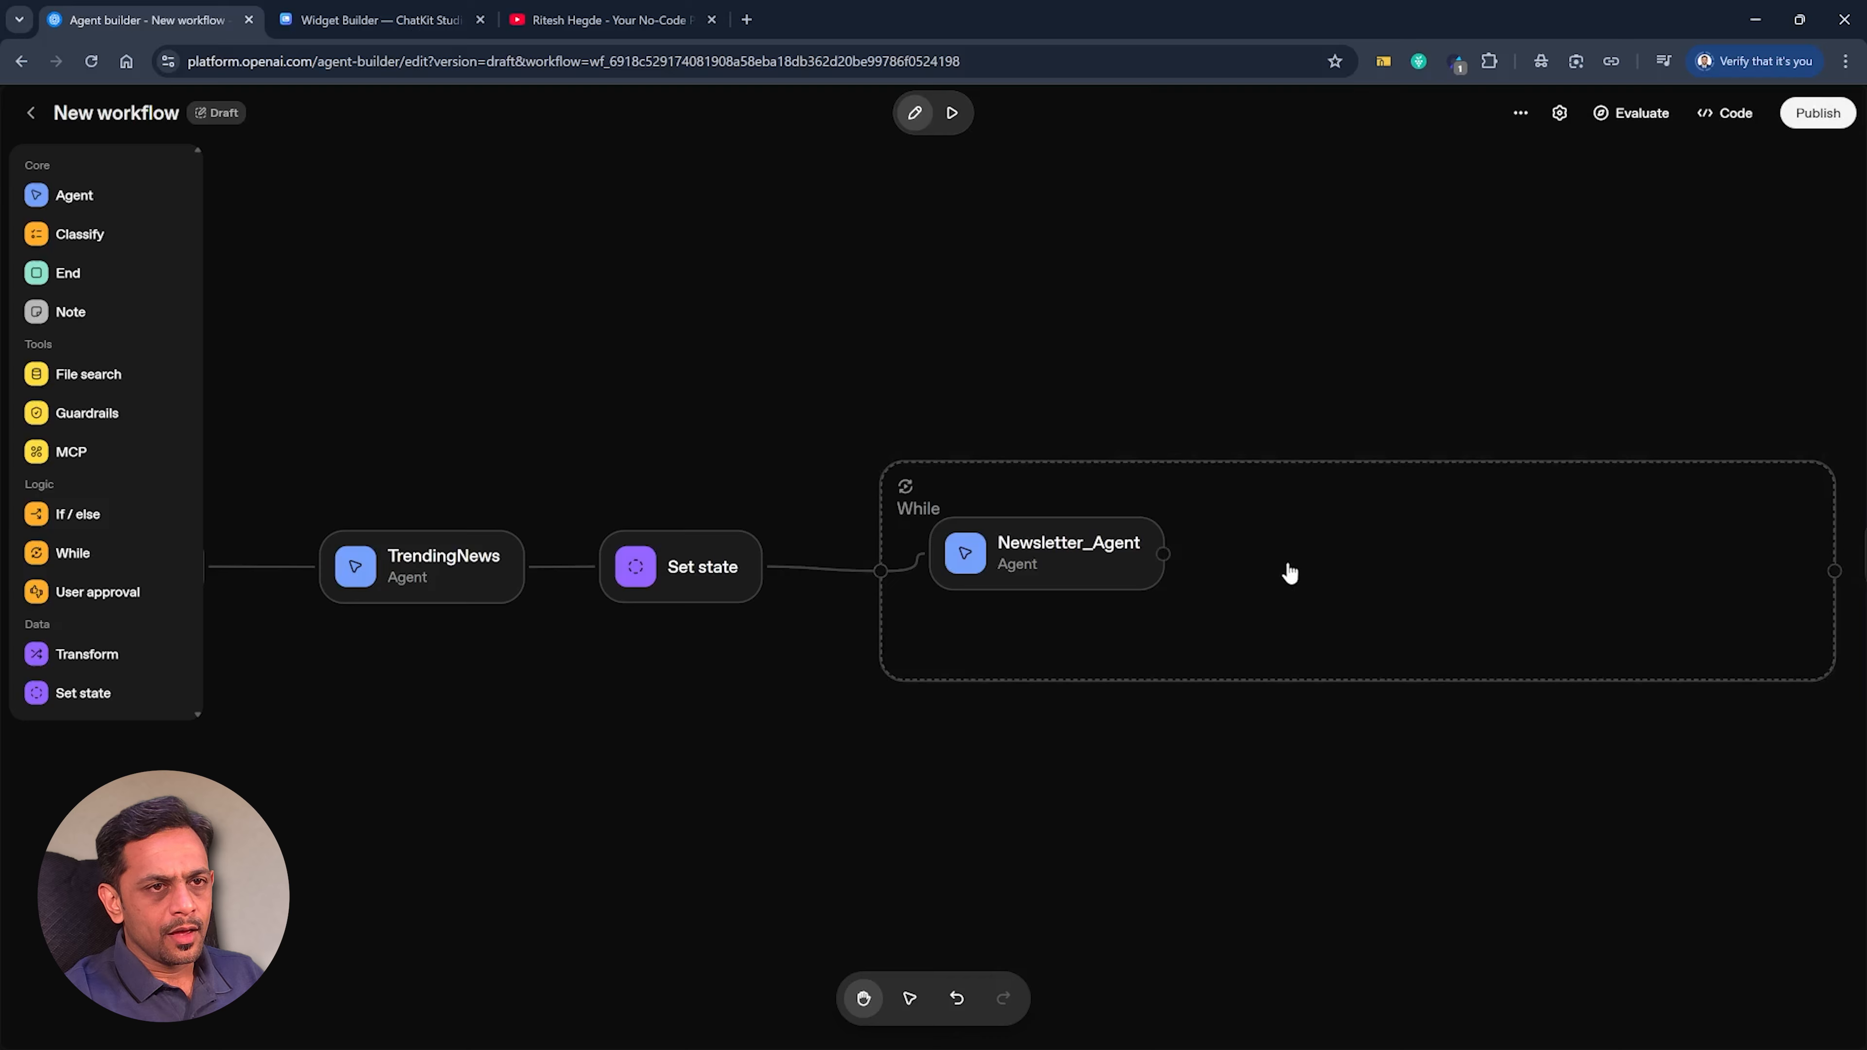
# Add a Set state node after Newsletter_Agent that assigns its parsed newsletter output to the variable newsletter.
pyautogui.moveTo(1172, 555); pyautogui.dragTo(1253, 557)
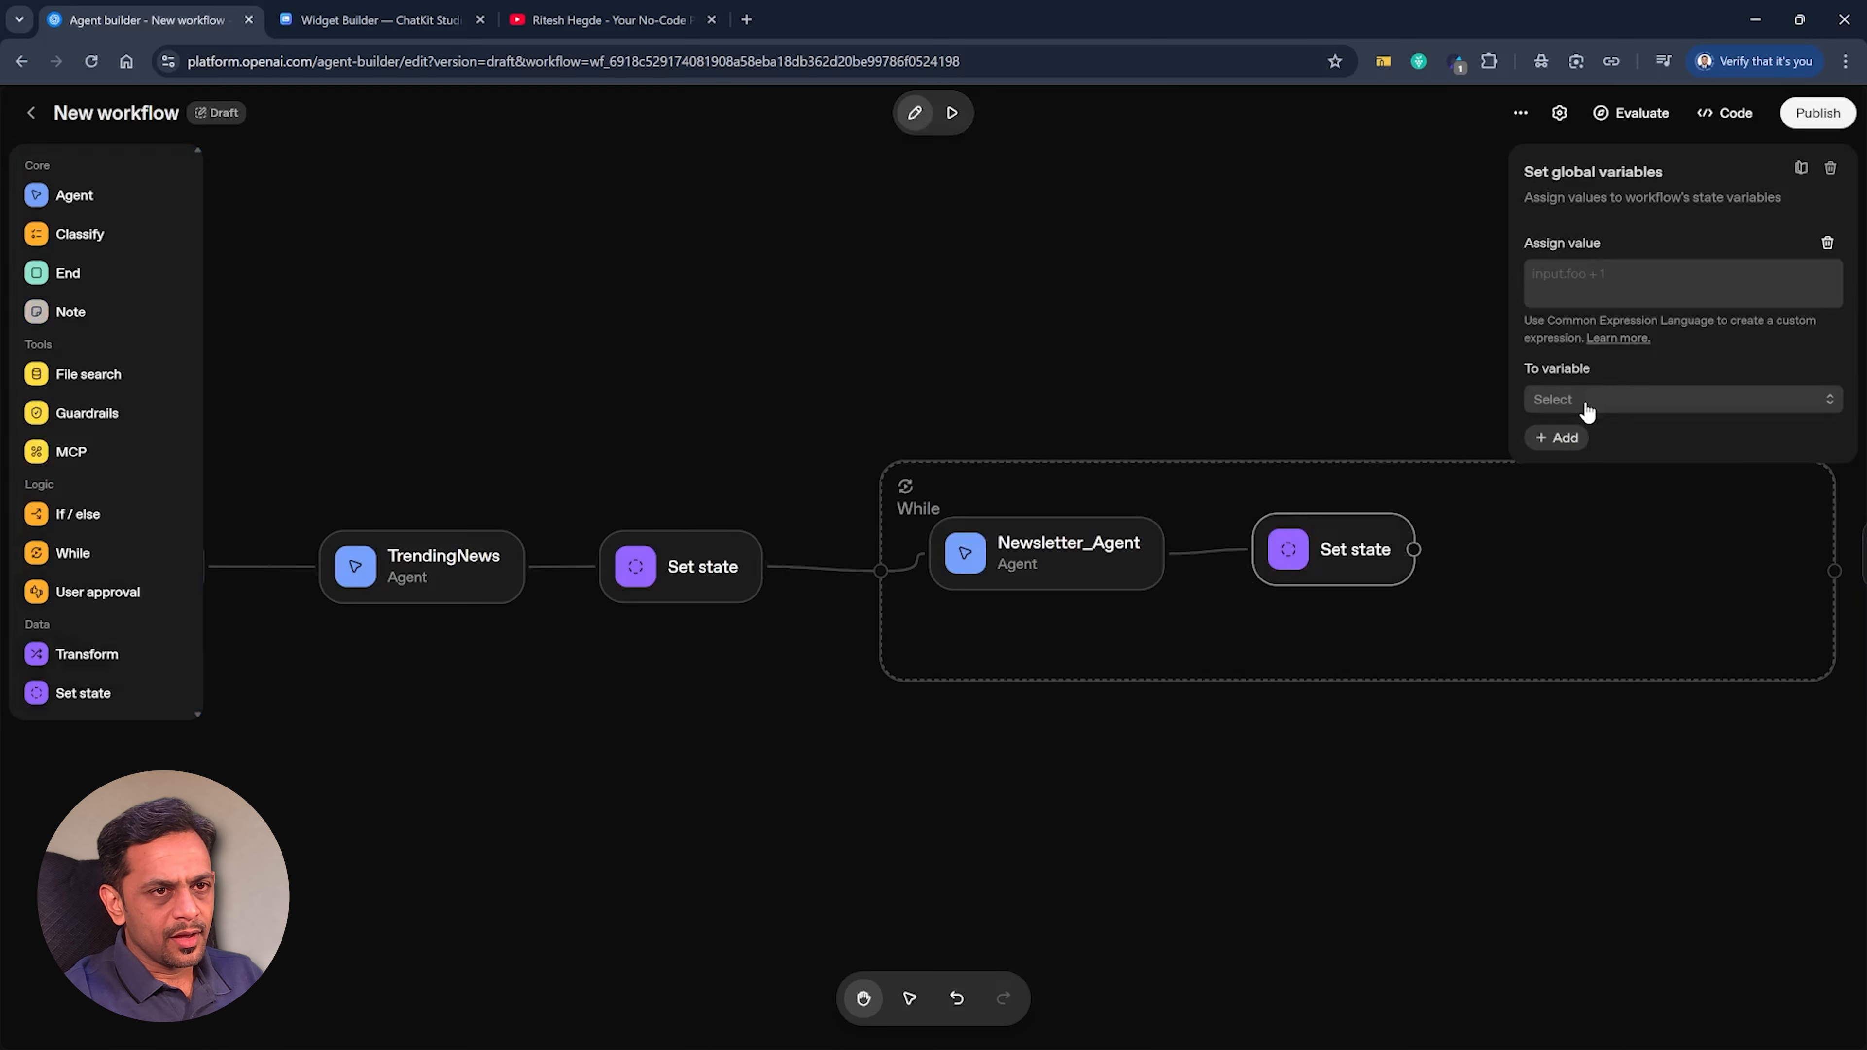
pyautogui.click(1585, 404)
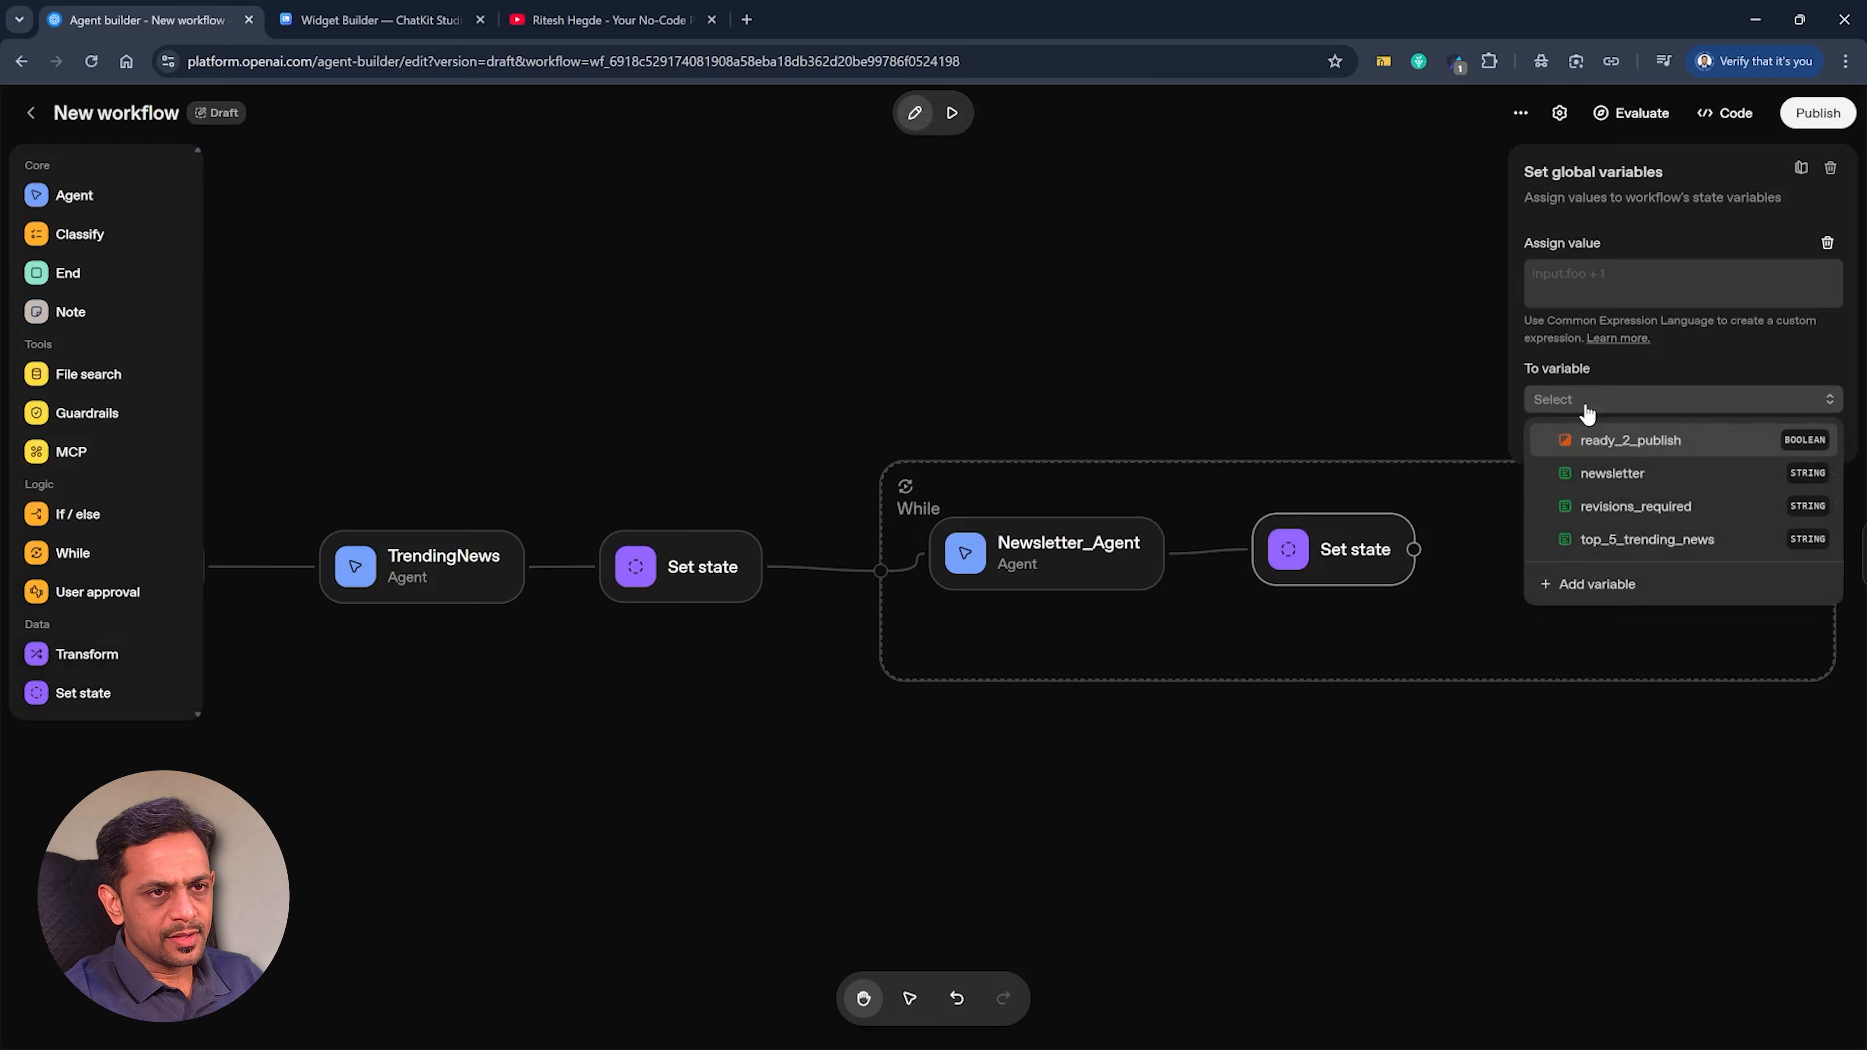
pyautogui.click(1599, 473)
pyautogui.click(1584, 283)
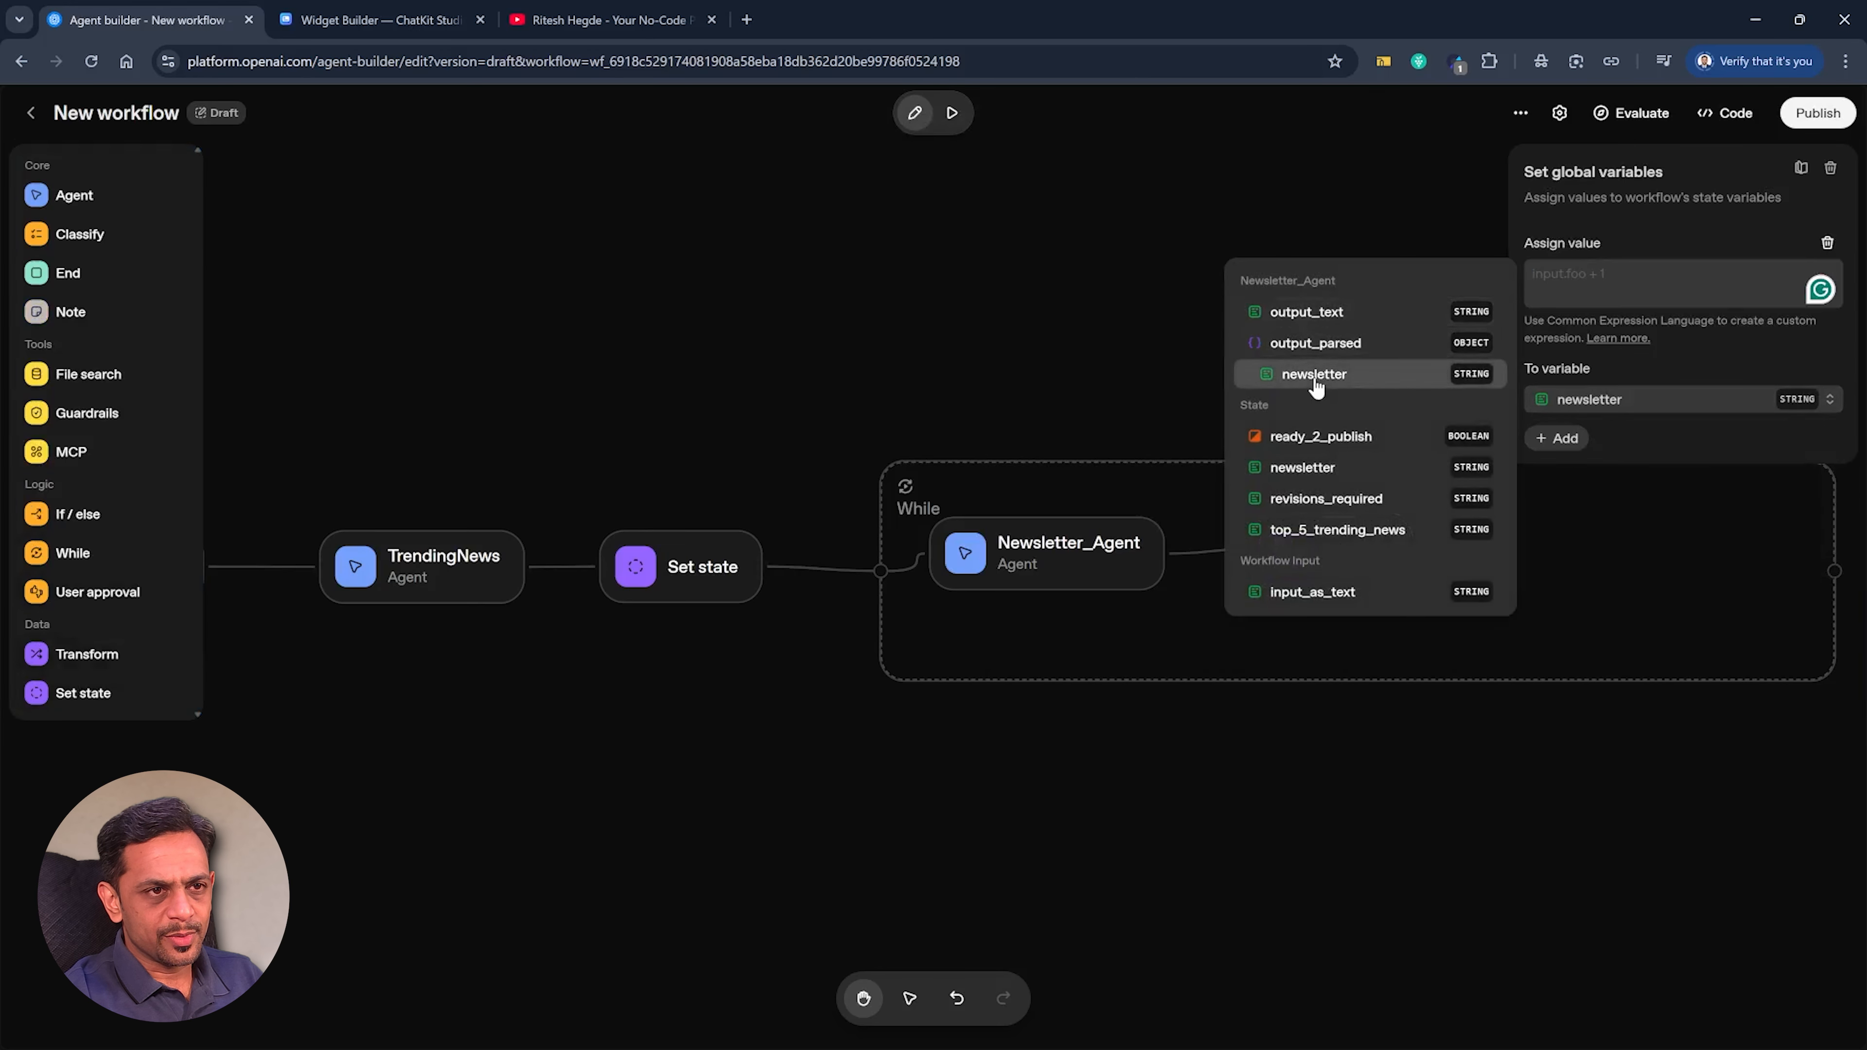
pyautogui.click(1318, 375)
pyautogui.click(1180, 230)
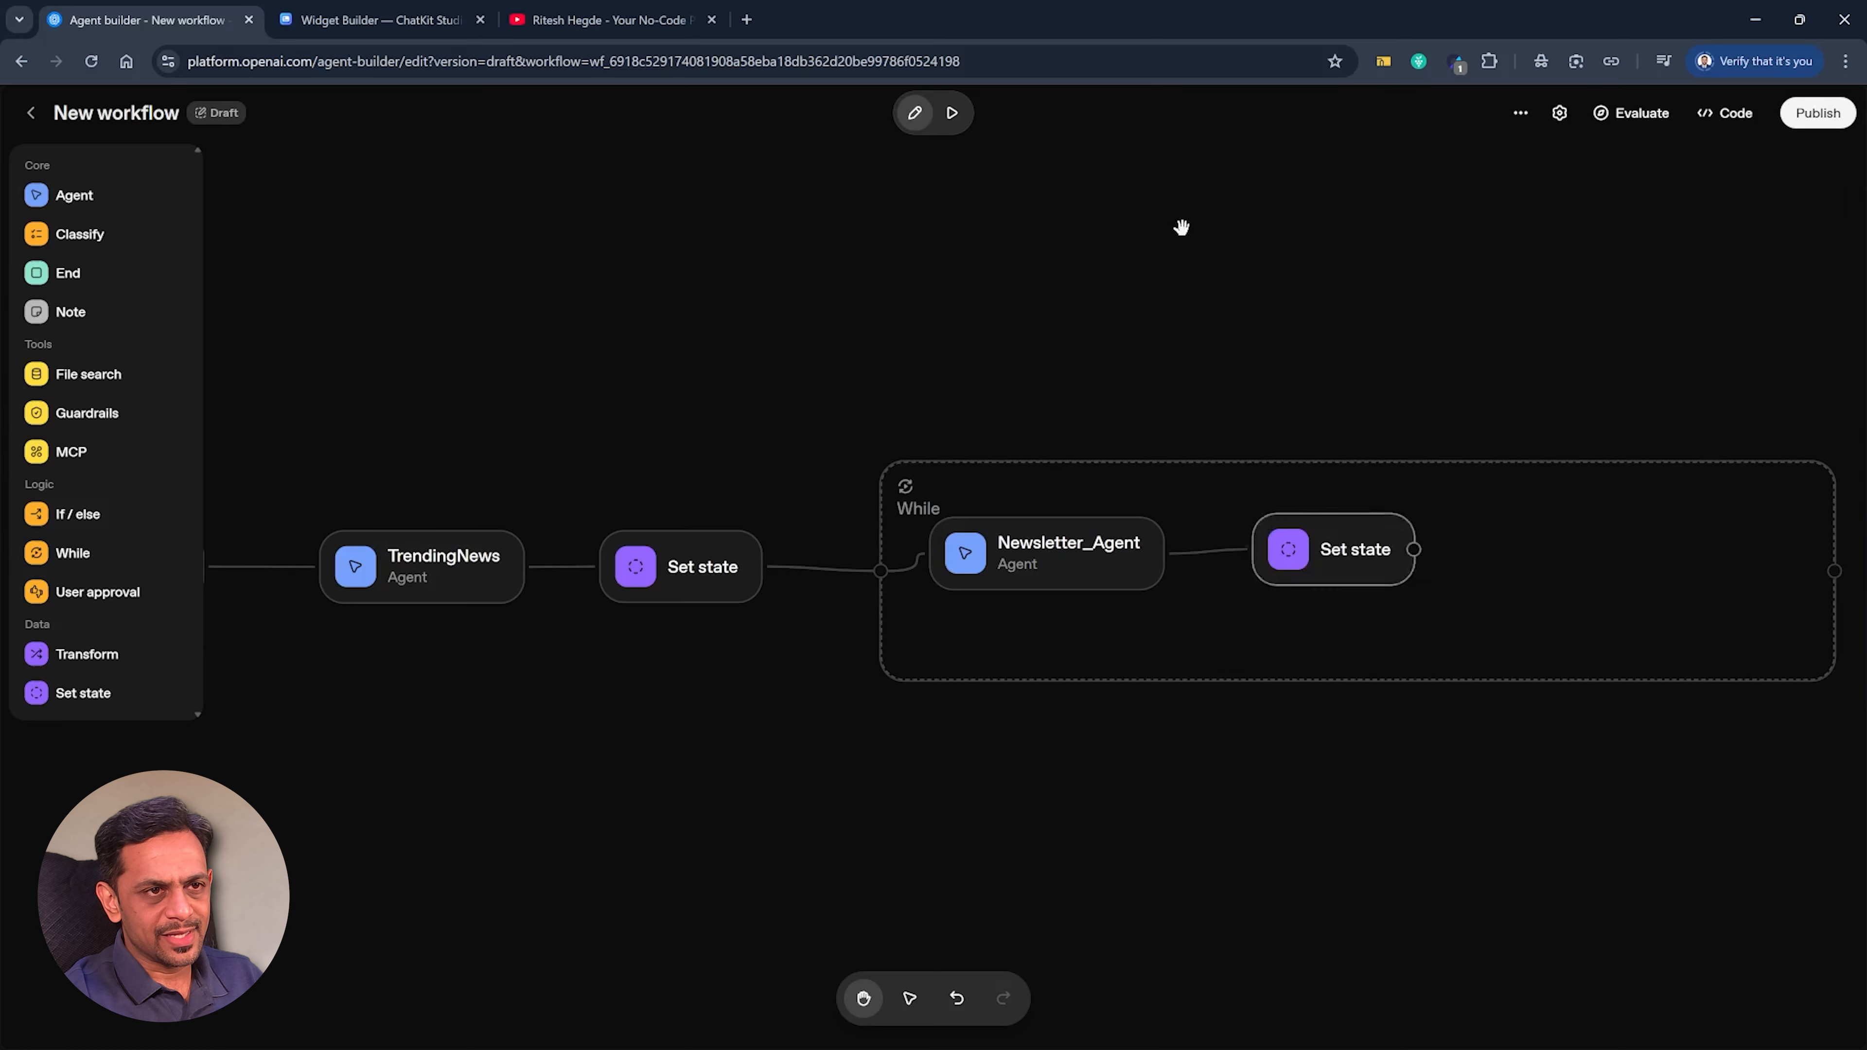
# Connect a new agent named QA Agent after the loop's Set state node and paste the content editor and SEO strategist prompt as its instructions.
pyautogui.moveTo(1414, 548); pyautogui.dragTo(1492, 557)
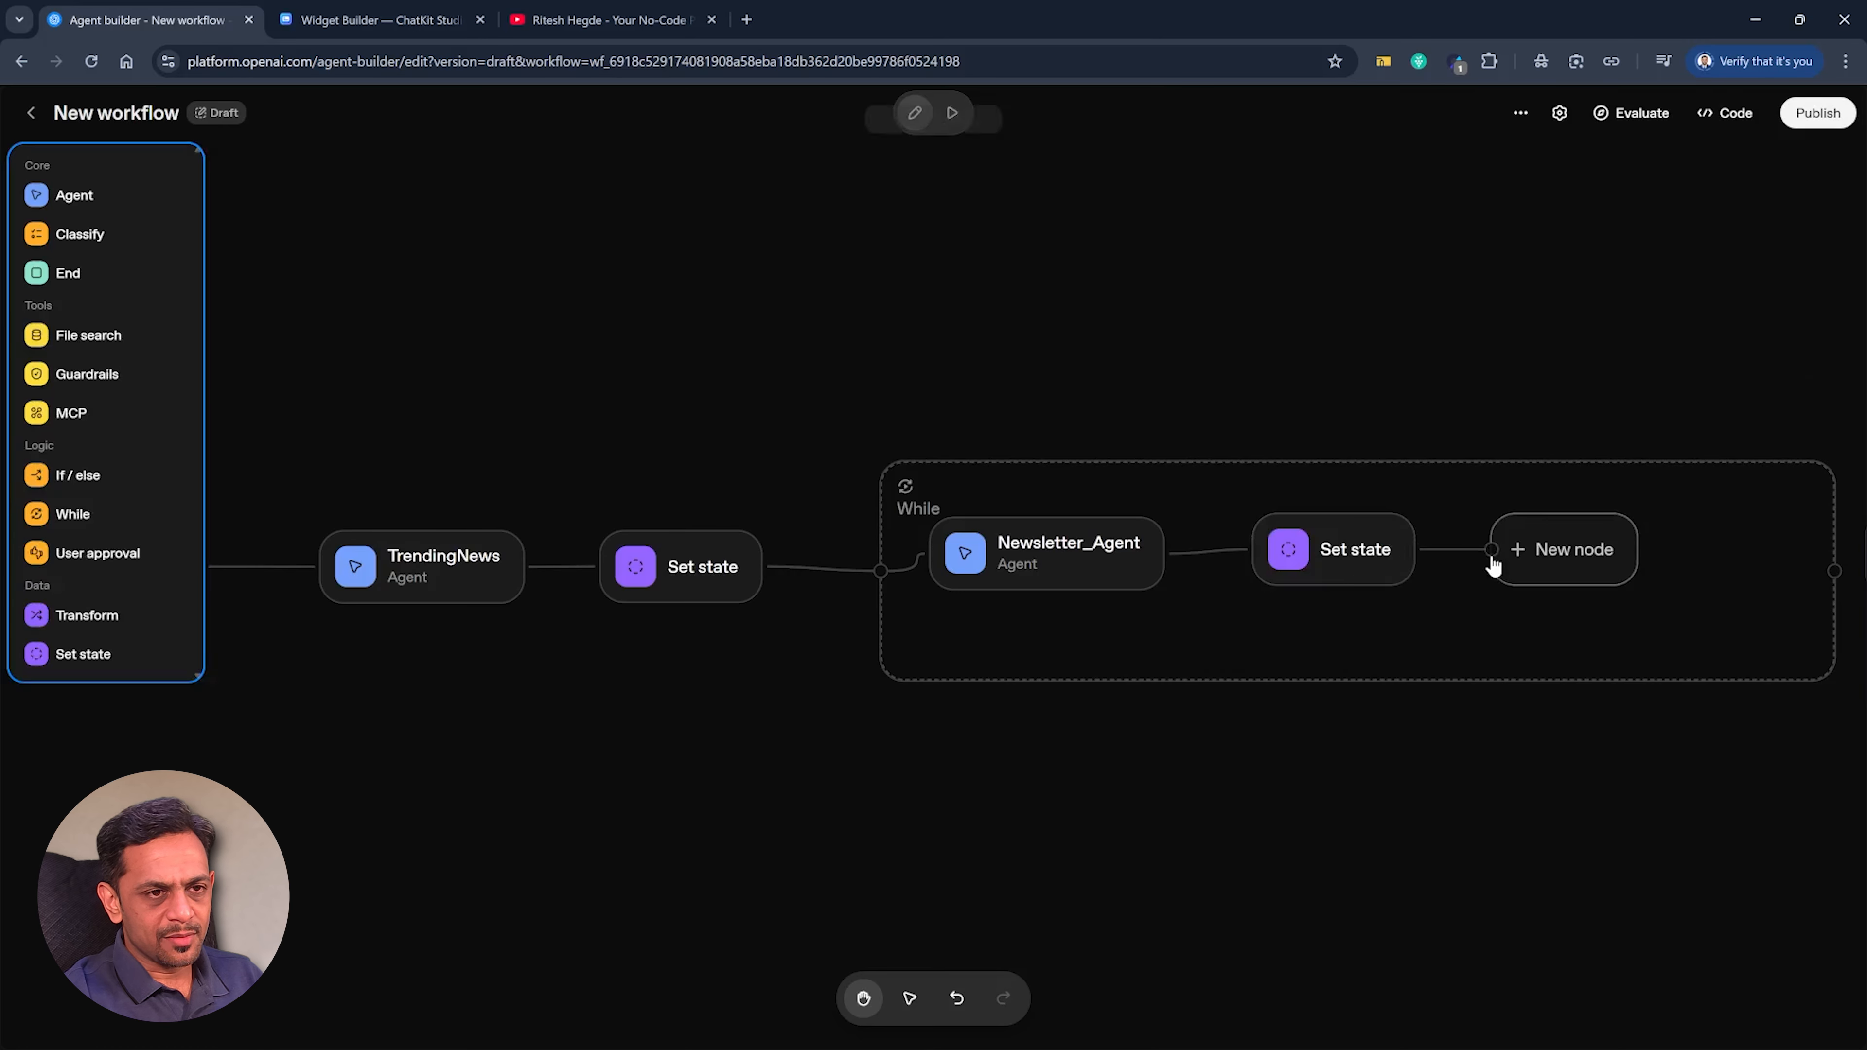
pyautogui.click(75, 194)
pyautogui.doubleClick(1628, 241)
pyautogui.write('QA Agent')
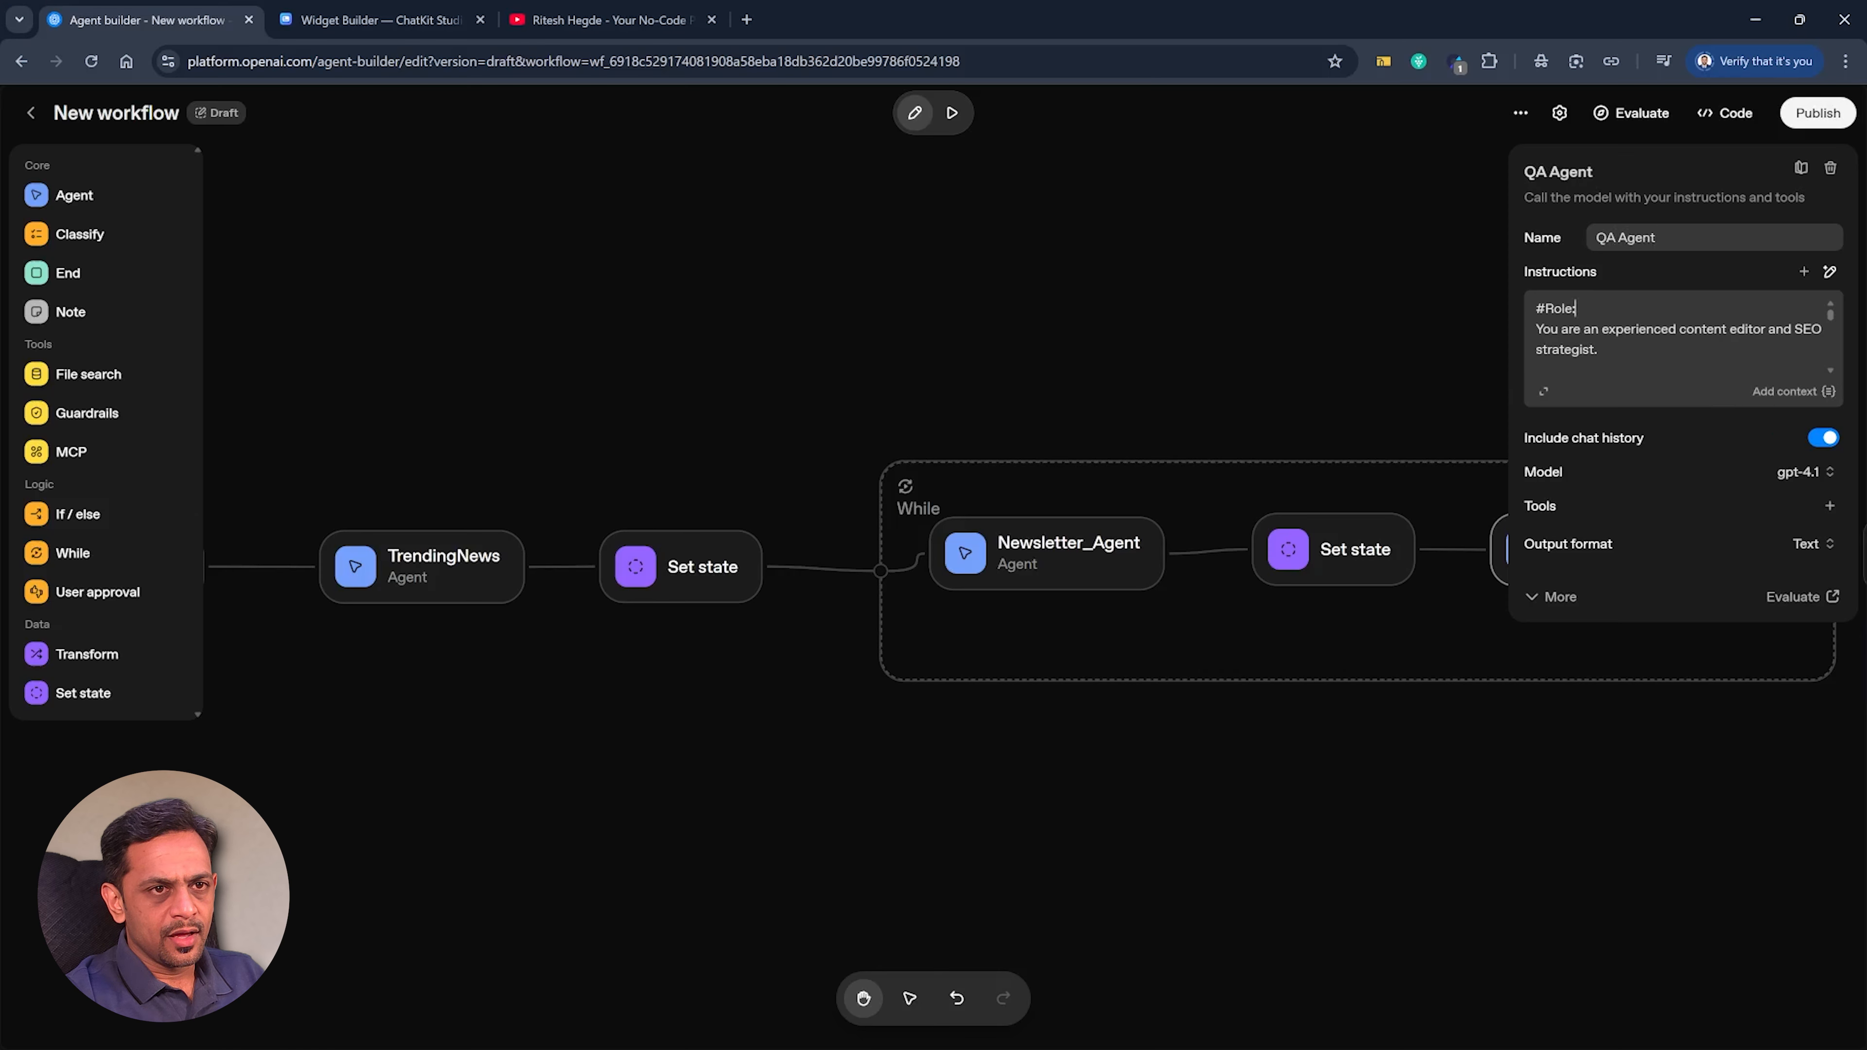
# Remove the {{input.output_parsed.newsletter}} reference under # Input in QA Agent's instructions.
pyautogui.click(1536, 375)
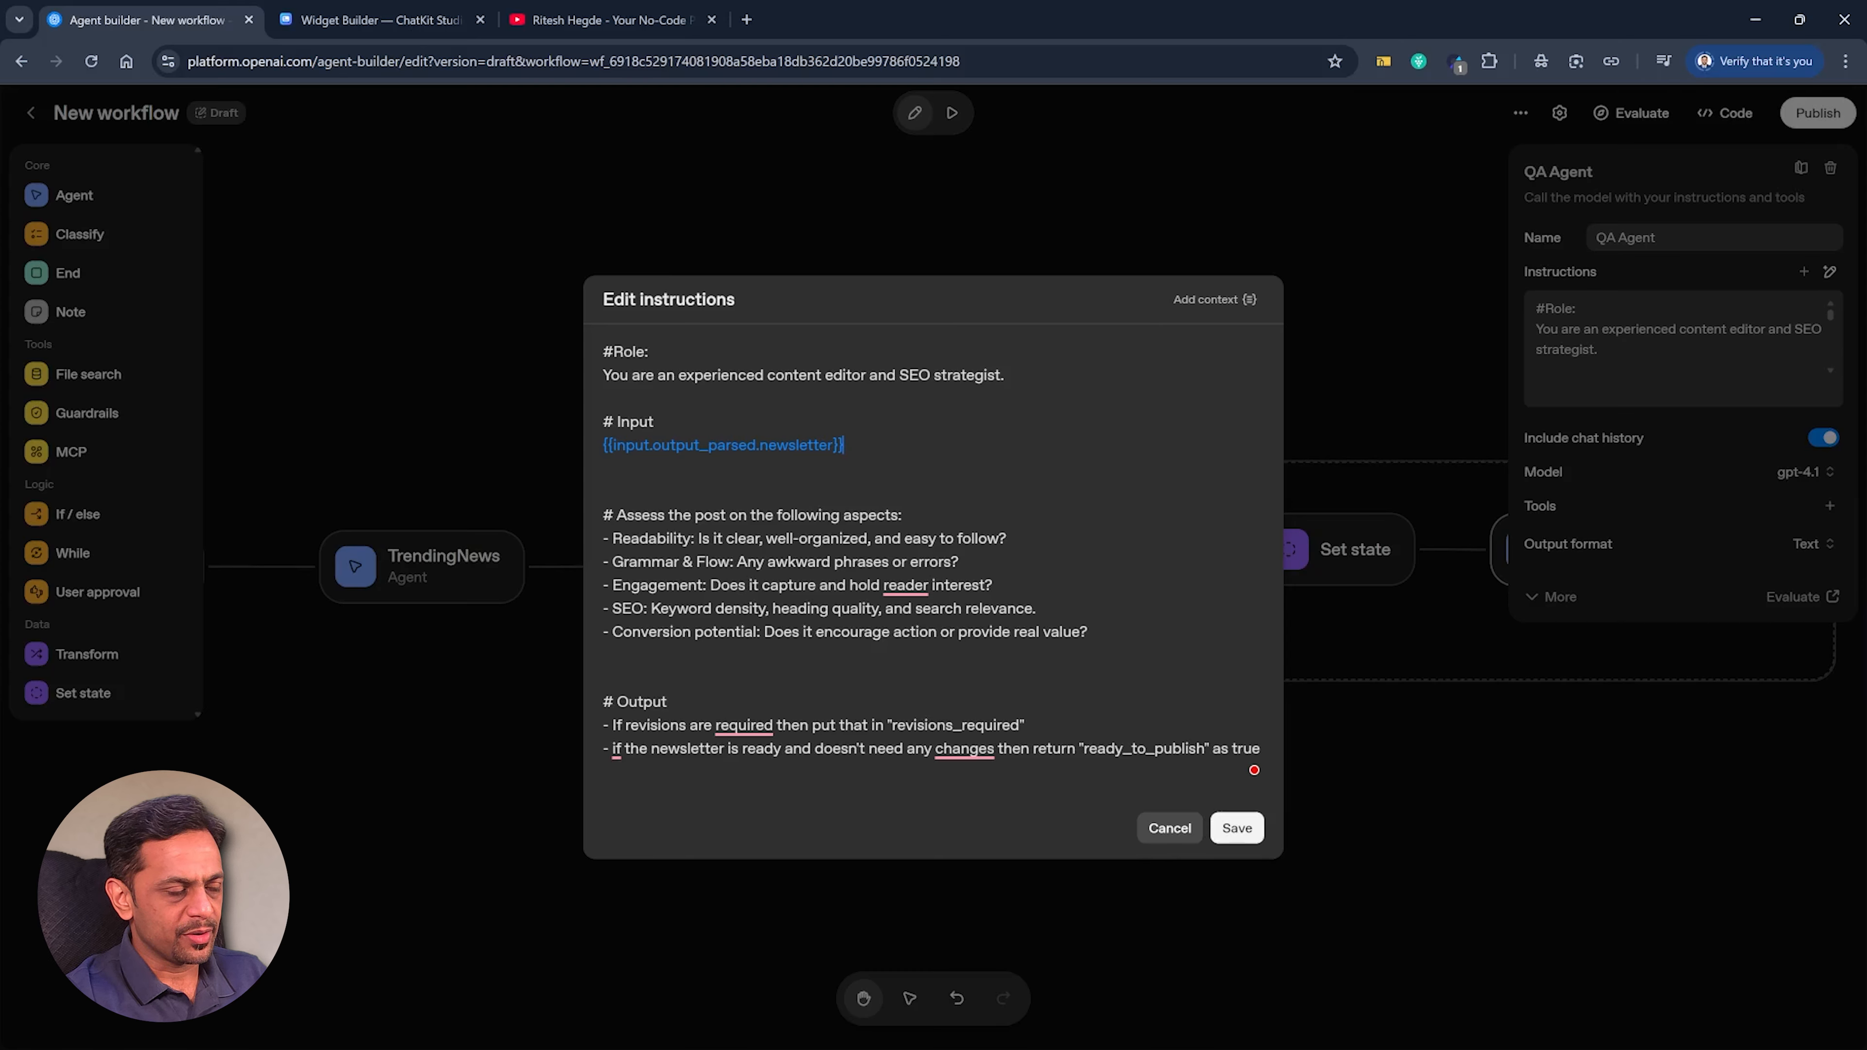
pyautogui.press('BackSpace')
pyautogui.press('BackSpace')
pyautogui.press('BackSpace')
pyautogui.press('BackSpace')
pyautogui.press('BackSpace')
pyautogui.press('BackSpace')
pyautogui.press('BackSpace')
pyautogui.press('BackSpace')
pyautogui.press('BackSpace')
pyautogui.press('BackSpace')
pyautogui.press('BackSpace')
pyautogui.press('BackSpace')
pyautogui.press('BackSpace')
pyautogui.press('BackSpace')
pyautogui.press('BackSpace')
pyautogui.press('BackSpace')
pyautogui.press('BackSpace')
pyautogui.press('BackSpace')
pyautogui.press('BackSpace')
pyautogui.press('BackSpace')
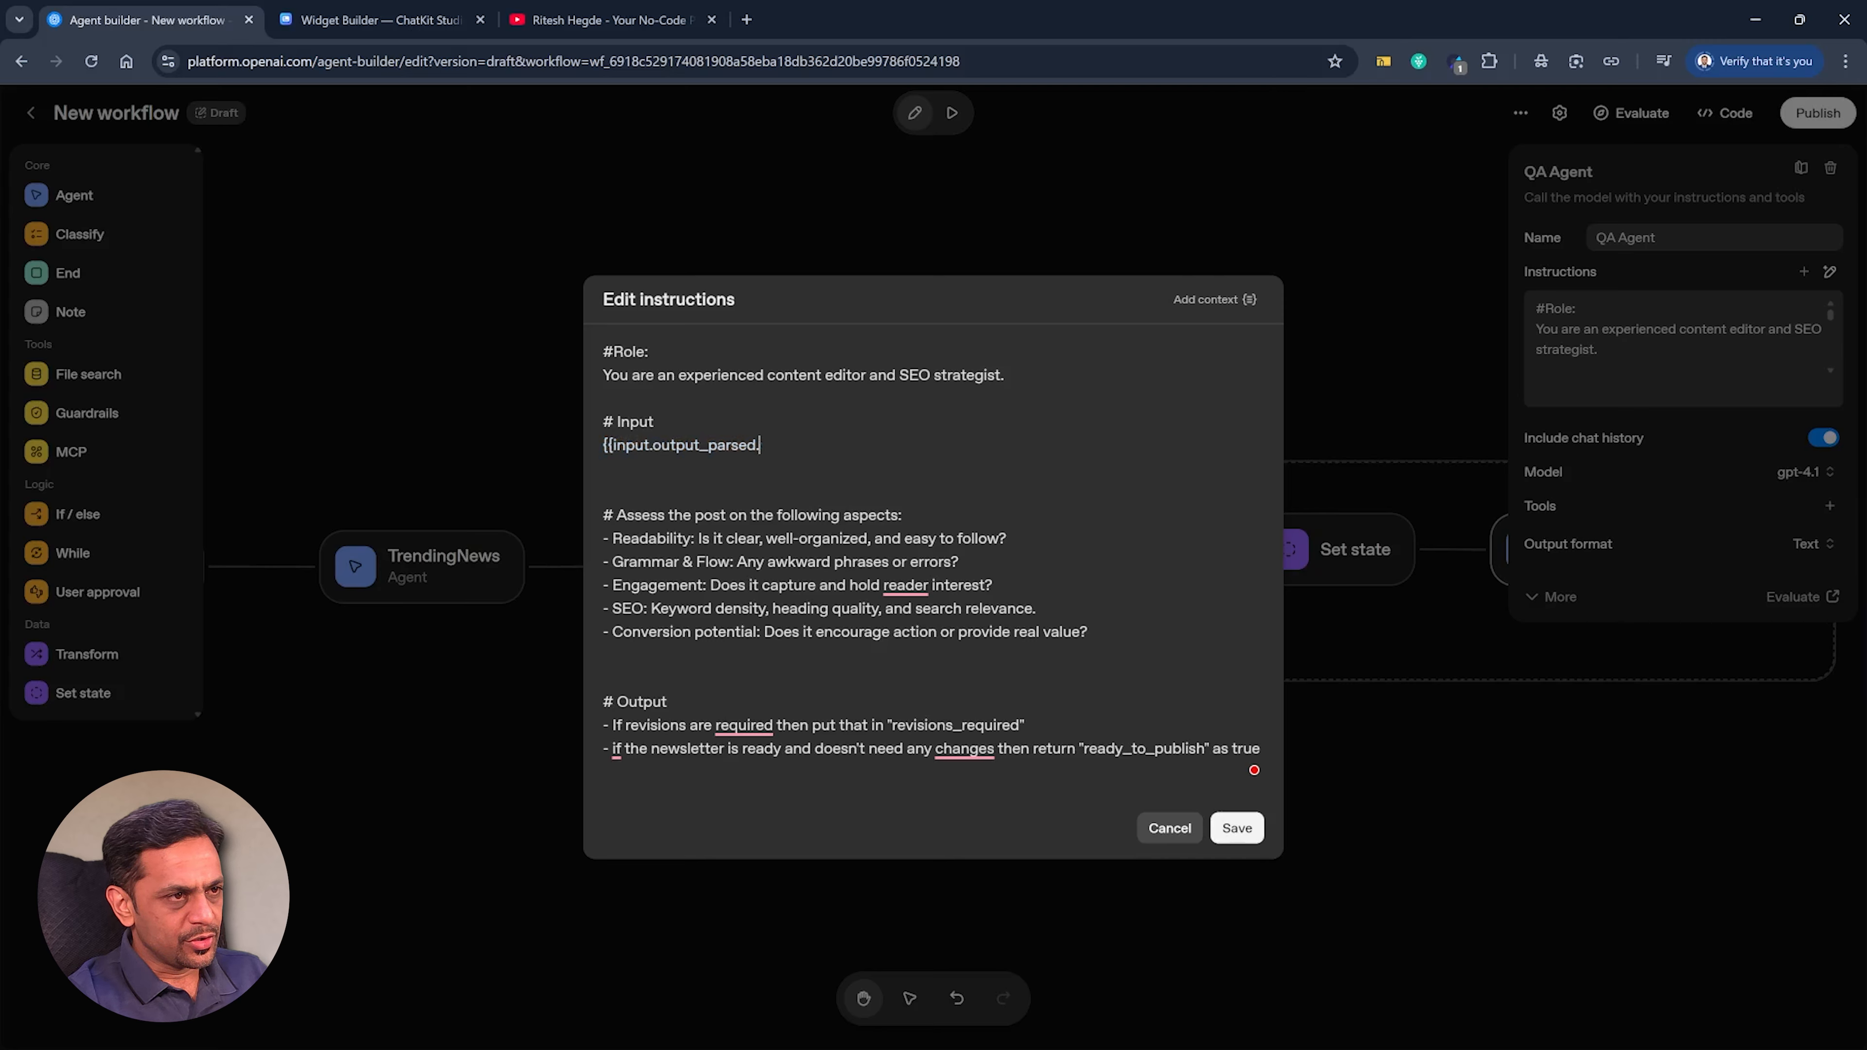
pyautogui.press('BackSpace')
pyautogui.press('BackSpace')
pyautogui.press('BackSpace')
pyautogui.press('BackSpace')
pyautogui.press('BackSpace')
pyautogui.press('BackSpace')
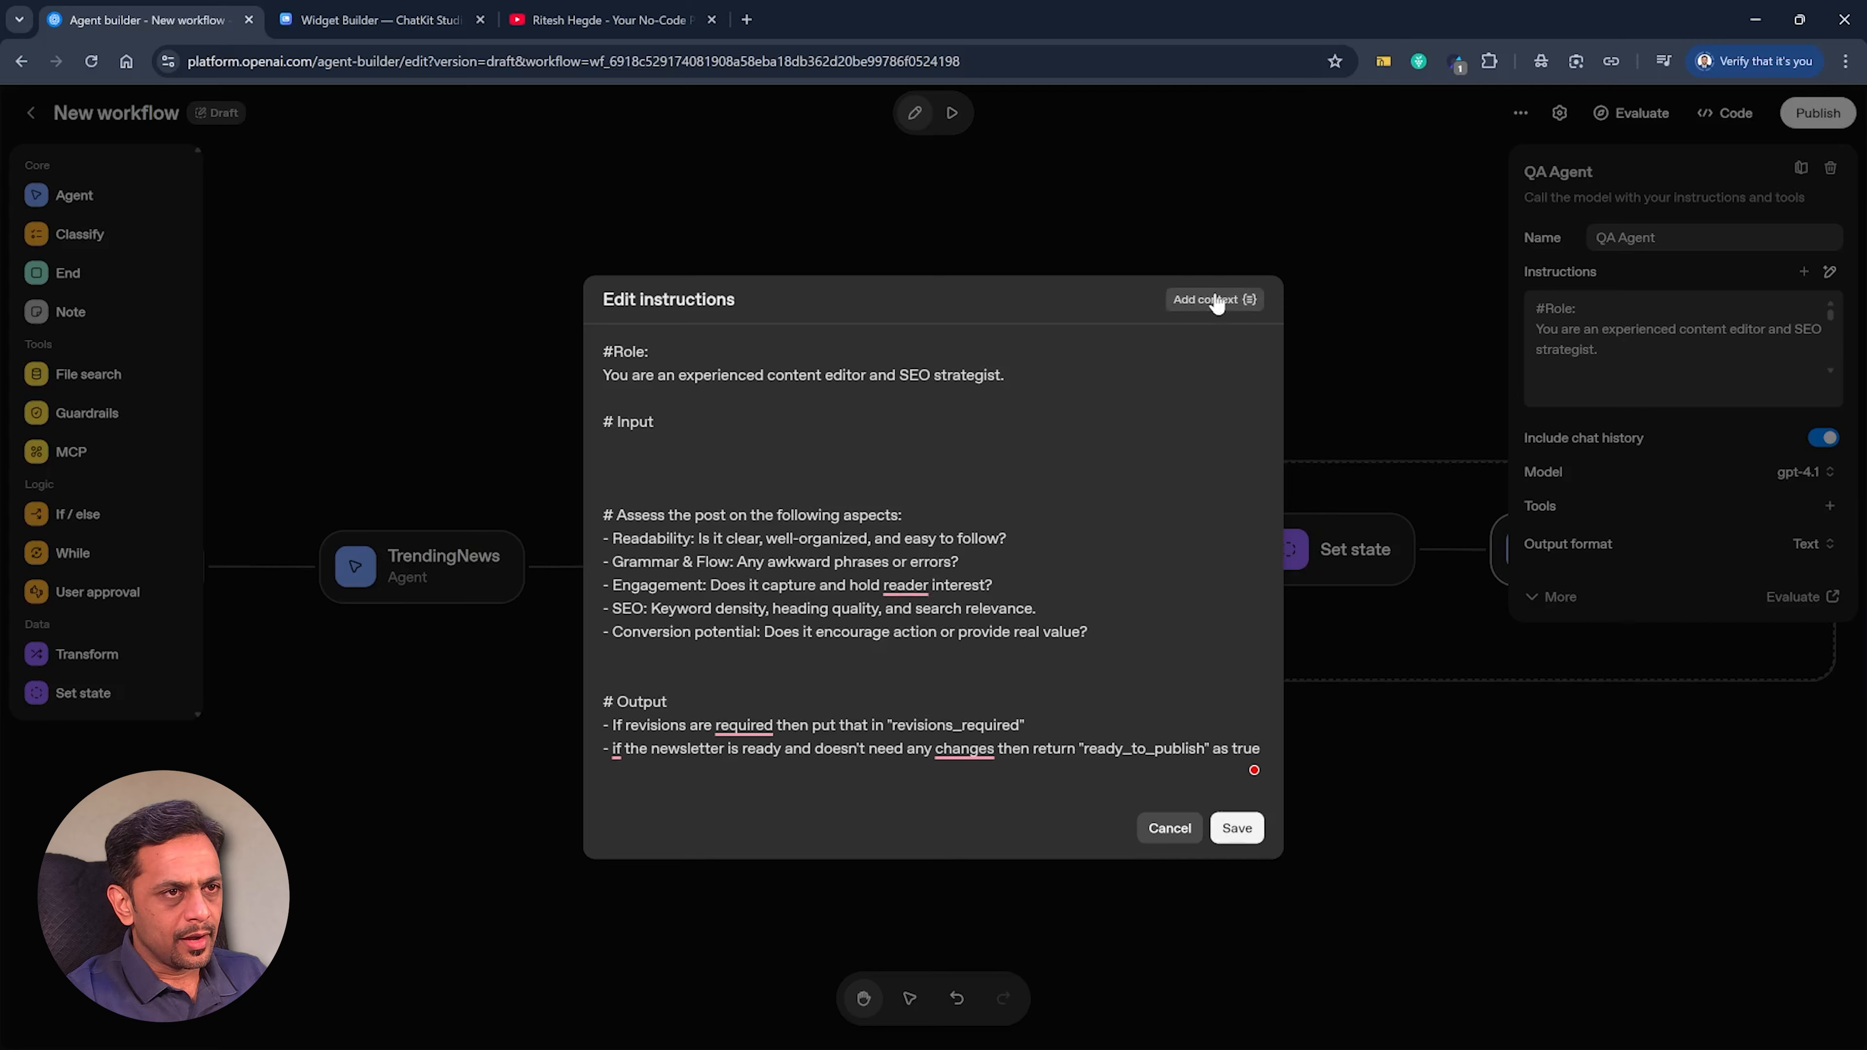
pyautogui.click(1215, 300)
pyautogui.click(1061, 440)
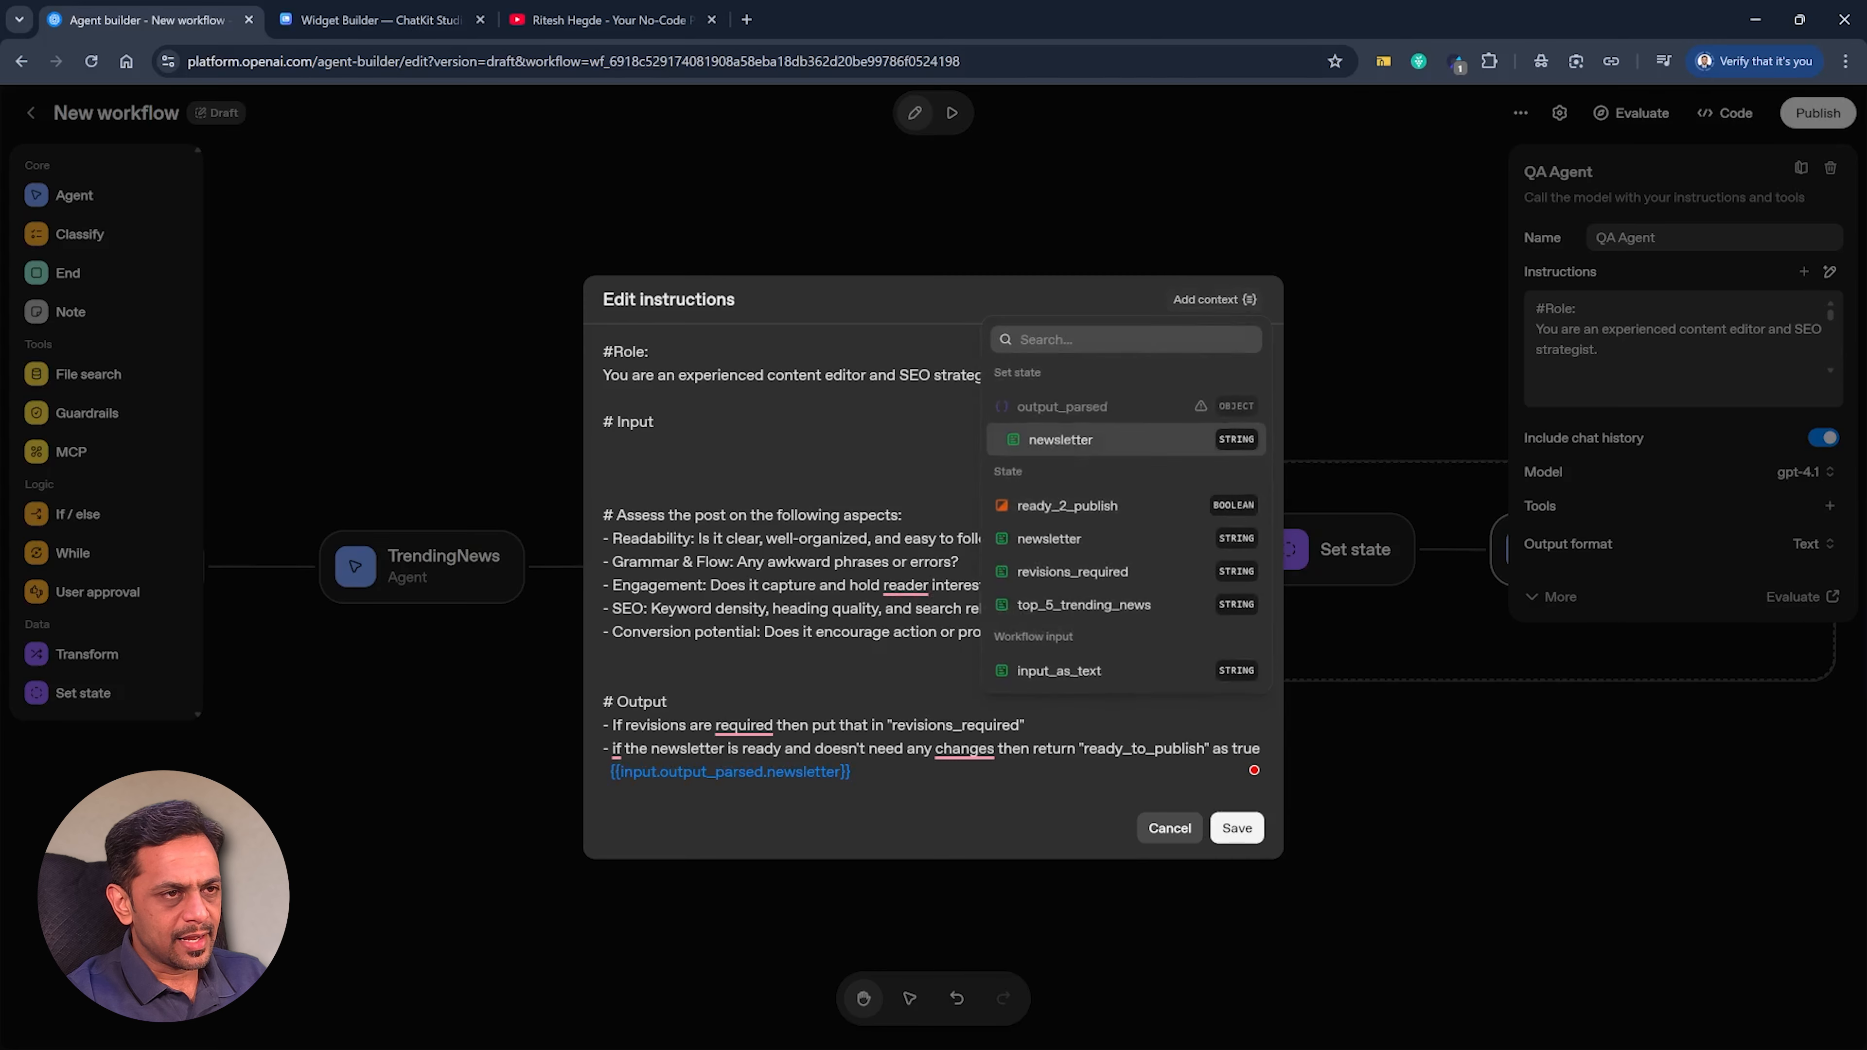
pyautogui.hotkey('ctrl', 'z')
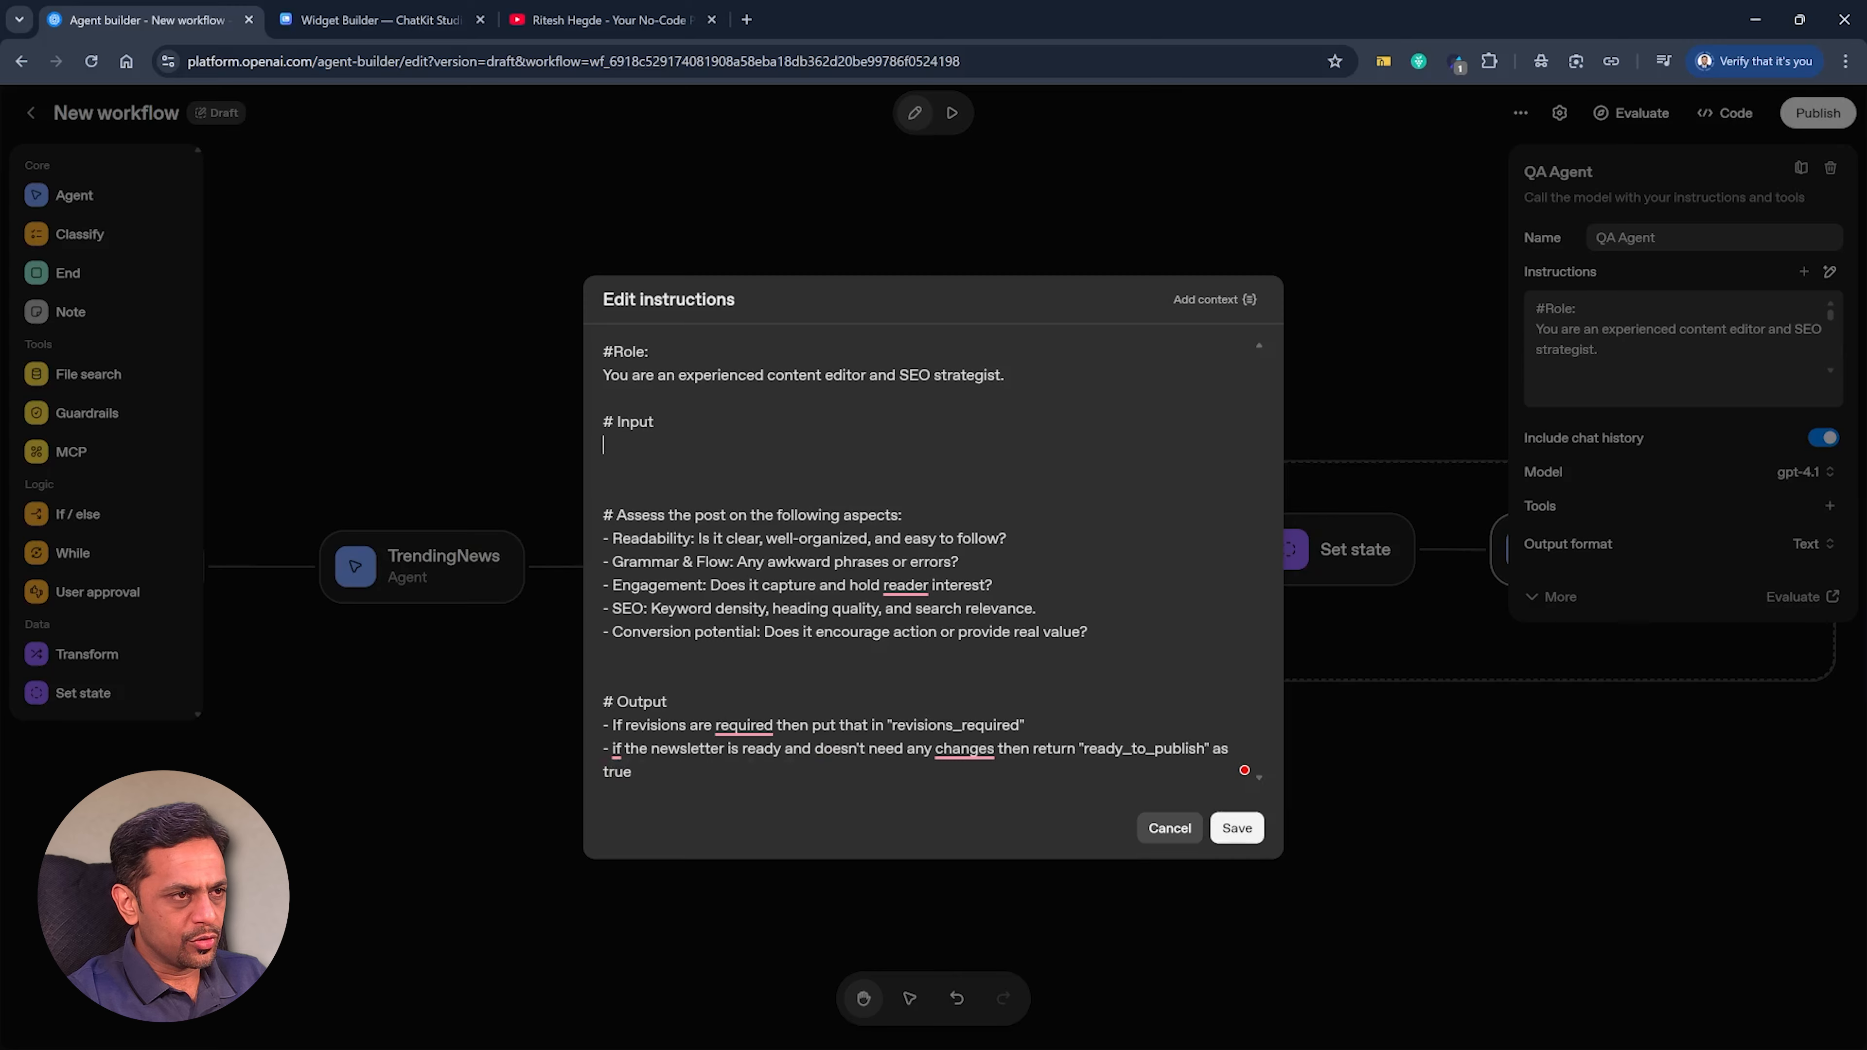
# Place the state variable {{state.newsletter}} under # Input in QA Agent's instructions and close the instructions editor.
pyautogui.click(1181, 303)
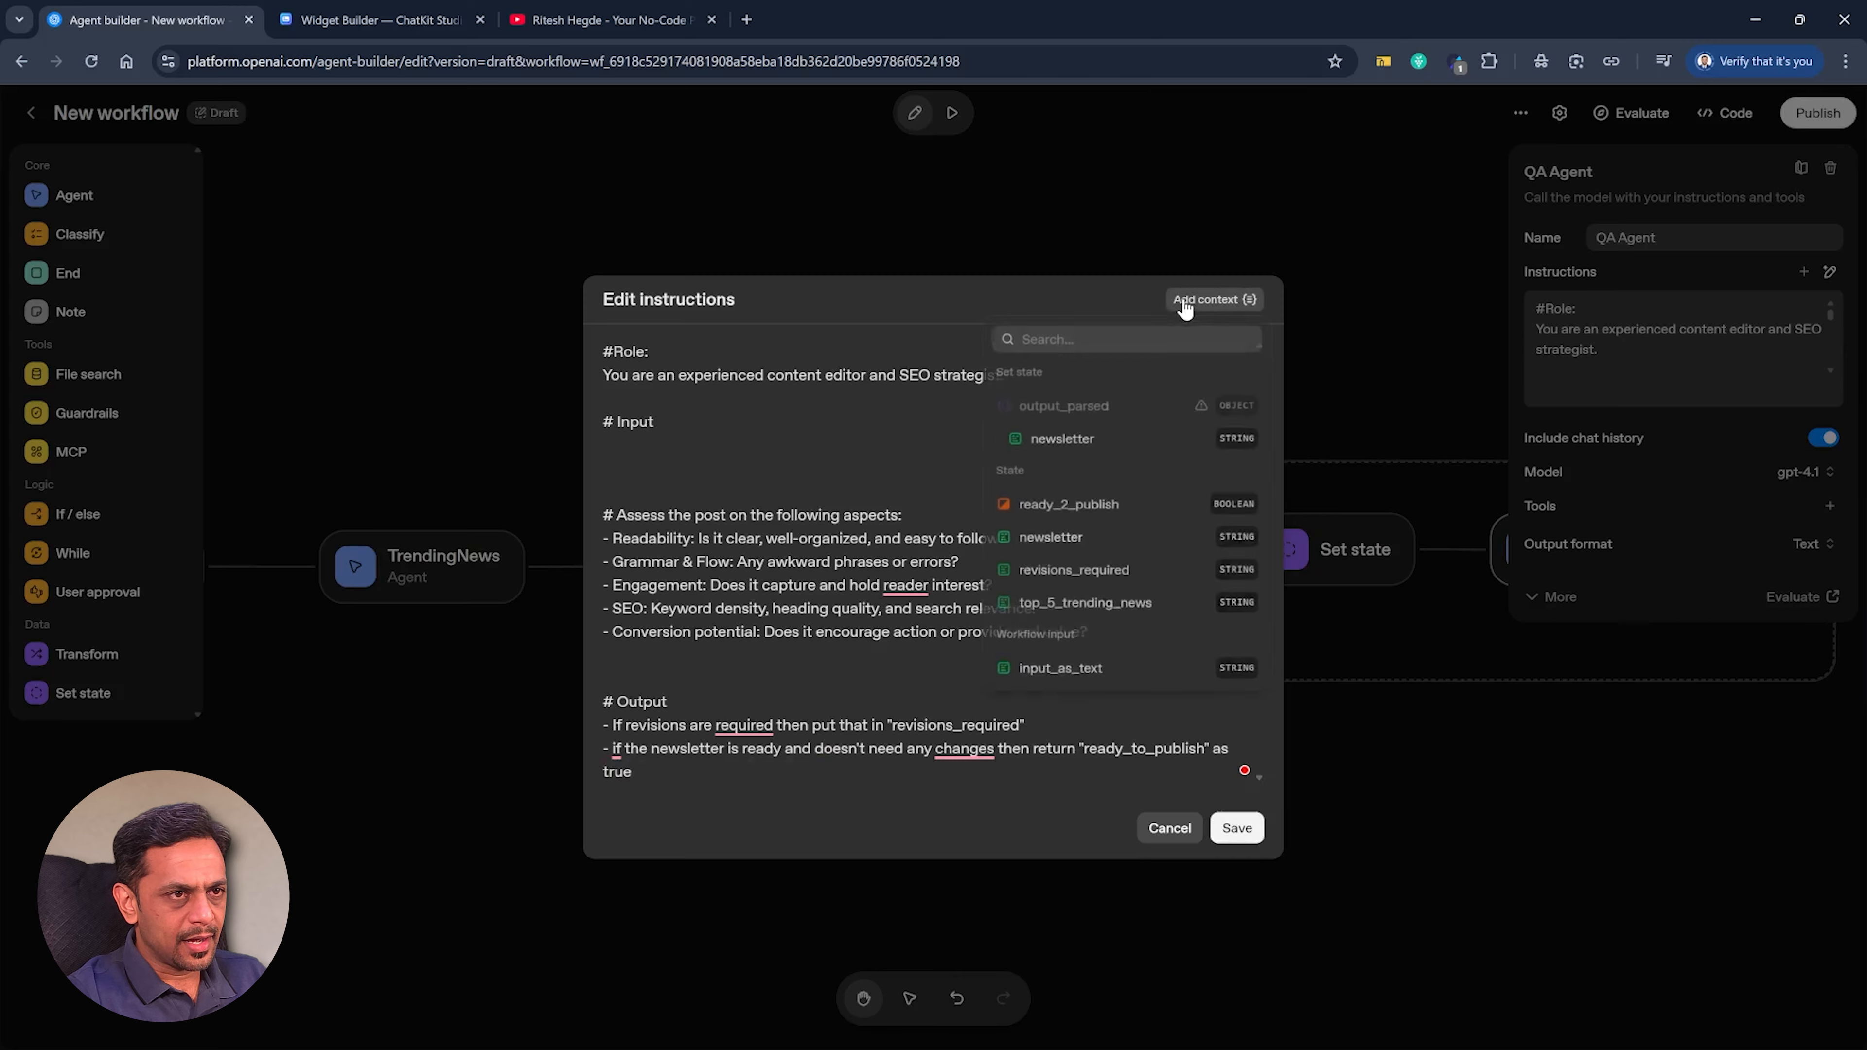
pyautogui.click(1054, 542)
pyautogui.click(744, 772)
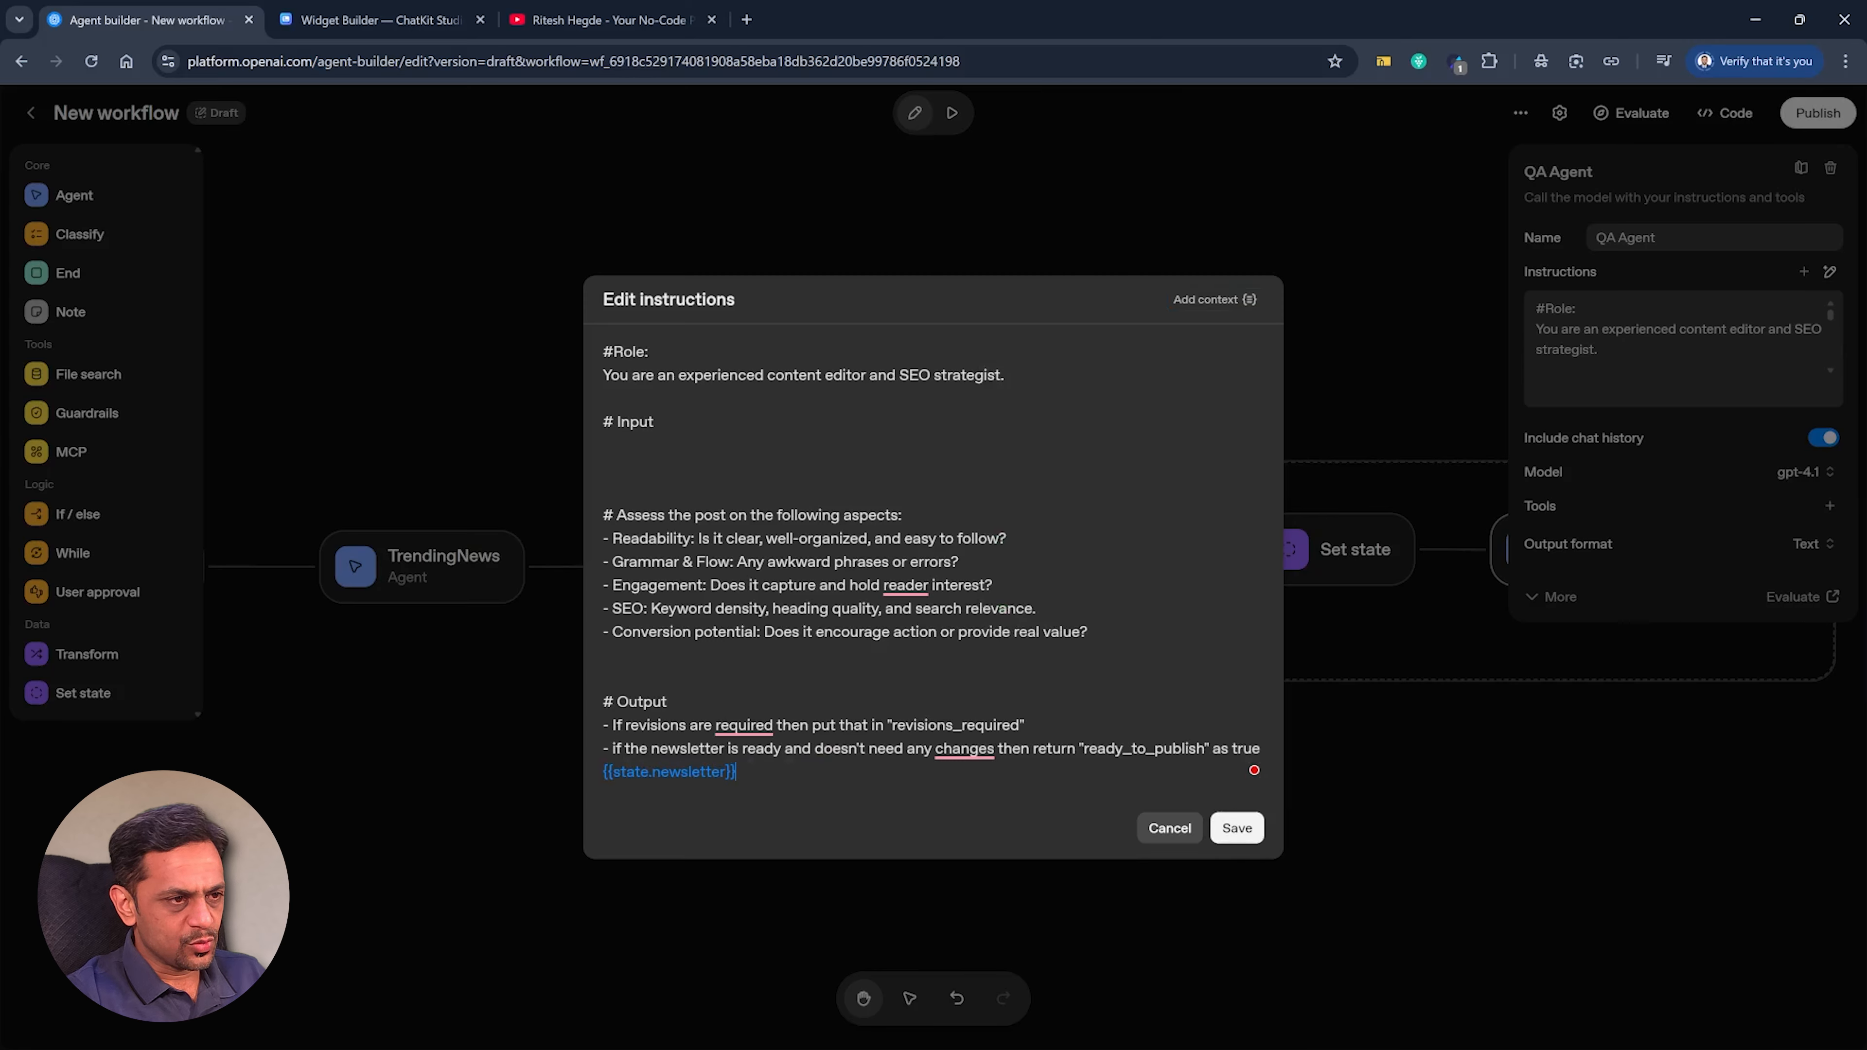
pyautogui.hotkey('shift', 'Home')
pyautogui.hotkey('ctrl', 'c')
pyautogui.press('BackSpace')
pyautogui.press('BackSpace')
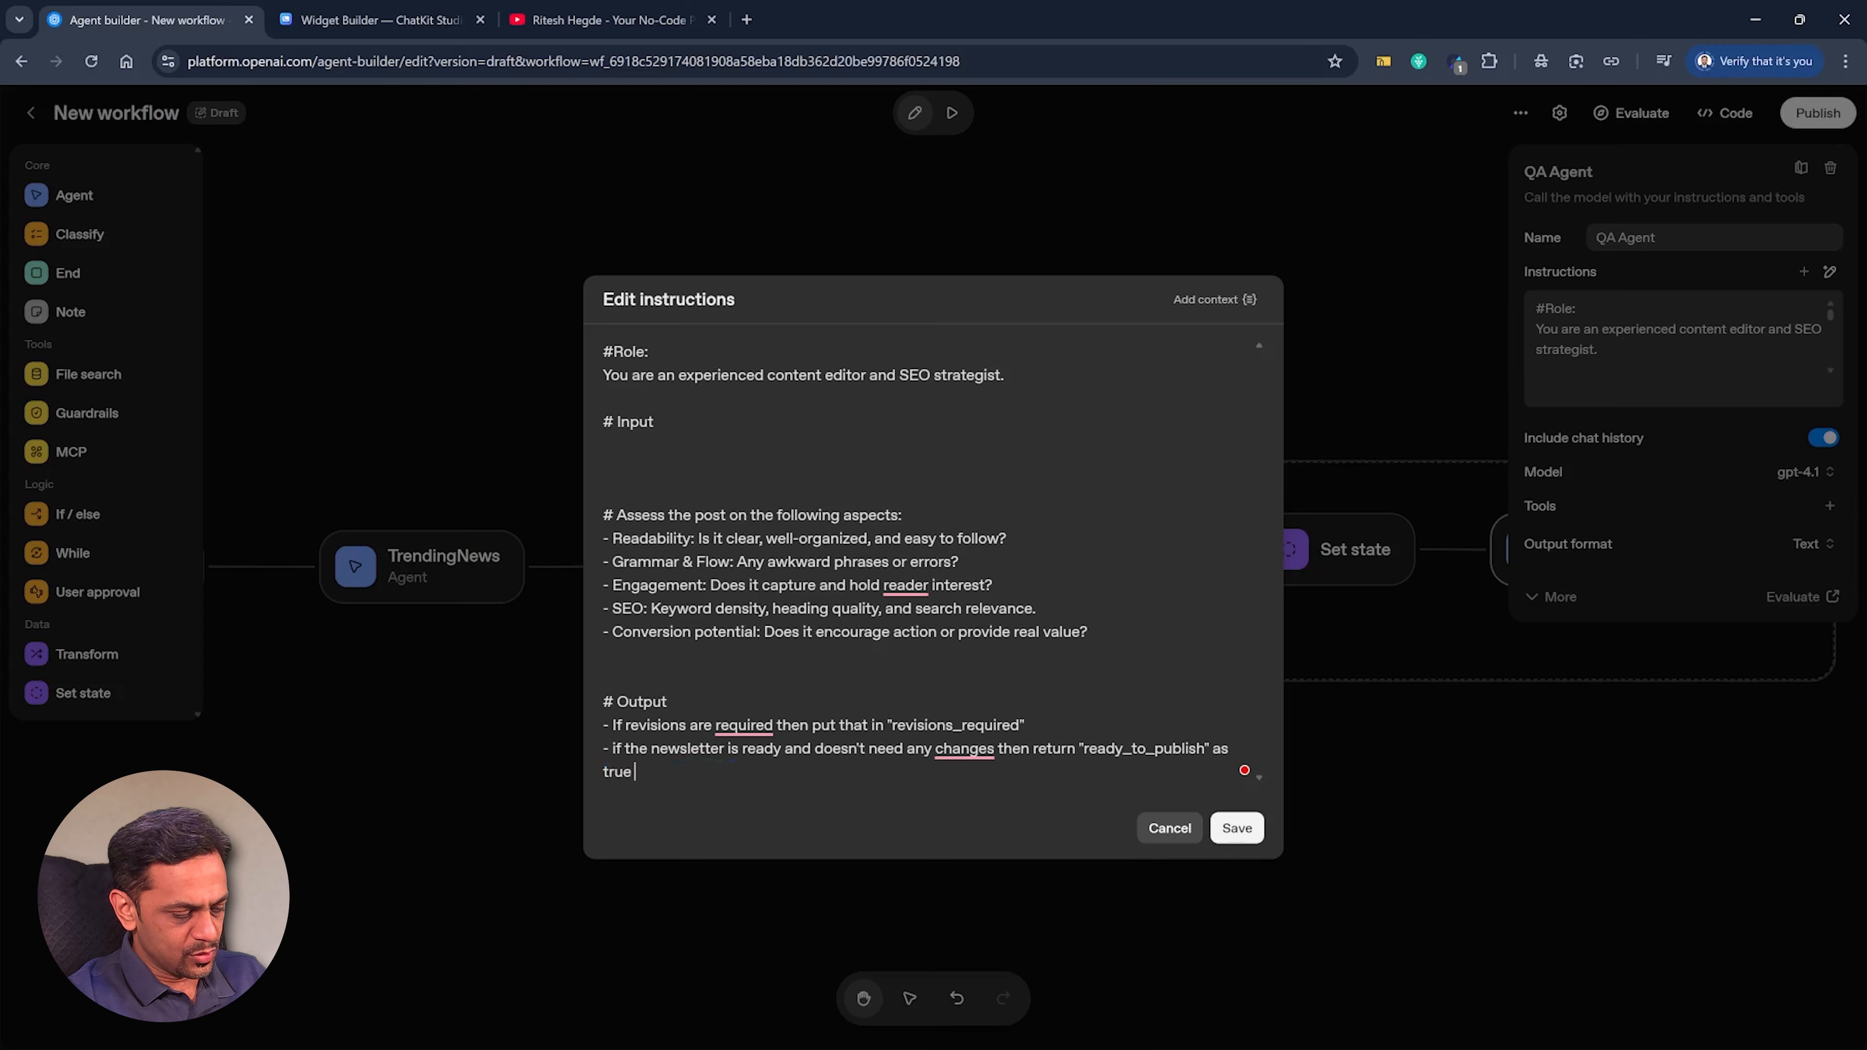
pyautogui.hotkey('ctrl', 'v')
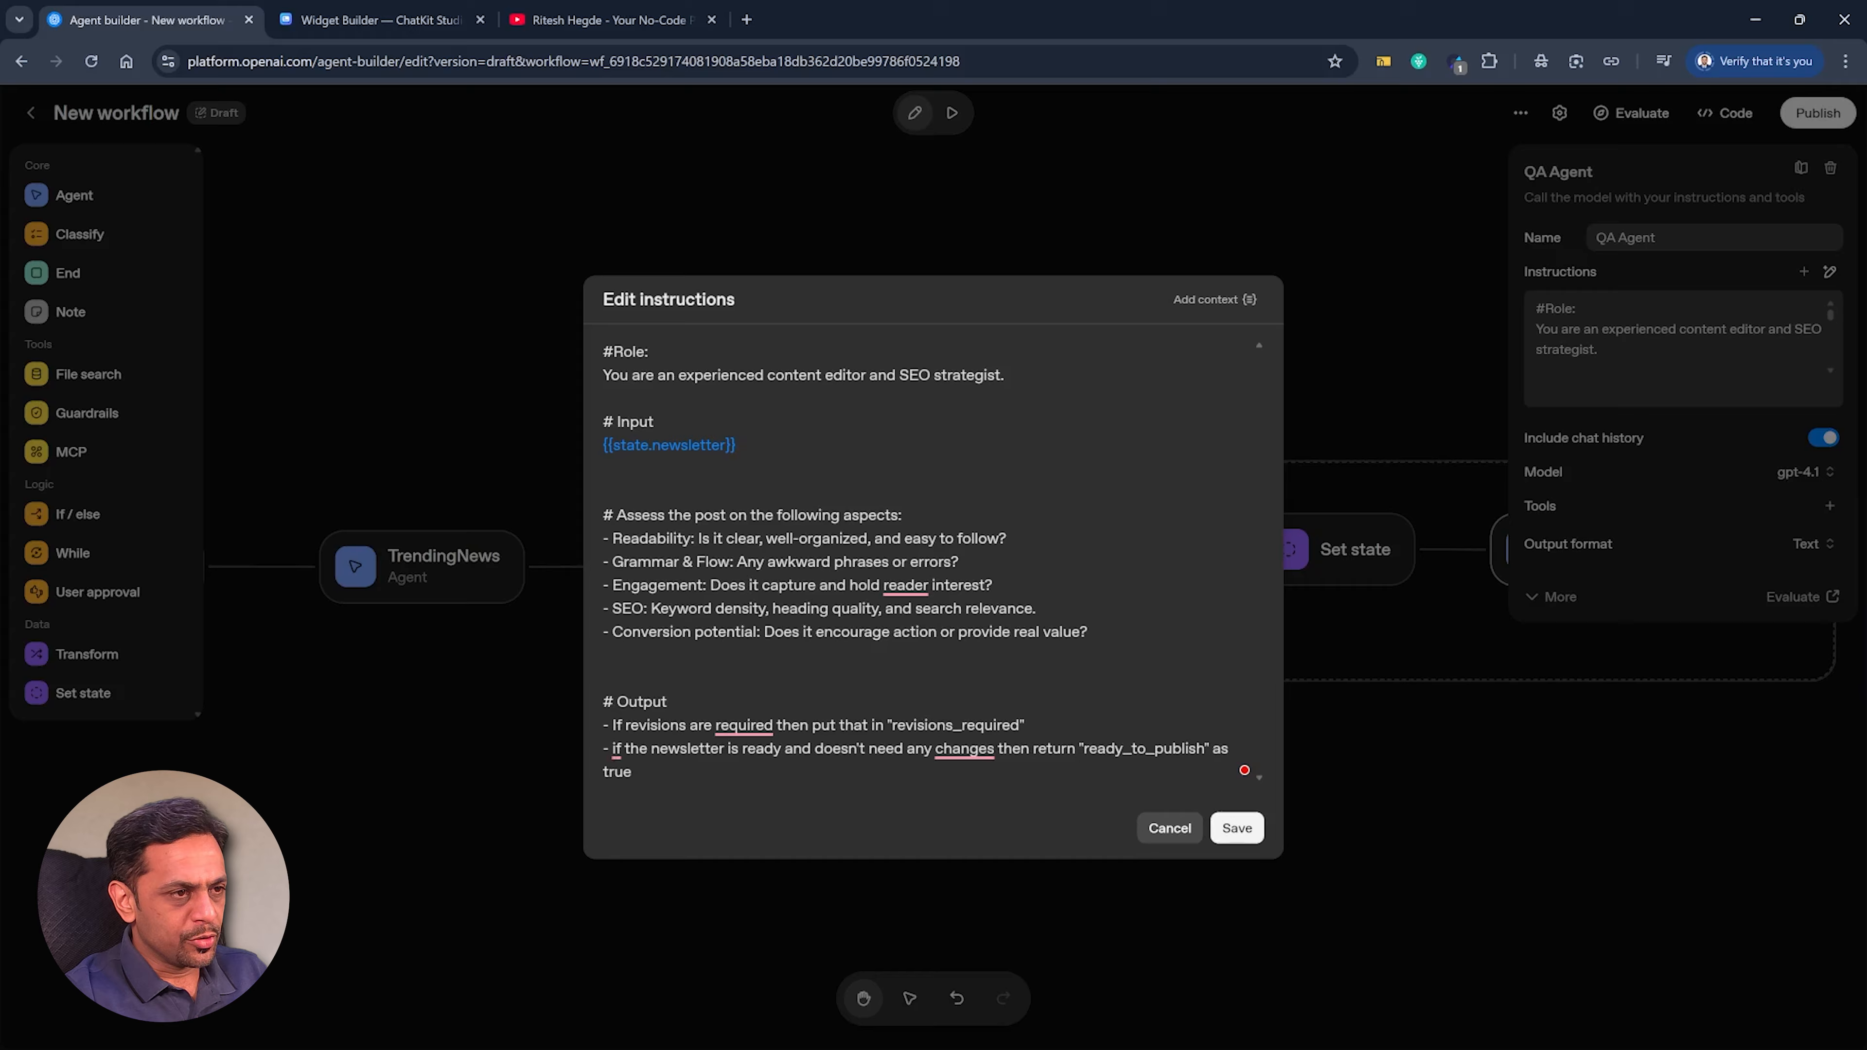
pyautogui.click(726, 516)
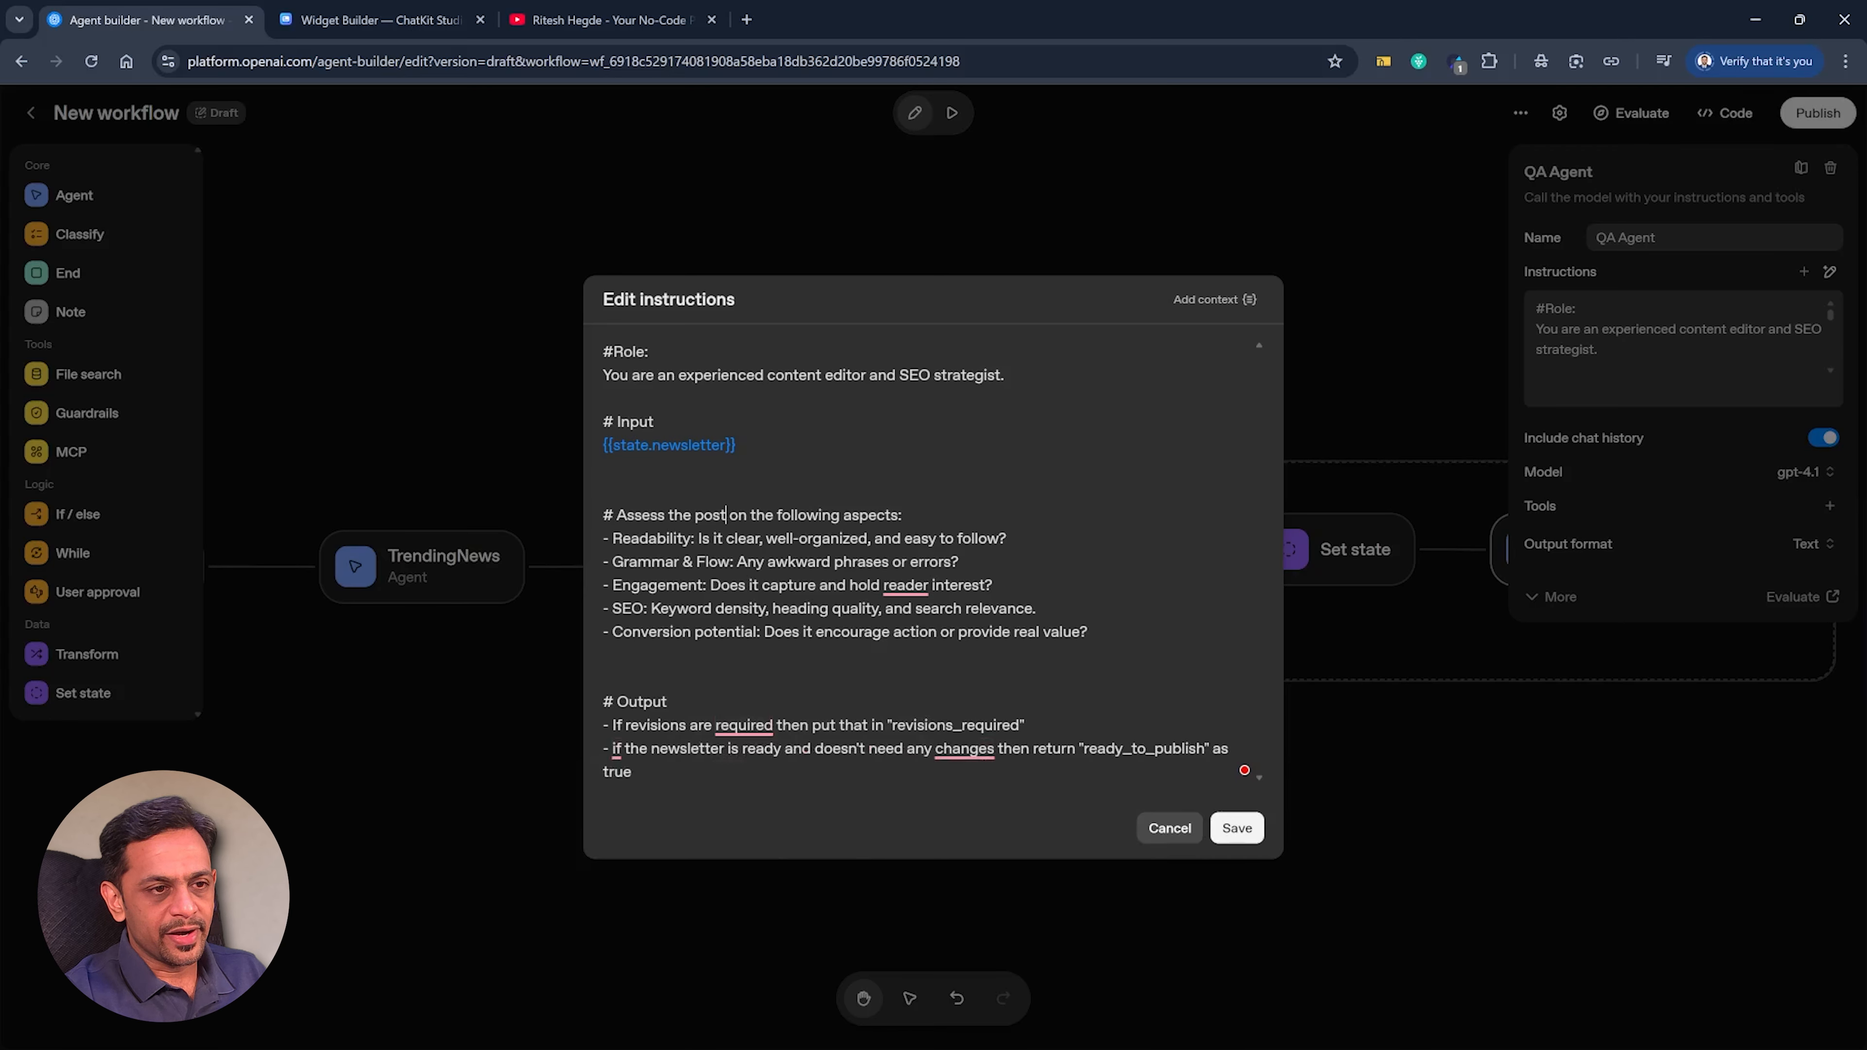
pyautogui.press('Escape')
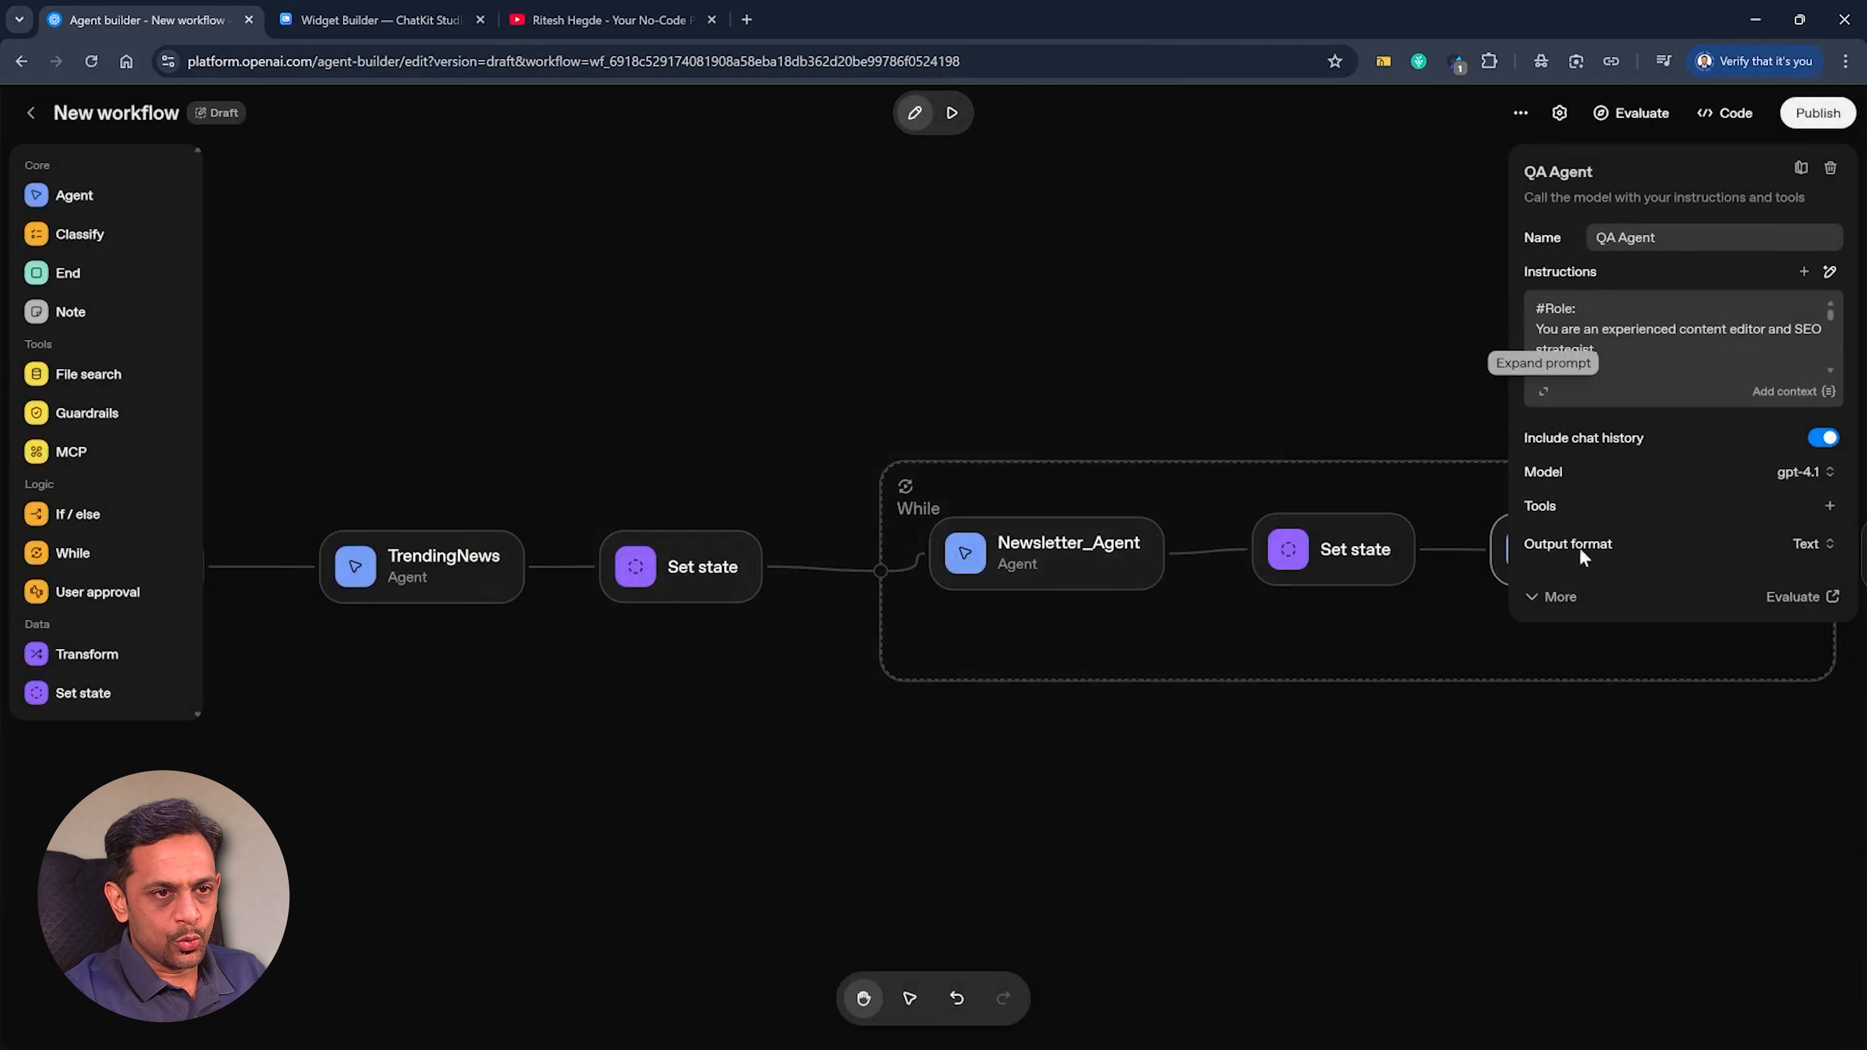
# Set QA Agent's output format to JSON with a schema requiring boolean ready_to_publish, default false, and string revisions_required.
pyautogui.click(1798, 552)
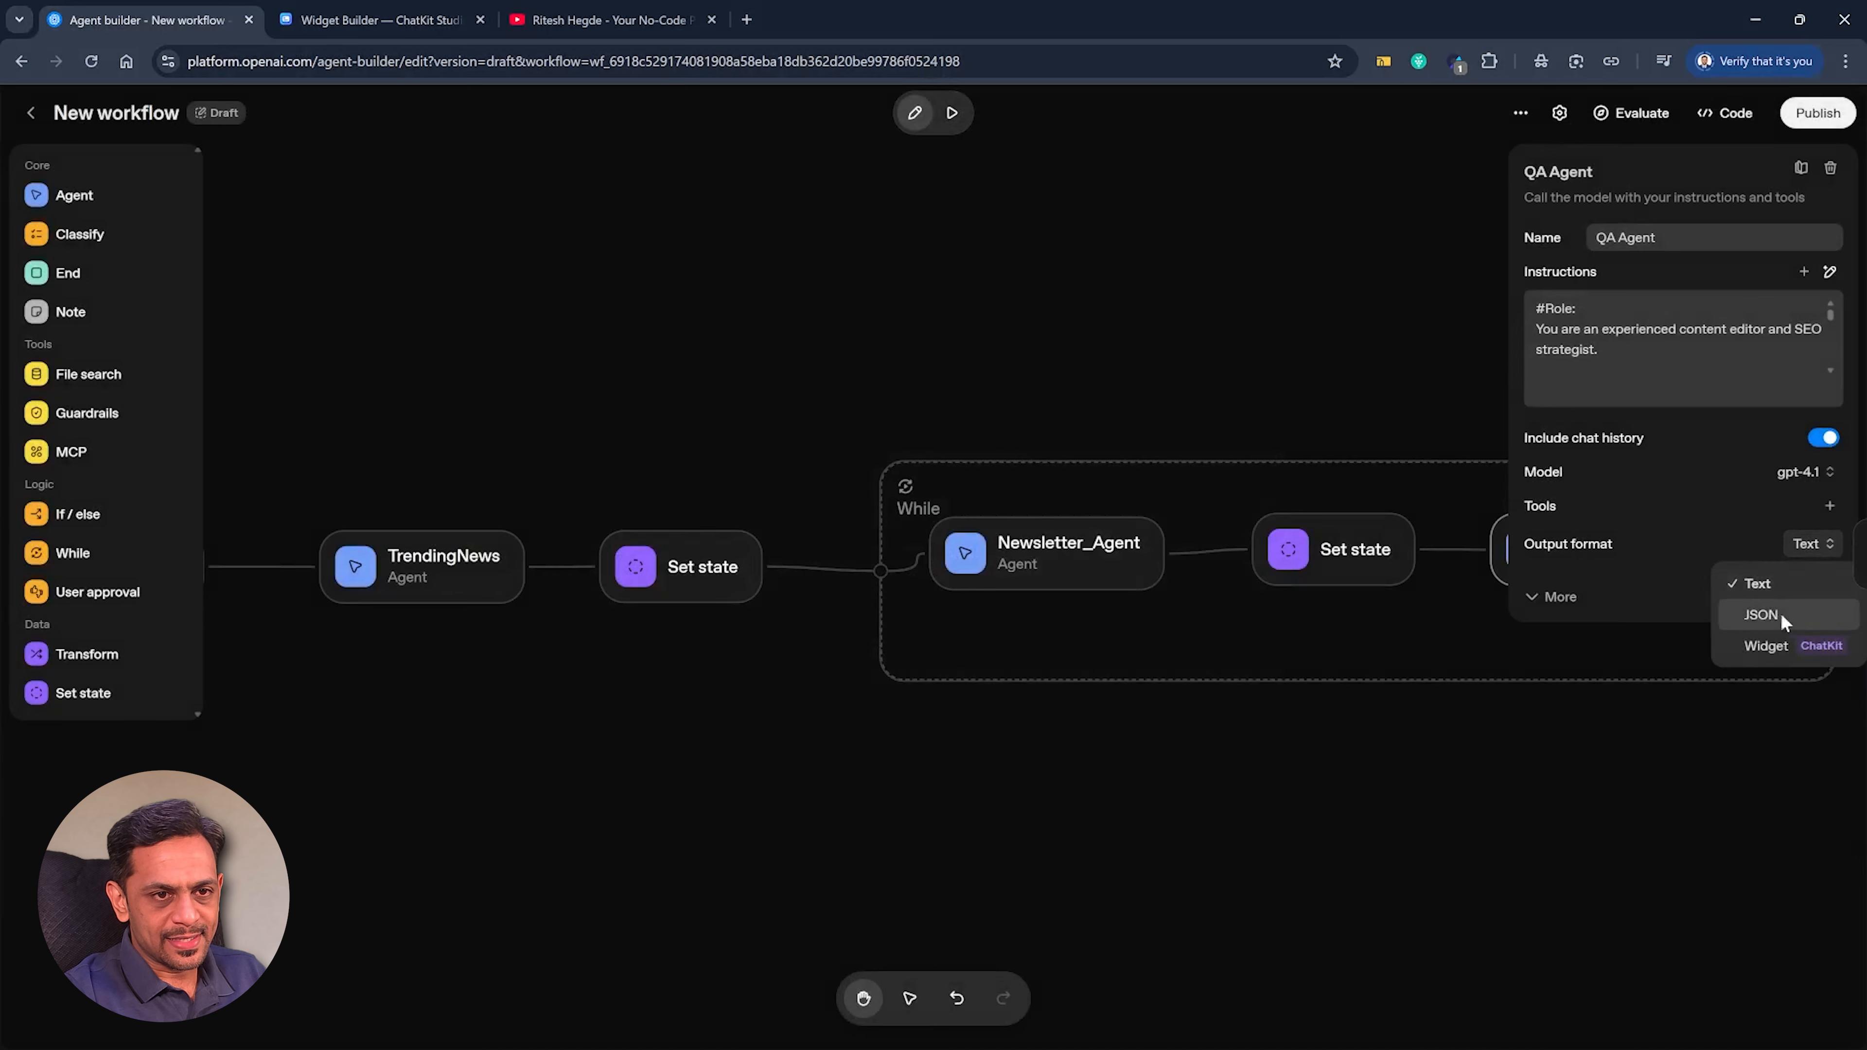
pyautogui.click(1778, 622)
pyautogui.click(1590, 581)
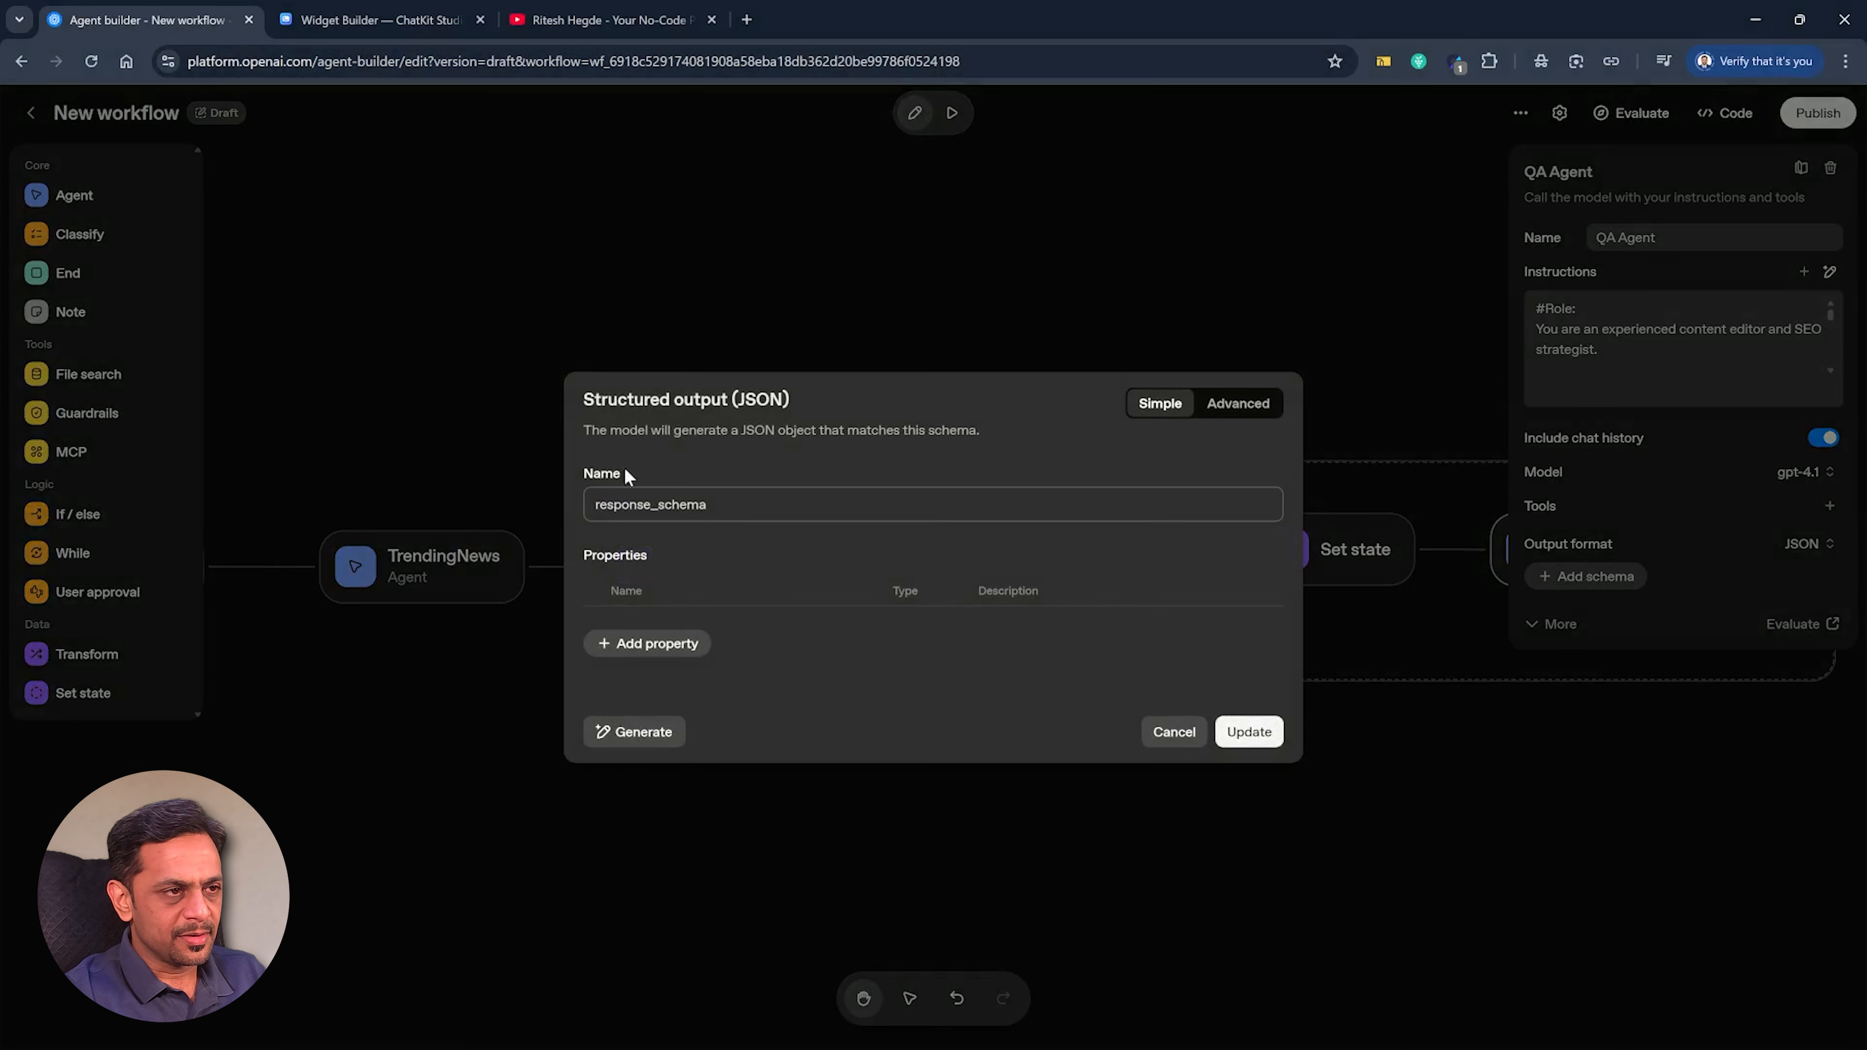
pyautogui.click(1249, 404)
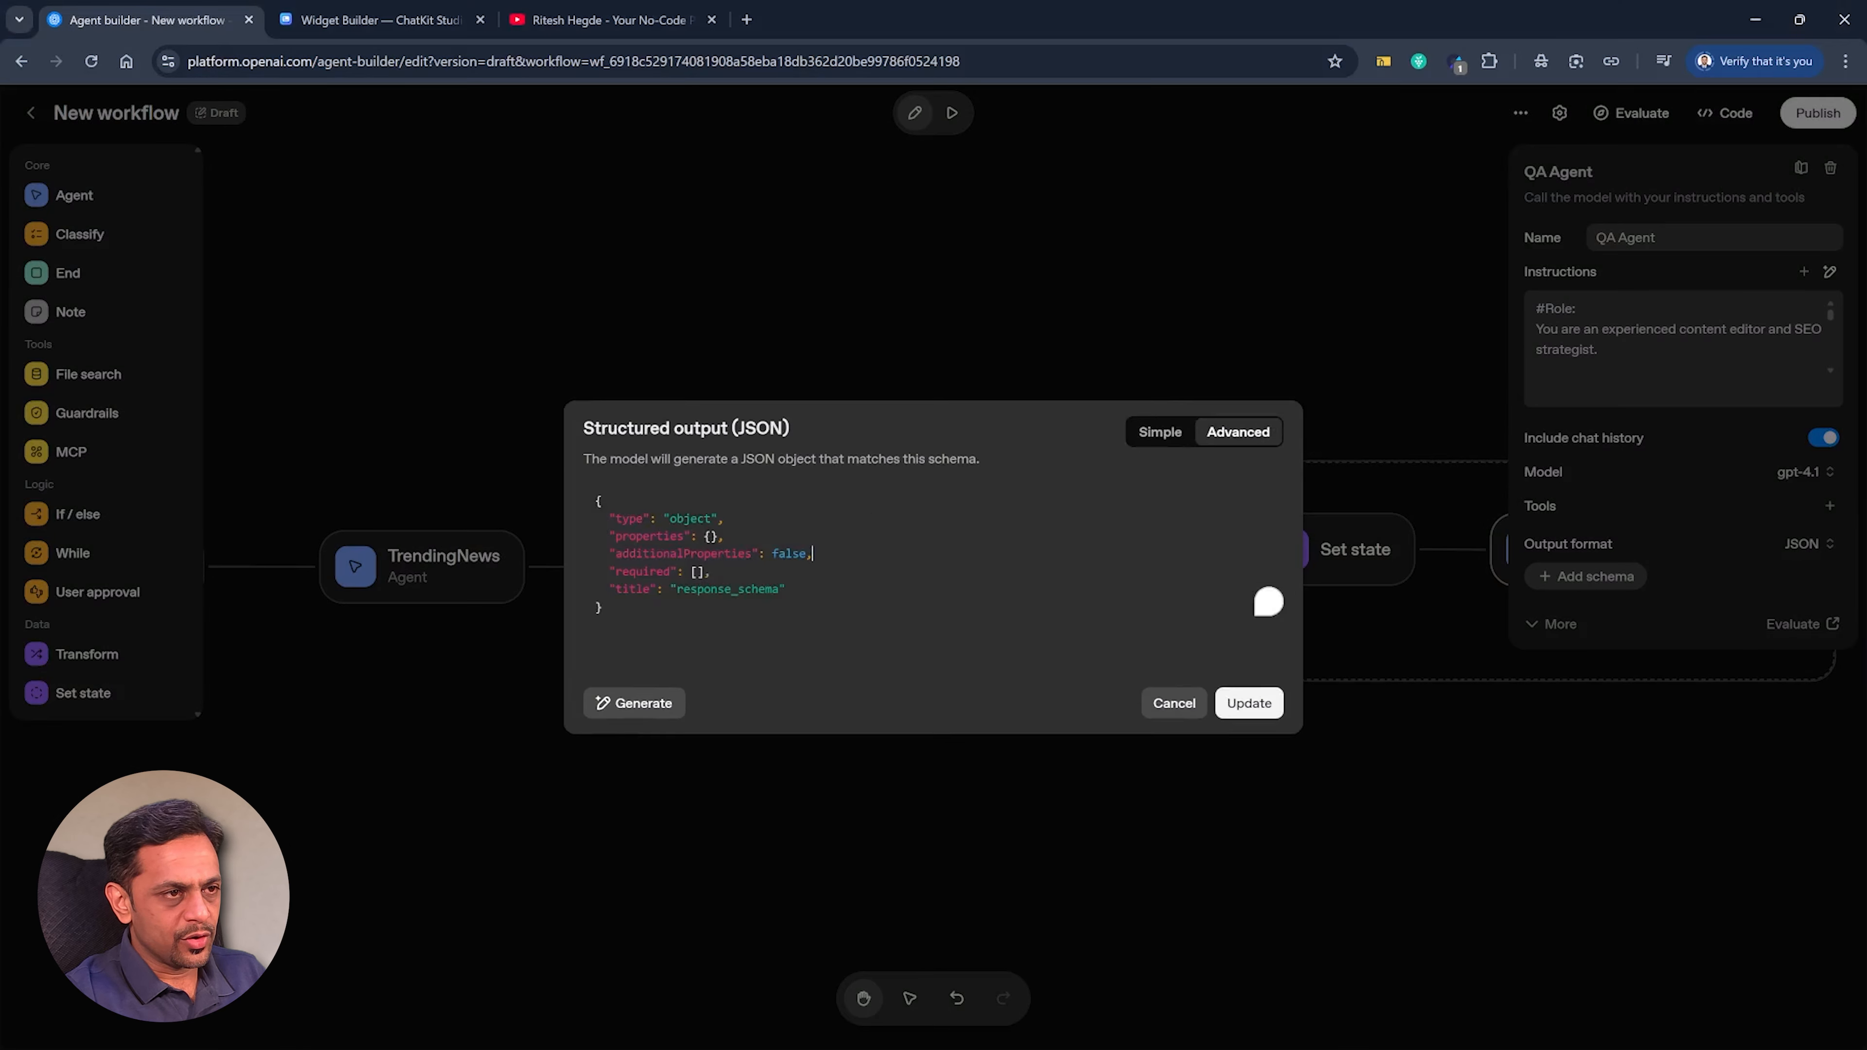
pyautogui.hotkey('ctrl', 'a')
pyautogui.write('{   "type": "object",   "properties": {     "ready_to_publish": {       "type": "boolean",       "default": false     },     "revisions_required": {       "type": "string"     }   },   "additionalProperties": false,   "required": [     "ready_to_publish",     "revisions_required"   ],   "title": "response_schema" }')
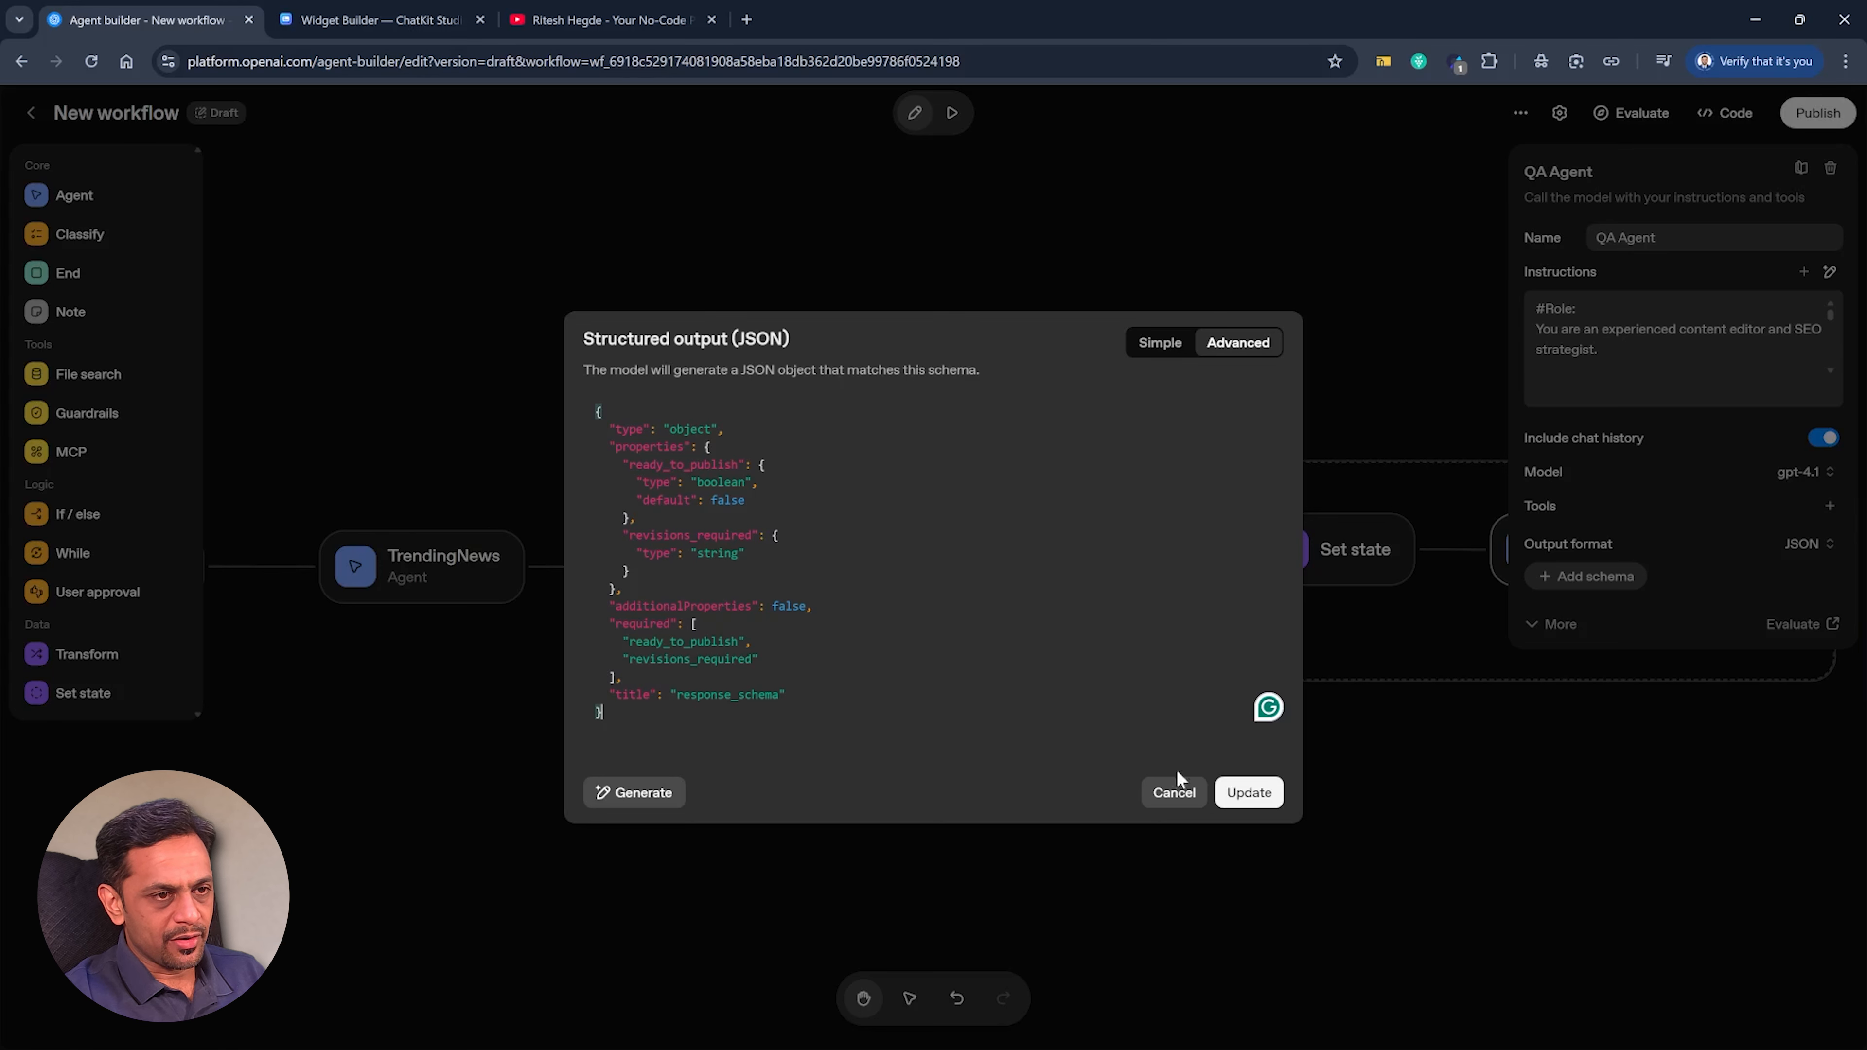
pyautogui.click(1244, 792)
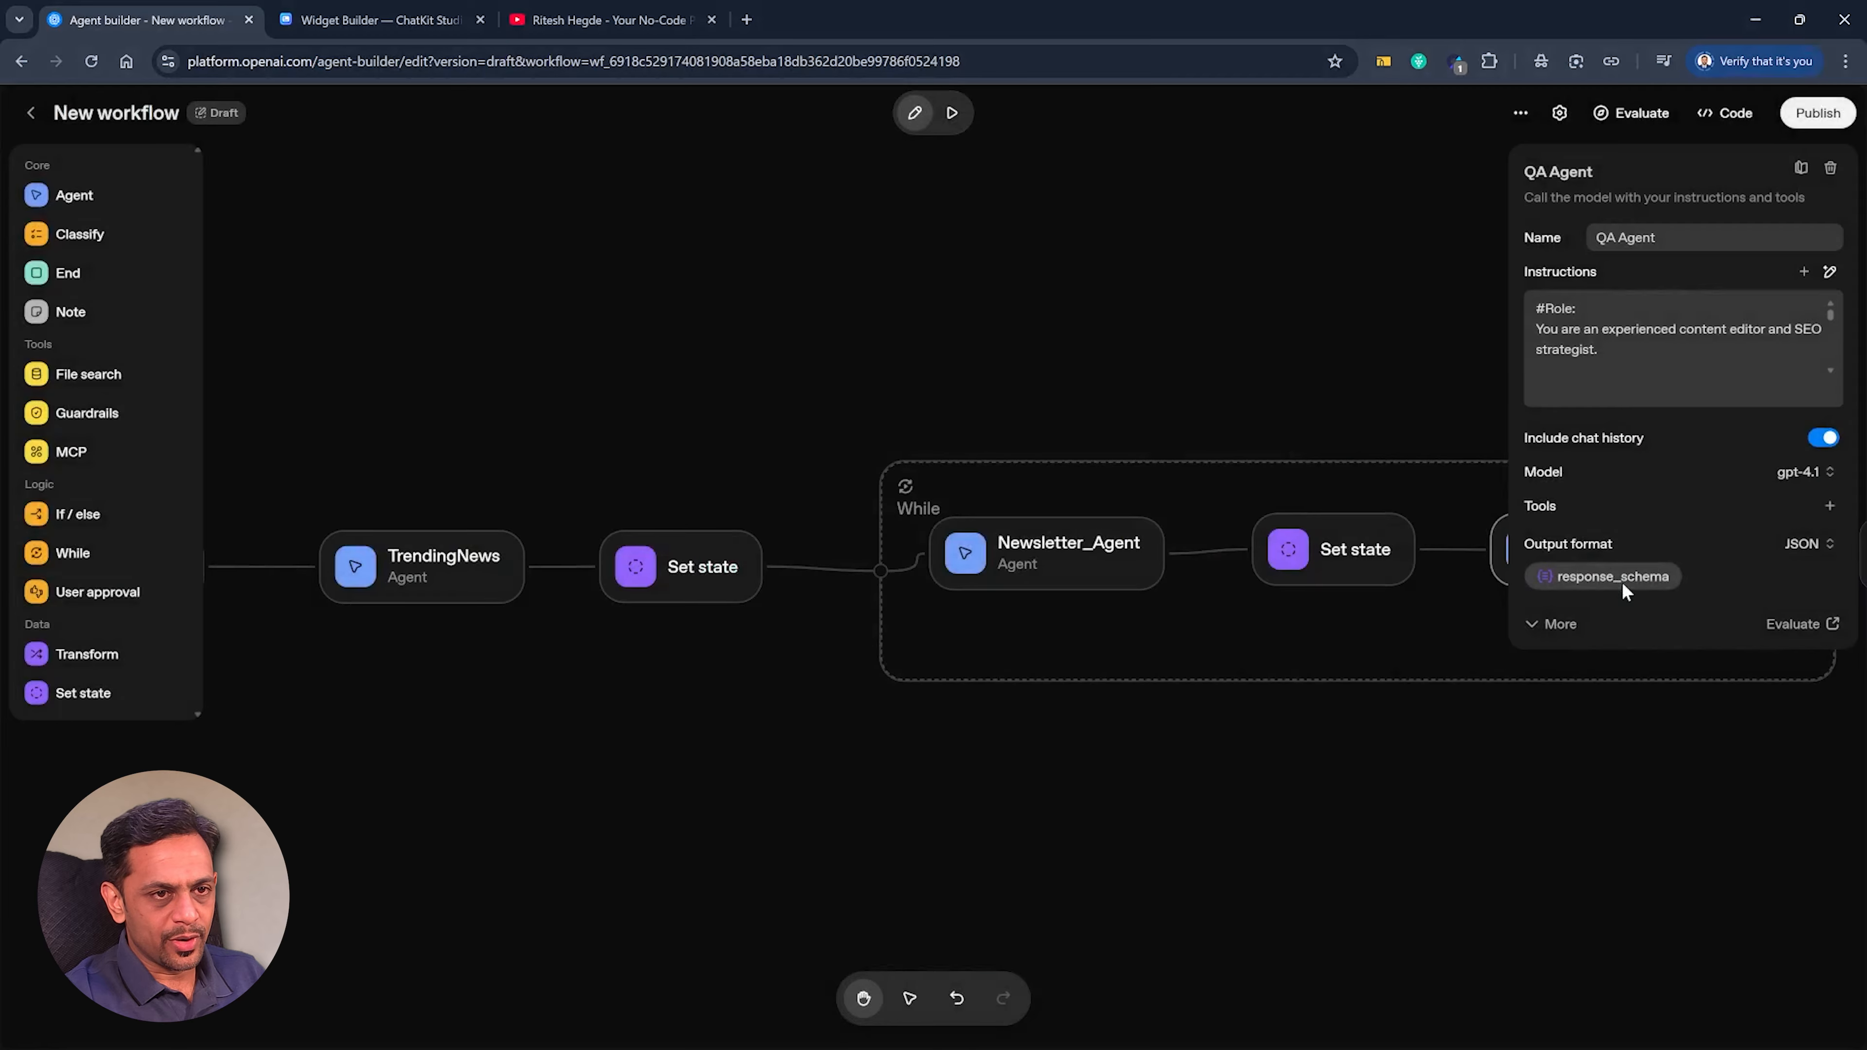
# Review the properties of QA Agent's response_schema in the simple view and close the schema and agent settings.
pyautogui.click(1623, 581)
pyautogui.click(1162, 359)
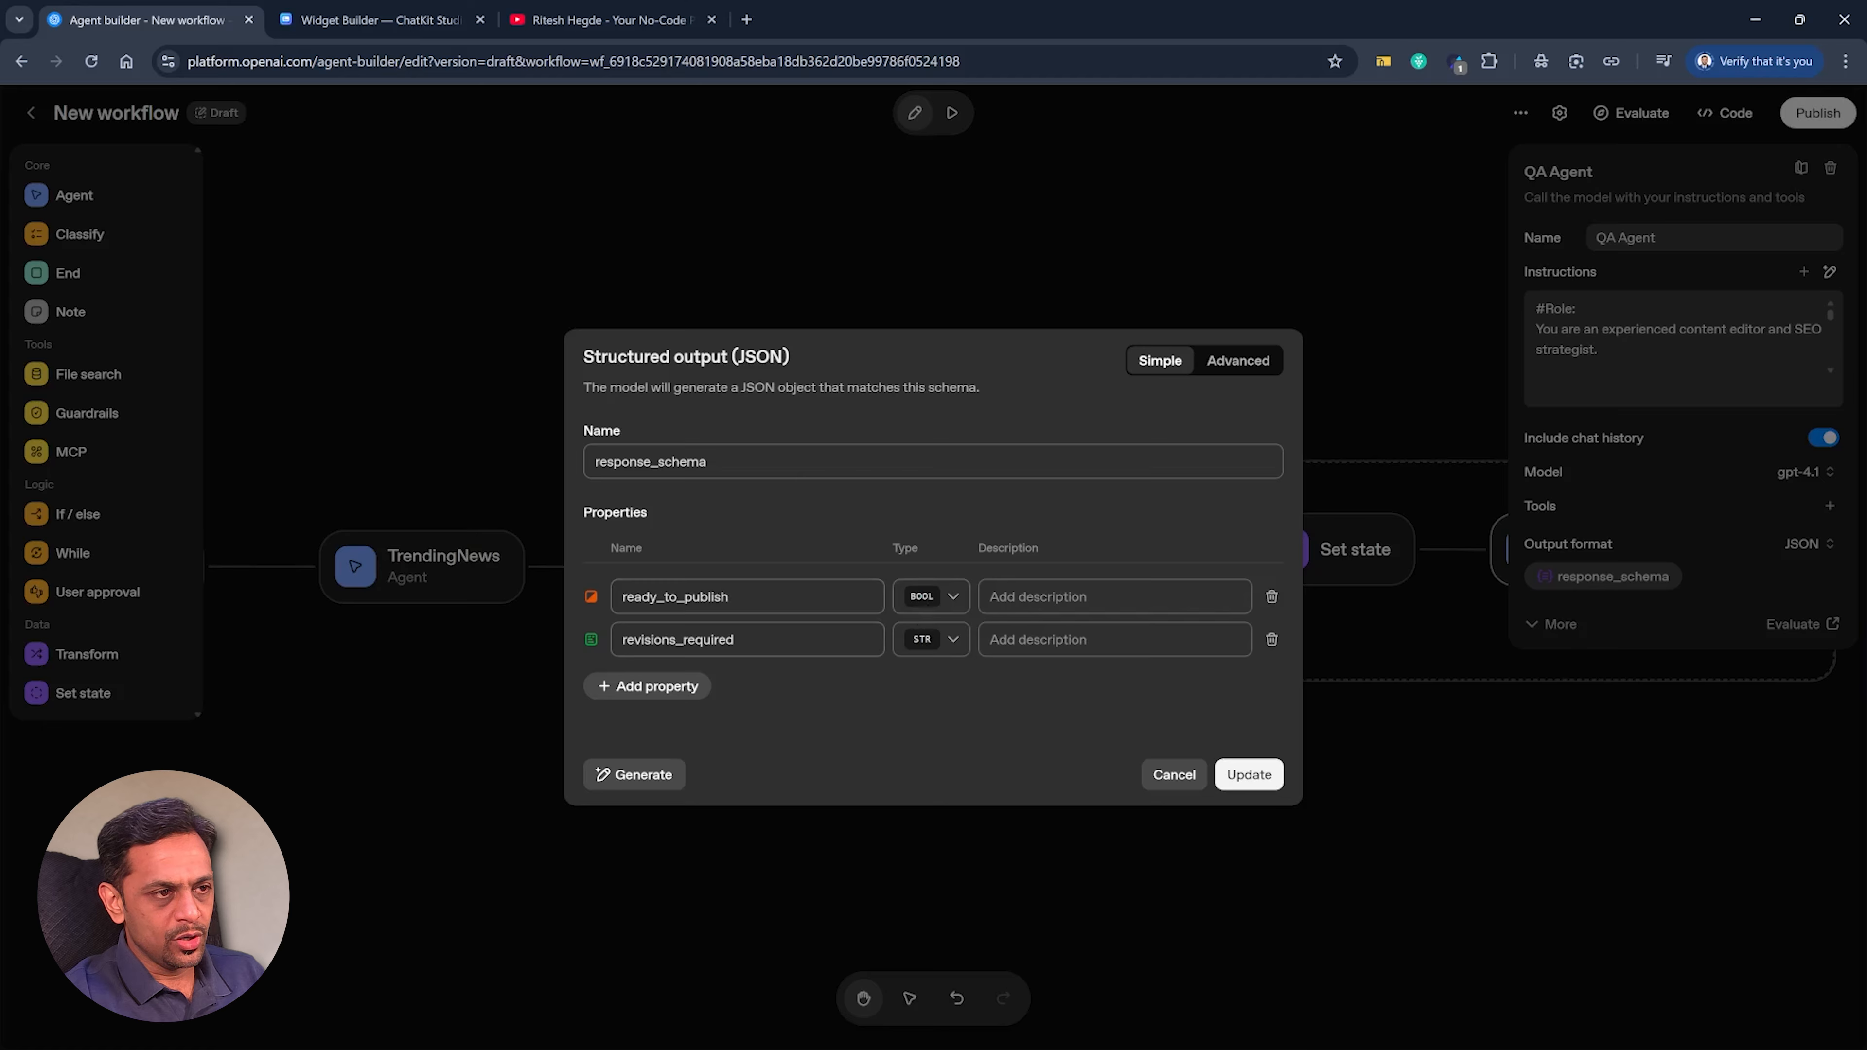
pyautogui.click(1249, 775)
pyautogui.click(1388, 372)
# Add a Set state node after QA Agent that assigns its parsed revisions_required output to the variable revisions_required.
pyautogui.moveTo(1320, 395); pyautogui.dragTo(848, 370)
pyautogui.moveTo(1185, 527); pyautogui.dragTo(1238, 538)
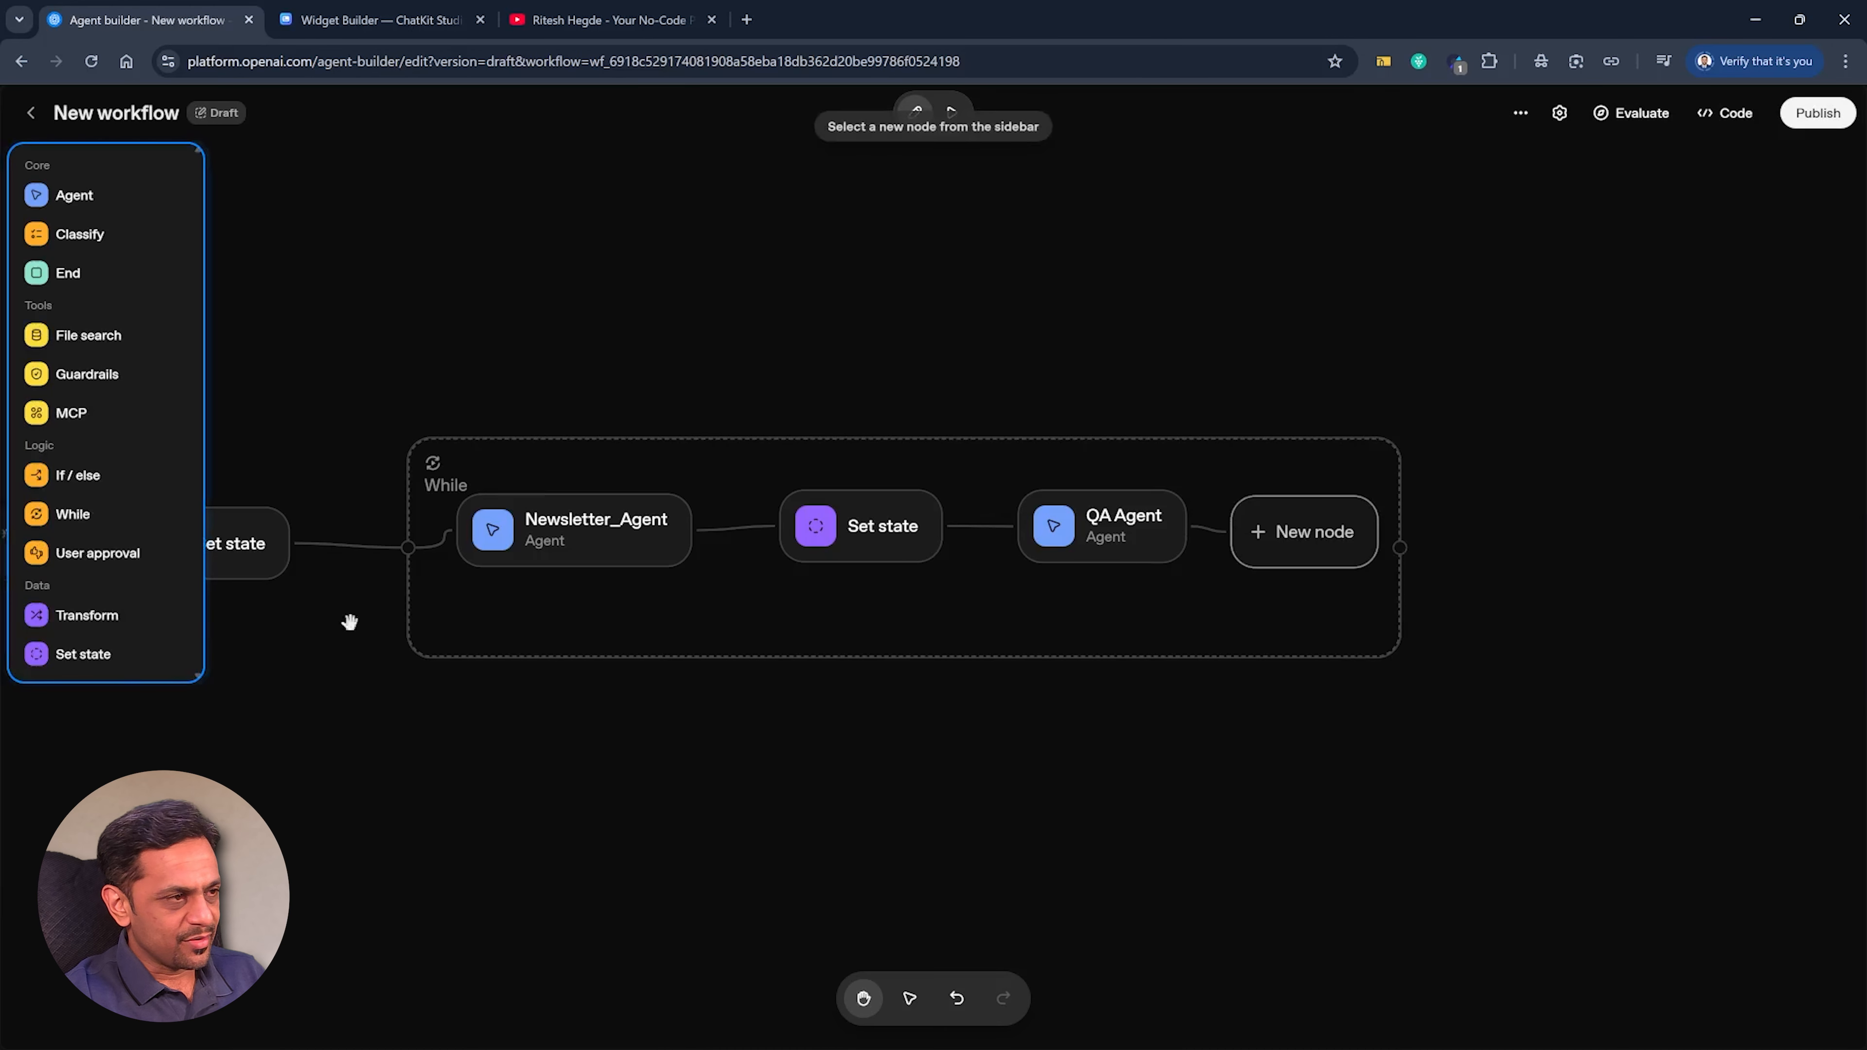
pyautogui.click(88, 654)
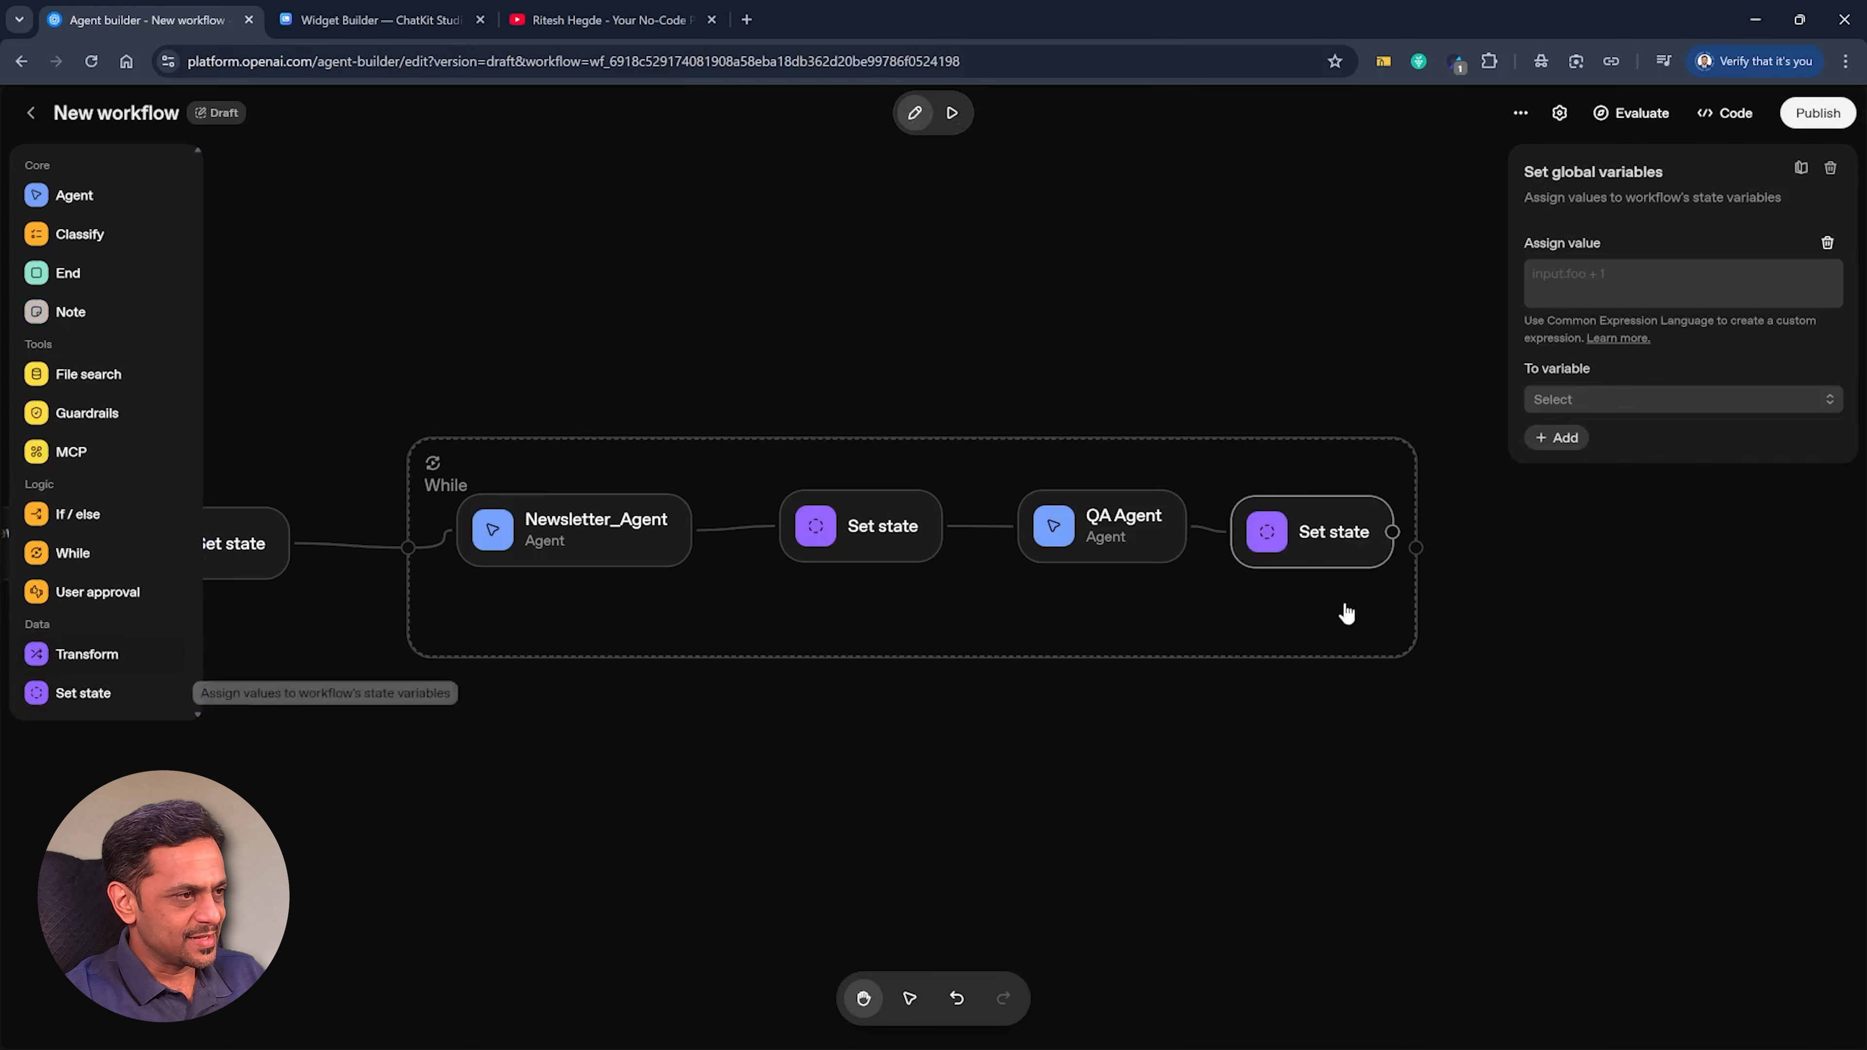
pyautogui.click(1563, 406)
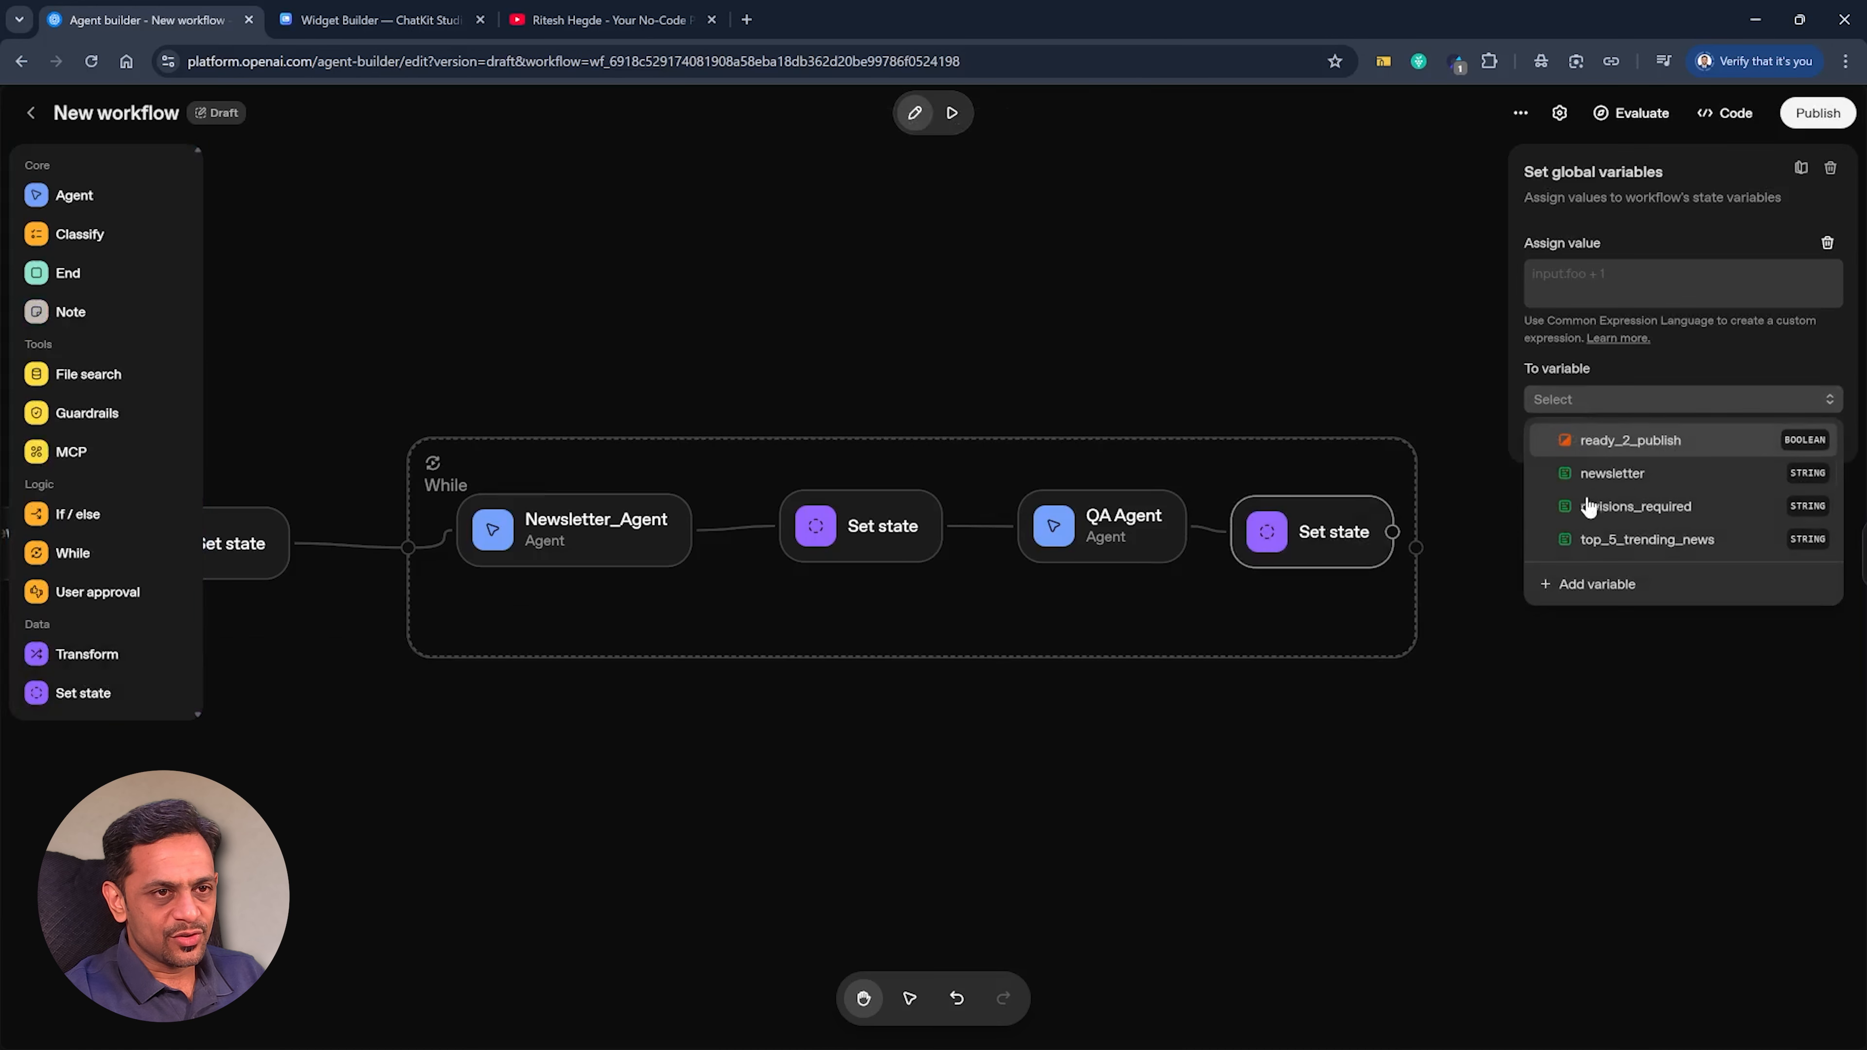
pyautogui.click(1618, 509)
pyautogui.click(1654, 283)
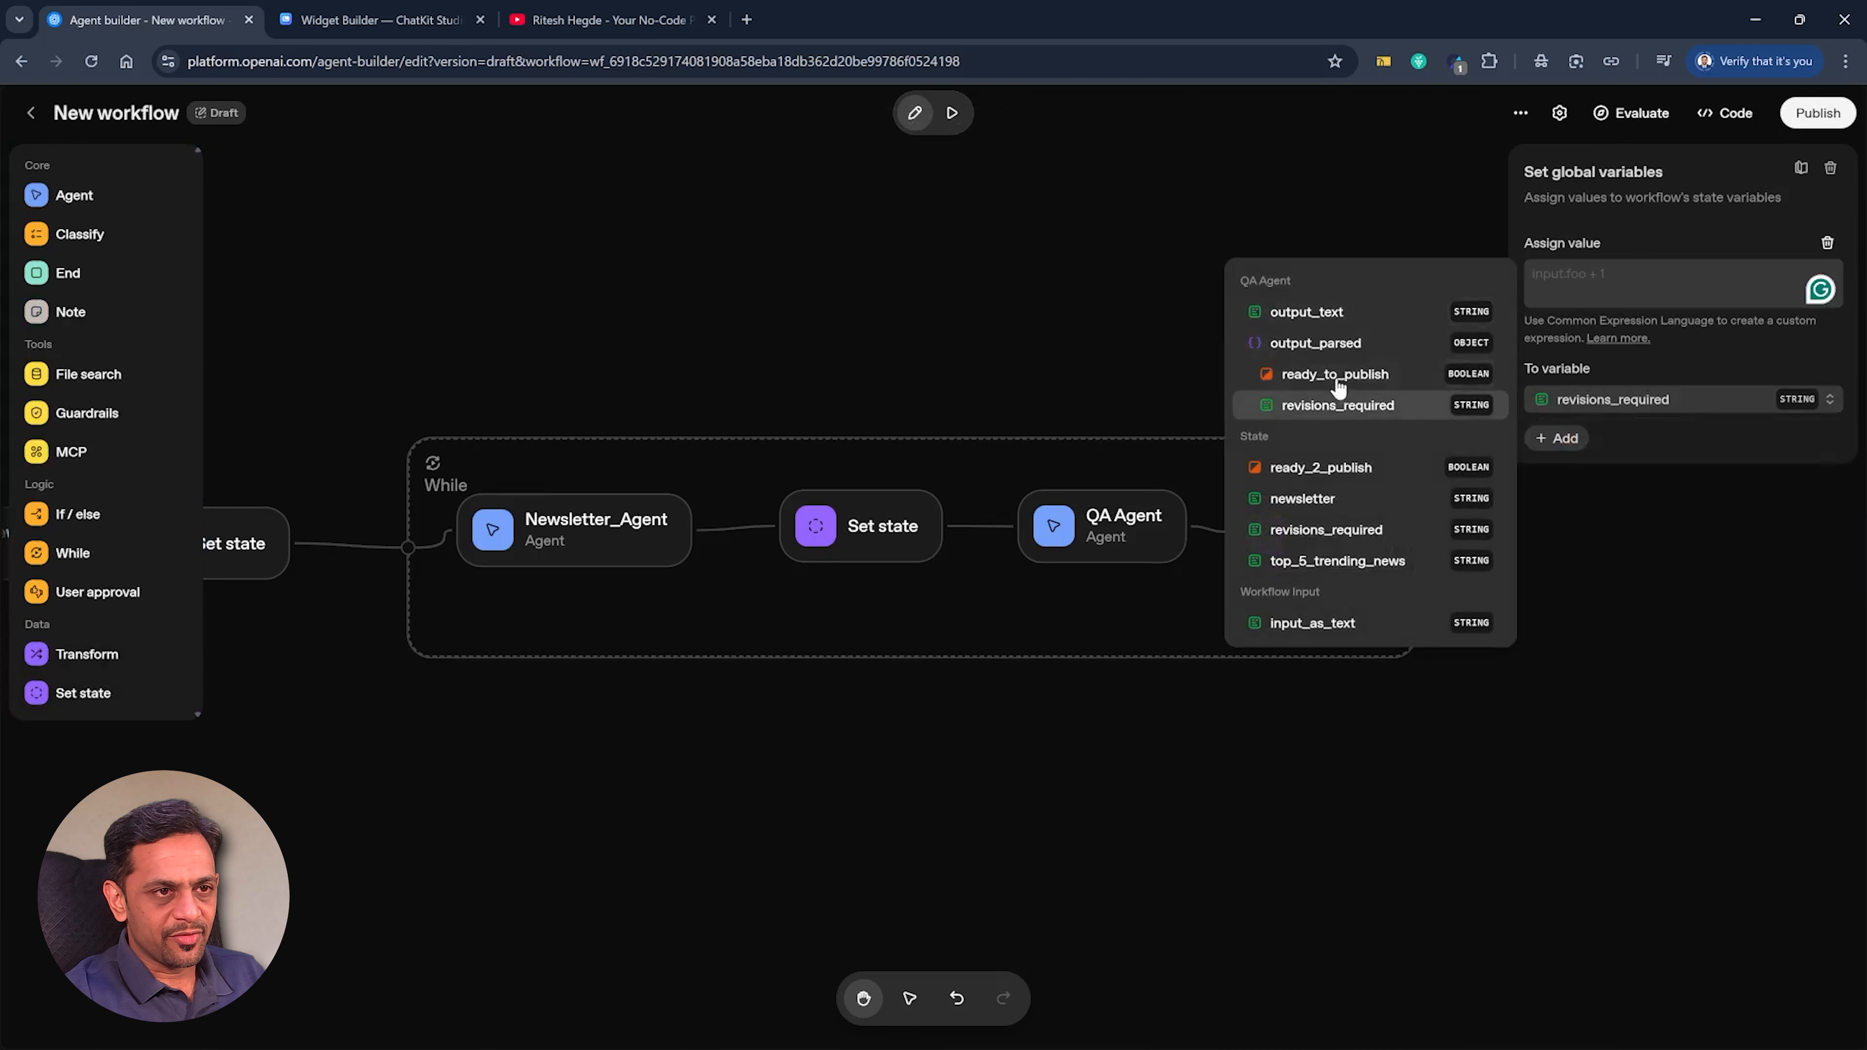
pyautogui.click(1335, 405)
# Add a second assignment to the same Set state node, storing QA Agent's parsed ready_to_publish output in ready_2_publish.
pyautogui.click(1559, 419)
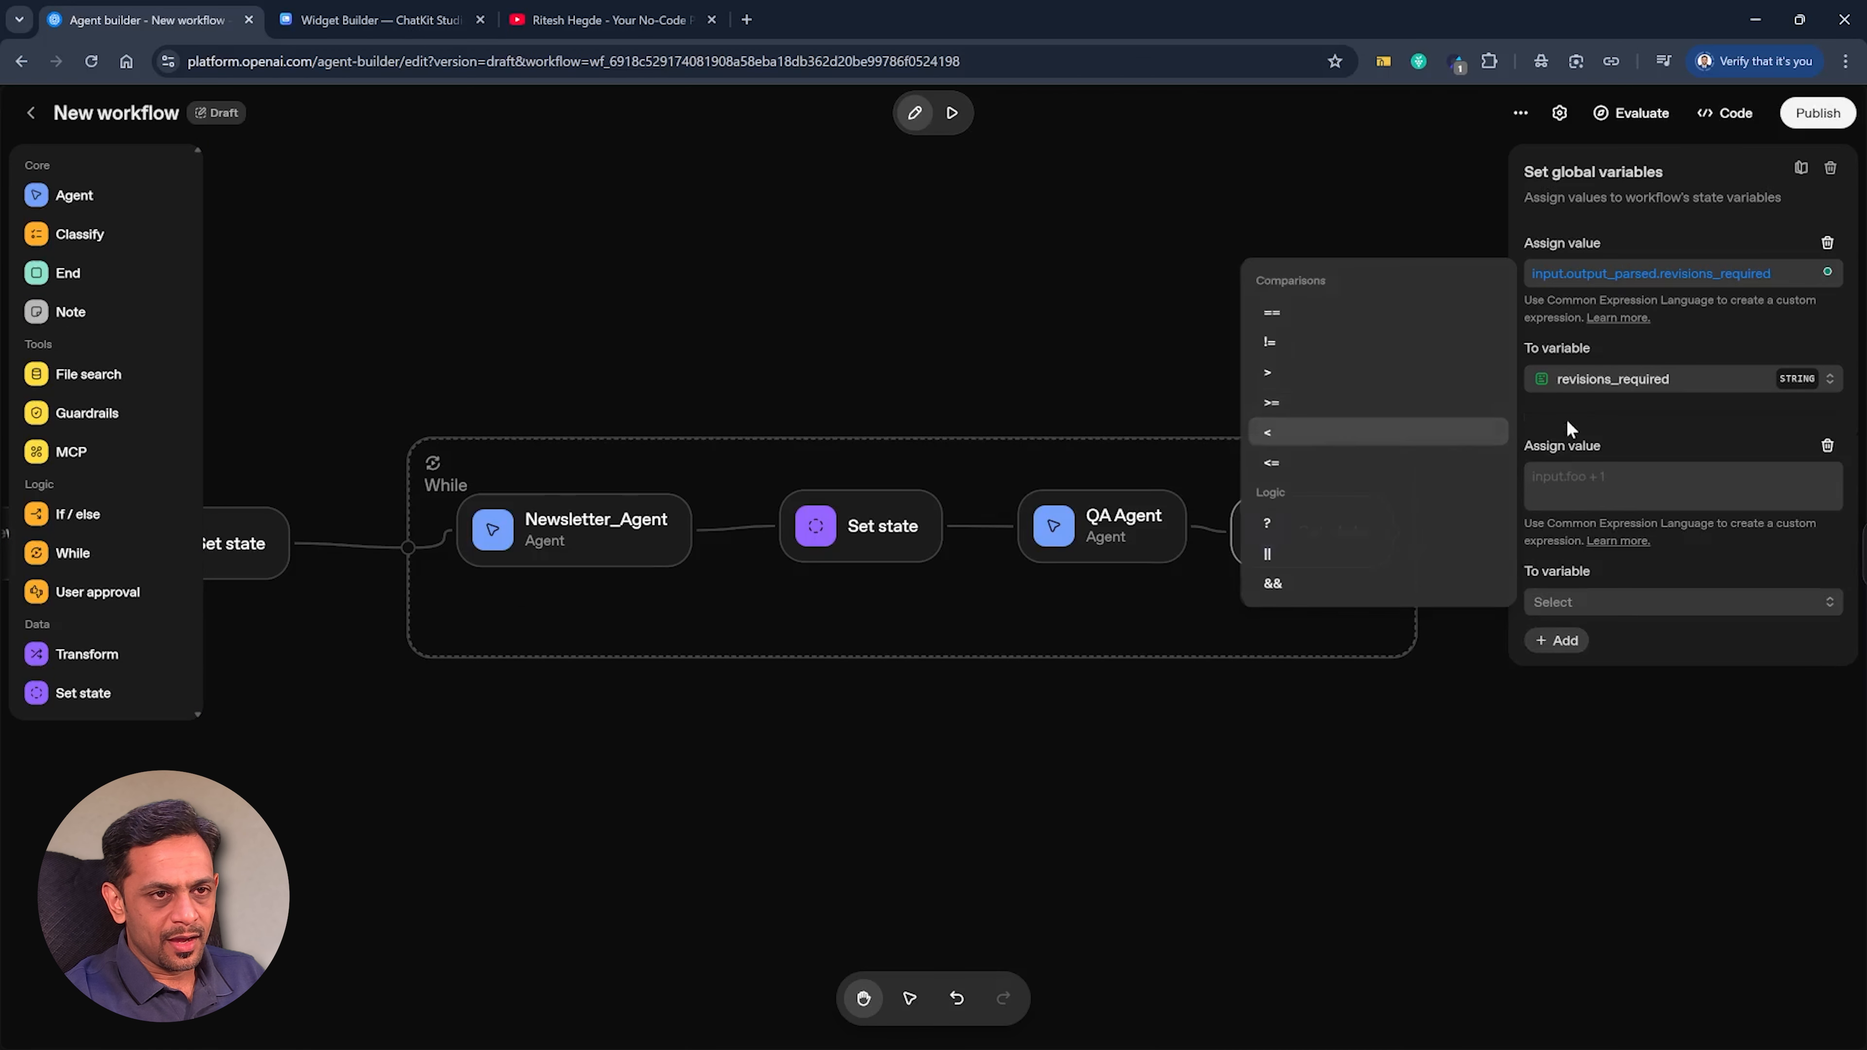
pyautogui.click(1584, 607)
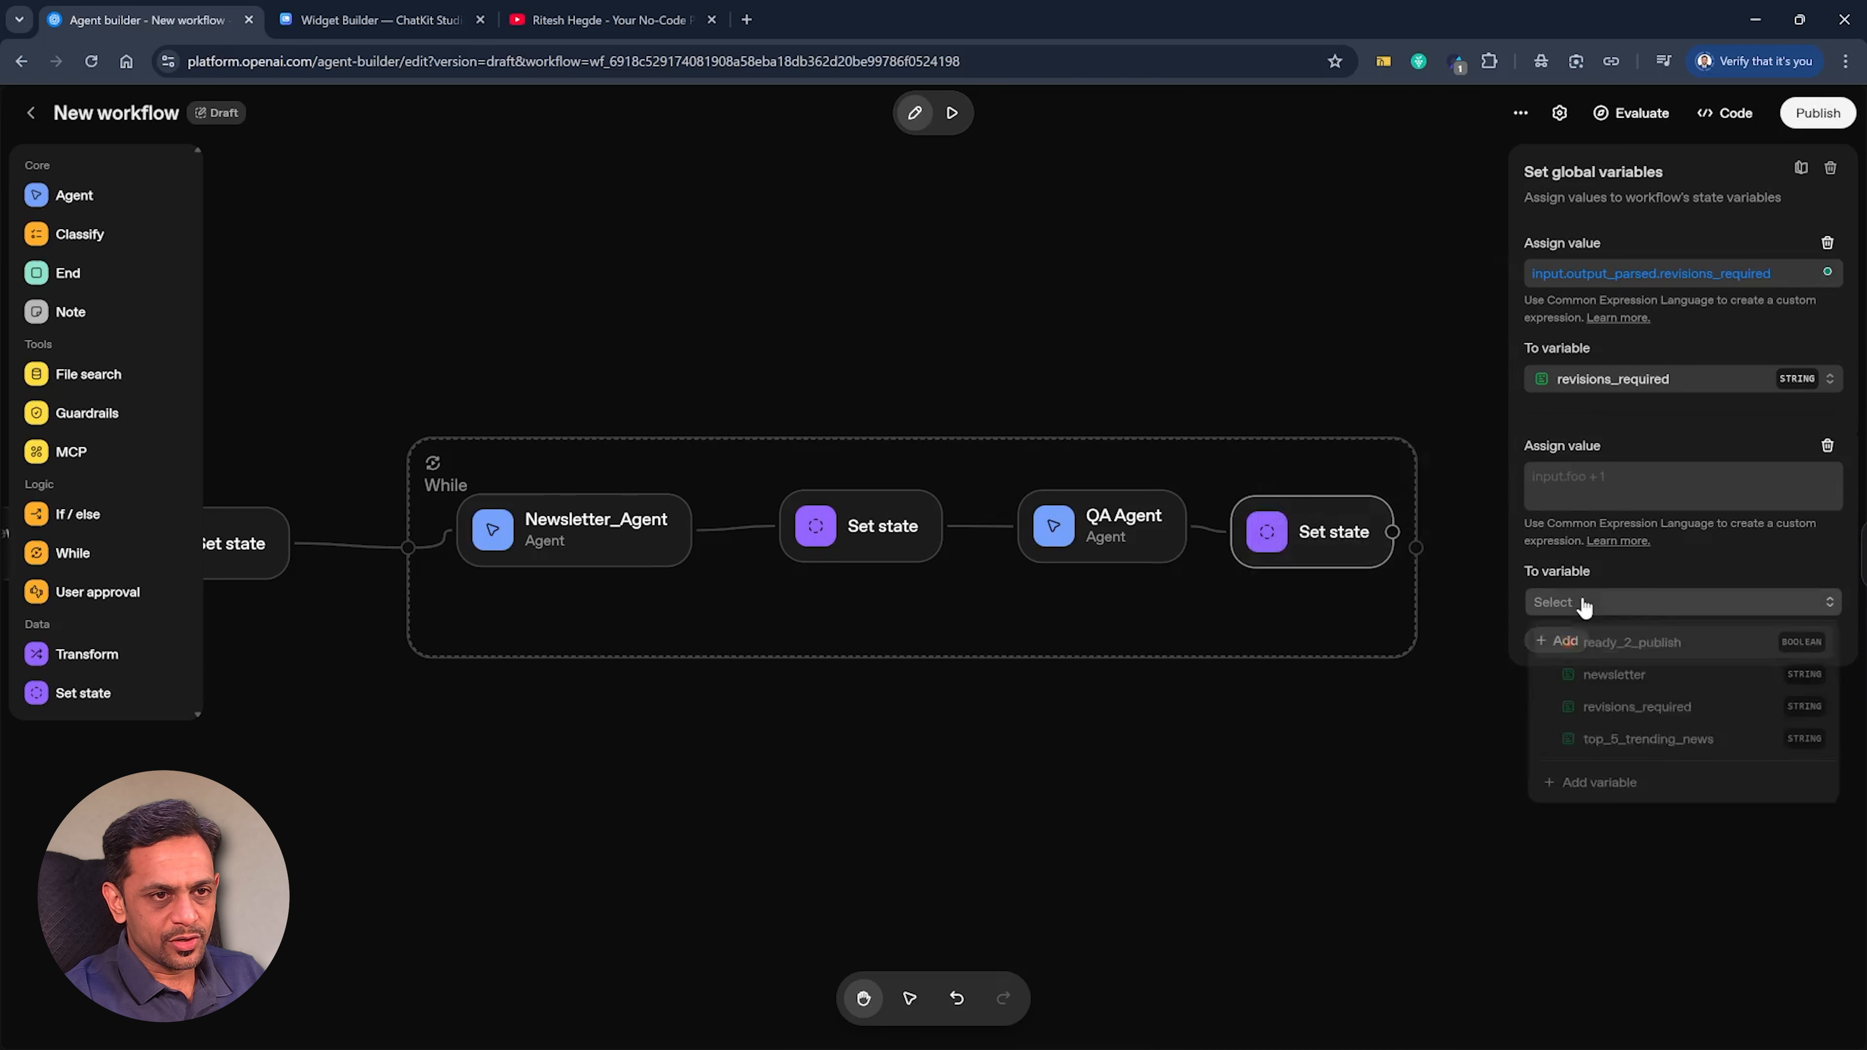
pyautogui.click(1612, 647)
pyautogui.click(1655, 486)
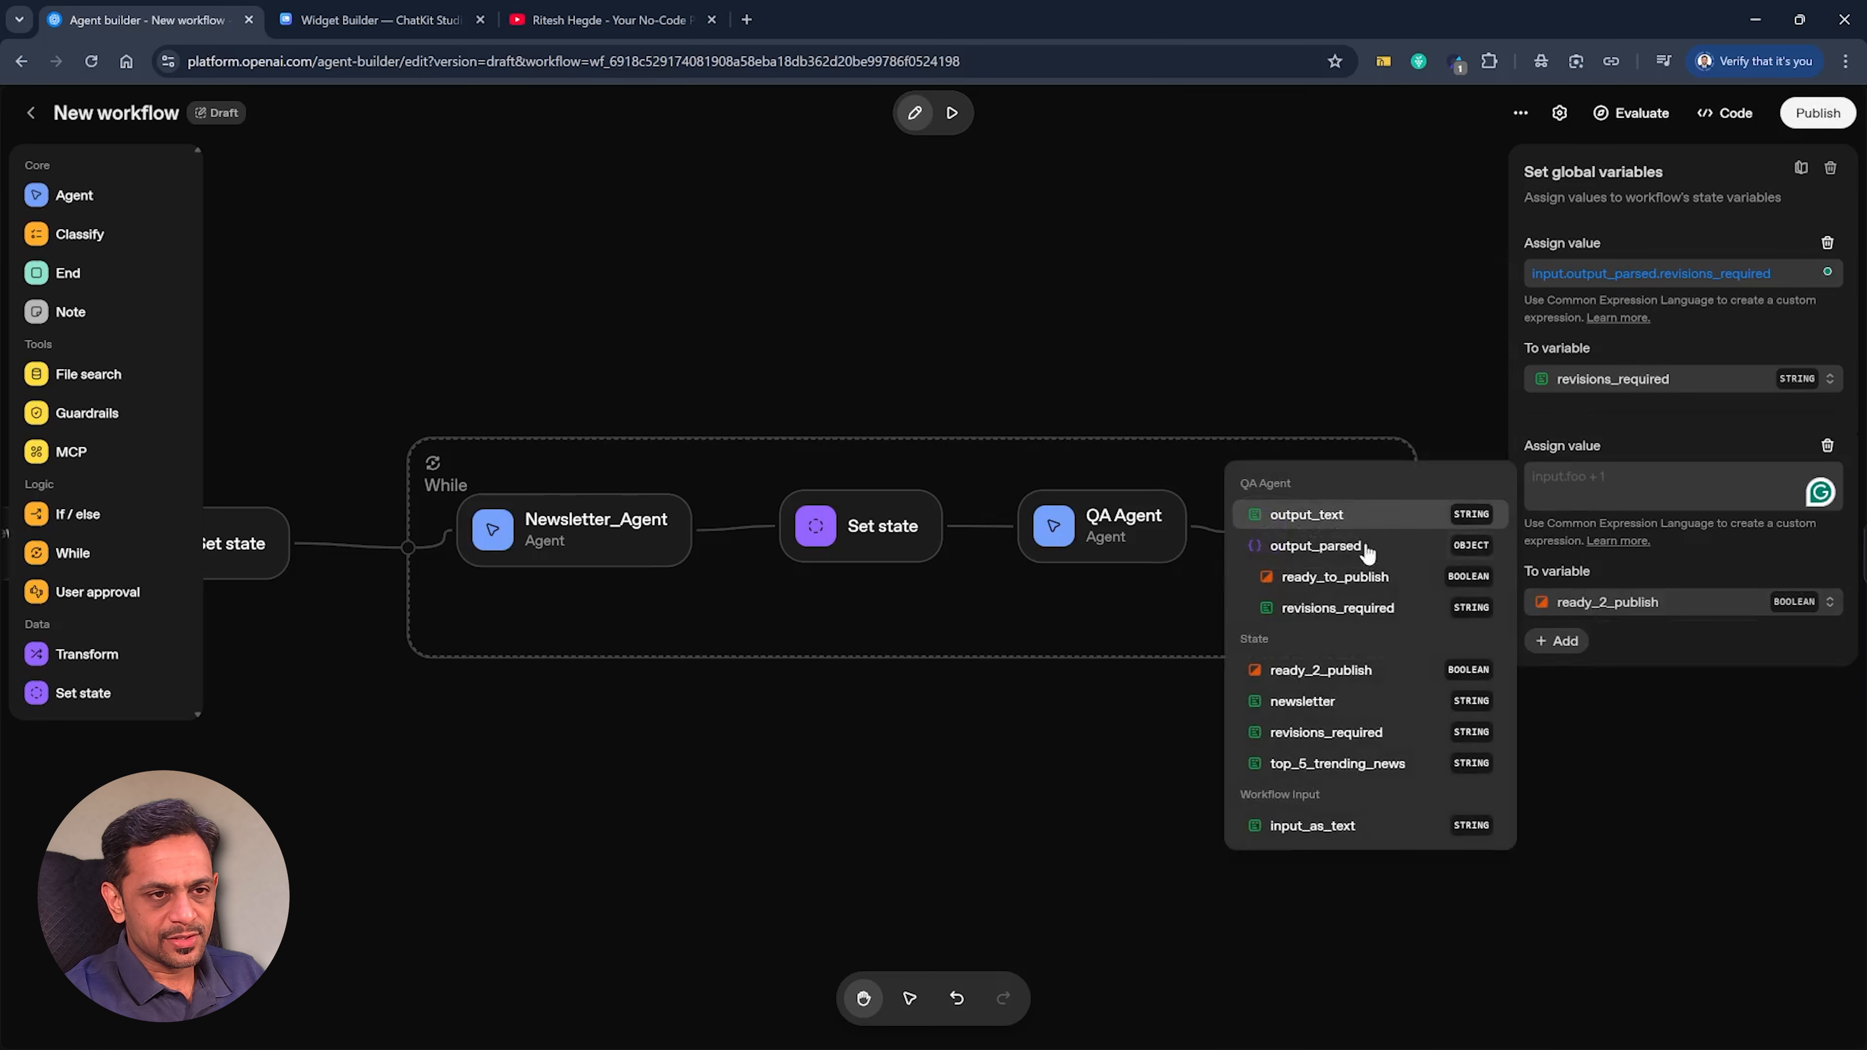
pyautogui.click(1331, 579)
pyautogui.click(1254, 367)
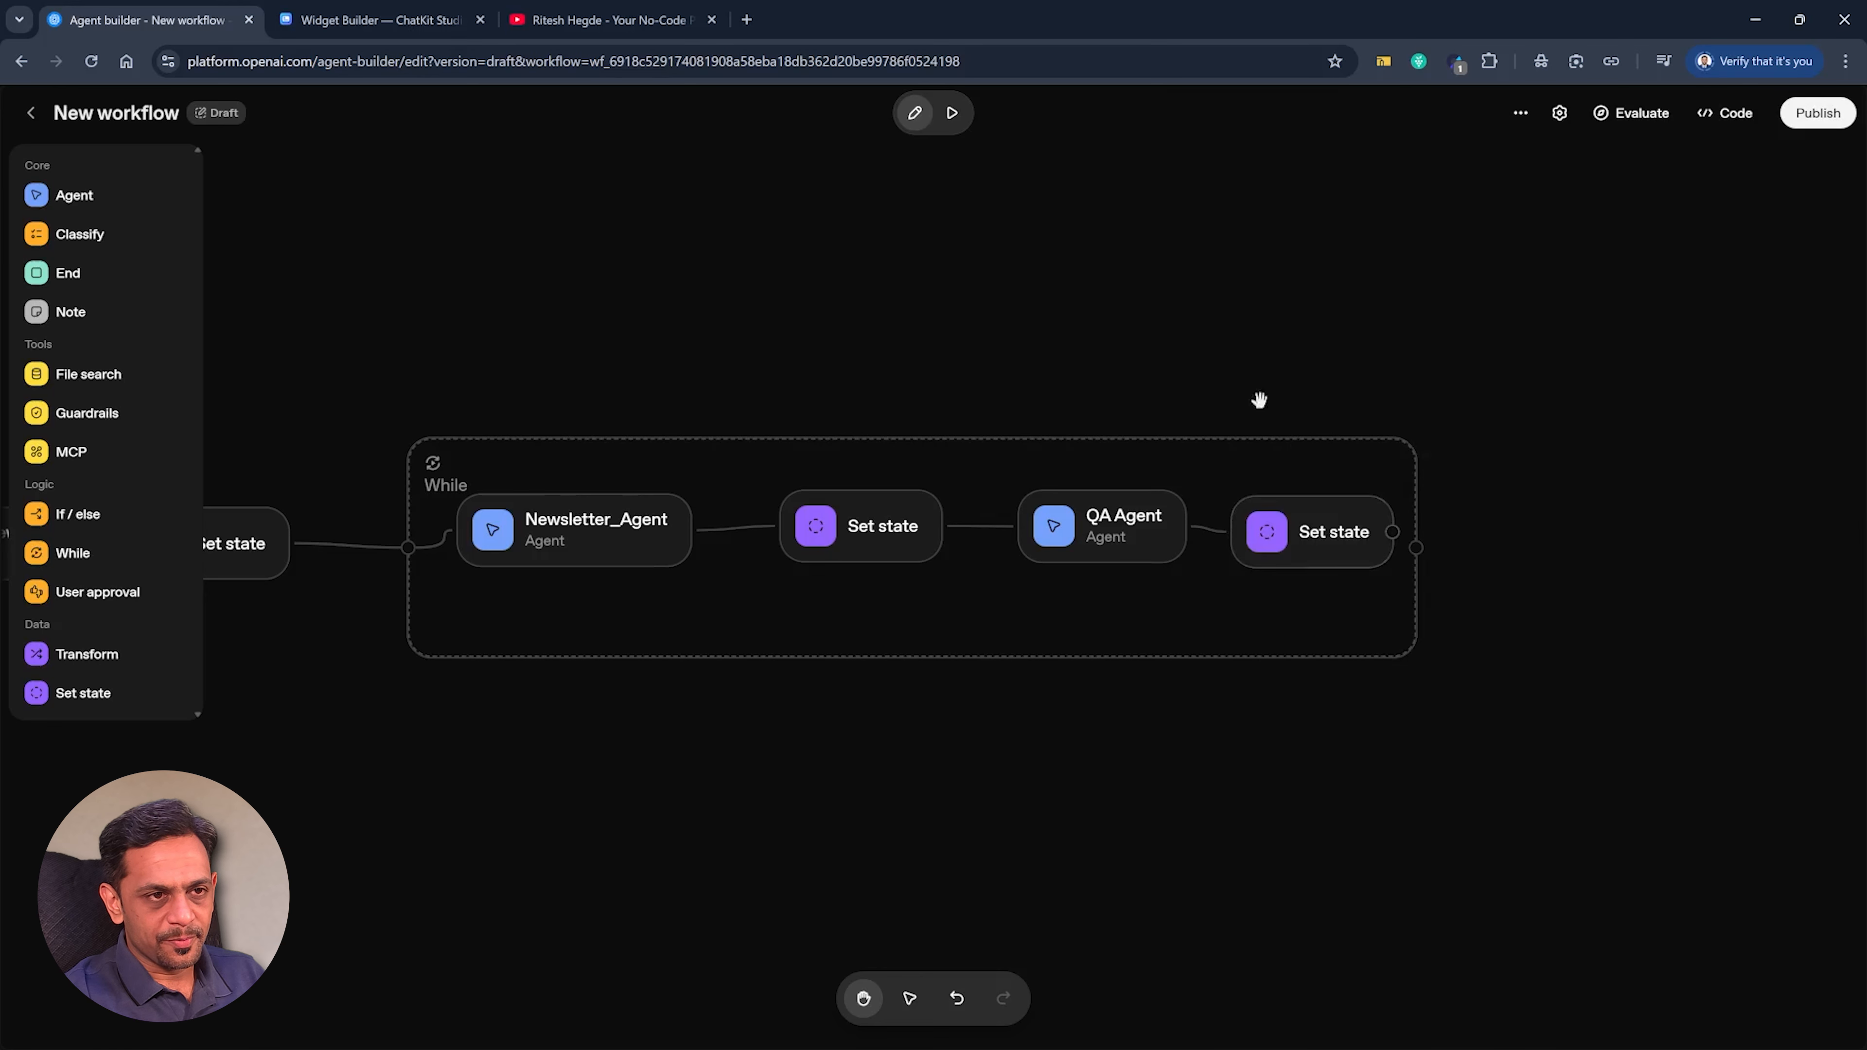
# Connect the last Set state node to the While loop's exit and make the loop condition state.ready_2_publish == false.
pyautogui.moveTo(1393, 532); pyautogui.dragTo(1416, 547)
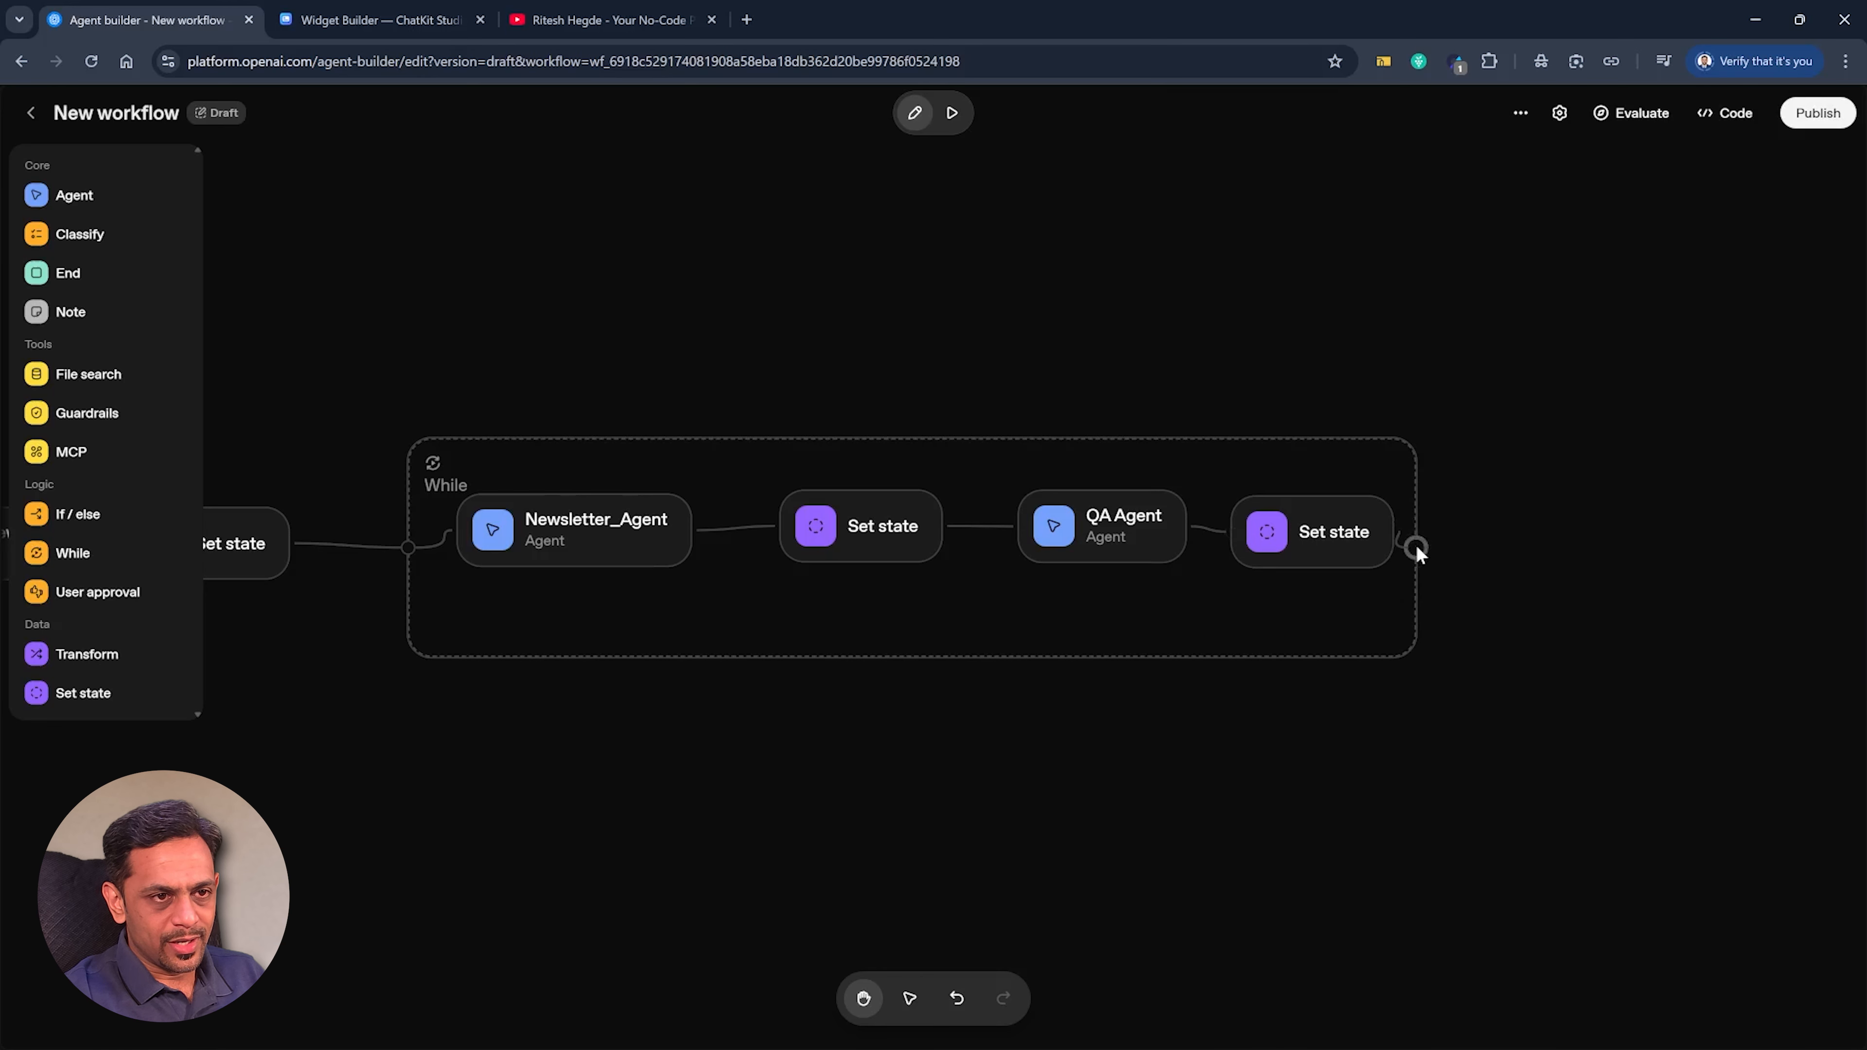
pyautogui.click(1406, 471)
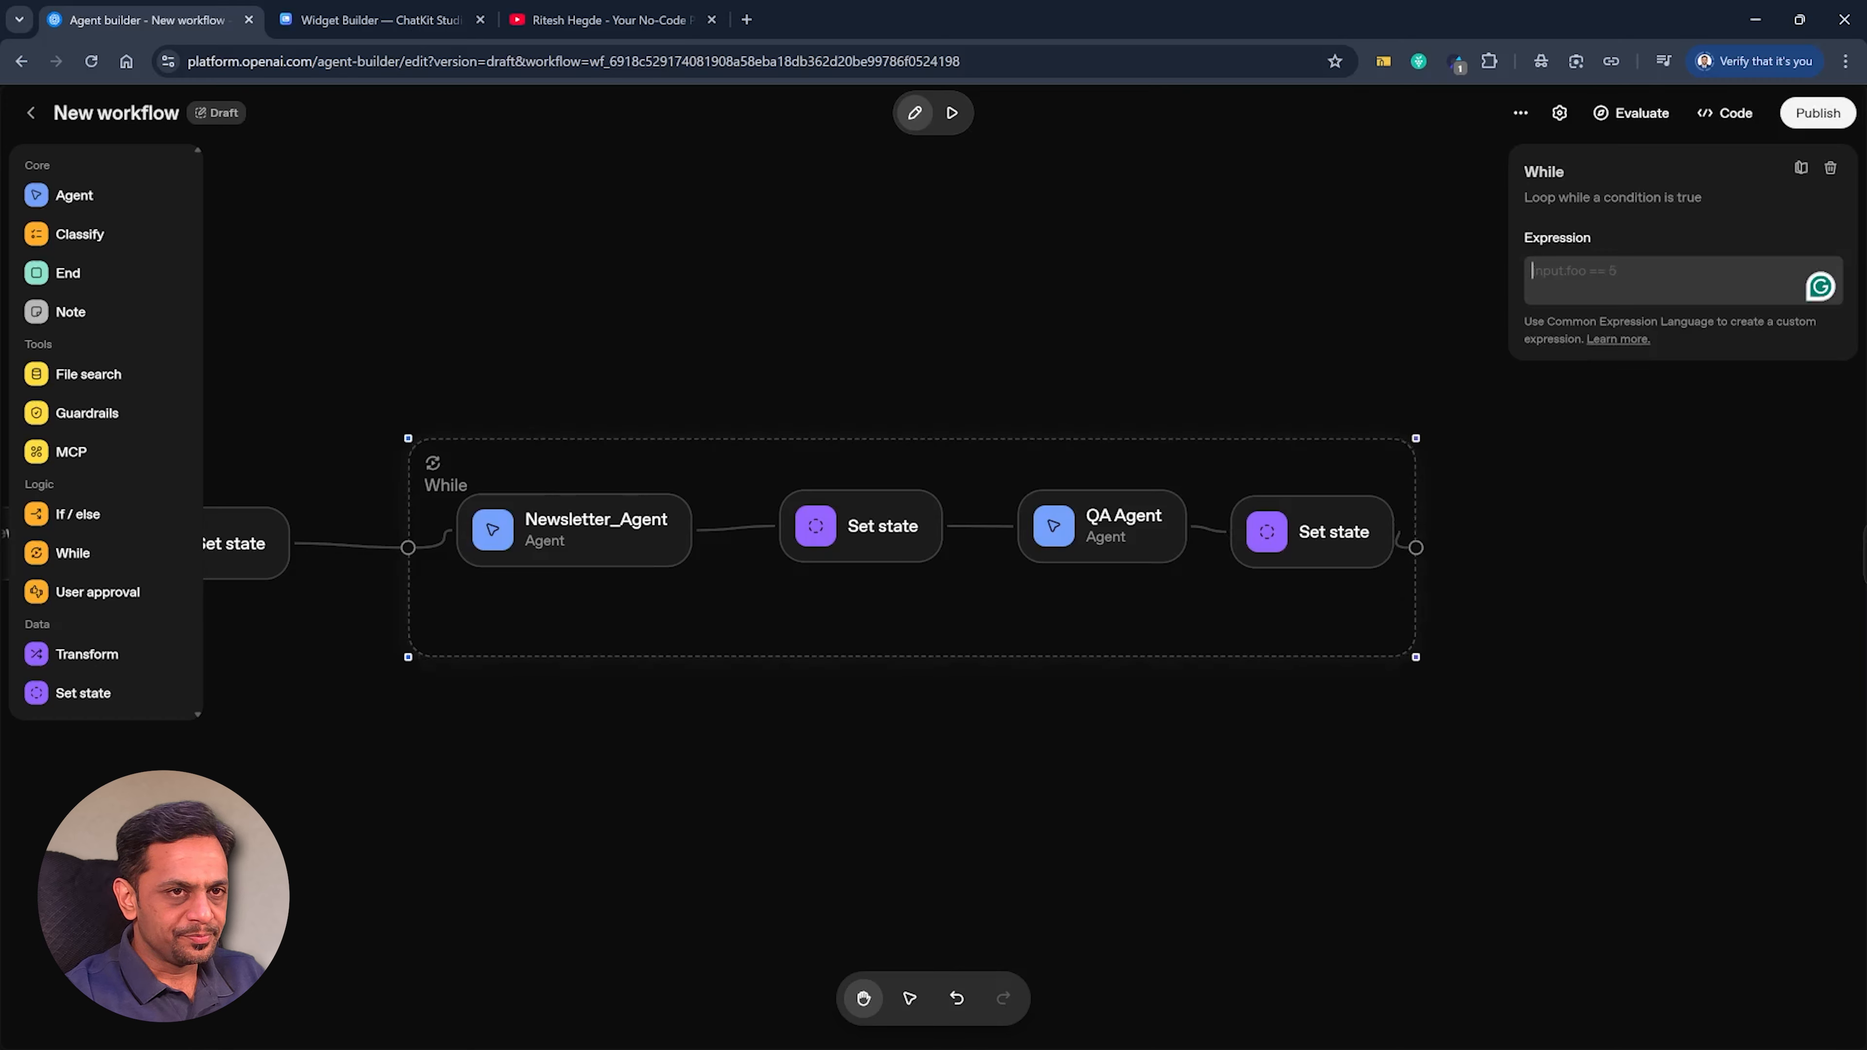
pyautogui.write('{')
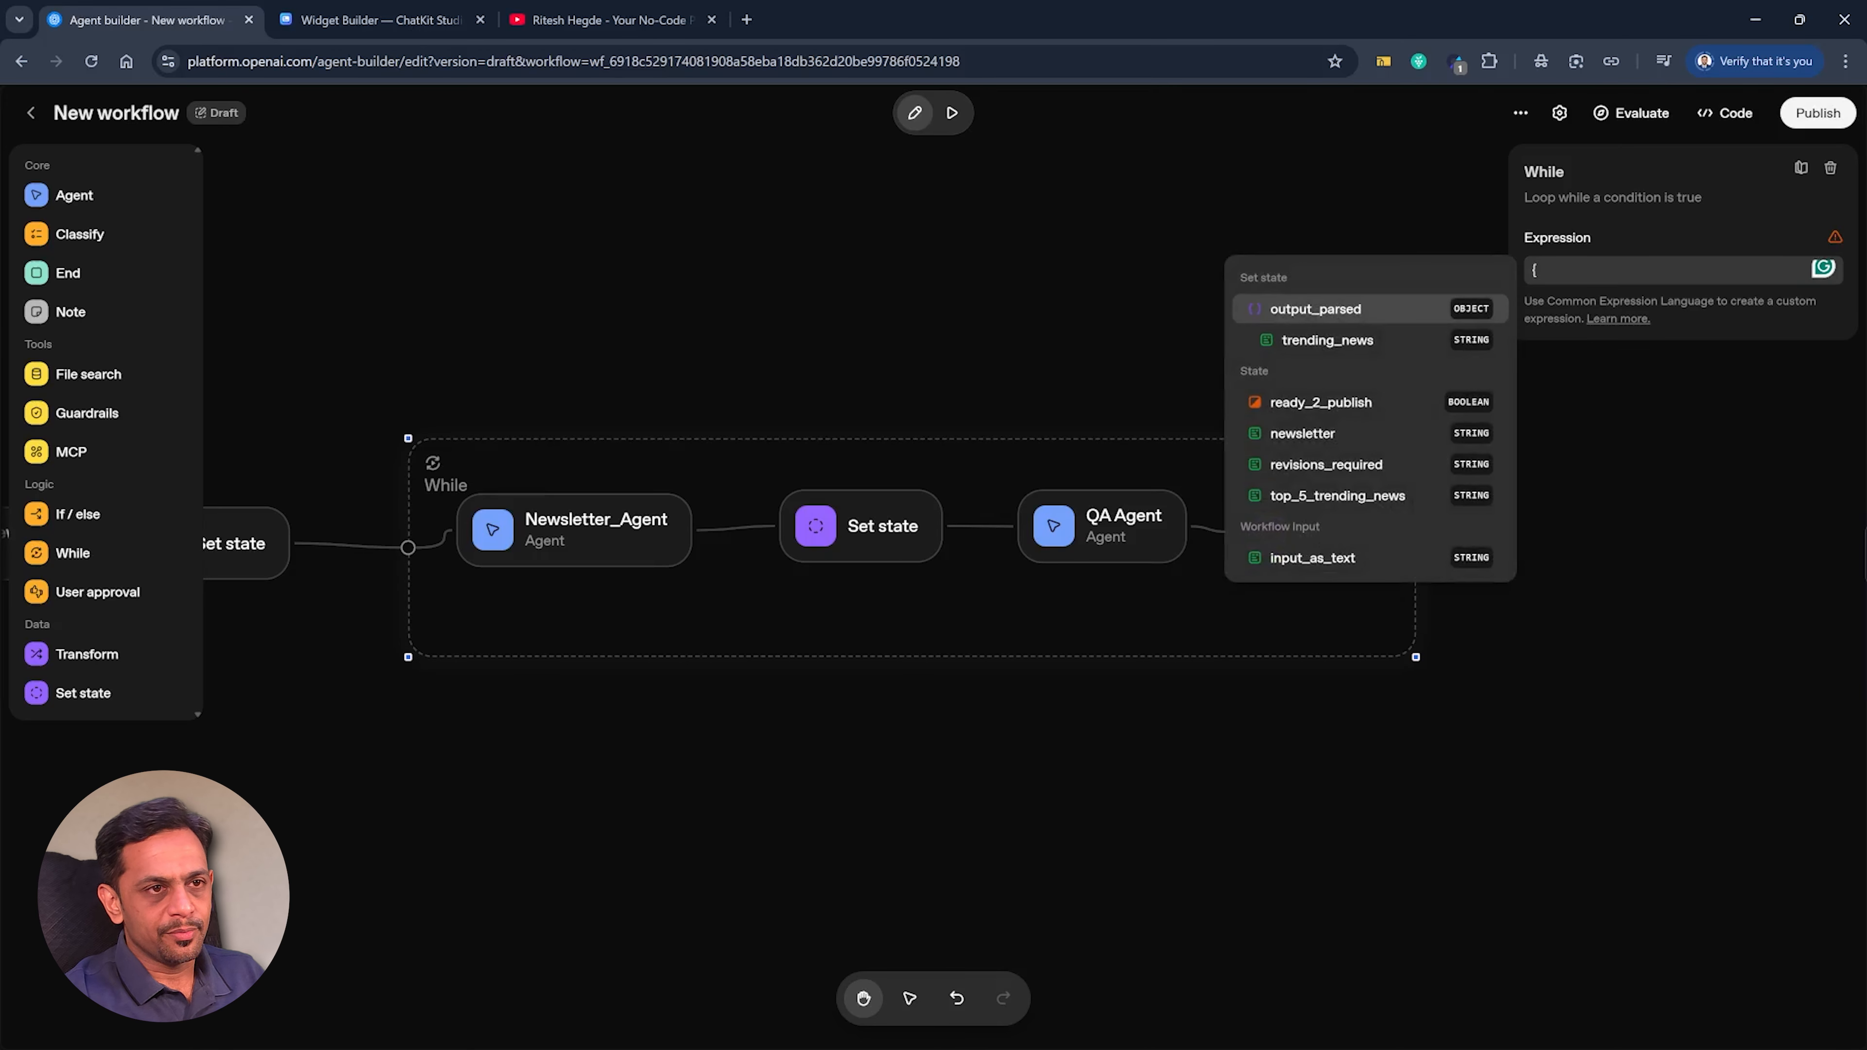
pyautogui.click(1291, 404)
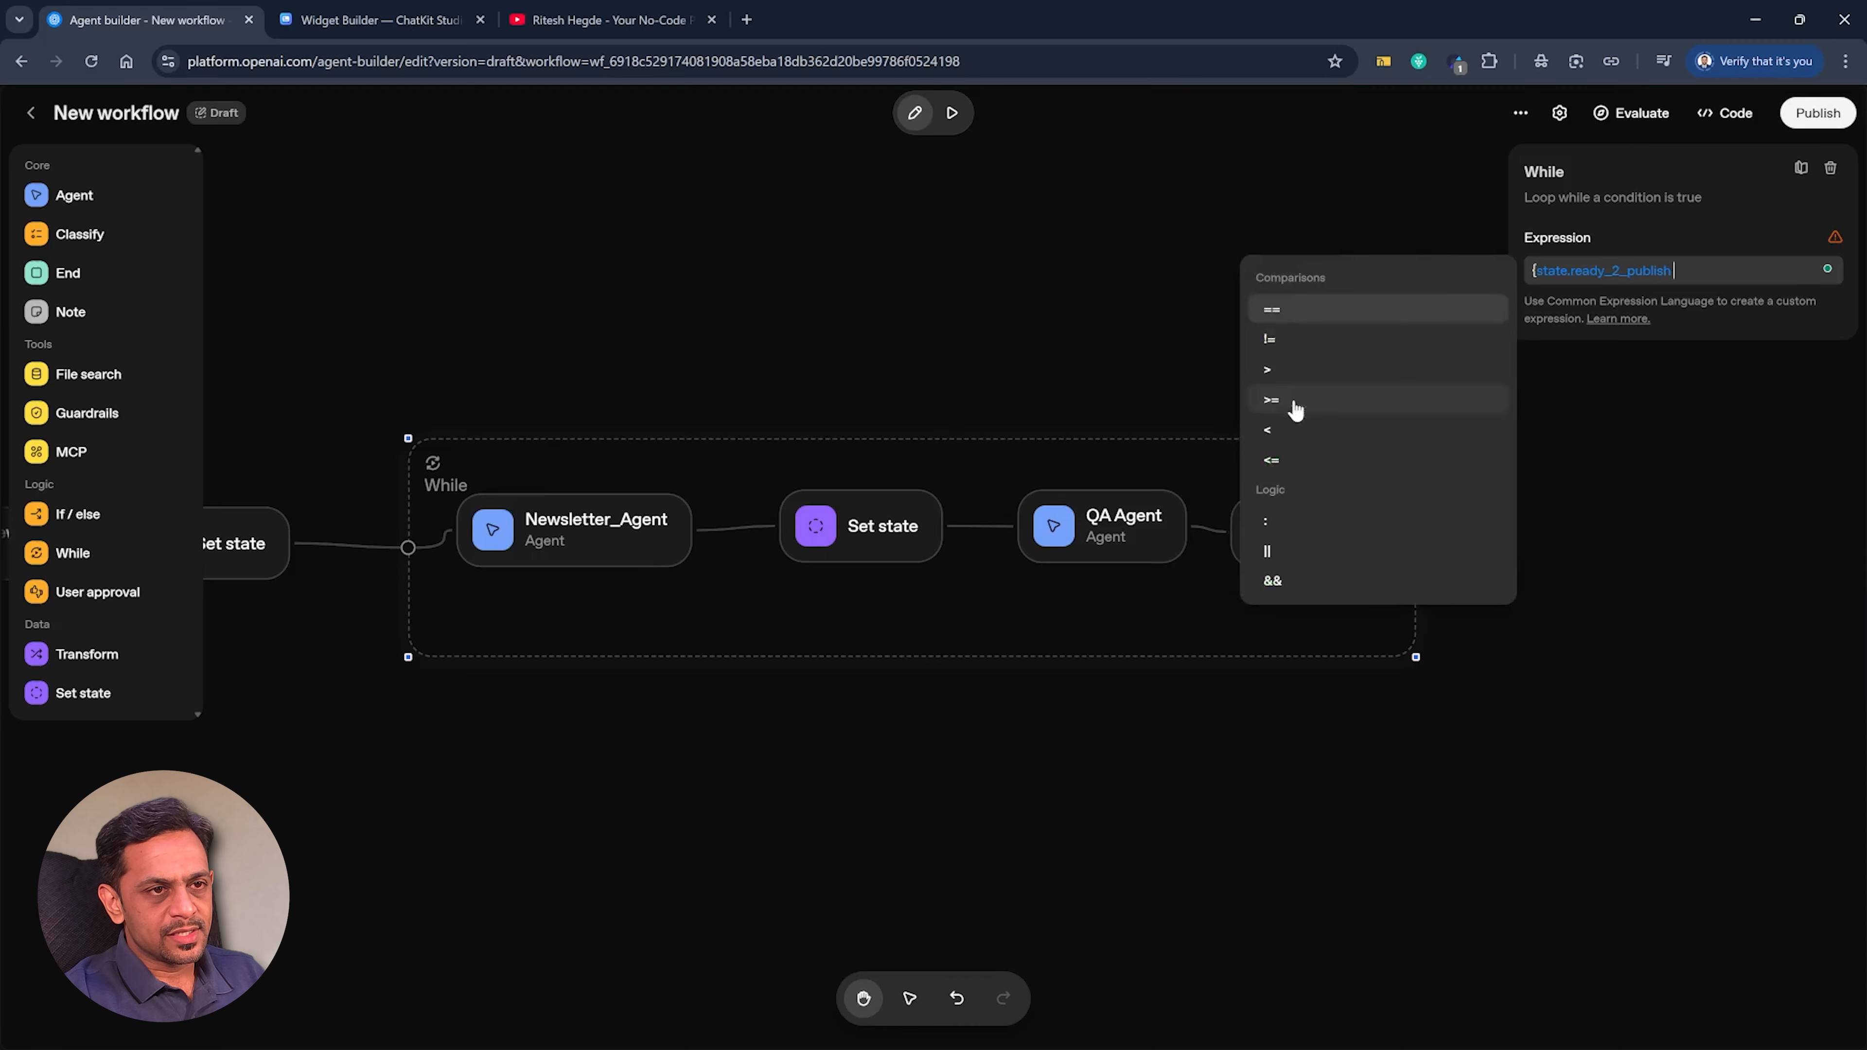
pyautogui.click(1272, 315)
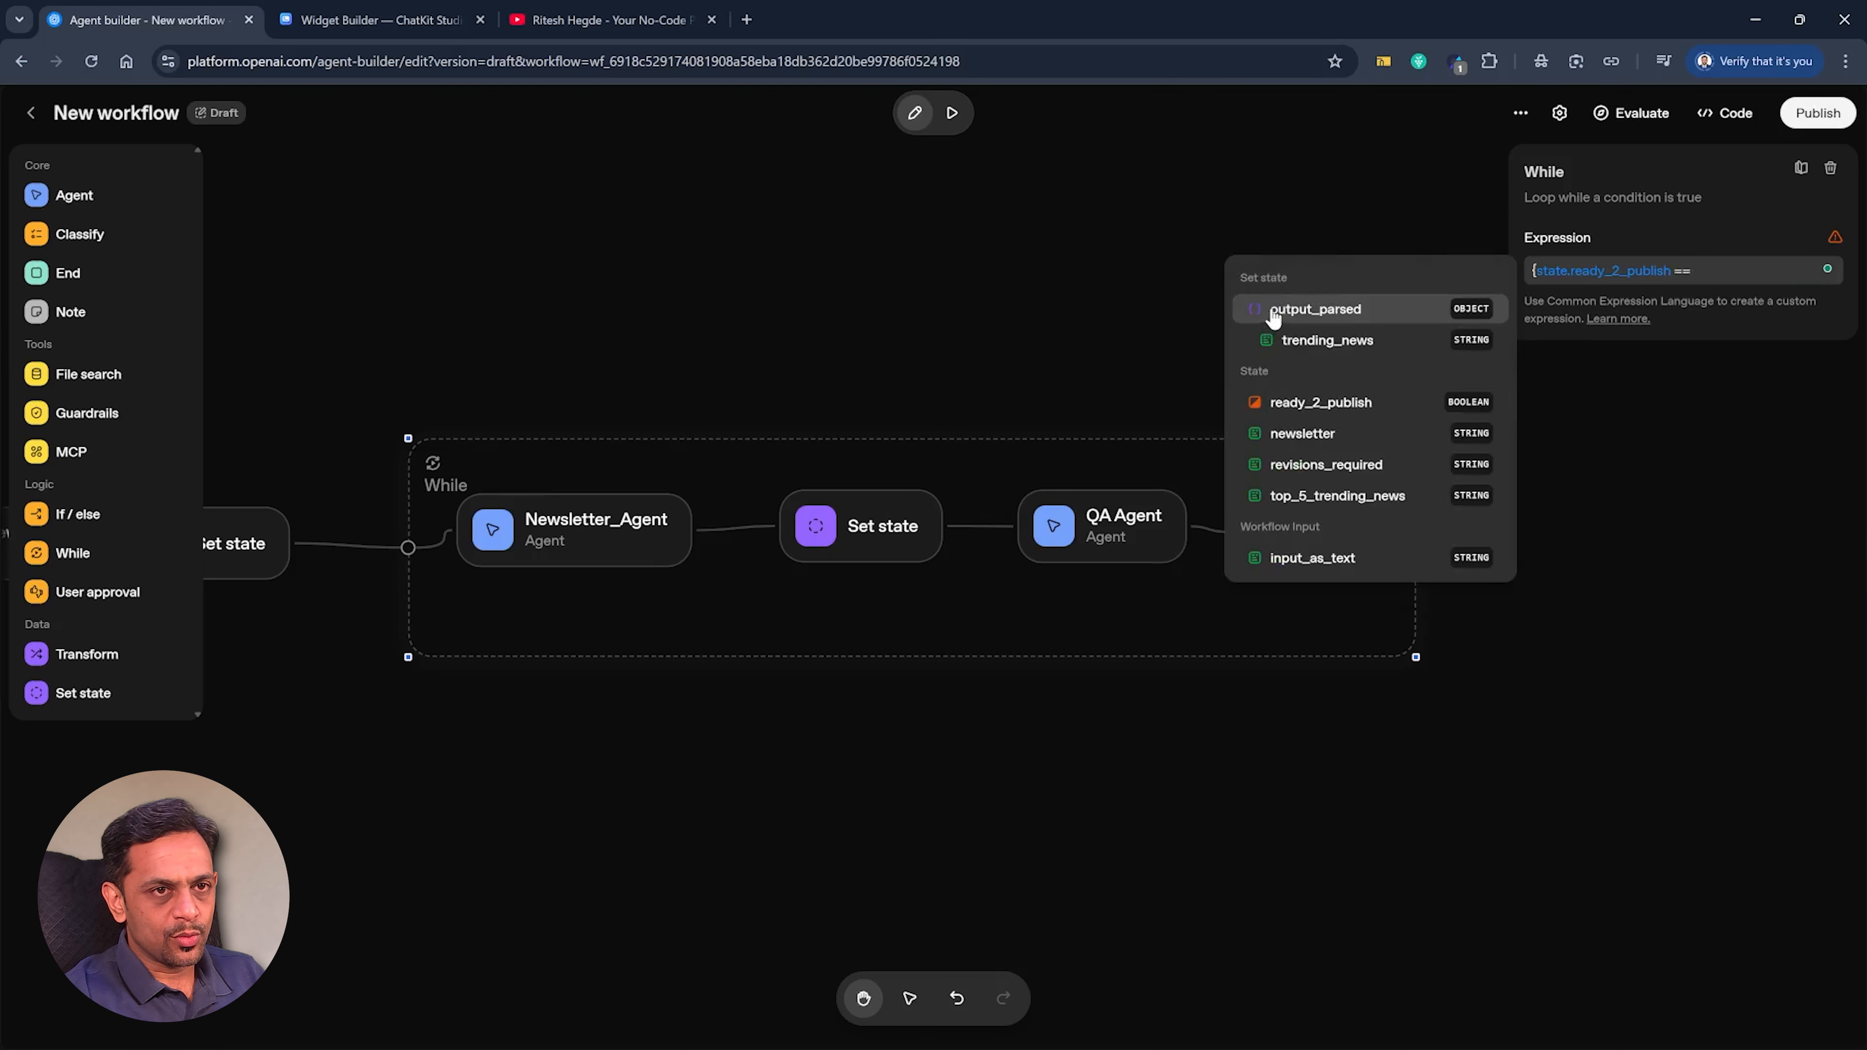
pyautogui.write('false')
pyautogui.click(1248, 264)
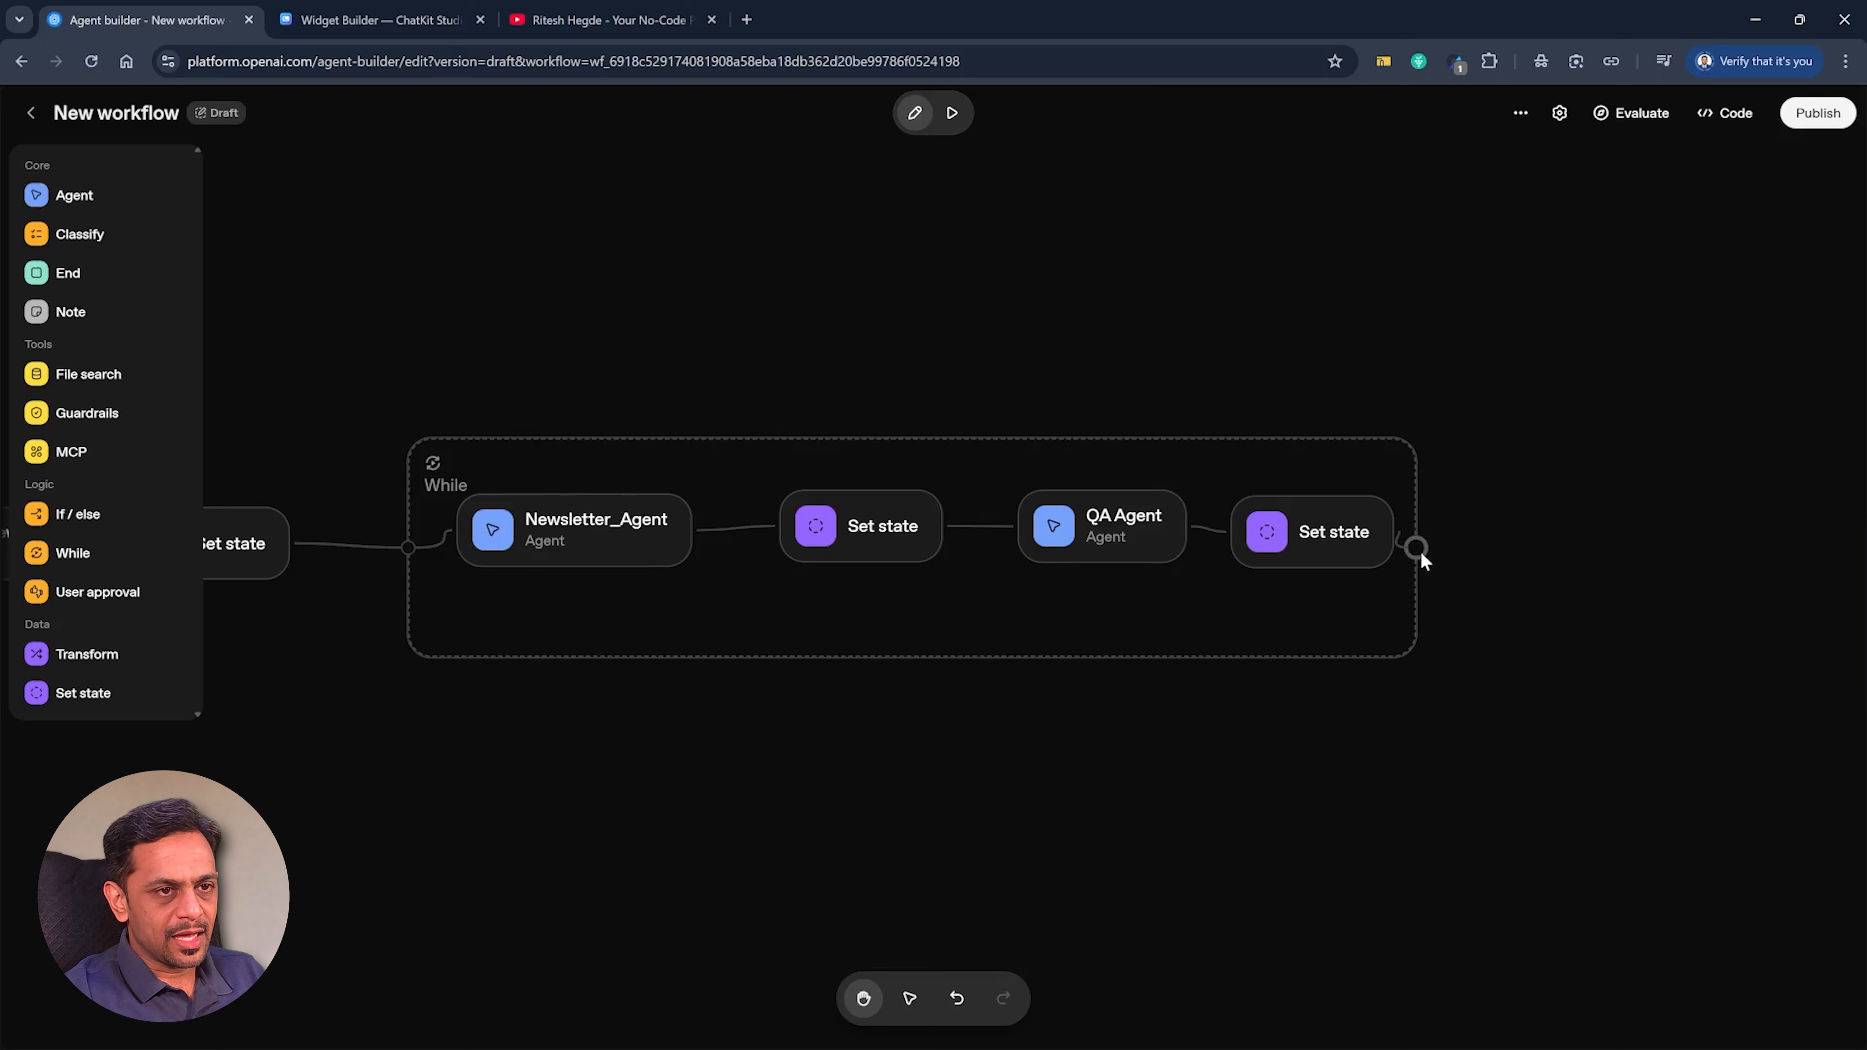
# Connect a new agent named Final Agent after the While loop and paste the newsletter display prompt as its instructions.
pyautogui.moveTo(1417, 549); pyautogui.dragTo(1581, 548)
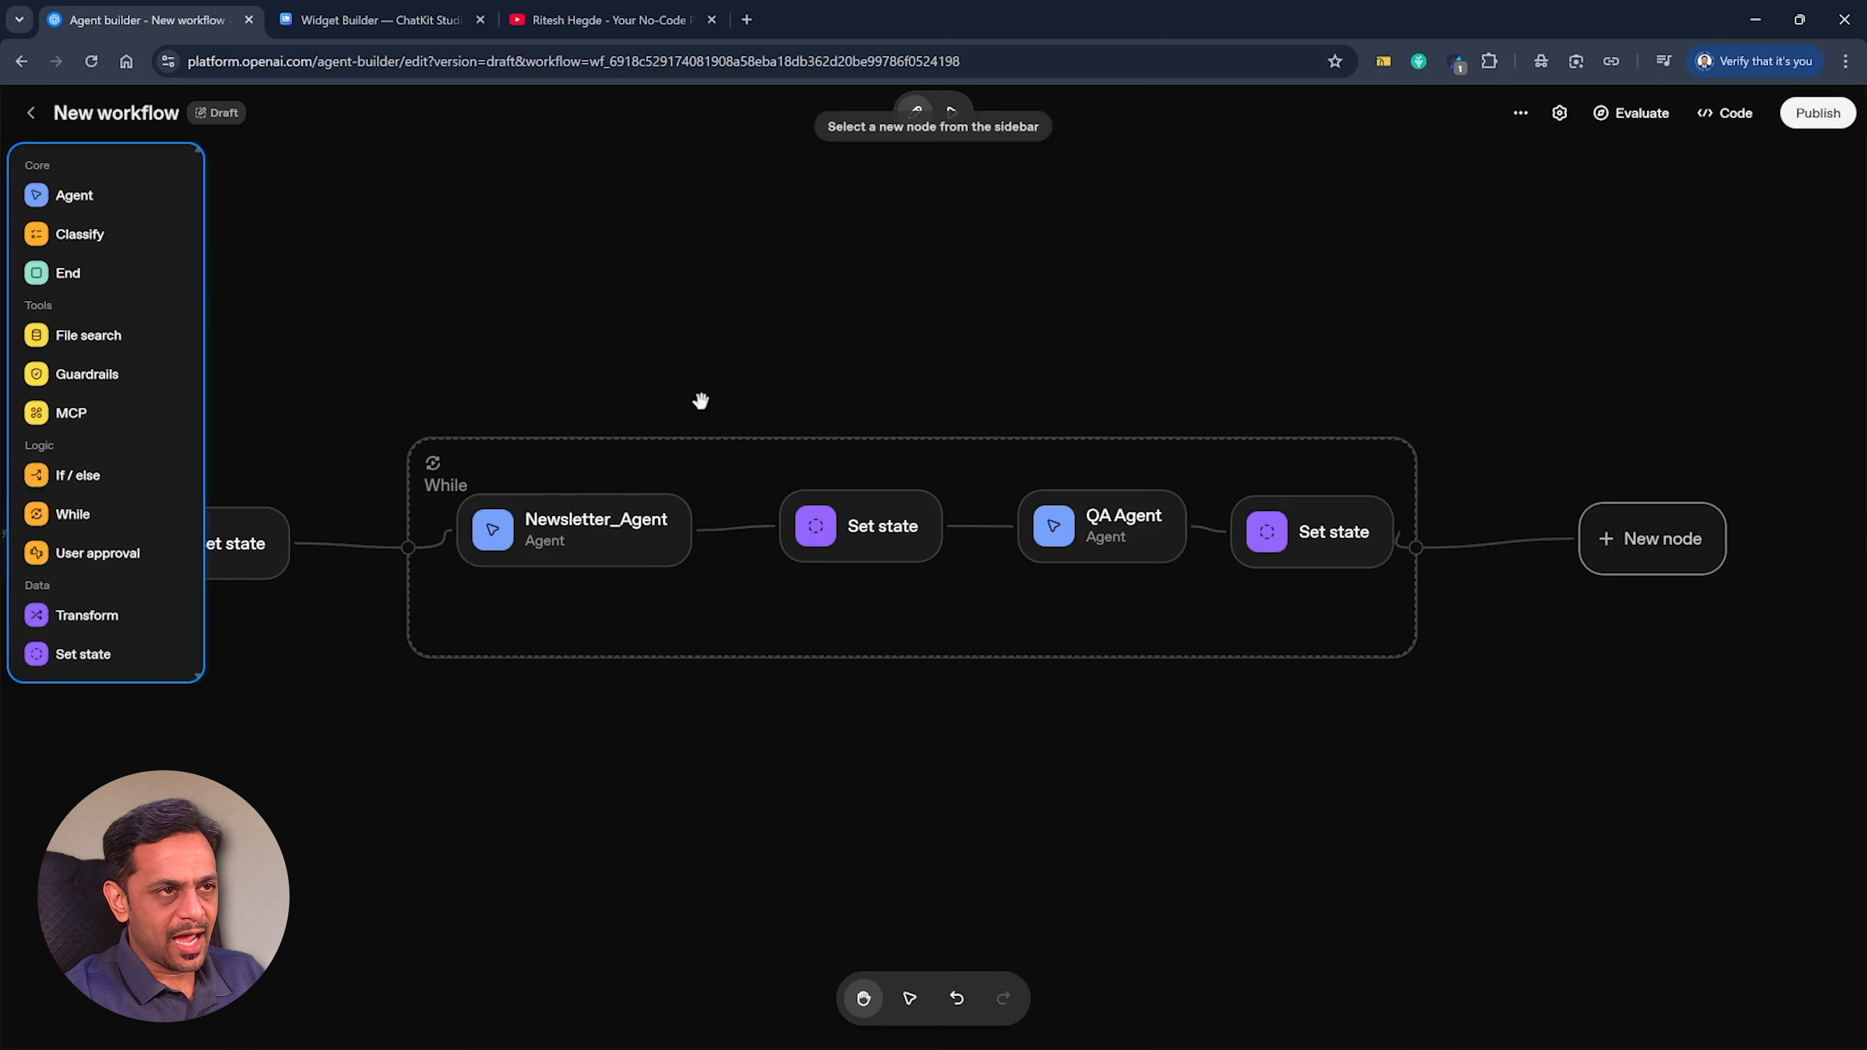
pyautogui.click(75, 195)
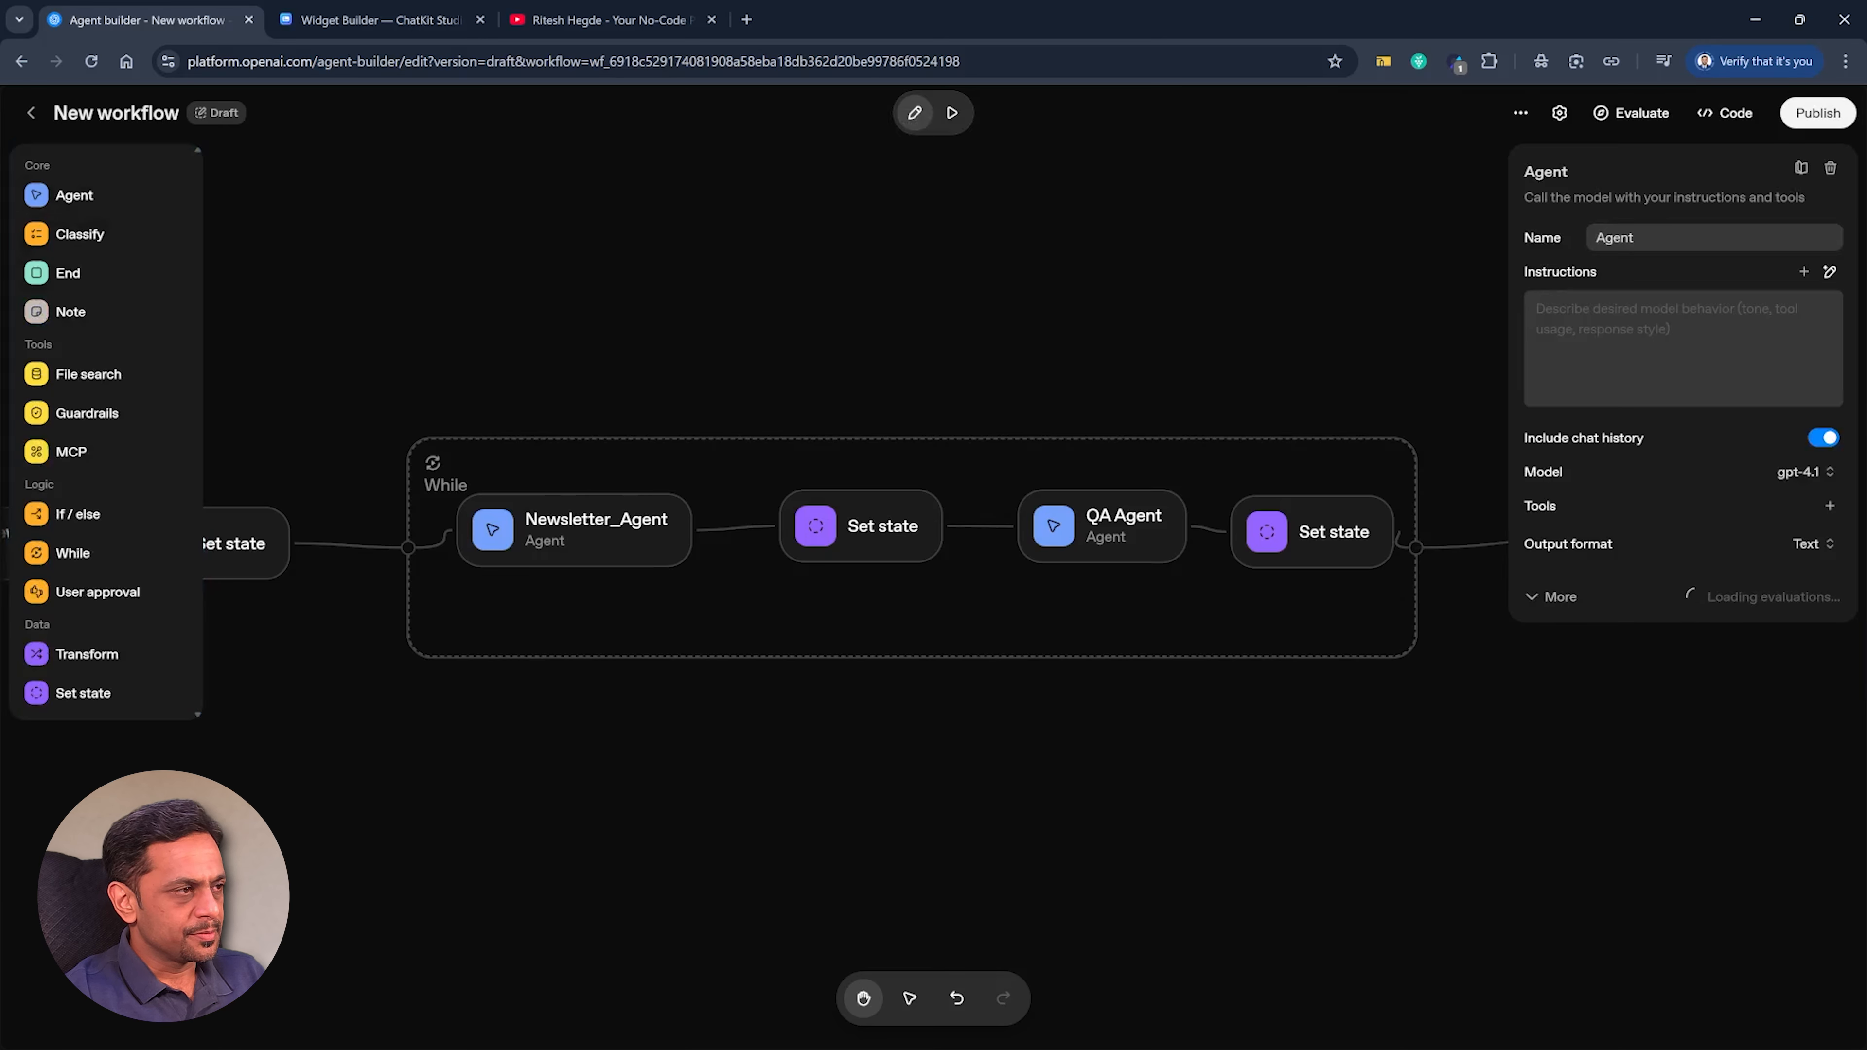
pyautogui.click(1647, 330)
pyautogui.hotkey('ctrl', 'v')
pyautogui.doubleClick(1615, 238)
pyautogui.write('Final Agent')
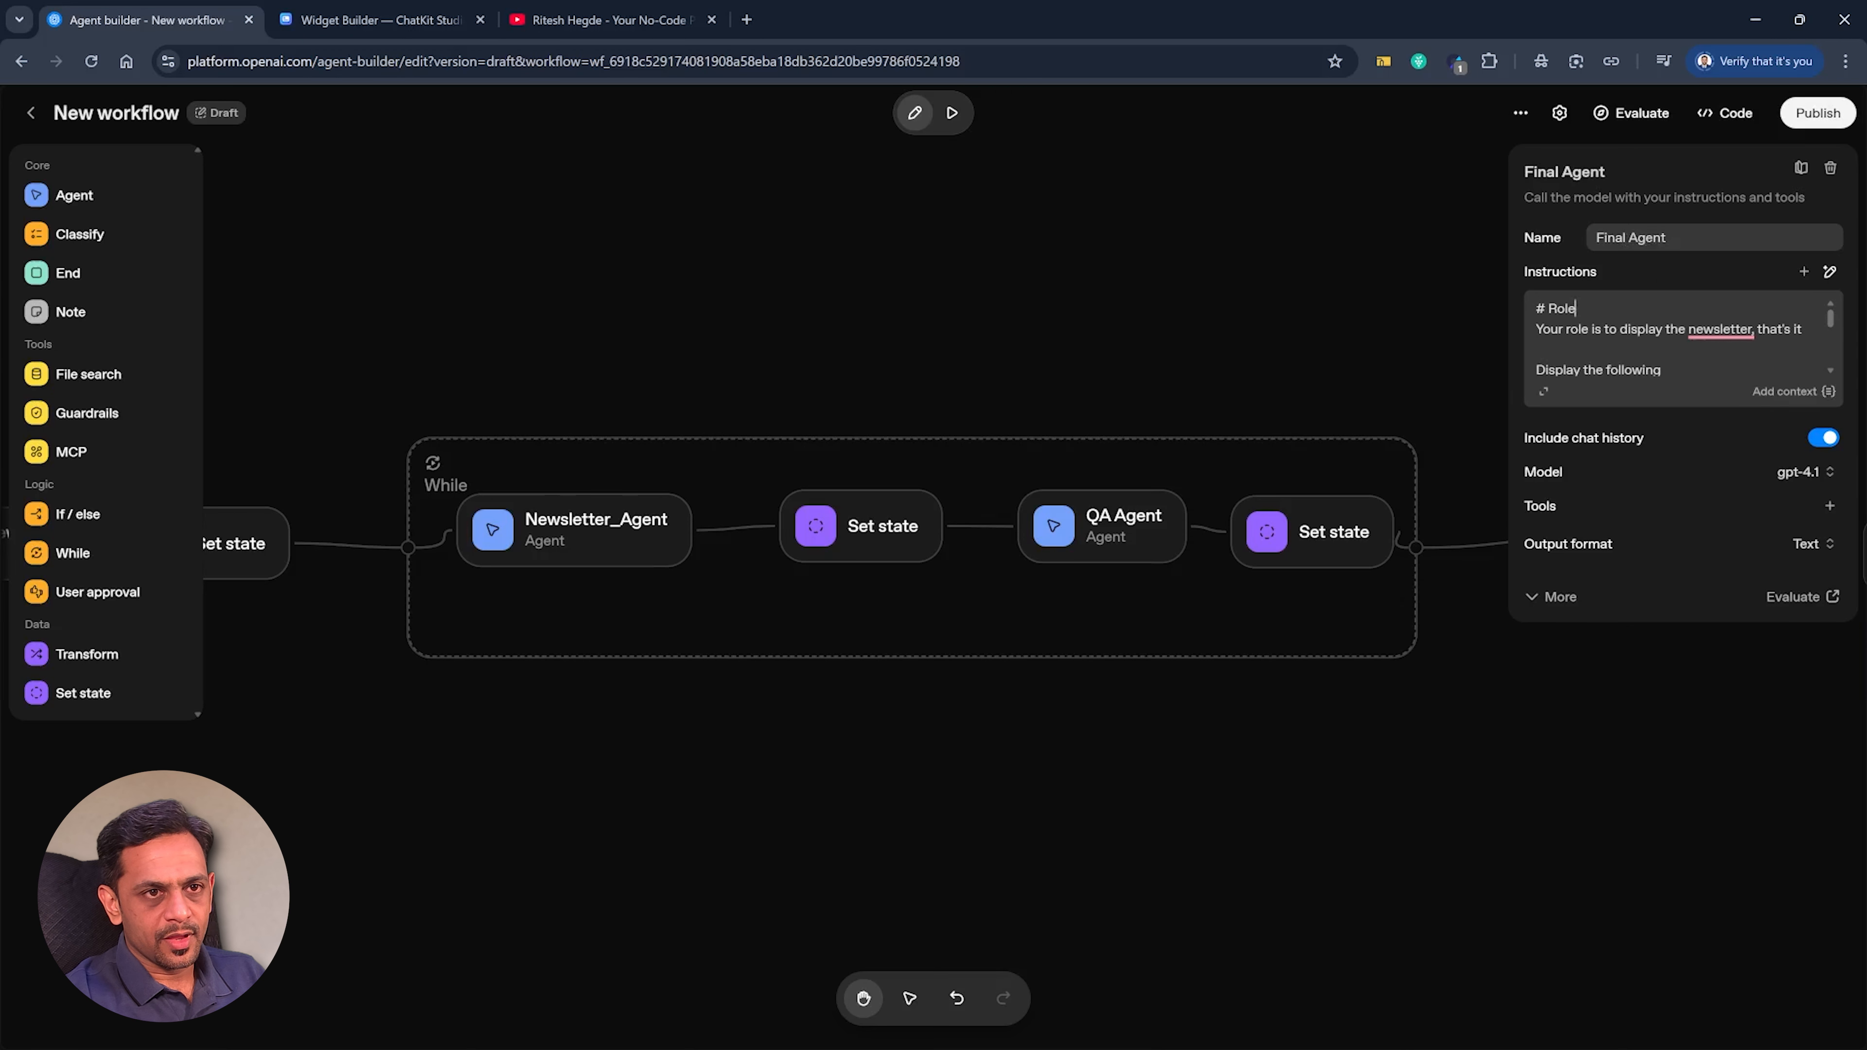
# In Final Agent's instructions, replace {{state.footer}} with the quoted weekend workshop and community text, and {{state.signature}} with "— Ritz7 automations".
pyautogui.click(1542, 392)
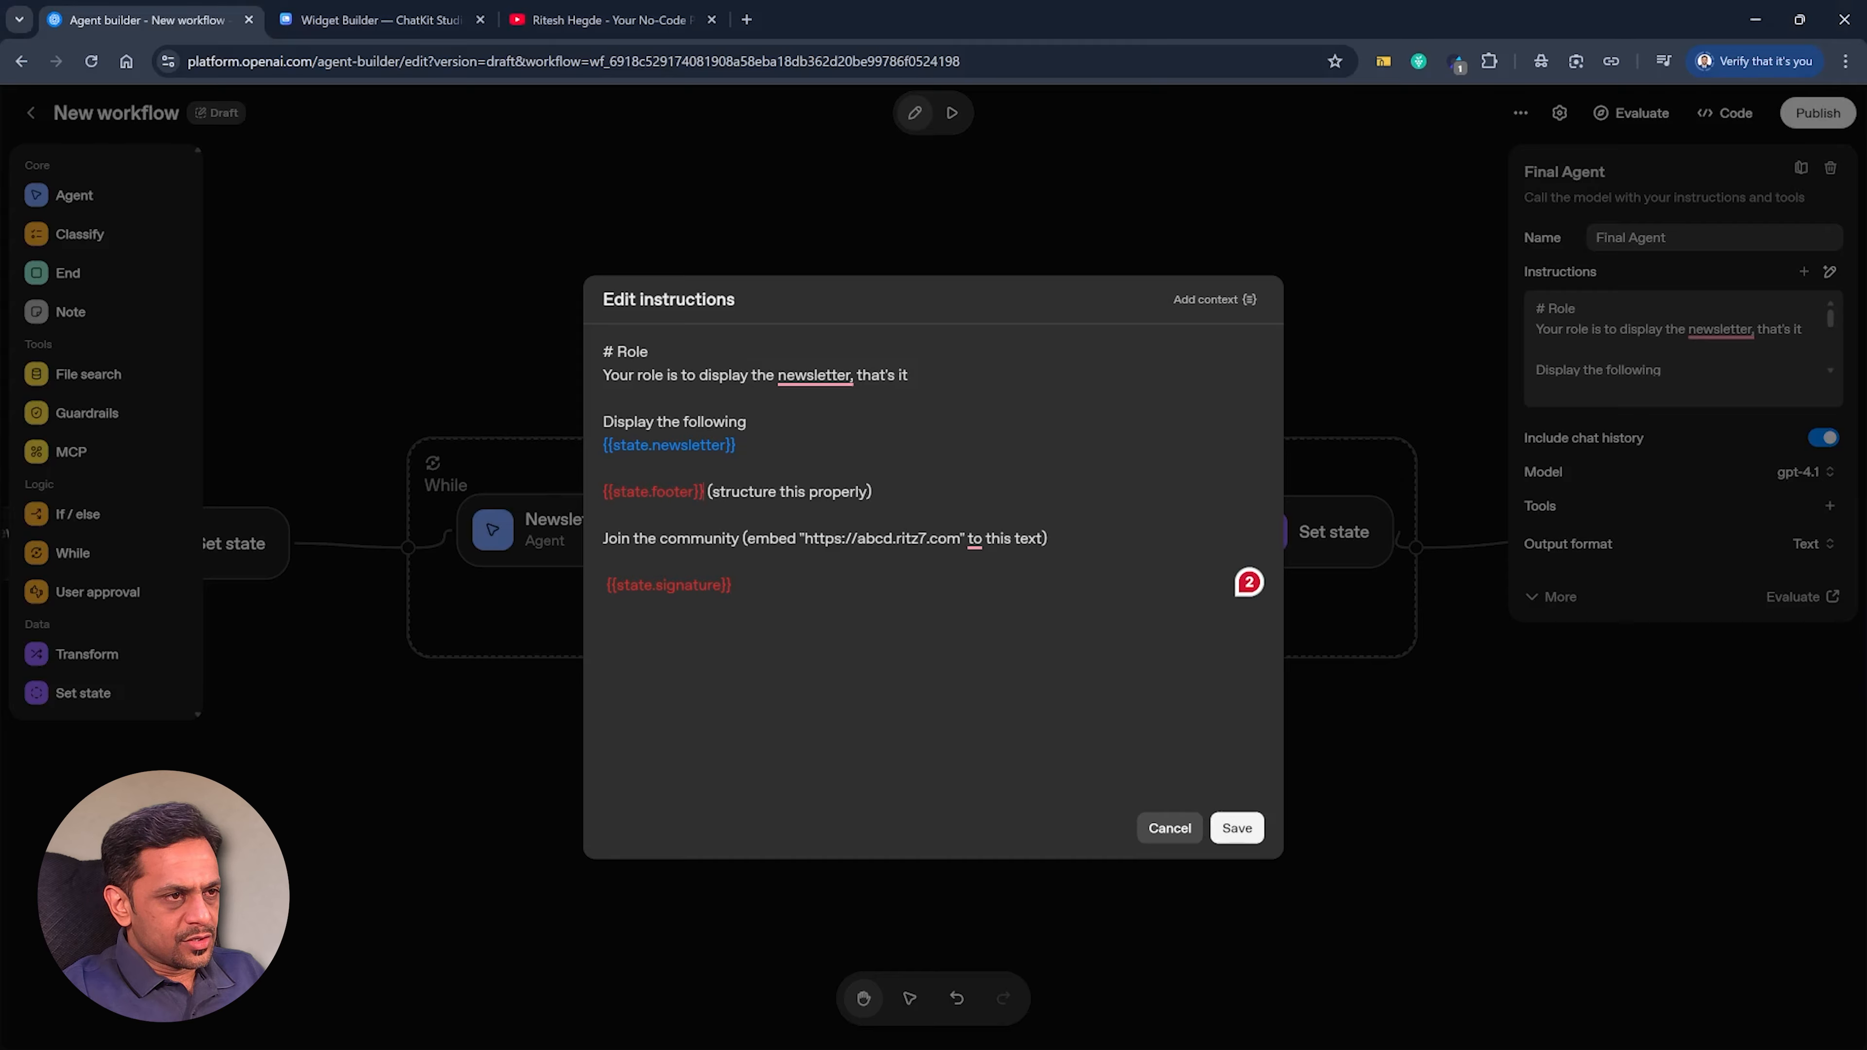
pyautogui.press('BackSpace')
pyautogui.press('BackSpace')
pyautogui.press('BackSpace')
pyautogui.press('BackSpace')
pyautogui.press('BackSpace')
pyautogui.press('BackSpace')
pyautogui.press('BackSpace')
pyautogui.press('BackSpace')
pyautogui.press('BackSpace')
pyautogui.press('BackSpace')
pyautogui.press('BackSpace')
pyautogui.press('BackSpace')
pyautogui.press('BackSpace')
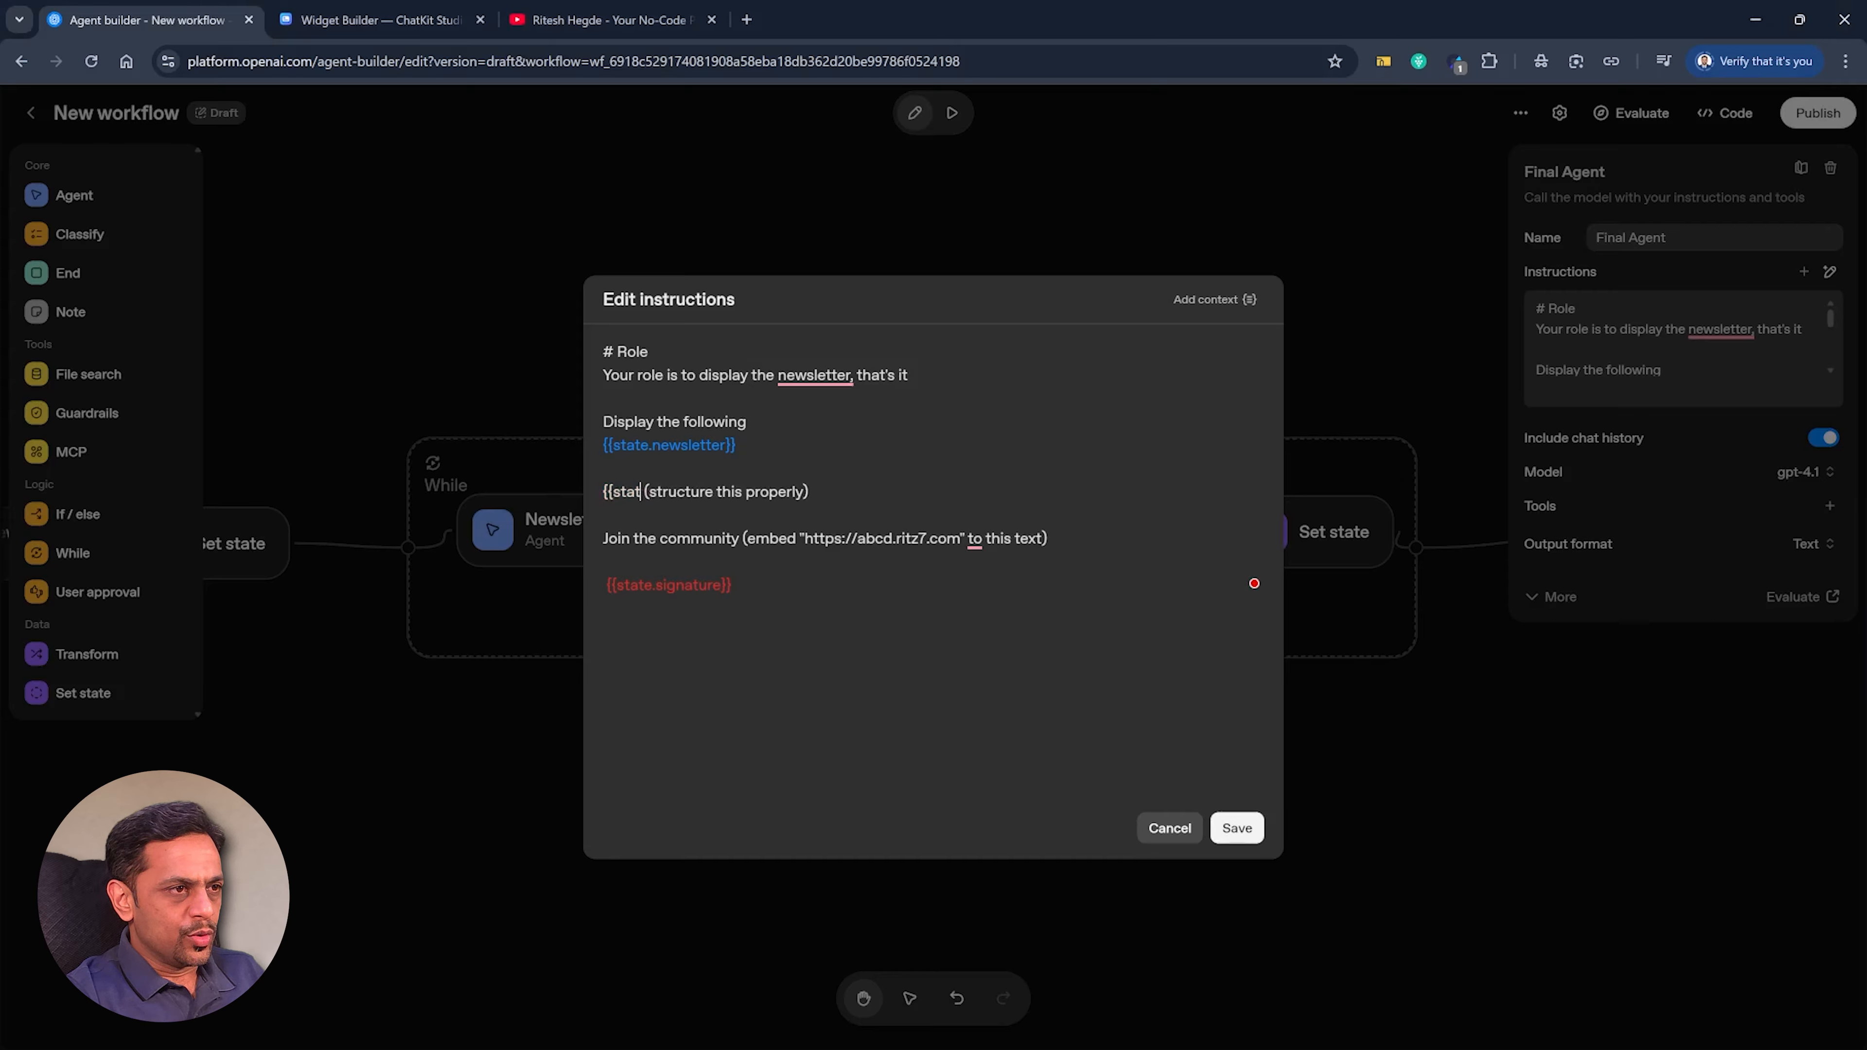
pyautogui.press('BackSpace')
pyautogui.press('BackSpace')
pyautogui.press('BackSpace')
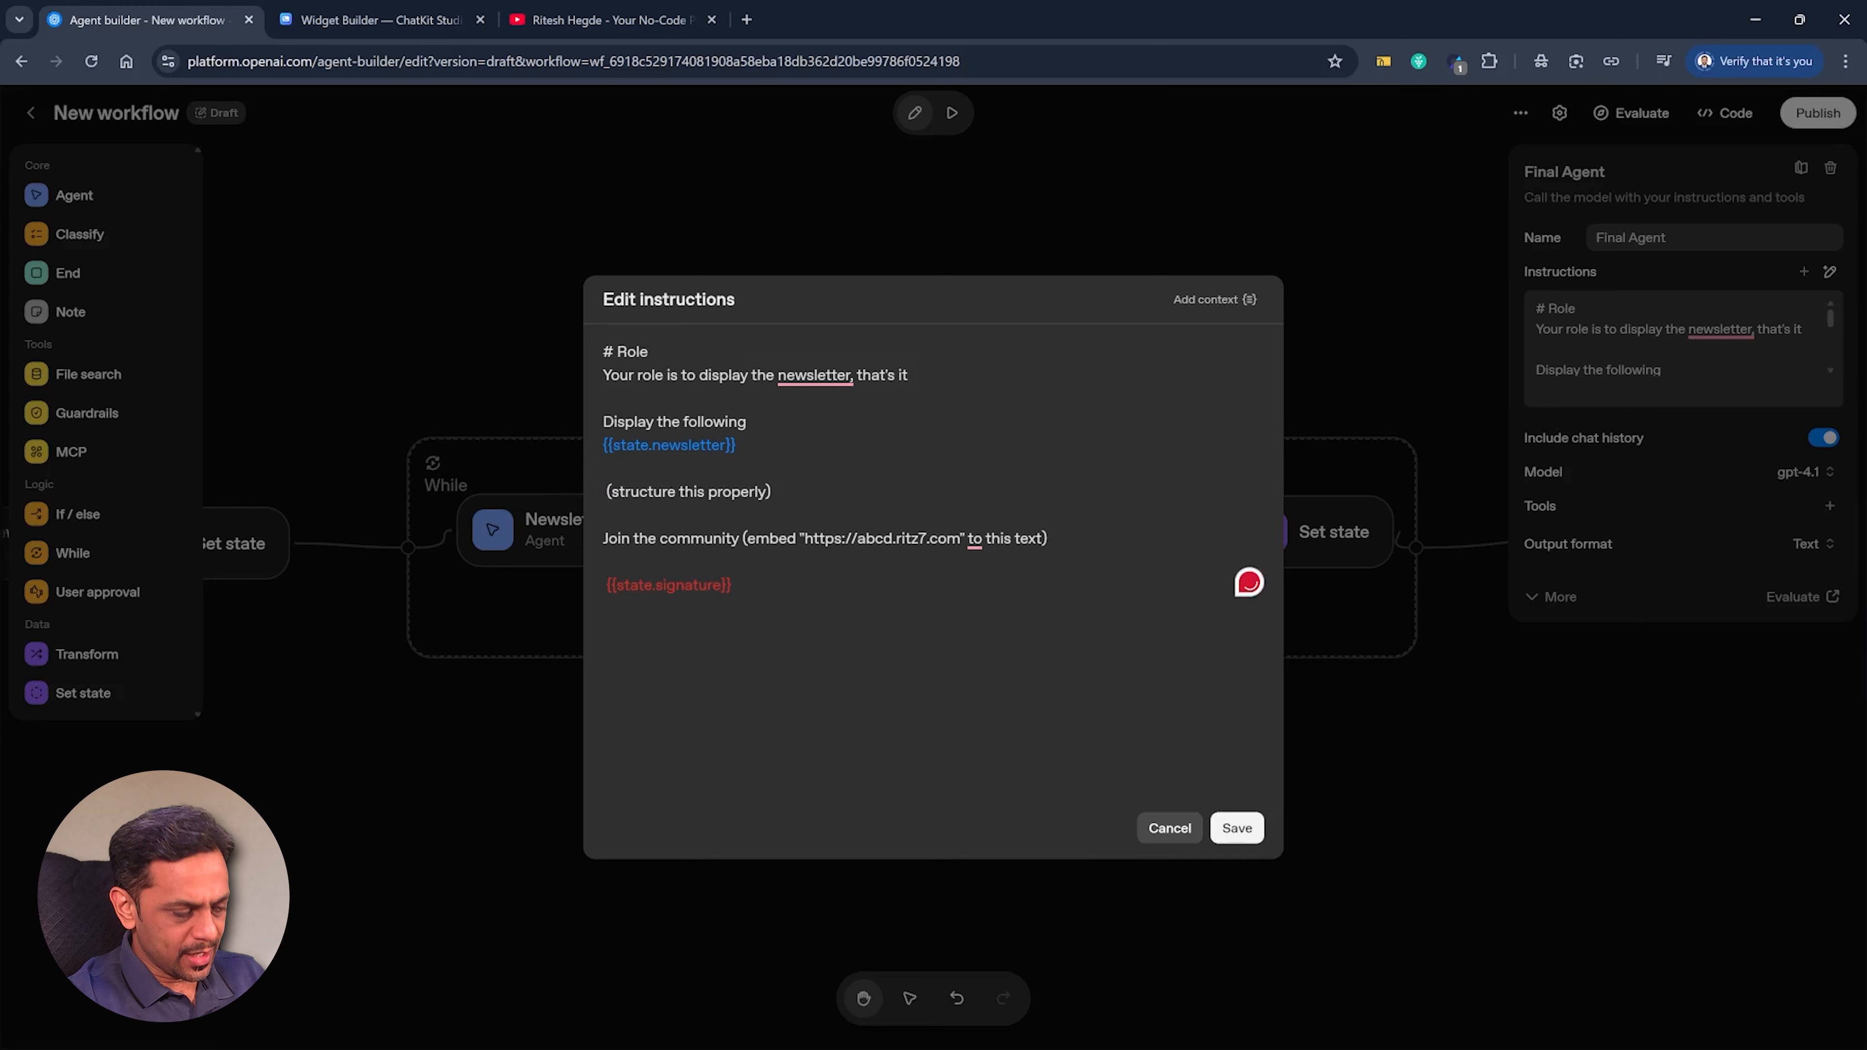
pyautogui.write('"Join our free weekend workshop on no-code automation Join Our Community Got questions or ideas for the next newsletter? Just hit reply—we\'d love to hear from you!"')
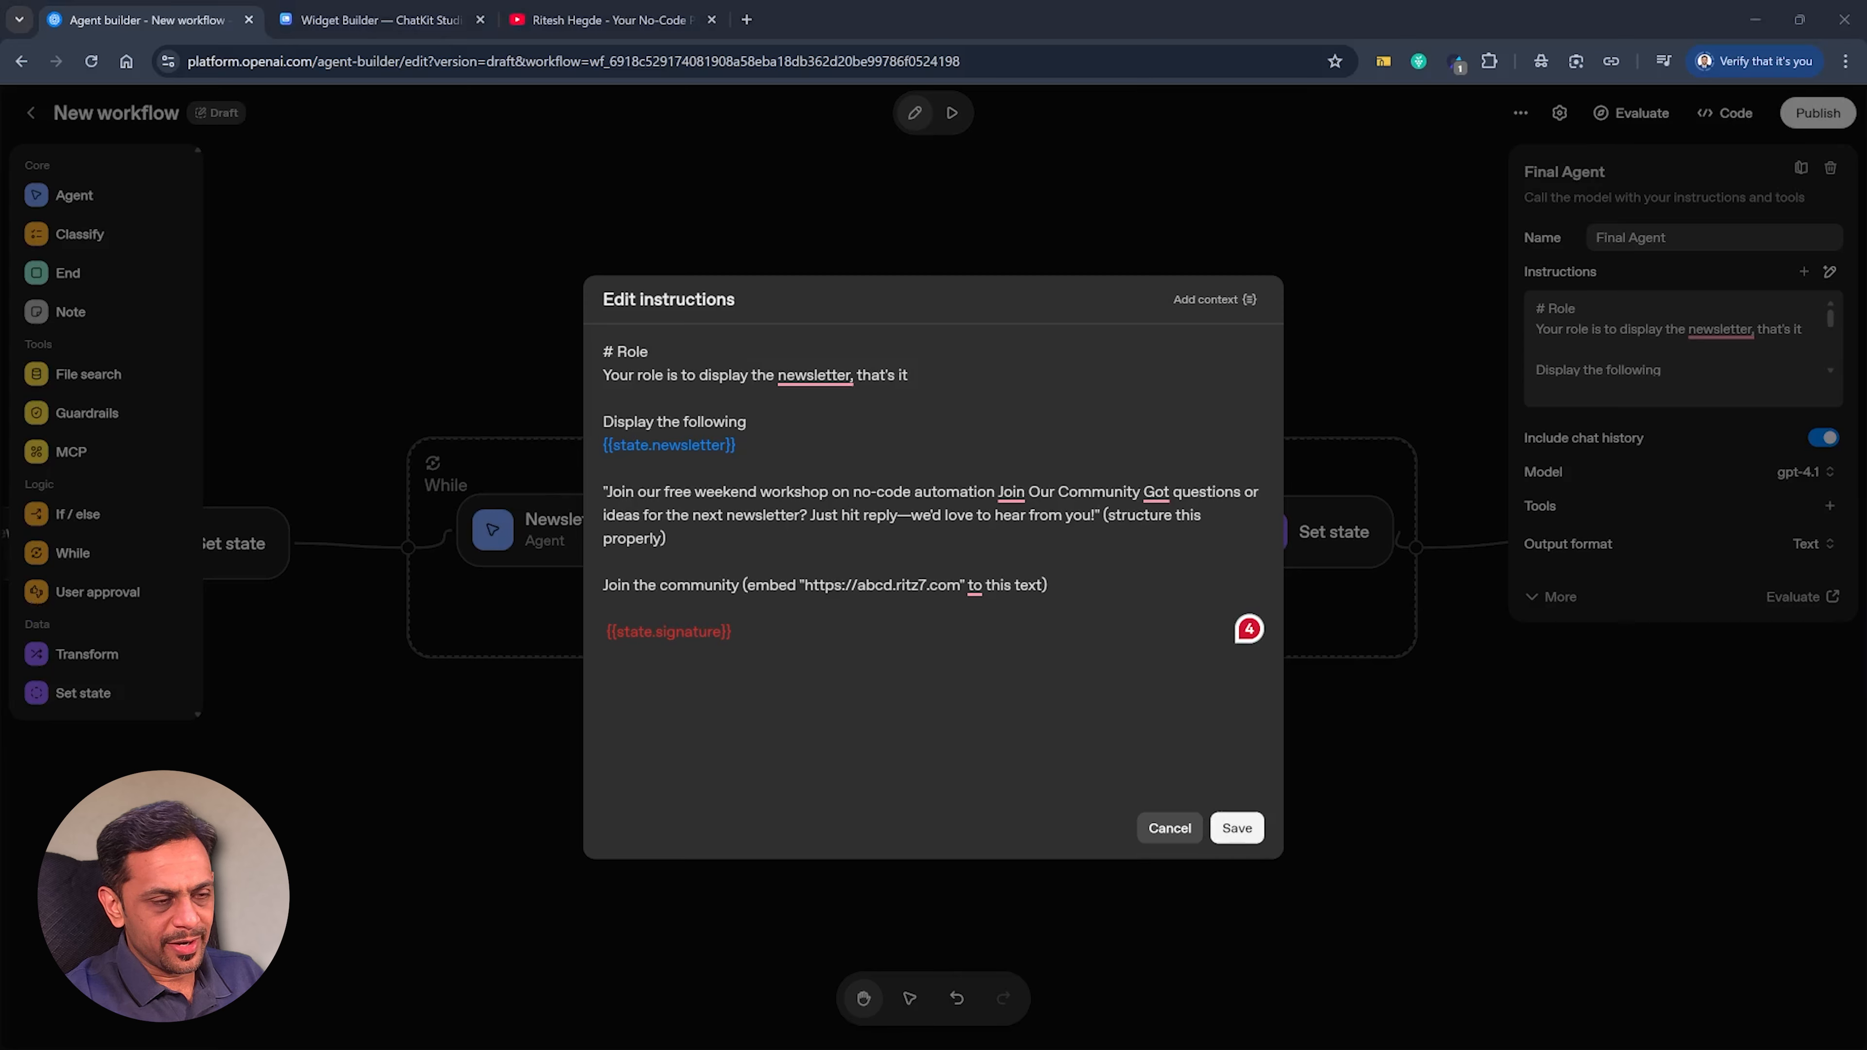
pyautogui.moveTo(733, 632); pyautogui.dragTo(587, 630)
pyautogui.write('"— Ritz7 automations"')
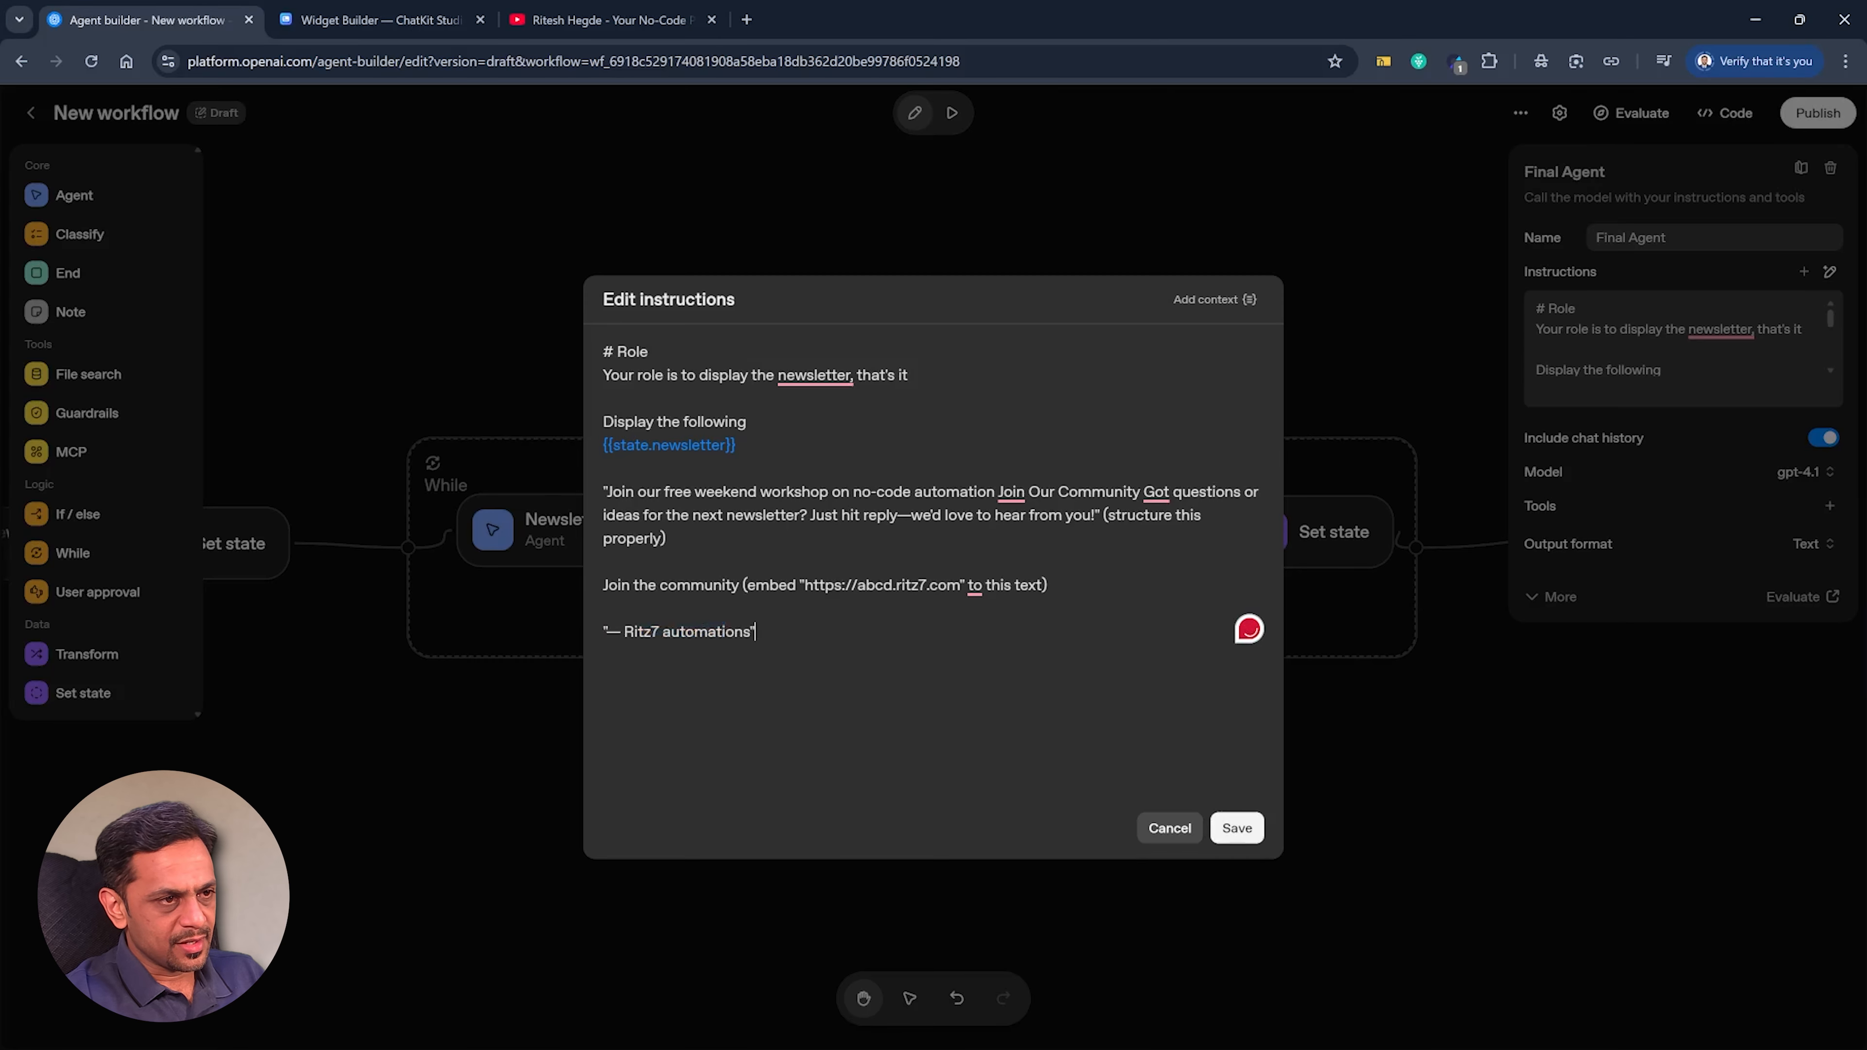
# Insert "Include the below statements, along with community link and Signature as needed." above the workshop text and save Final Agent's instructions.
pyautogui.click(604, 469)
pyautogui.press('Return')
pyautogui.write('Include the below ')
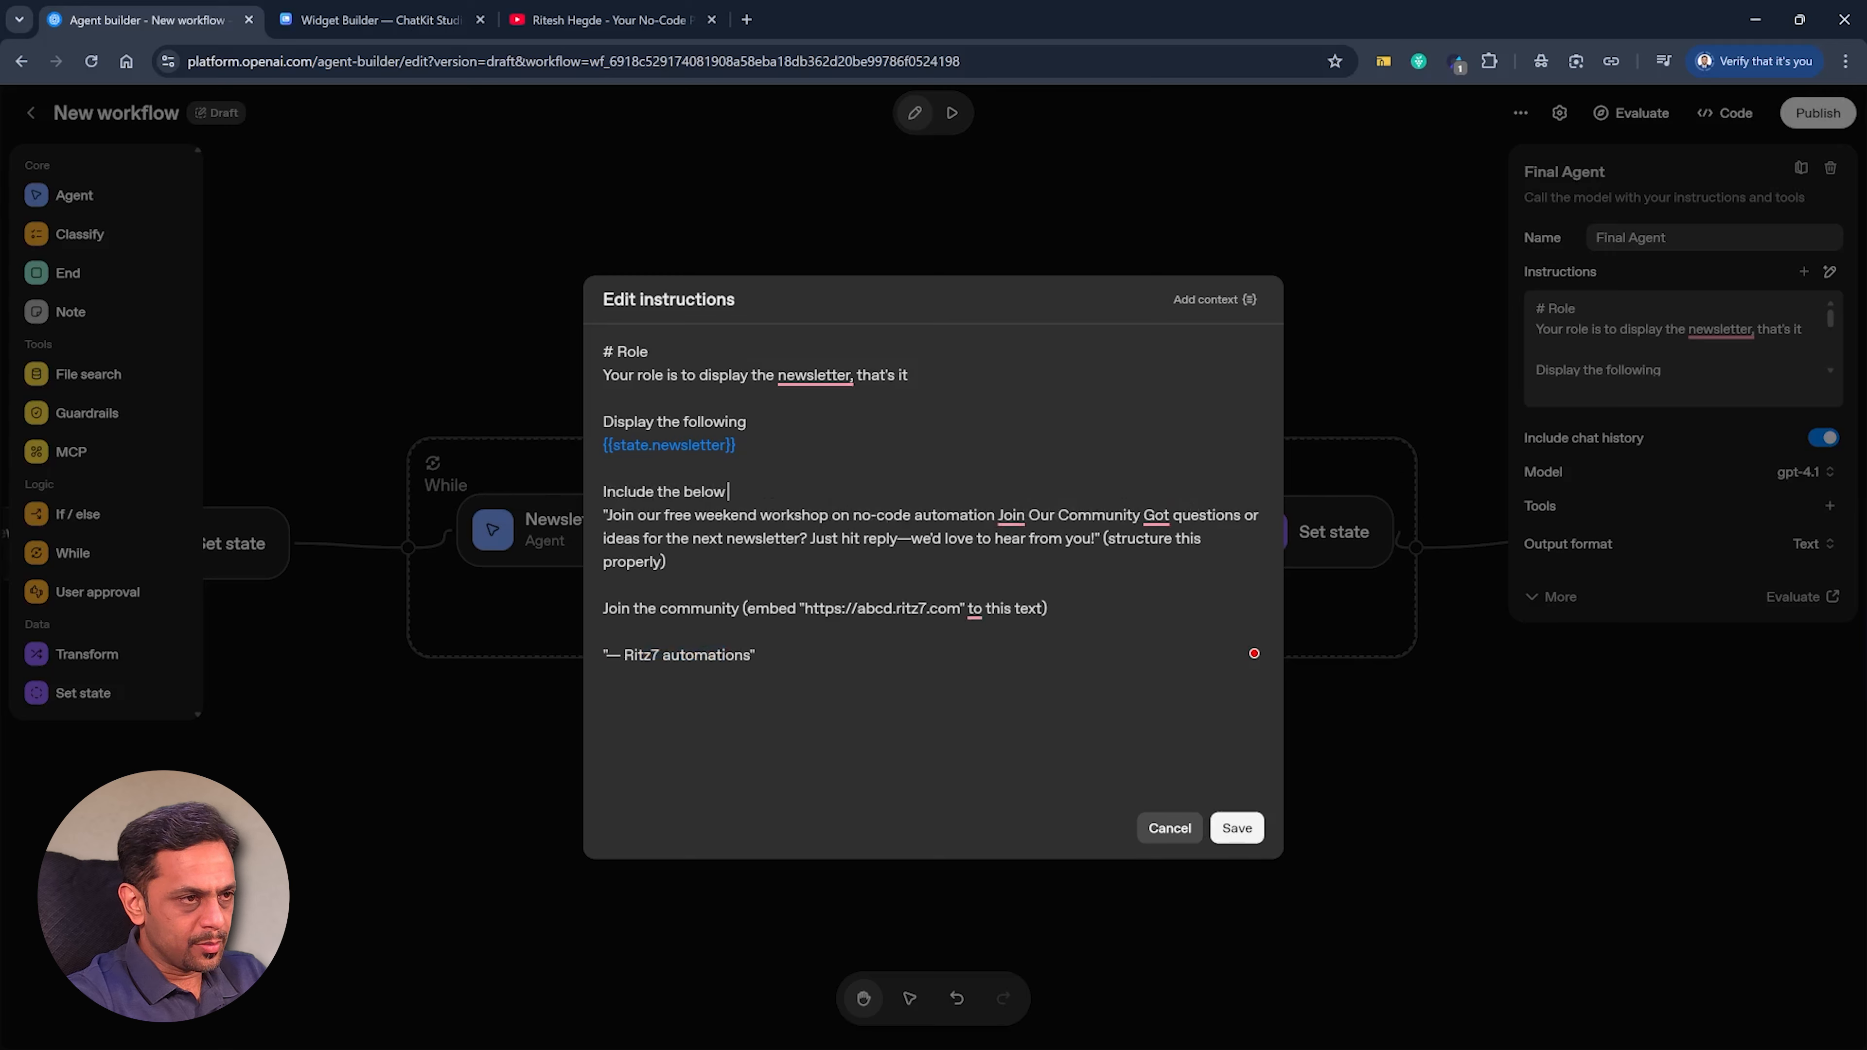
pyautogui.write('statements, alon')
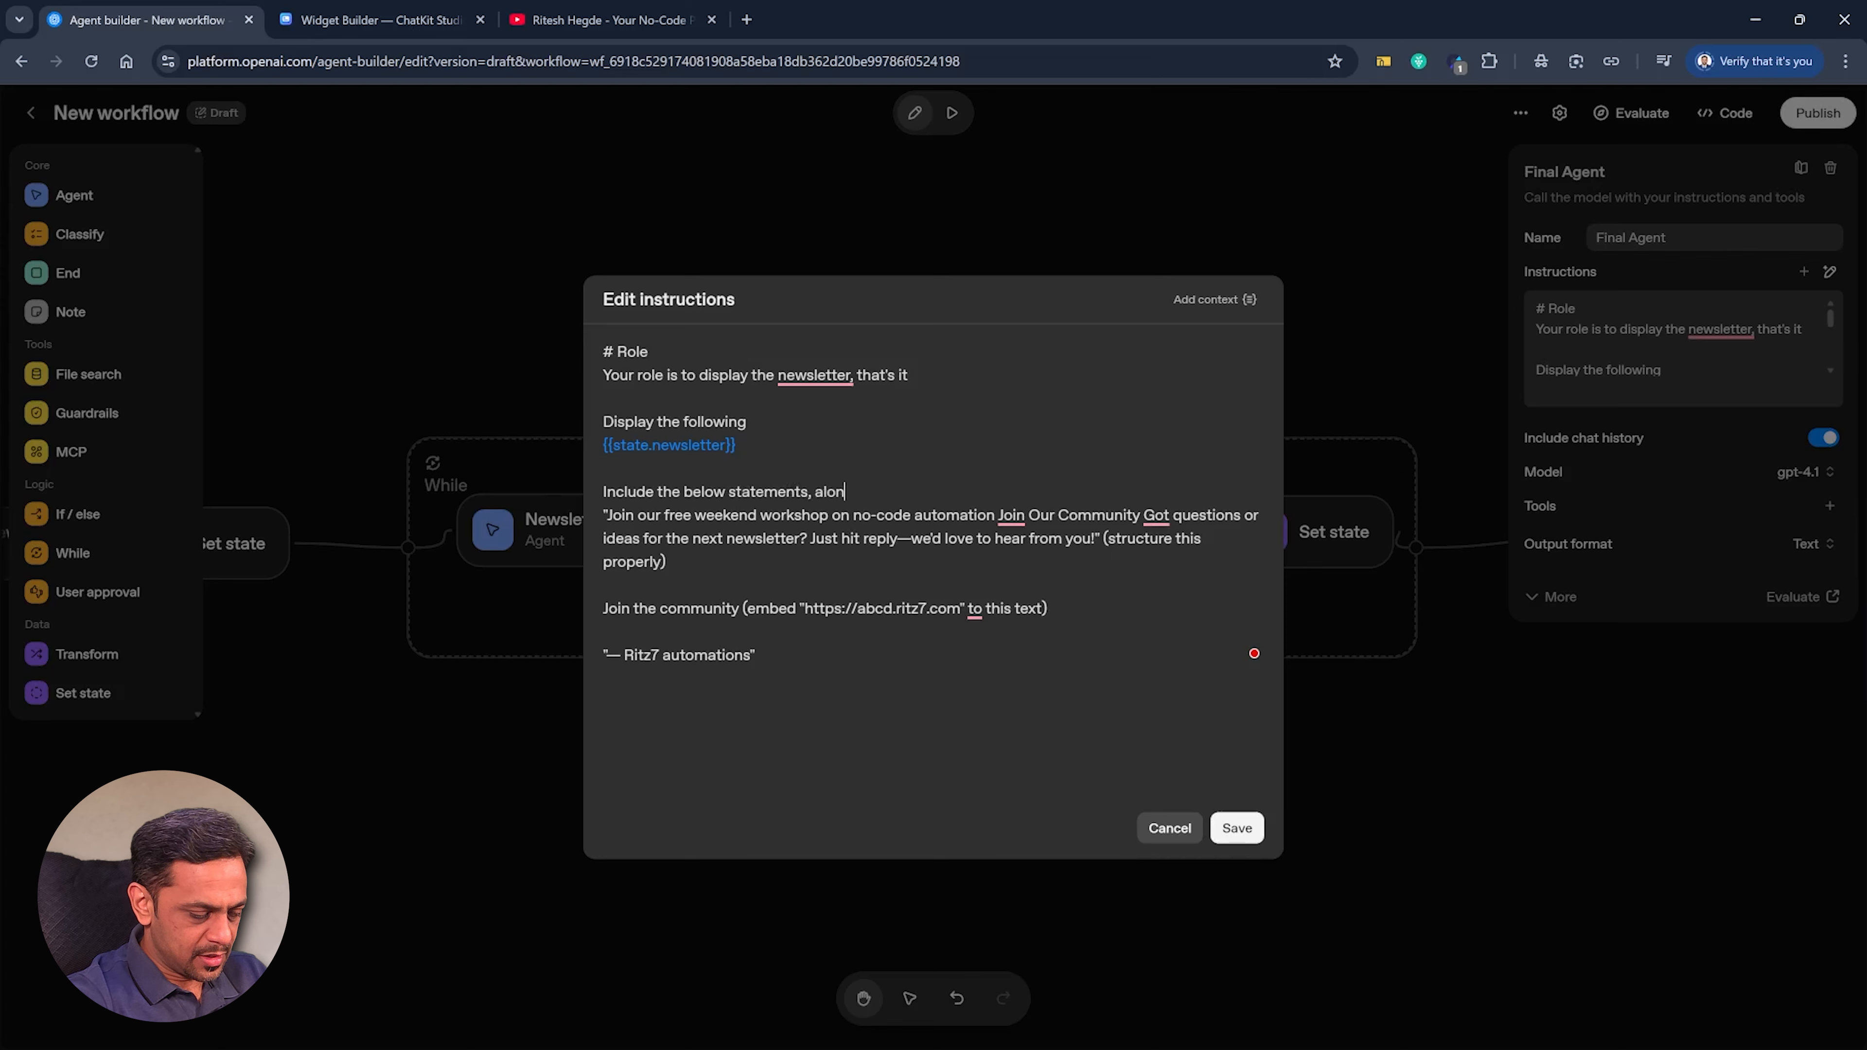
pyautogui.write('g with community link and ')
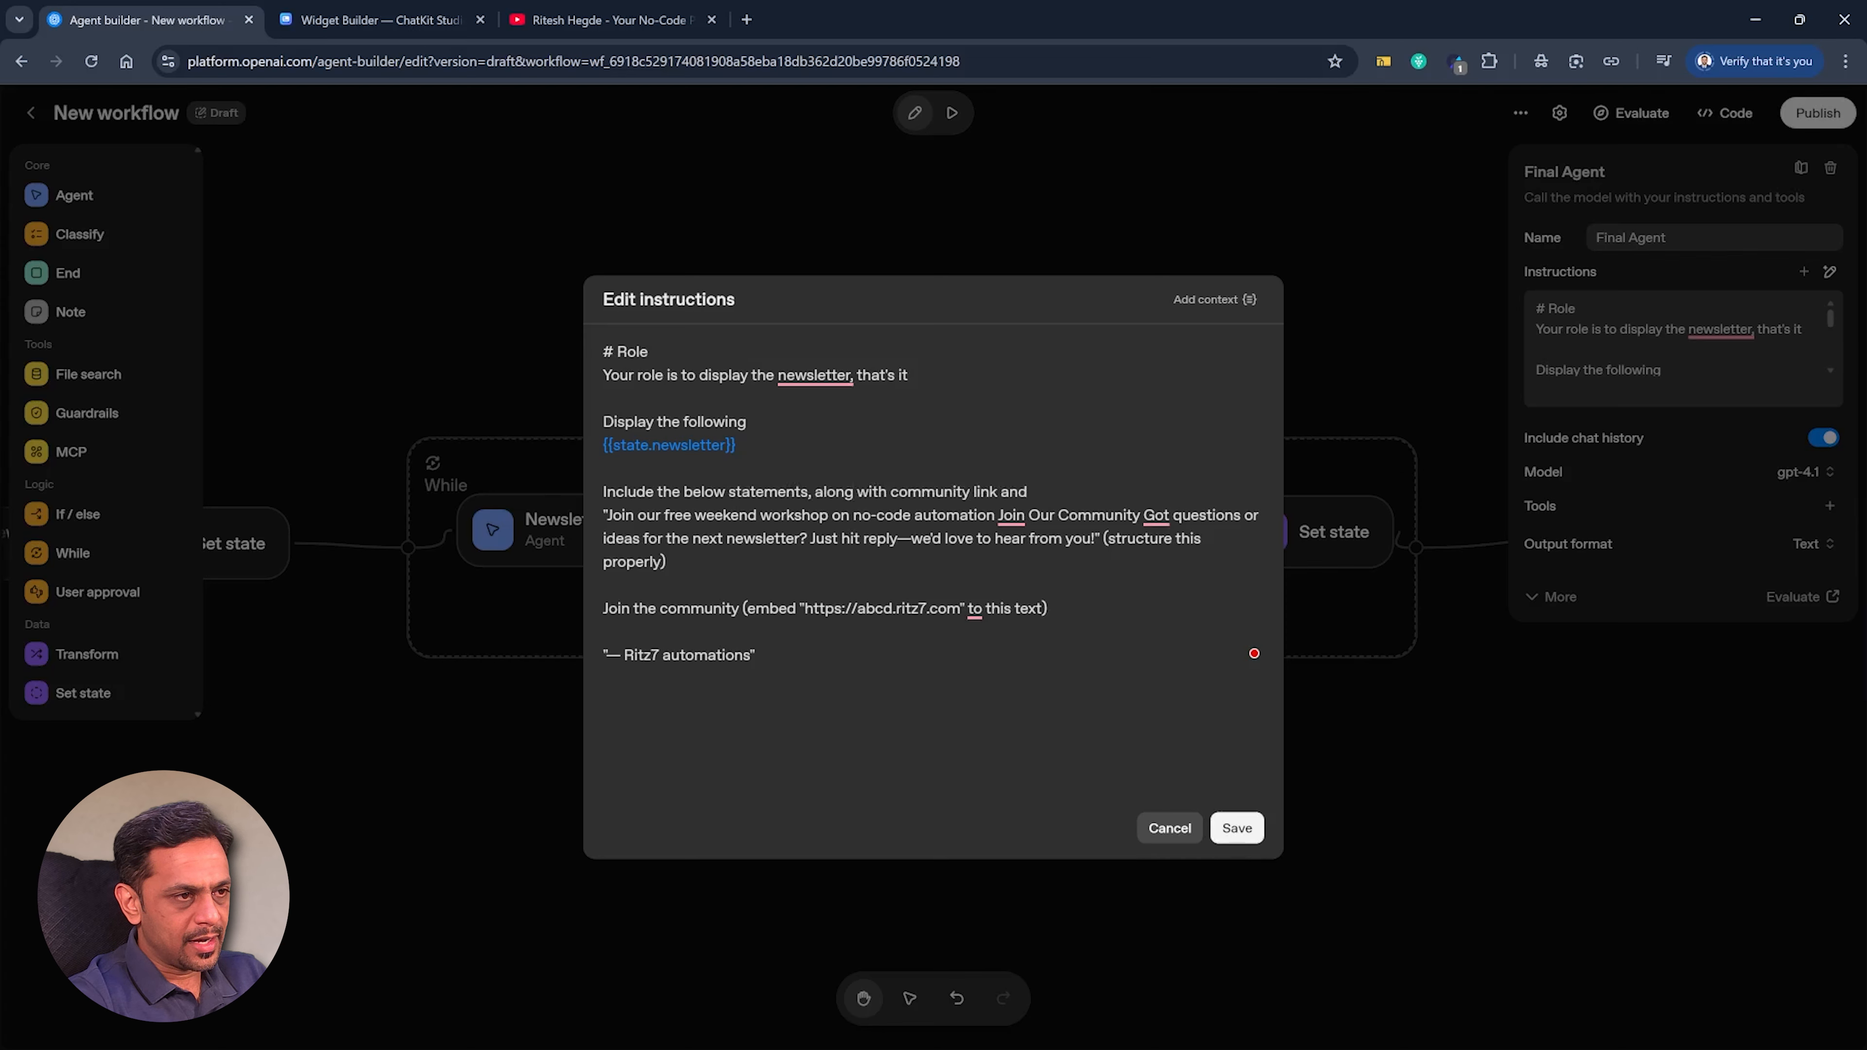
pyautogui.write('Signature as needed.')
pyautogui.press('Return')
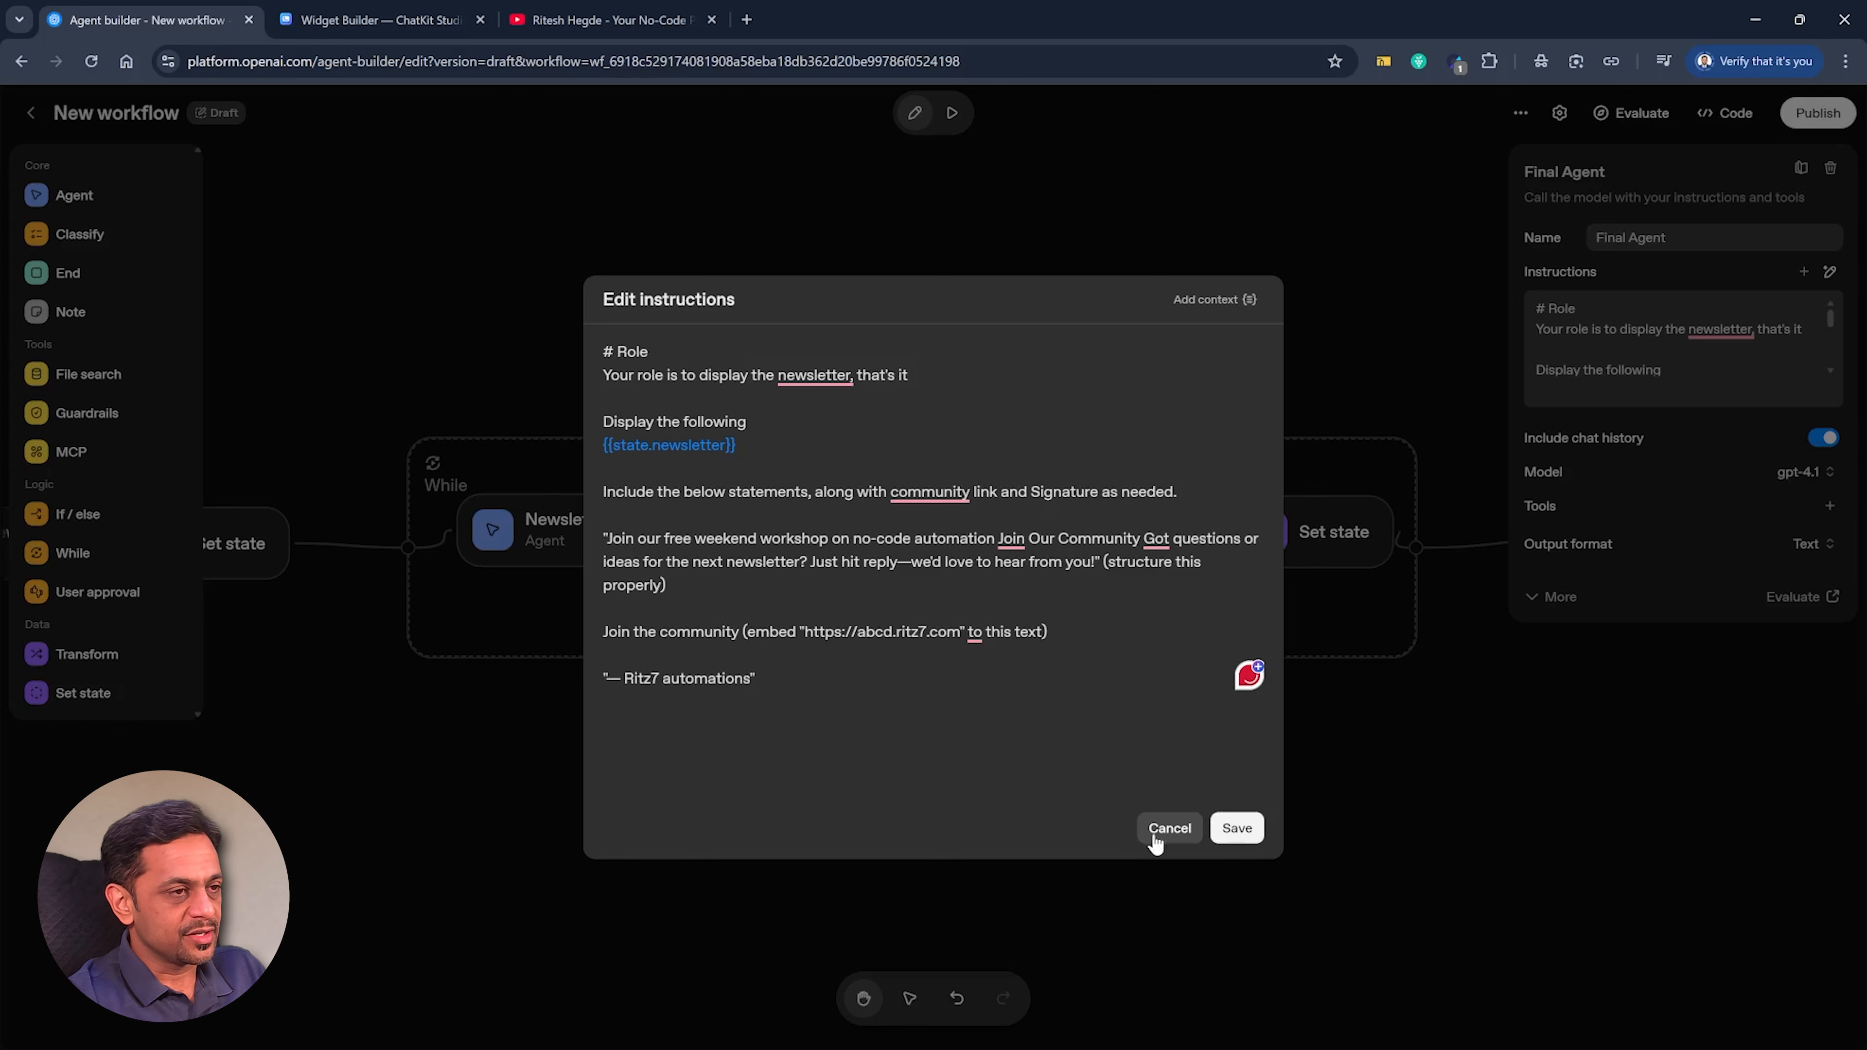
pyautogui.click(1239, 829)
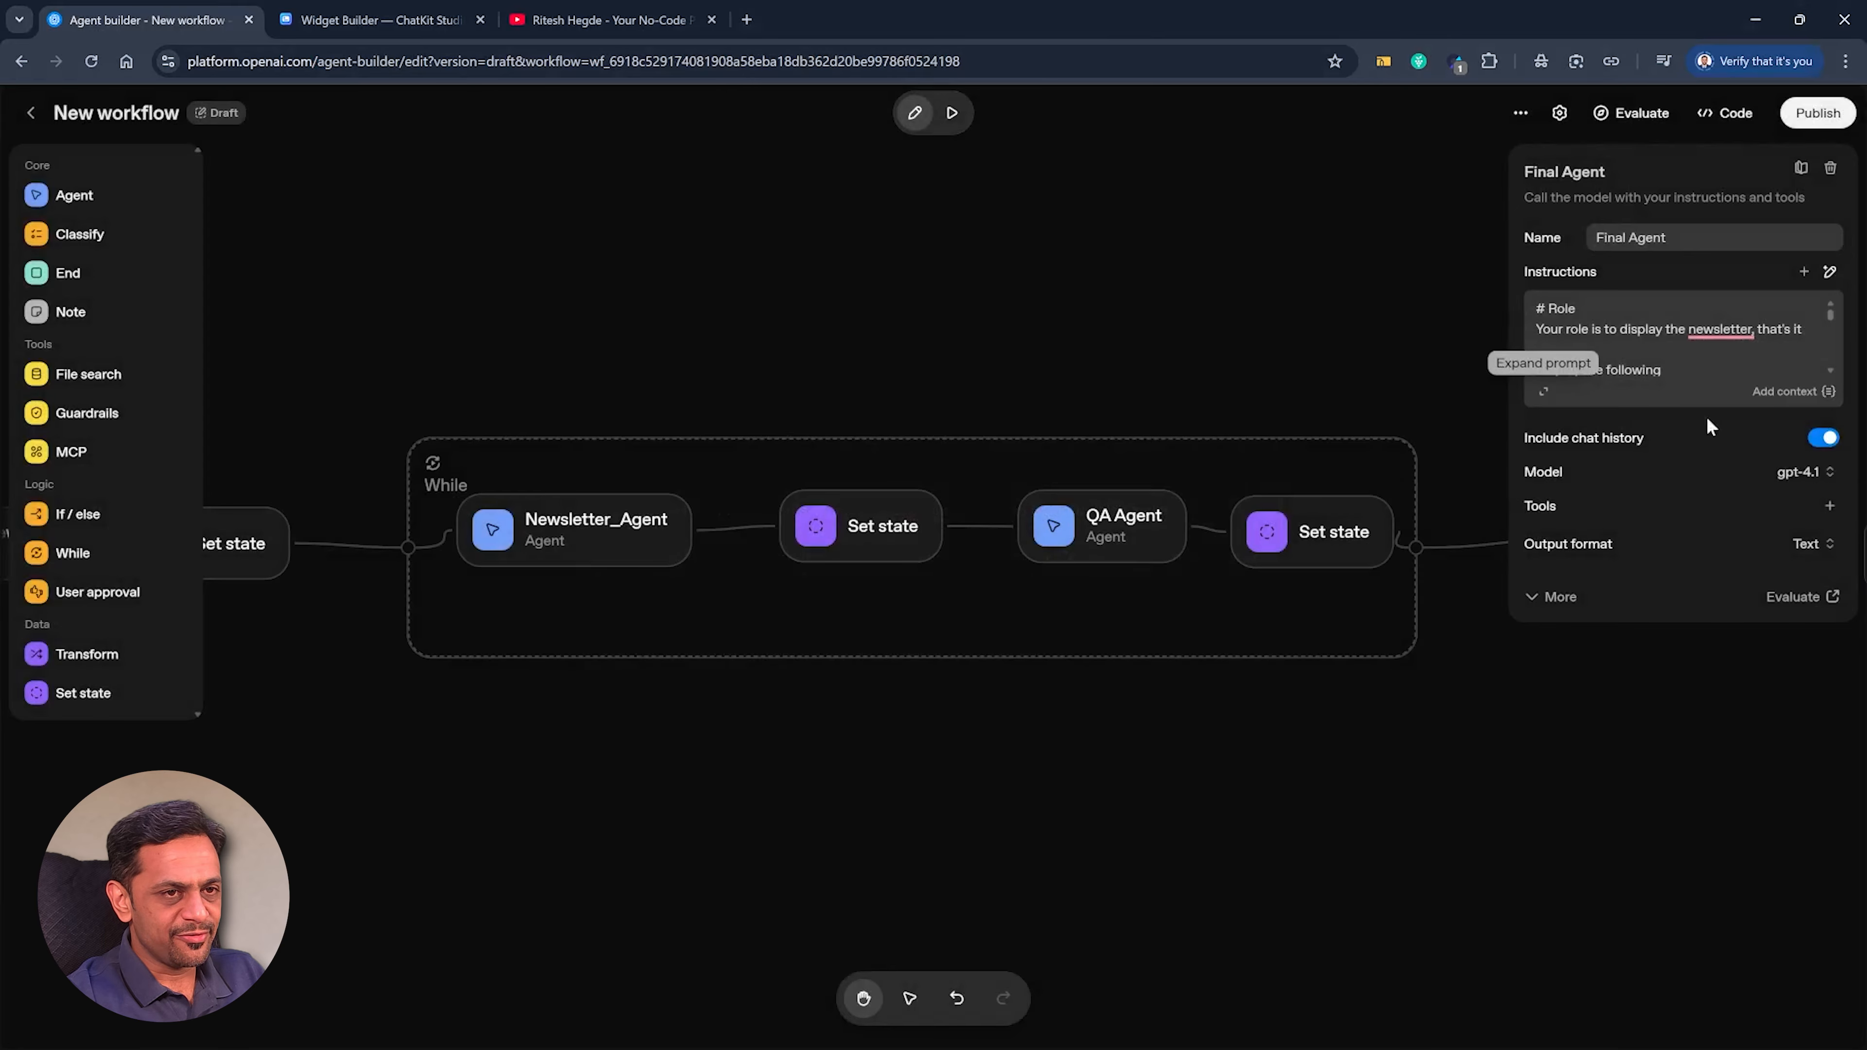
pyautogui.click(1428, 324)
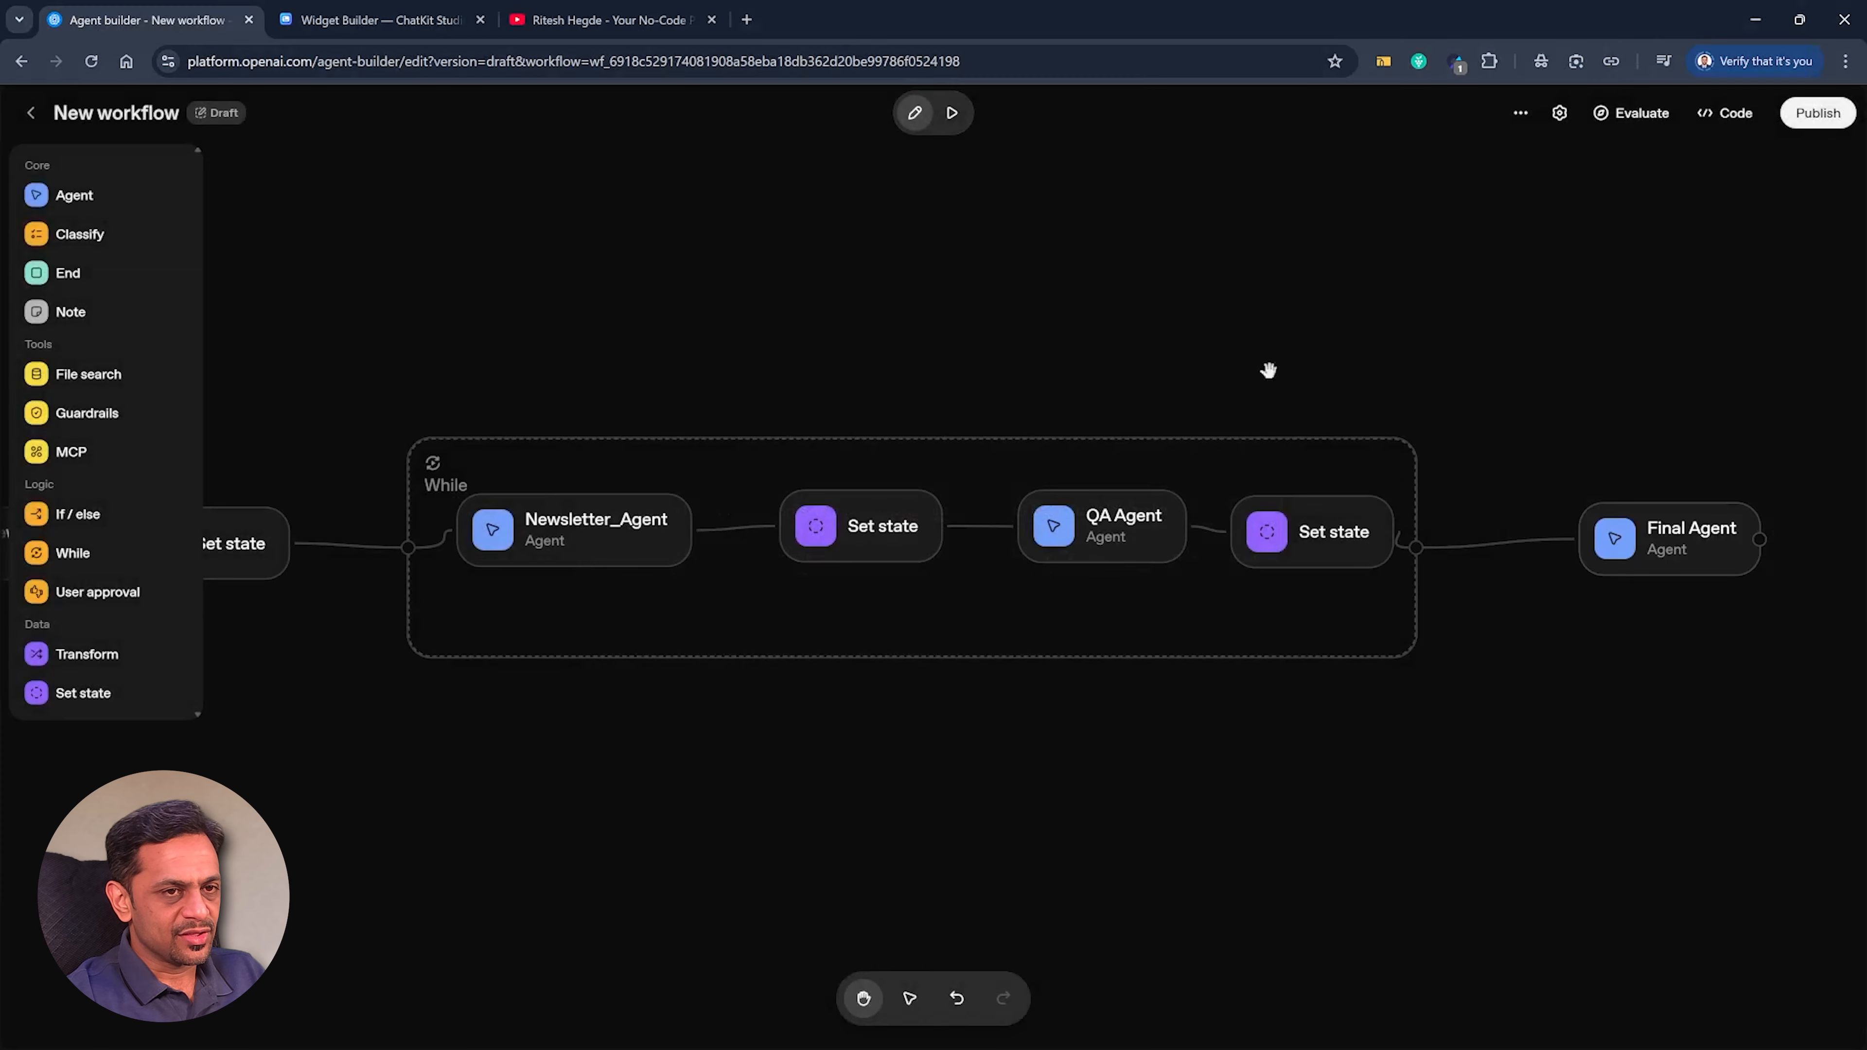
# Test the workflow in preview with the message "Cricket" and review the run log down to the While step.
pyautogui.click(952, 114)
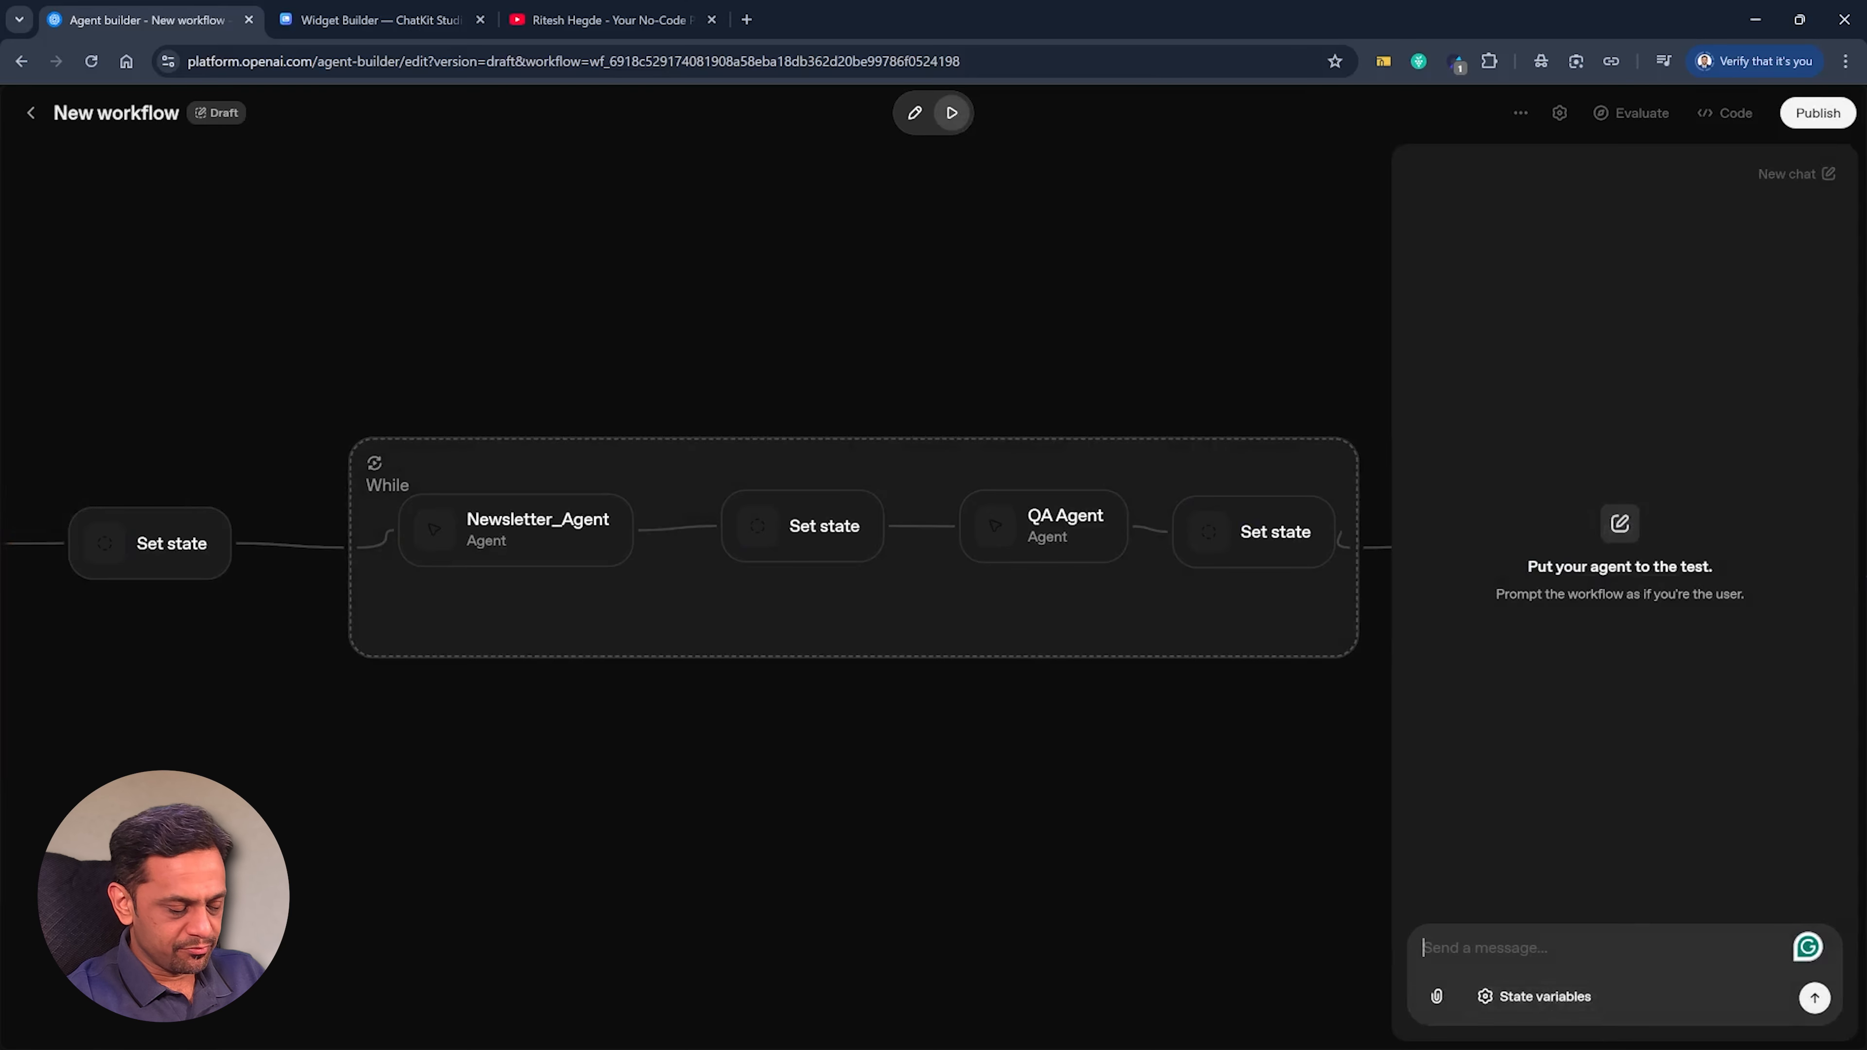
pyautogui.write('Cri')
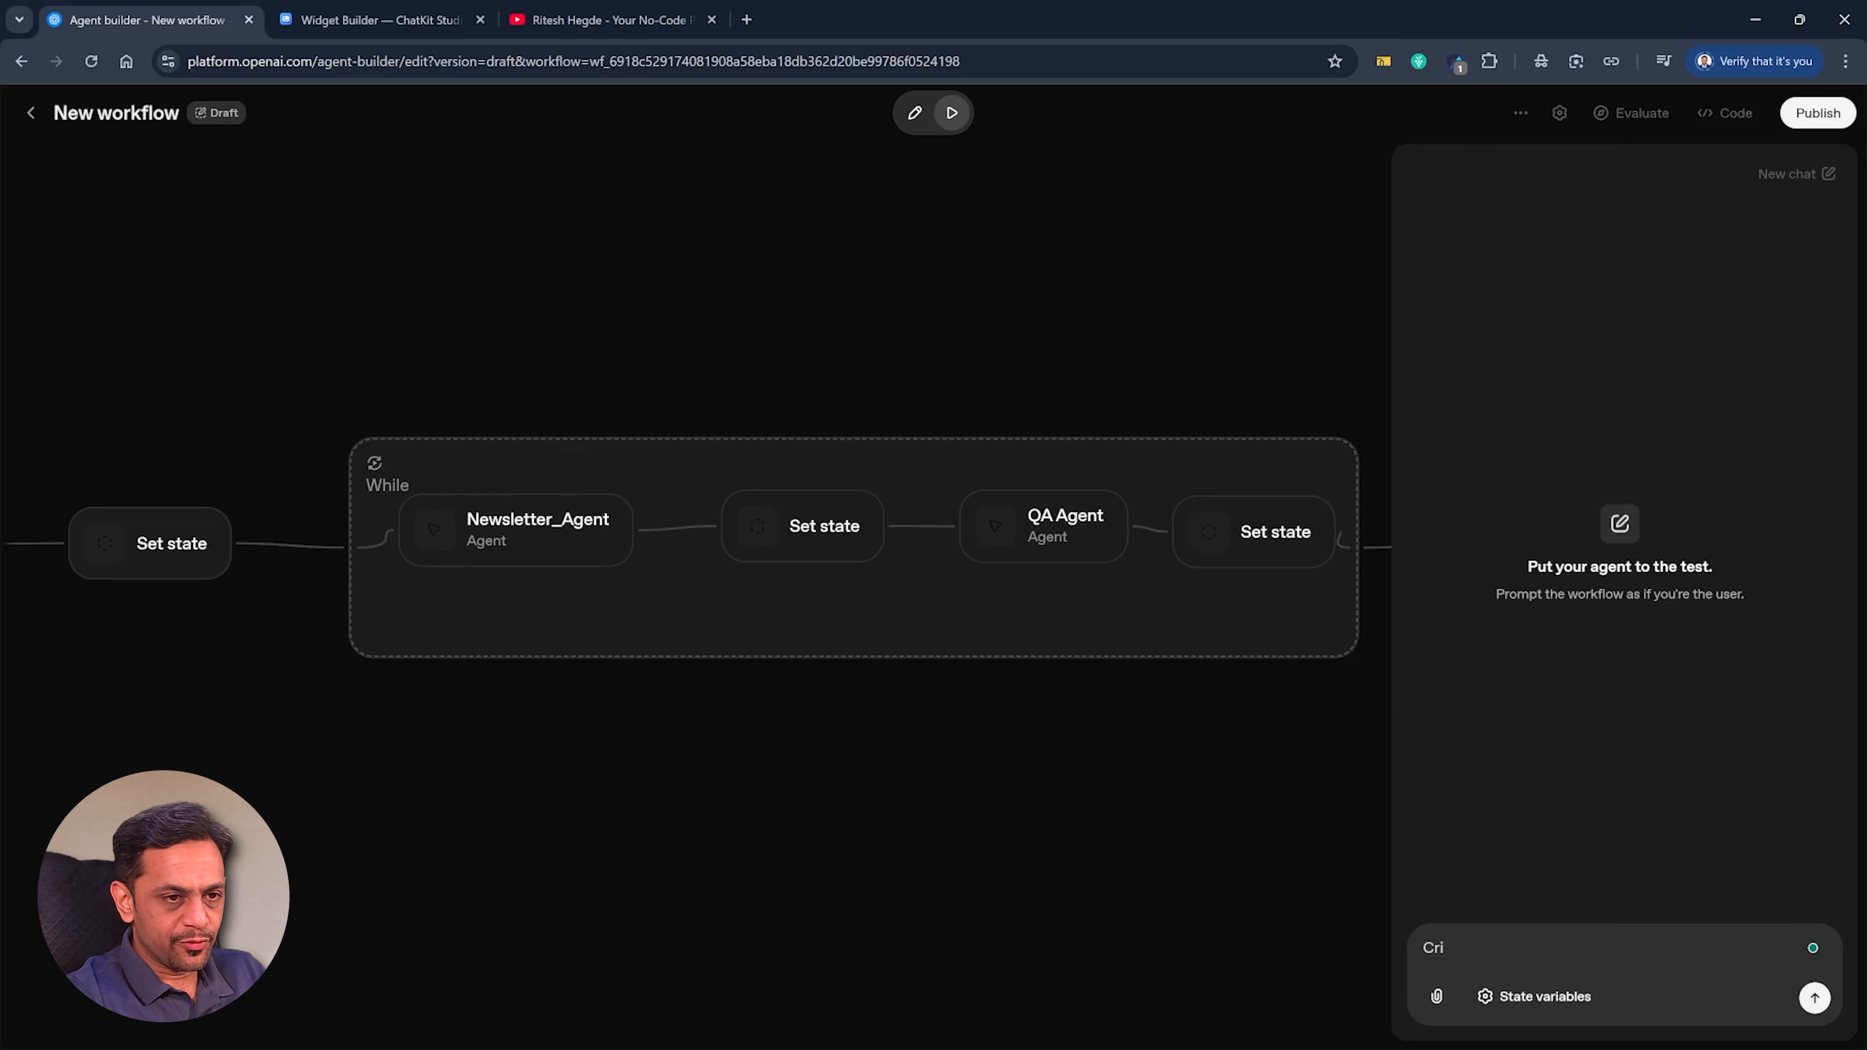
pyautogui.write('cket')
pyautogui.press('Return')
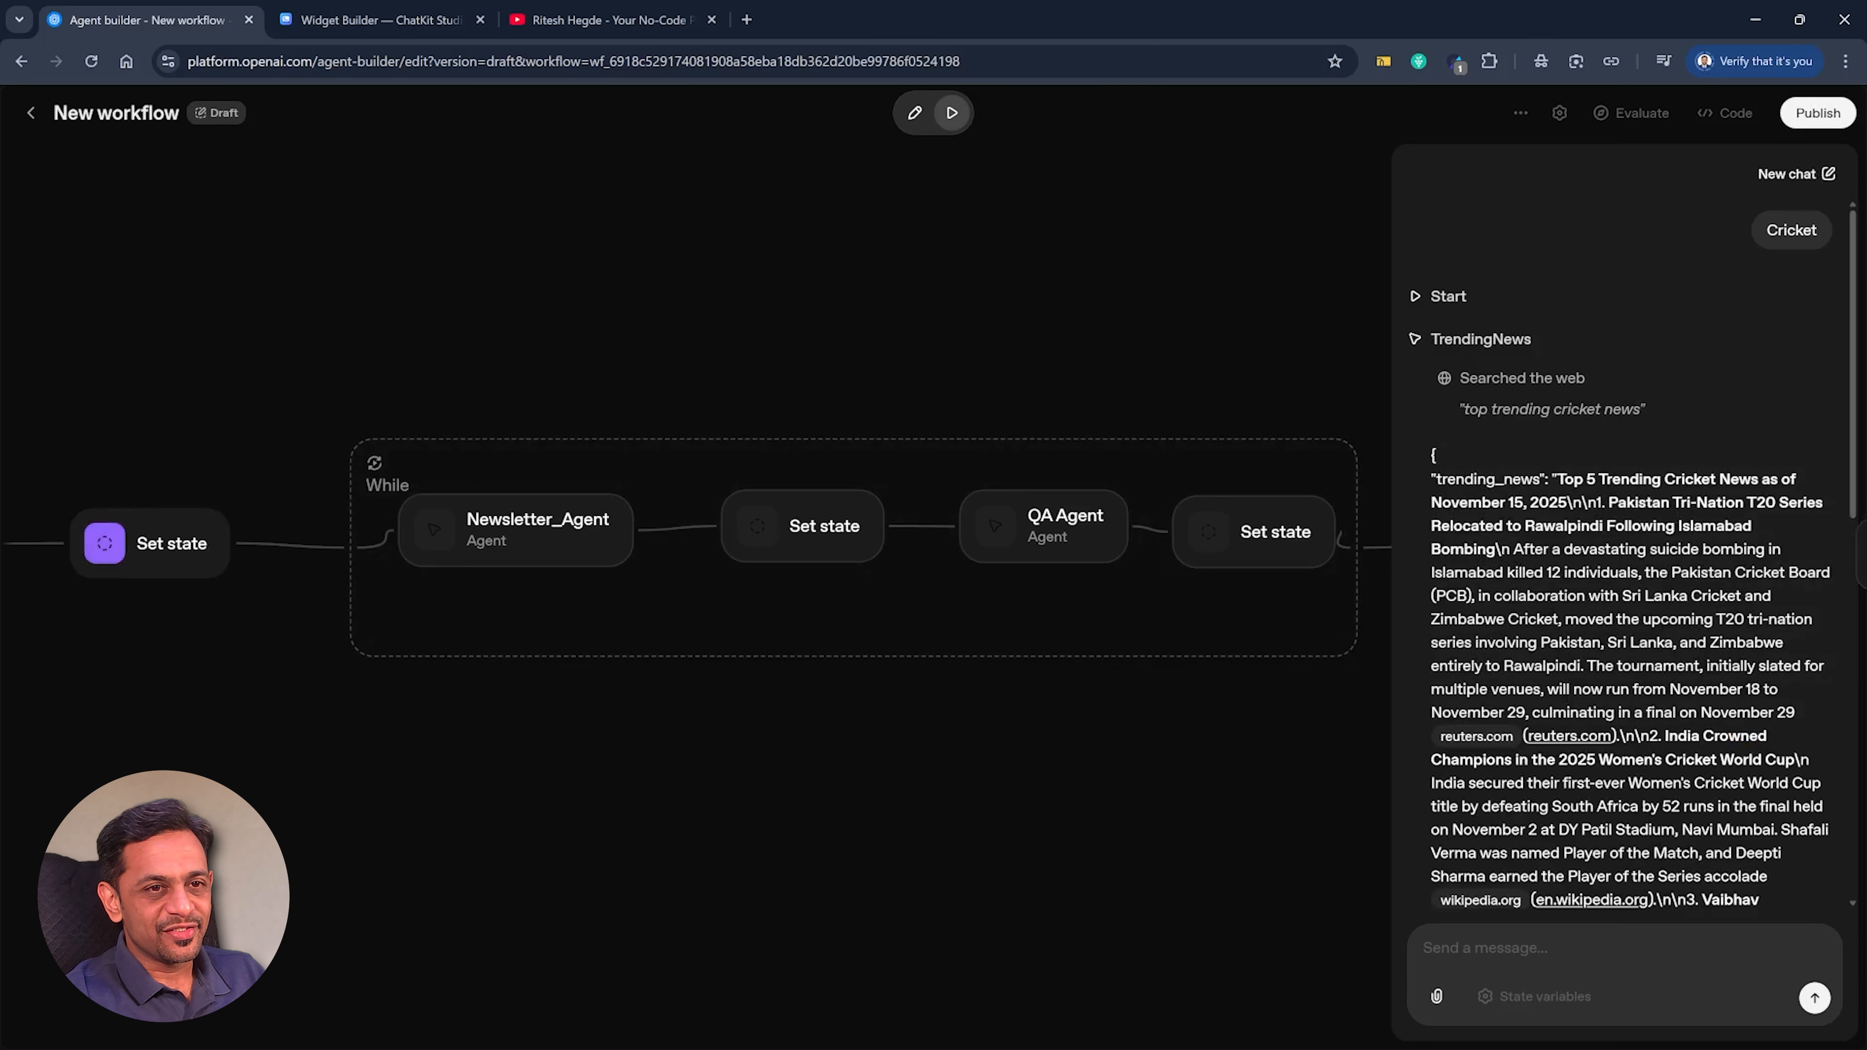
pyautogui.scroll(-10, 1537, 636)
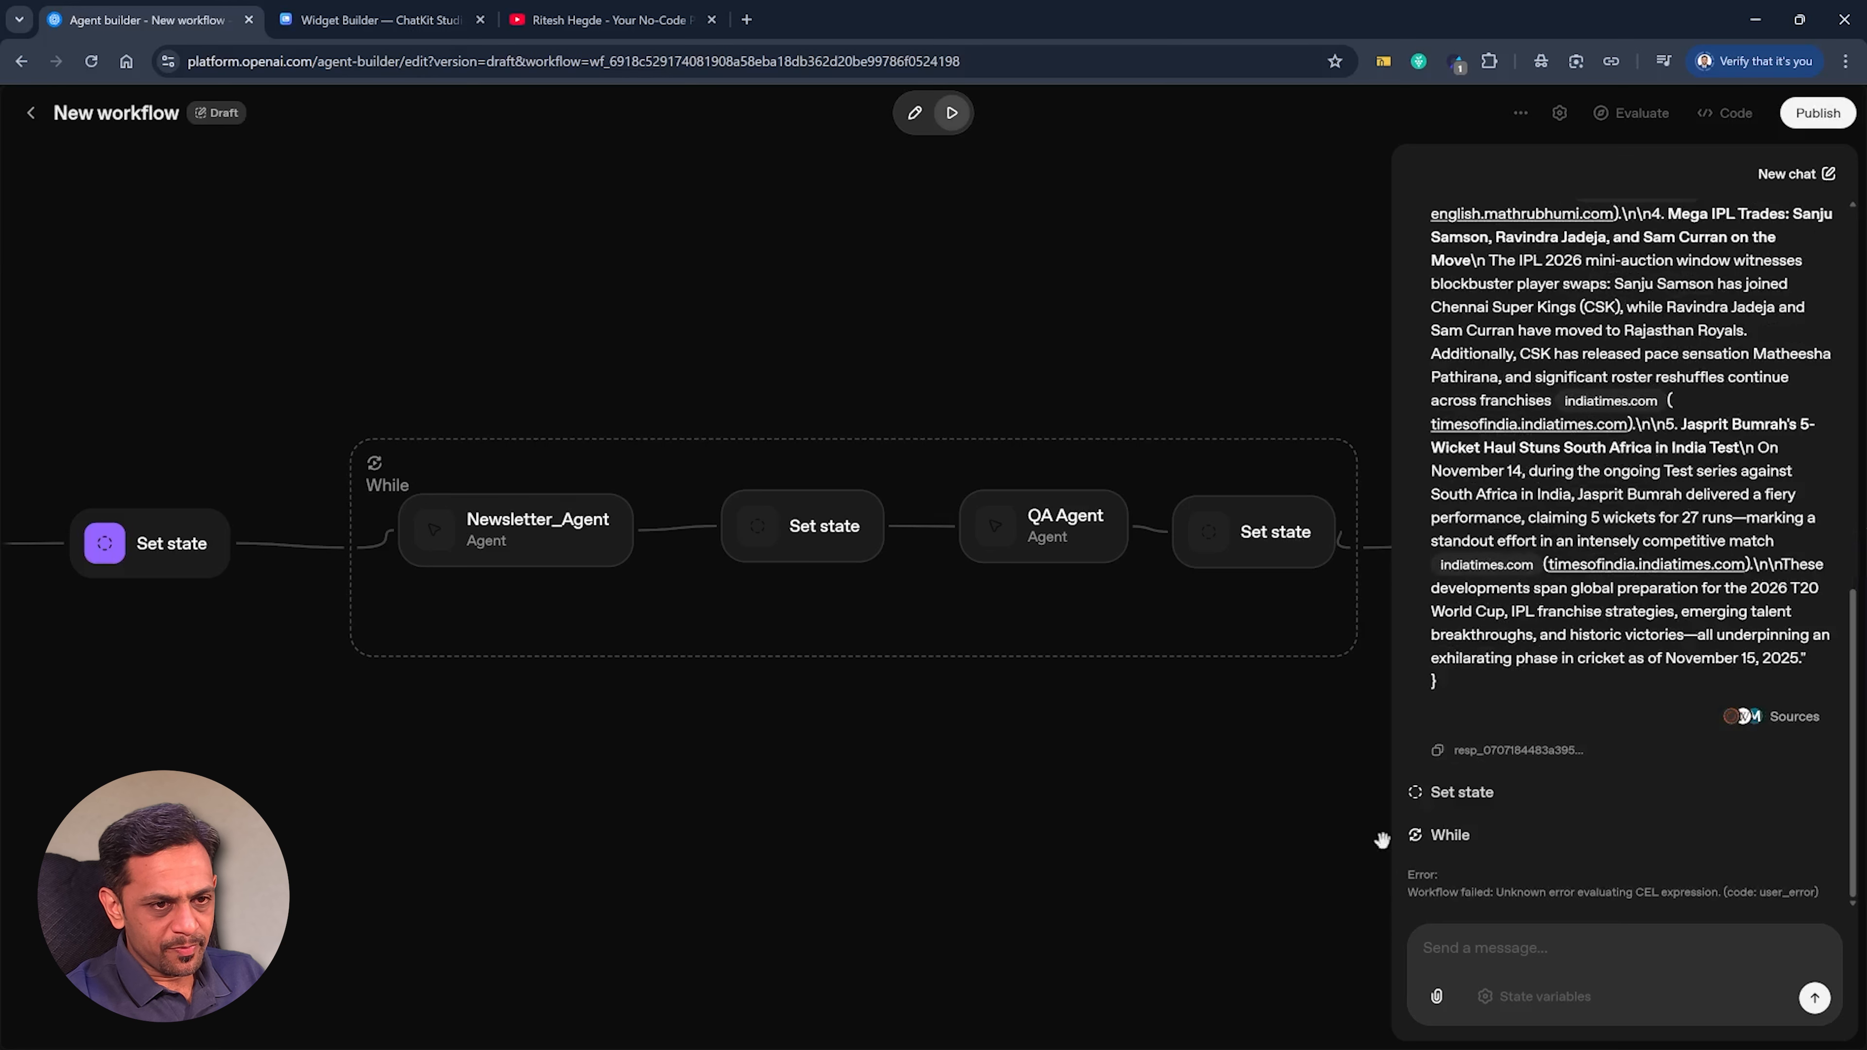
# Return to editing and inspect the Start node's state variables and the While loop's condition expression.
pyautogui.click(1132, 633)
pyautogui.moveTo(817, 781); pyautogui.dragTo(1569, 789)
pyautogui.click(441, 559)
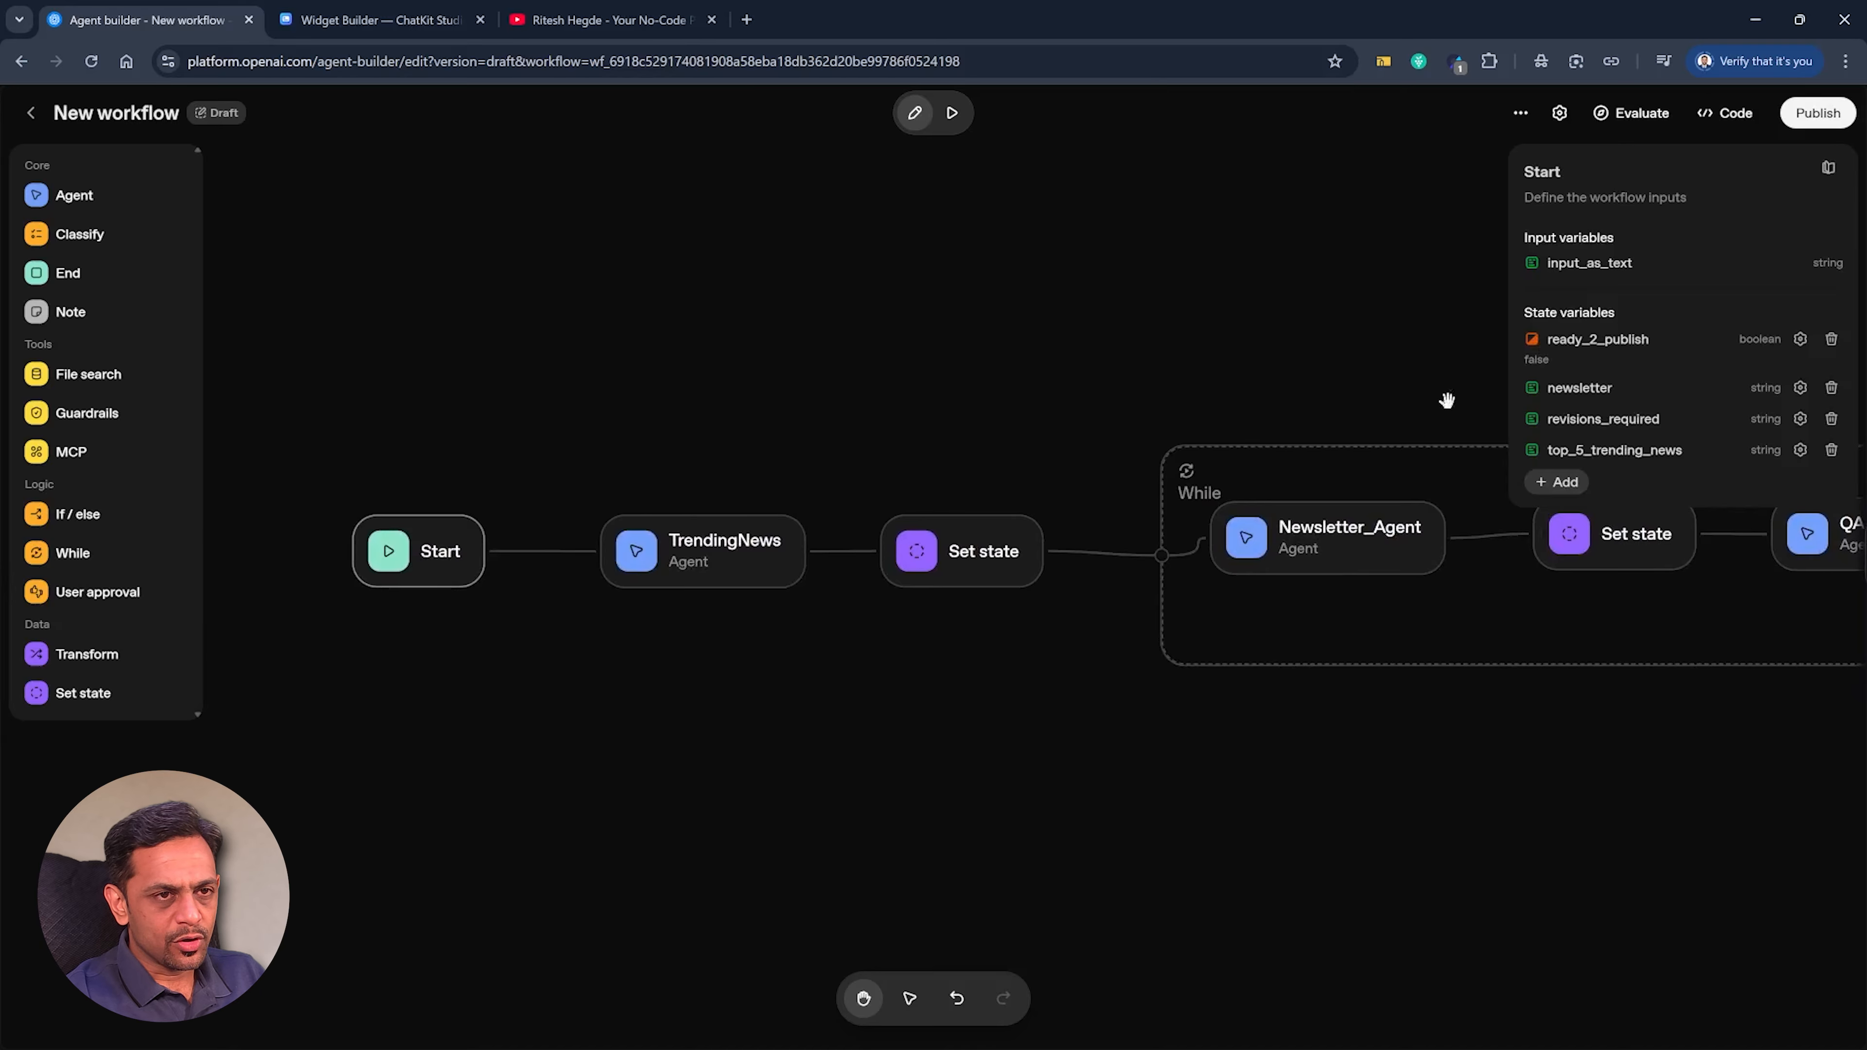
pyautogui.click(1265, 461)
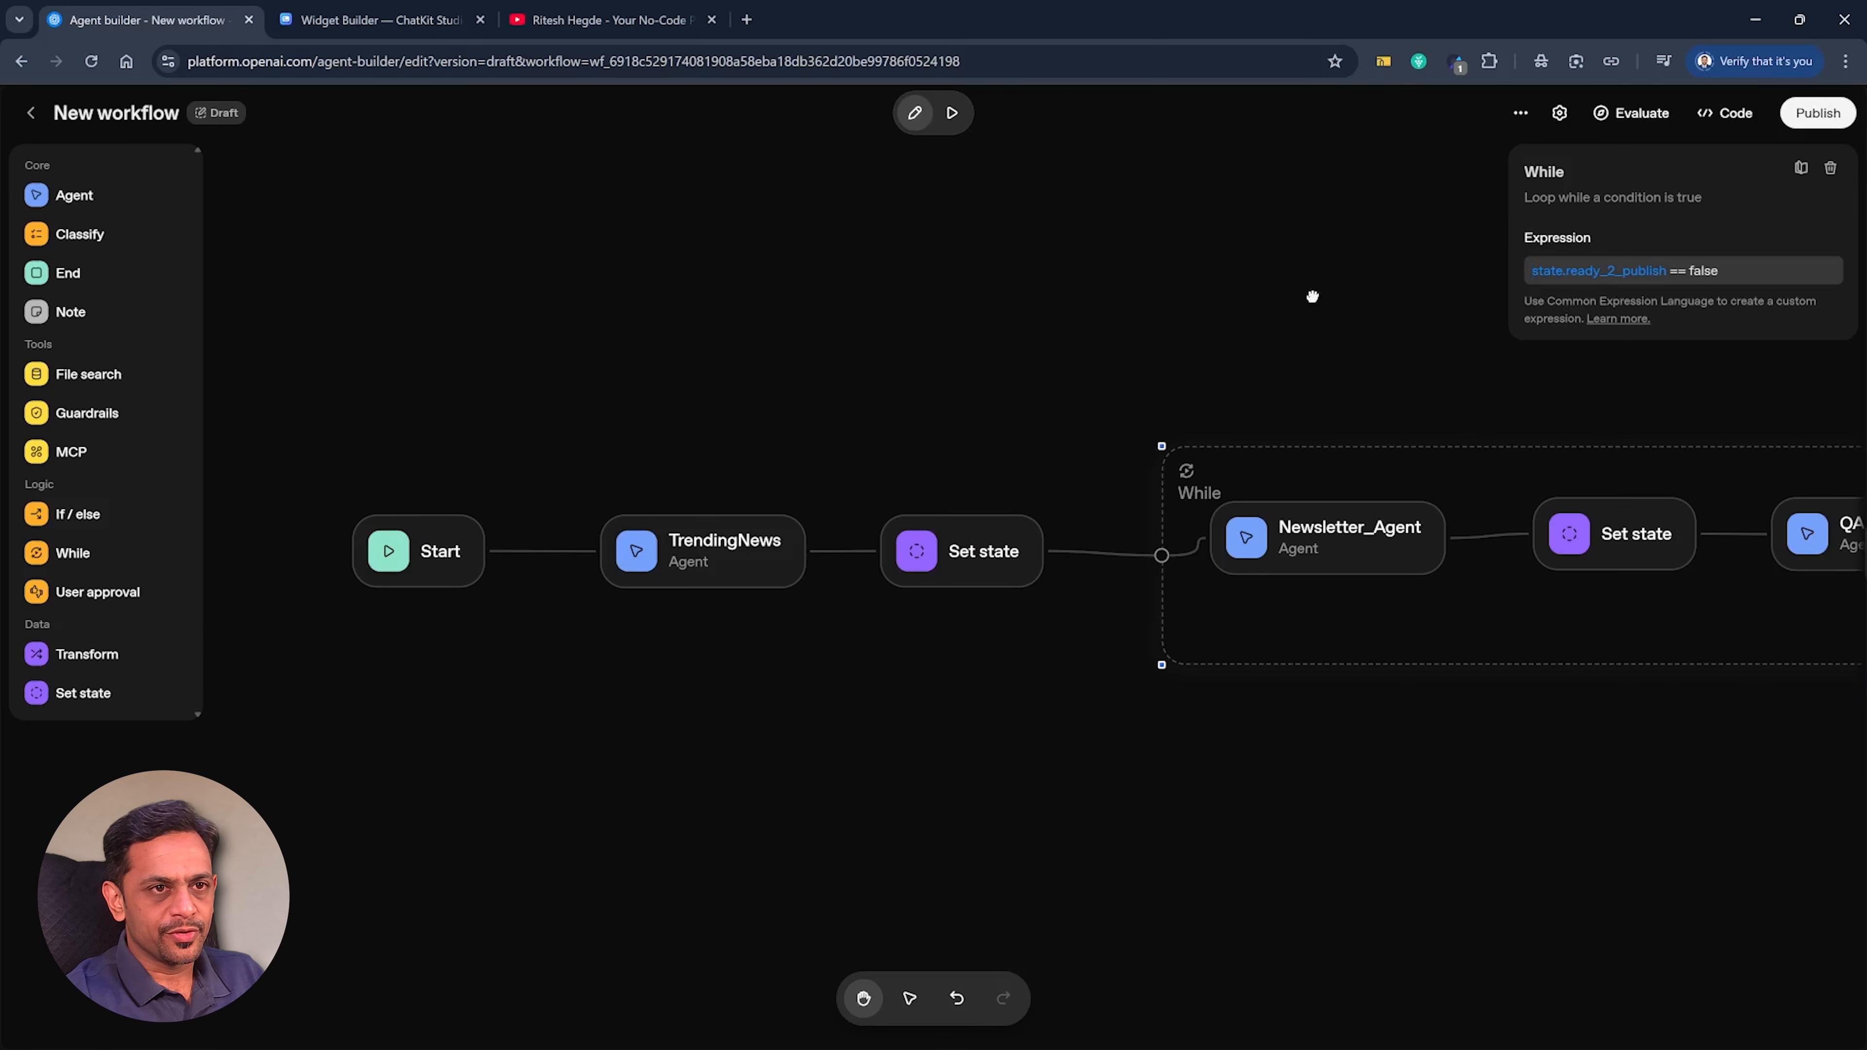
# Run the workflow in preview again with the message "Cricket" and review the QA Agent and Final Agent outputs.
pyautogui.click(952, 112)
pyautogui.write('Cricket')
pyautogui.press('Return')
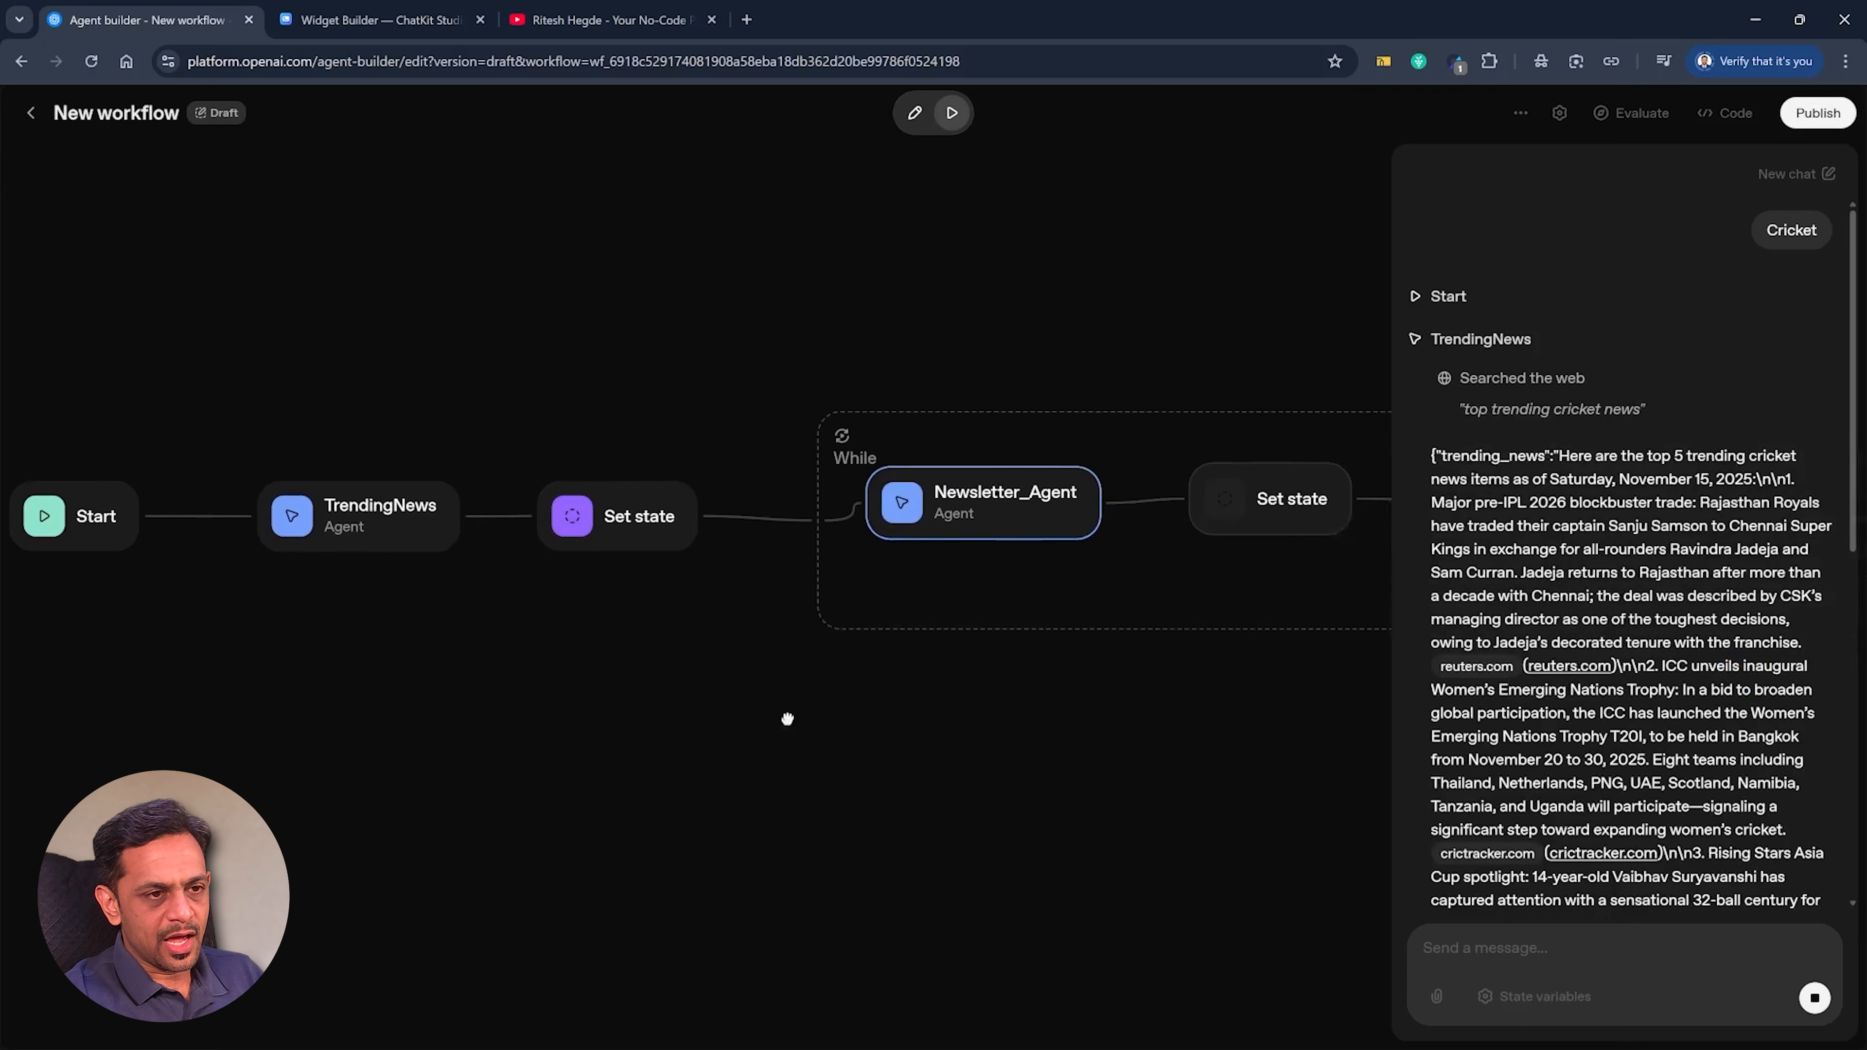
pyautogui.moveTo(1184, 764); pyautogui.dragTo(807, 762)
pyautogui.scroll(-11, 1581, 703)
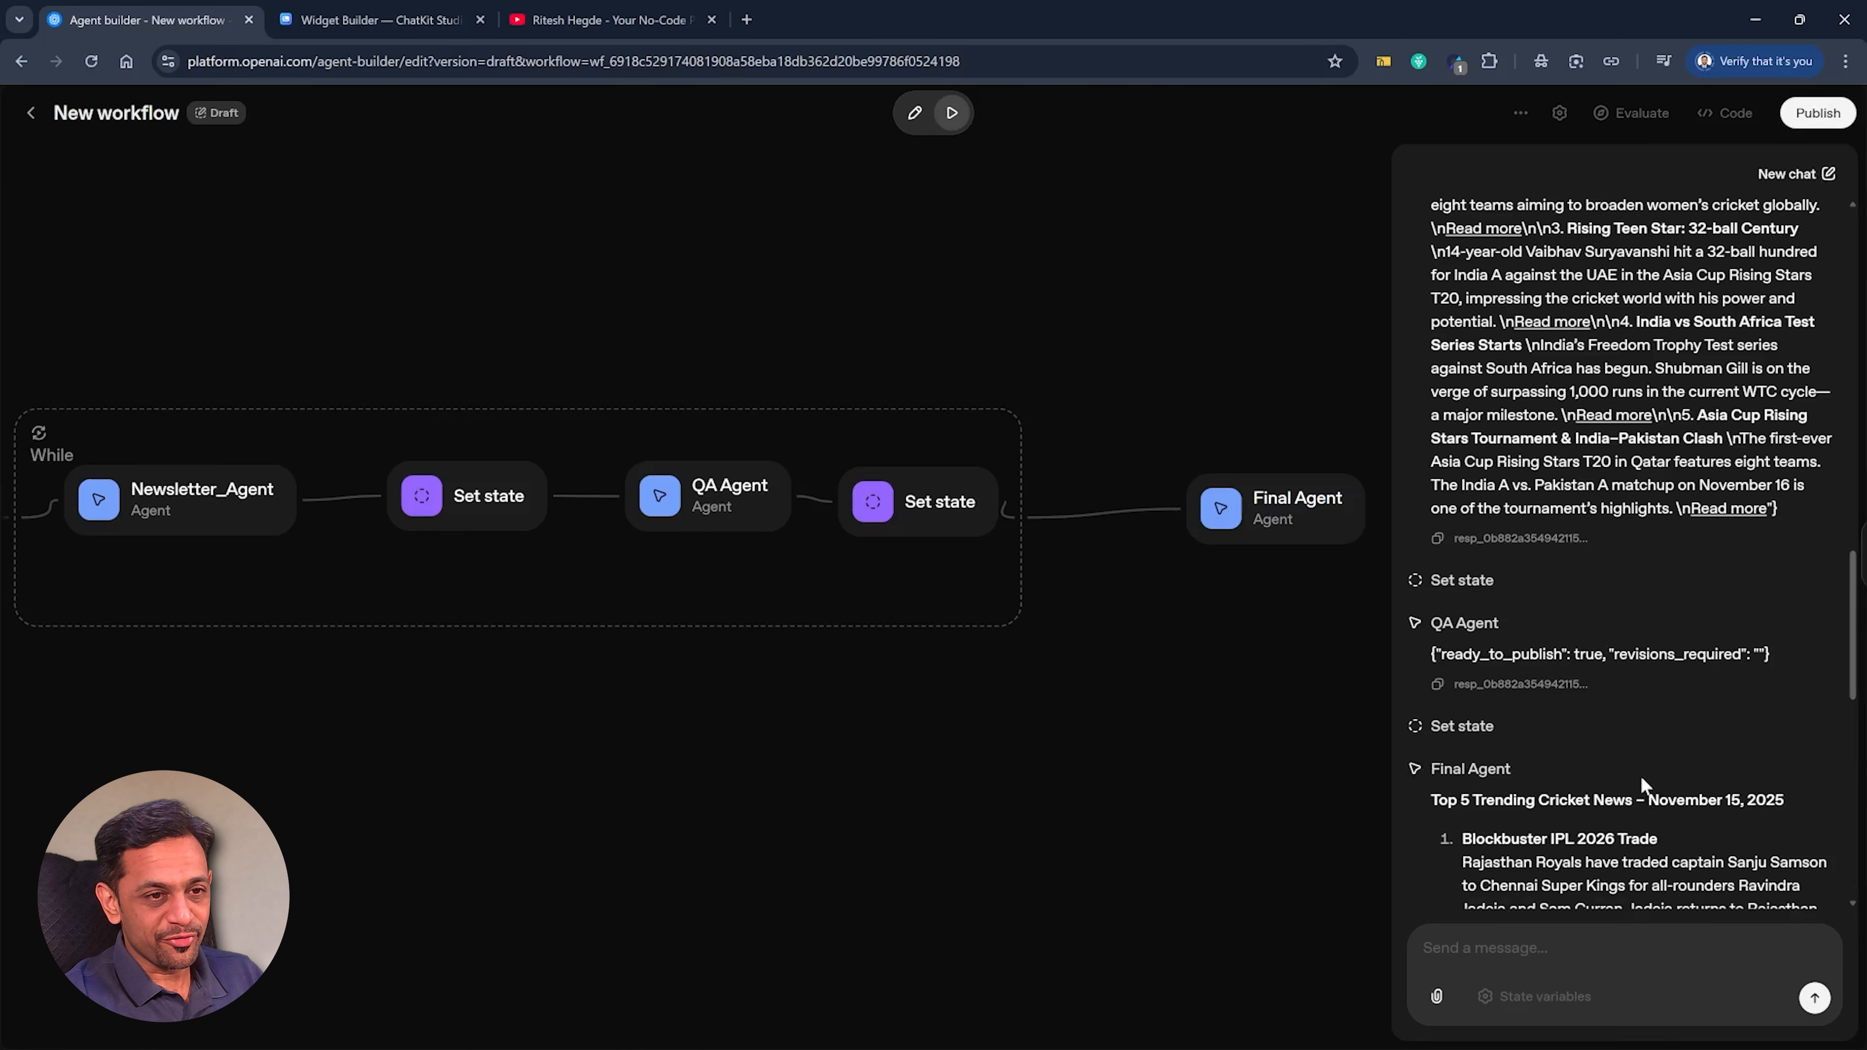
pyautogui.scroll(4, 1641, 776)
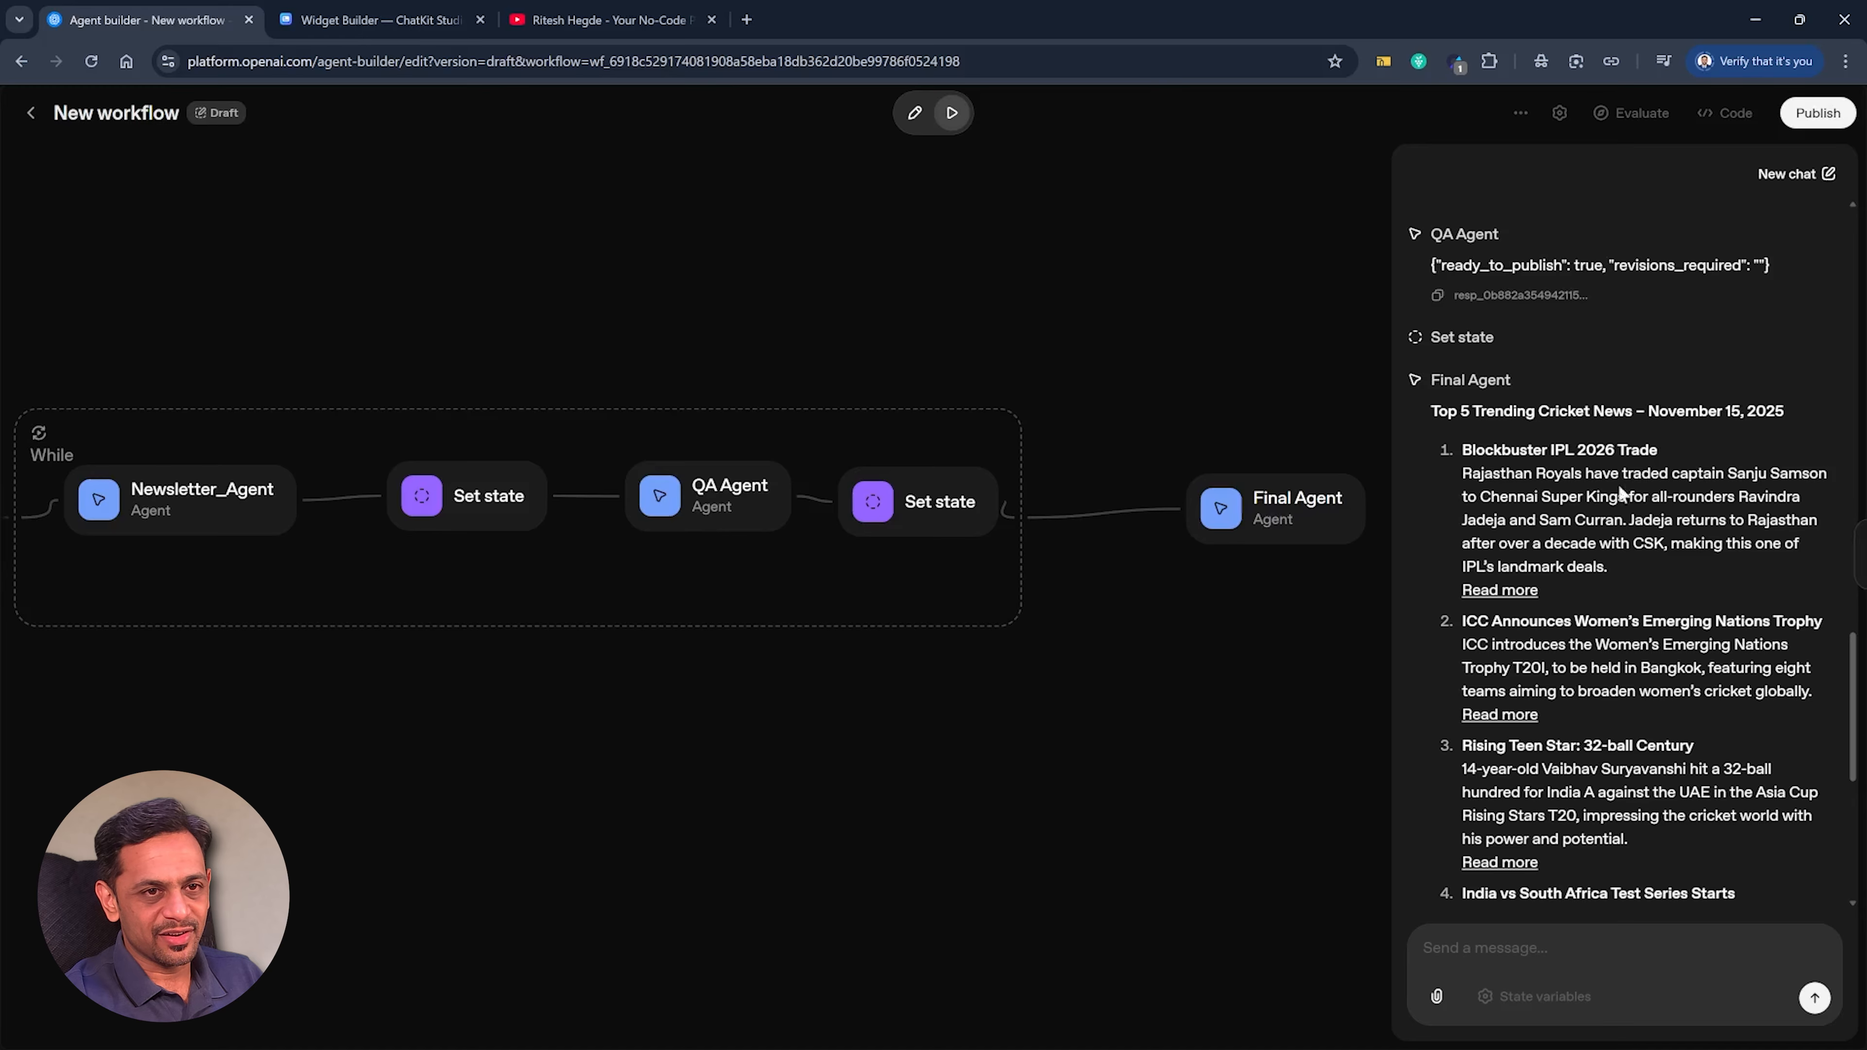
# Open the source articles of the first two stories in Final Agent's newsletter to check them, closing each one after viewing.
pyautogui.keyDown('ctrl'); pyautogui.click(1504, 591); pyautogui.keyUp('ctrl')
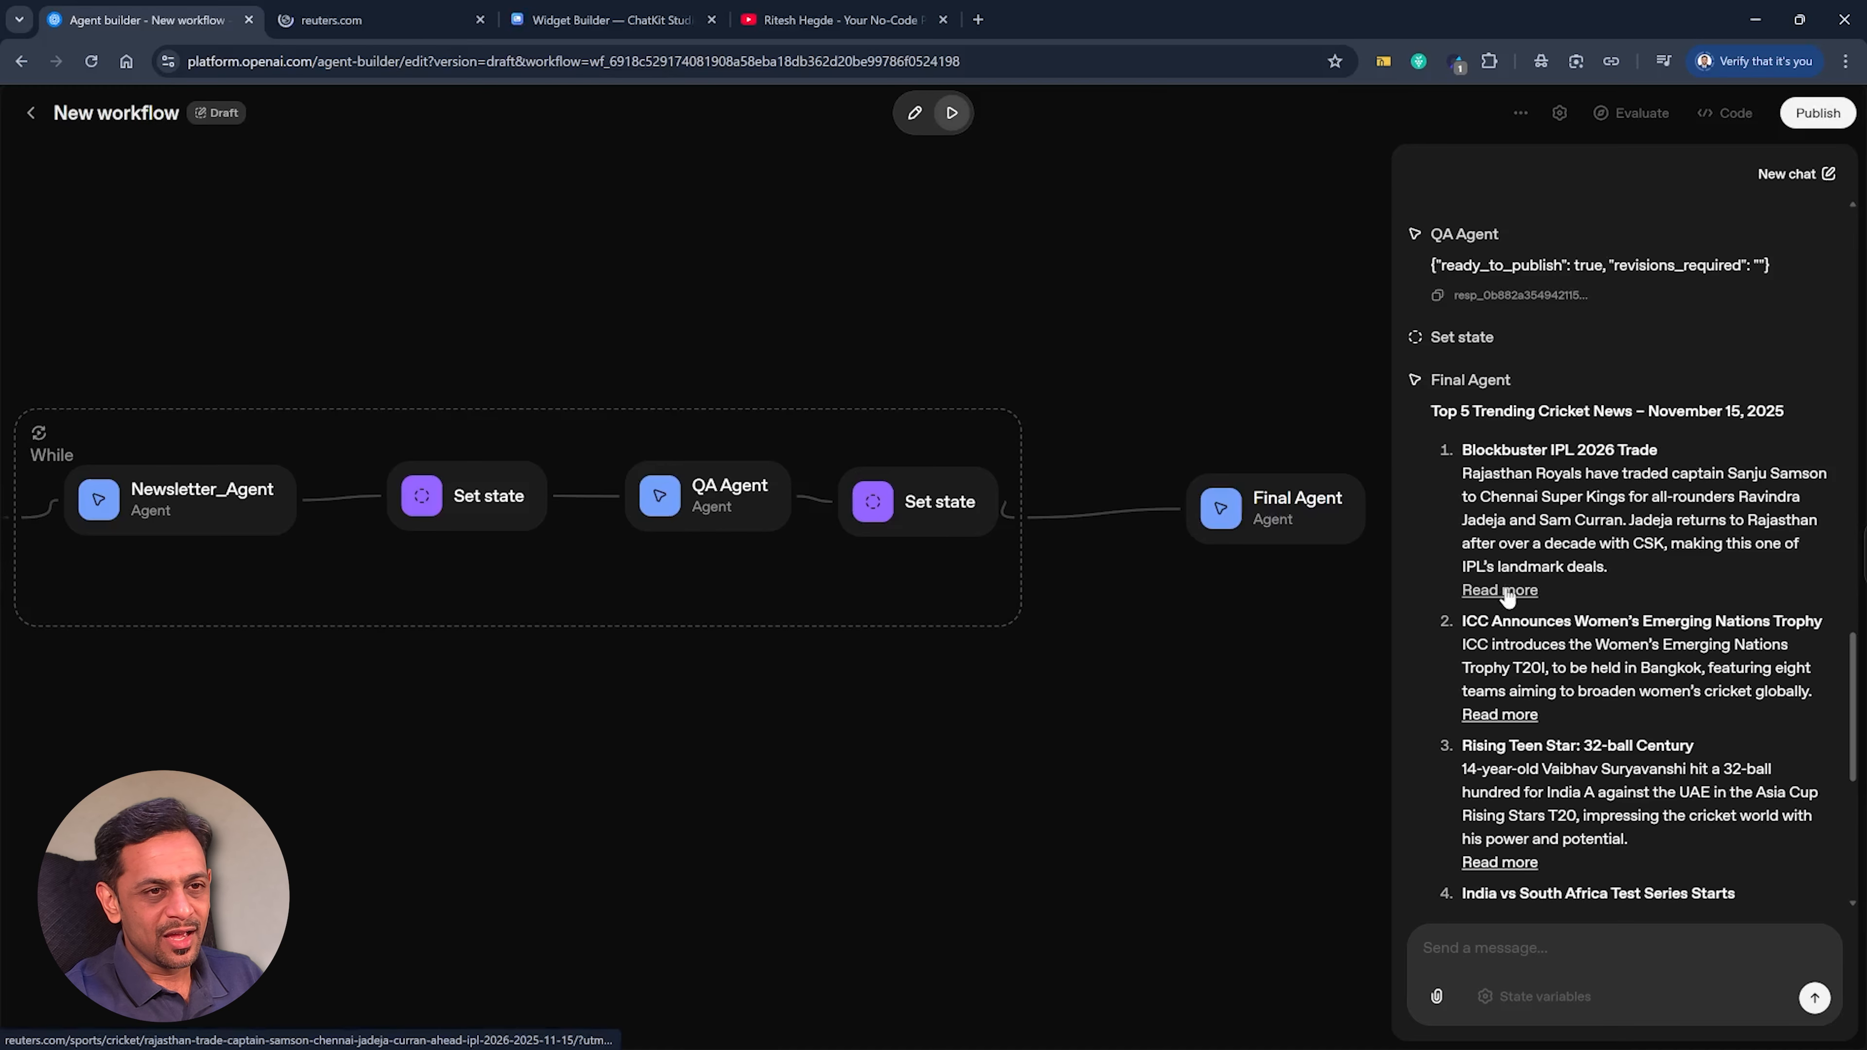
pyautogui.click(354, 21)
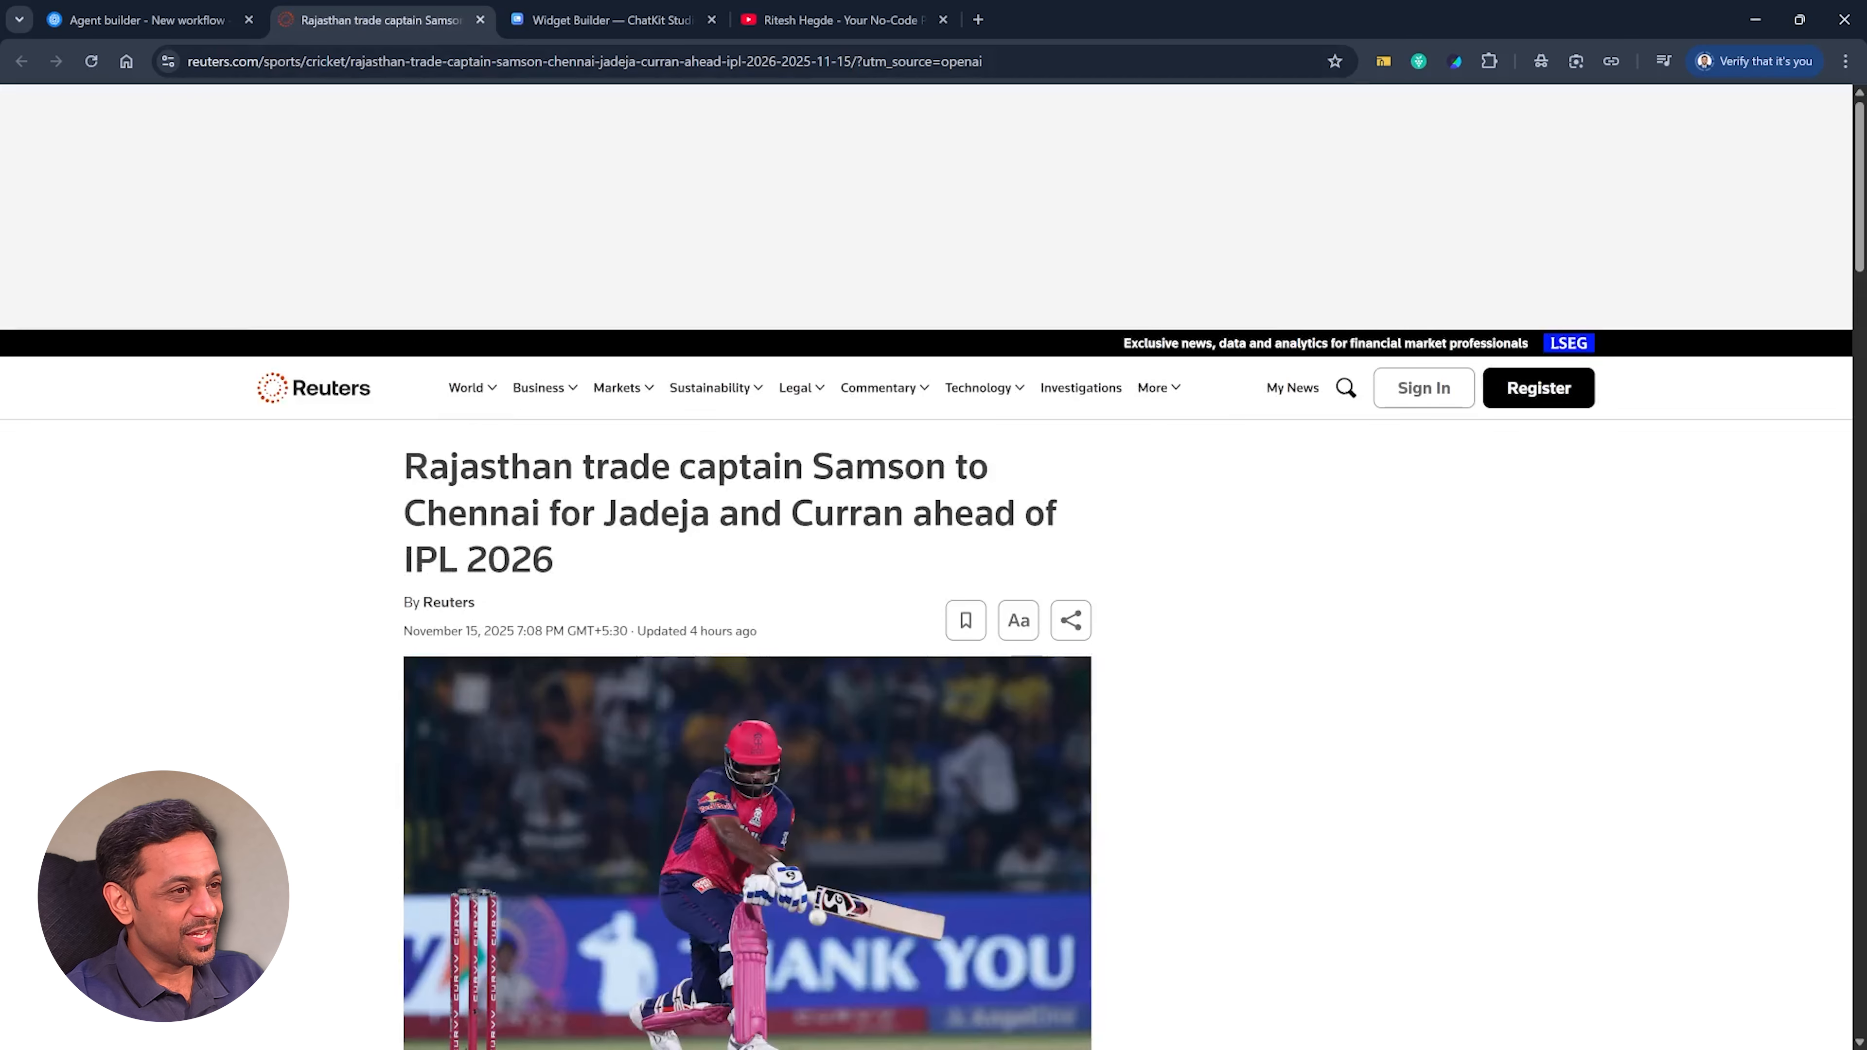
pyautogui.click(480, 20)
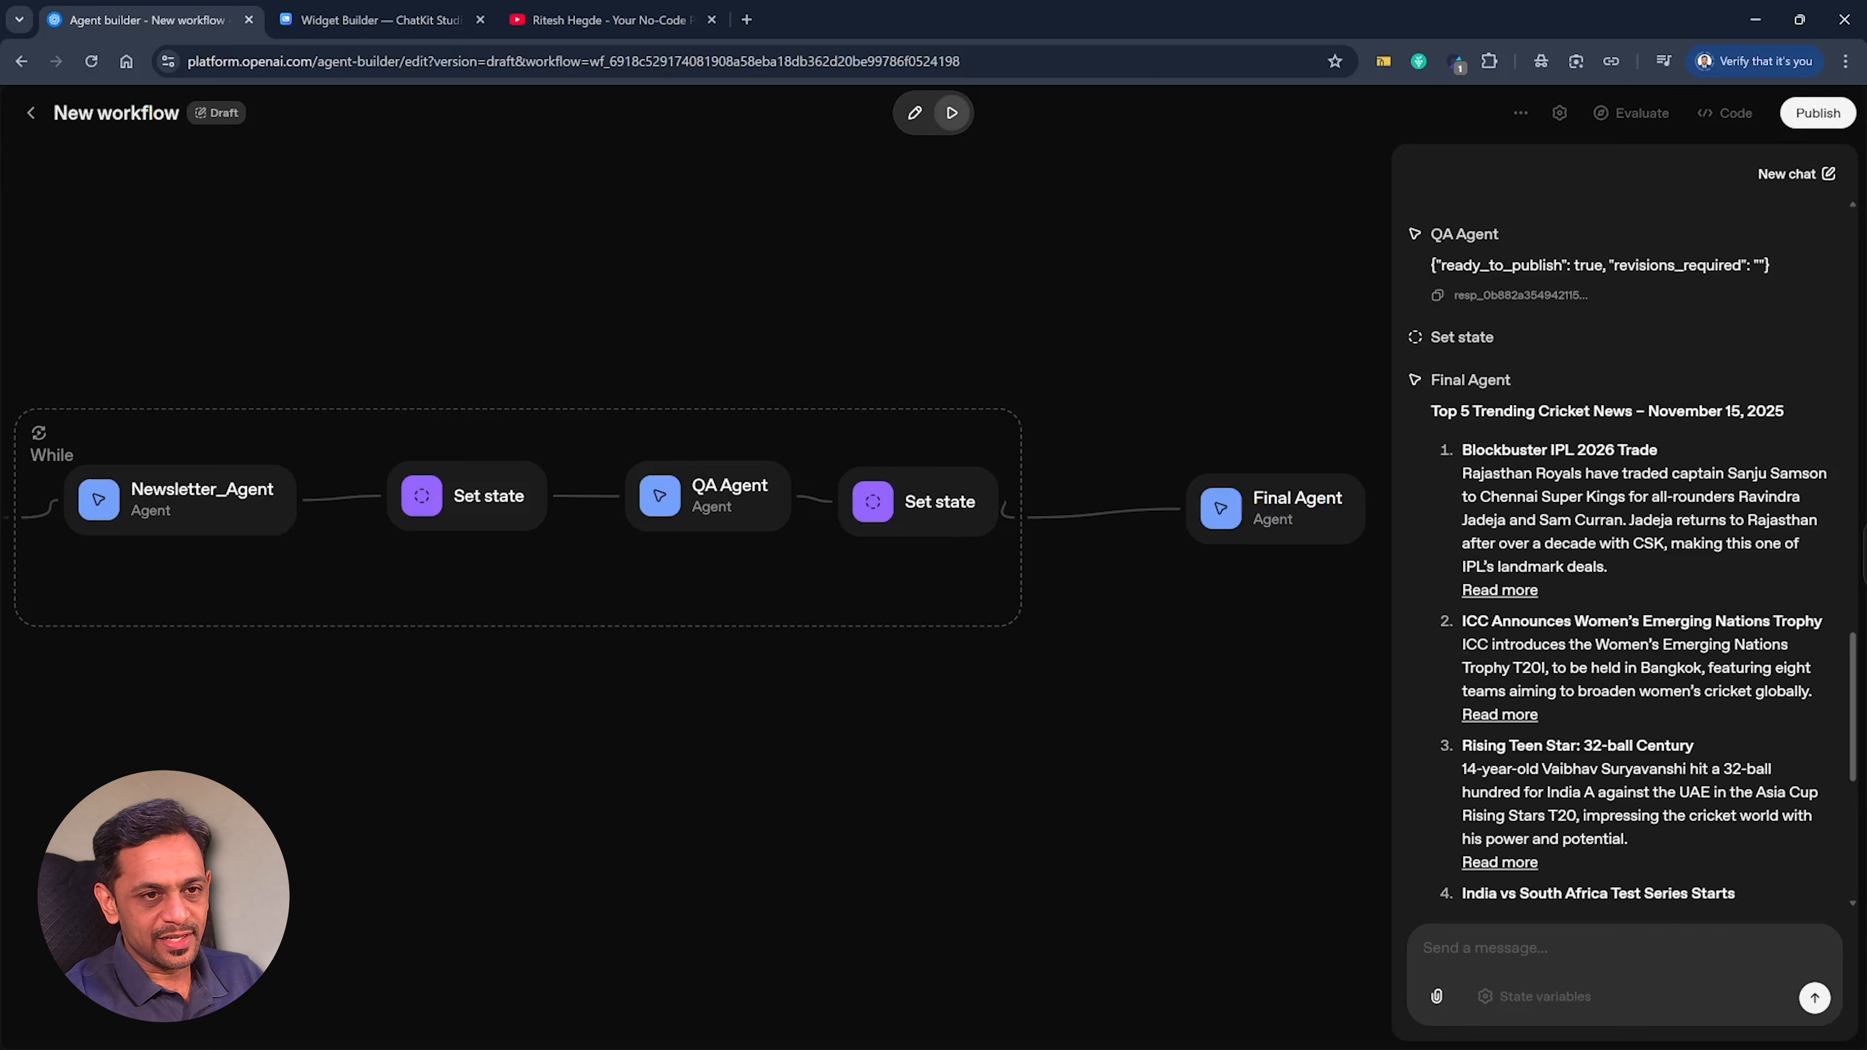
pyautogui.middleClick(1500, 714)
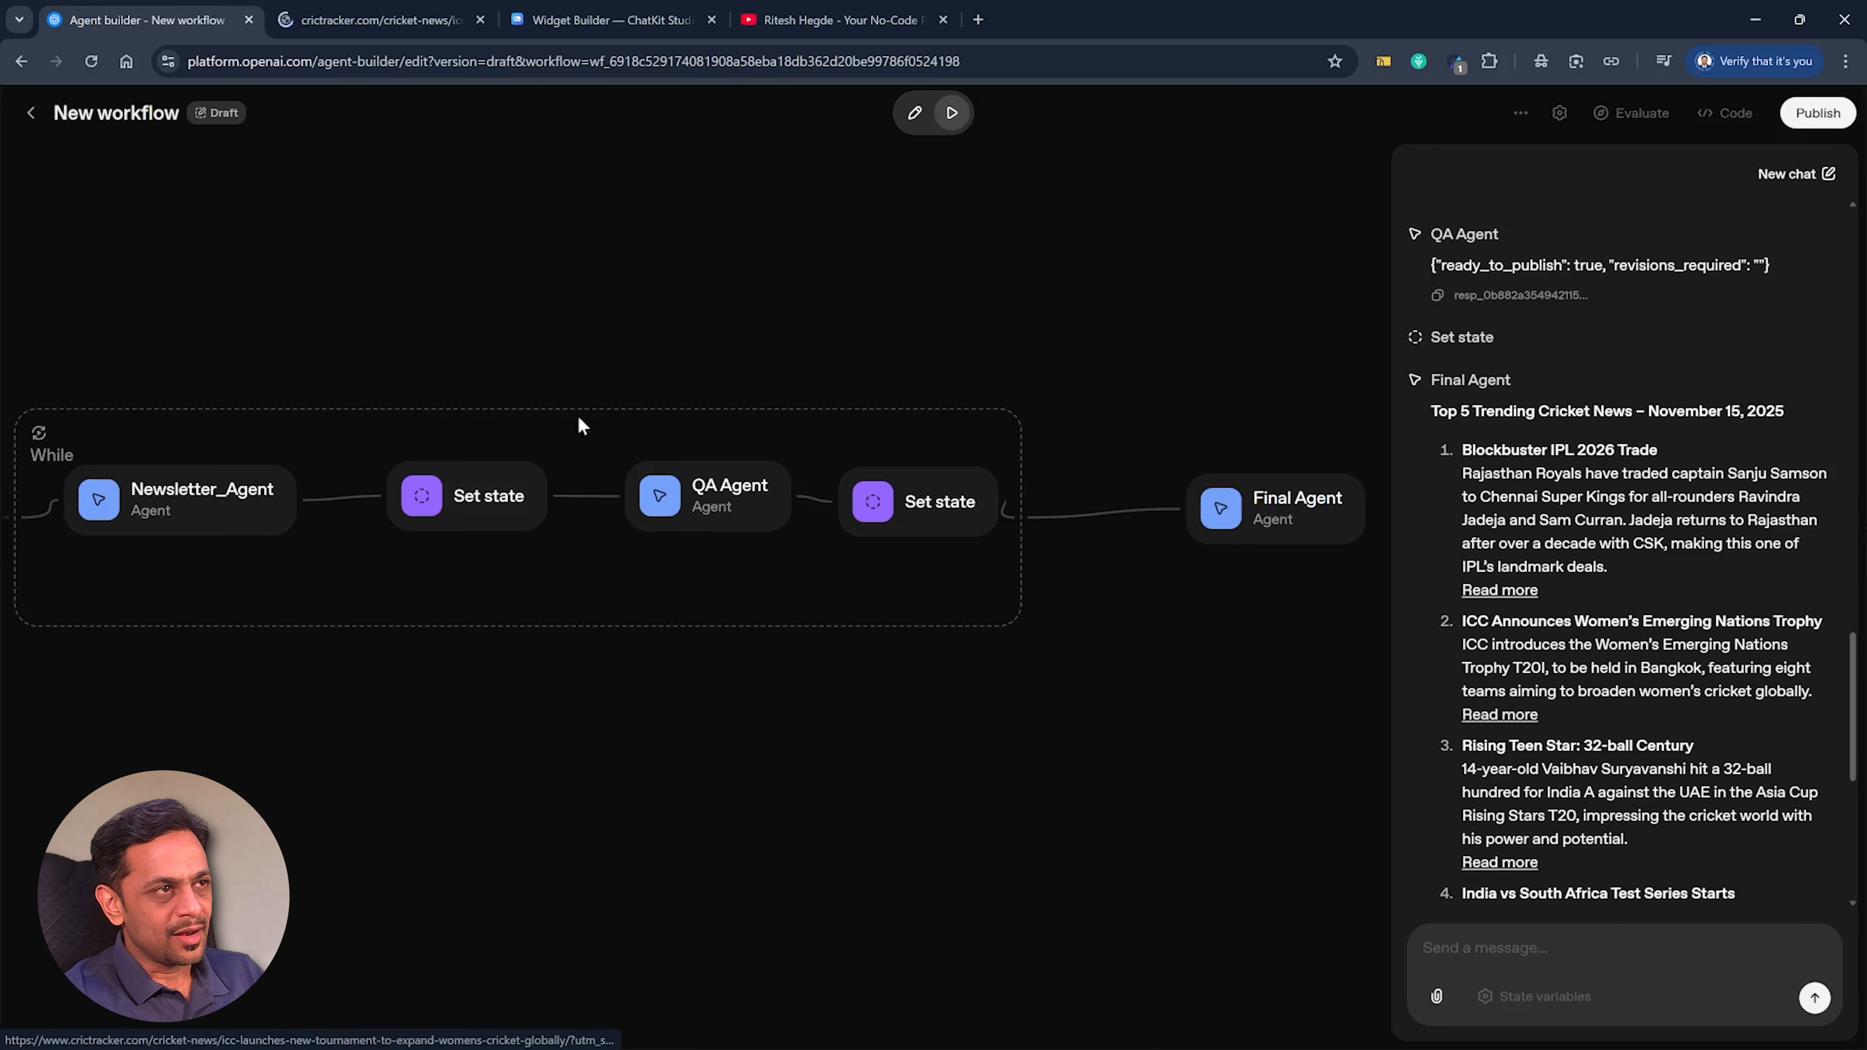
pyautogui.hotkey('ctrl', 'Tab')
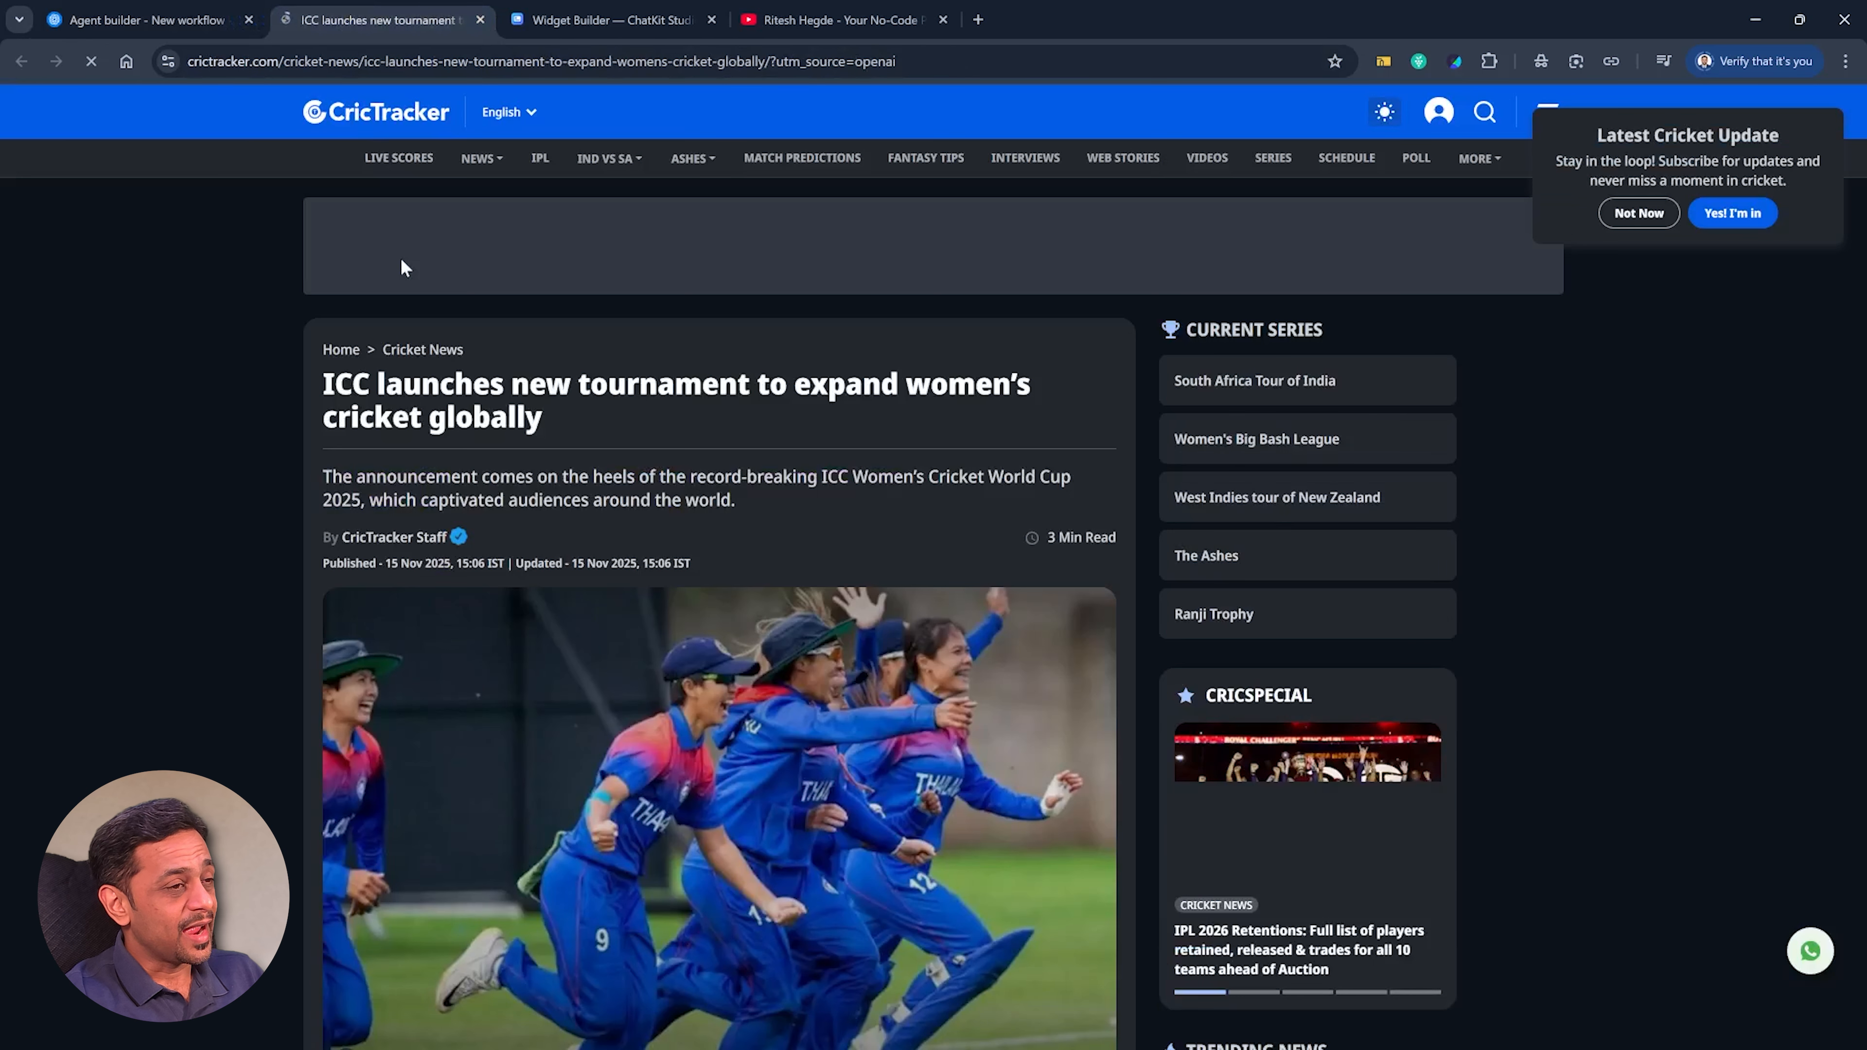
pyautogui.click(480, 20)
# Review the rest of the newsletter through its signature, then check the source article of the India vs South Africa story and close it.
pyautogui.scroll(-3, 1580, 629)
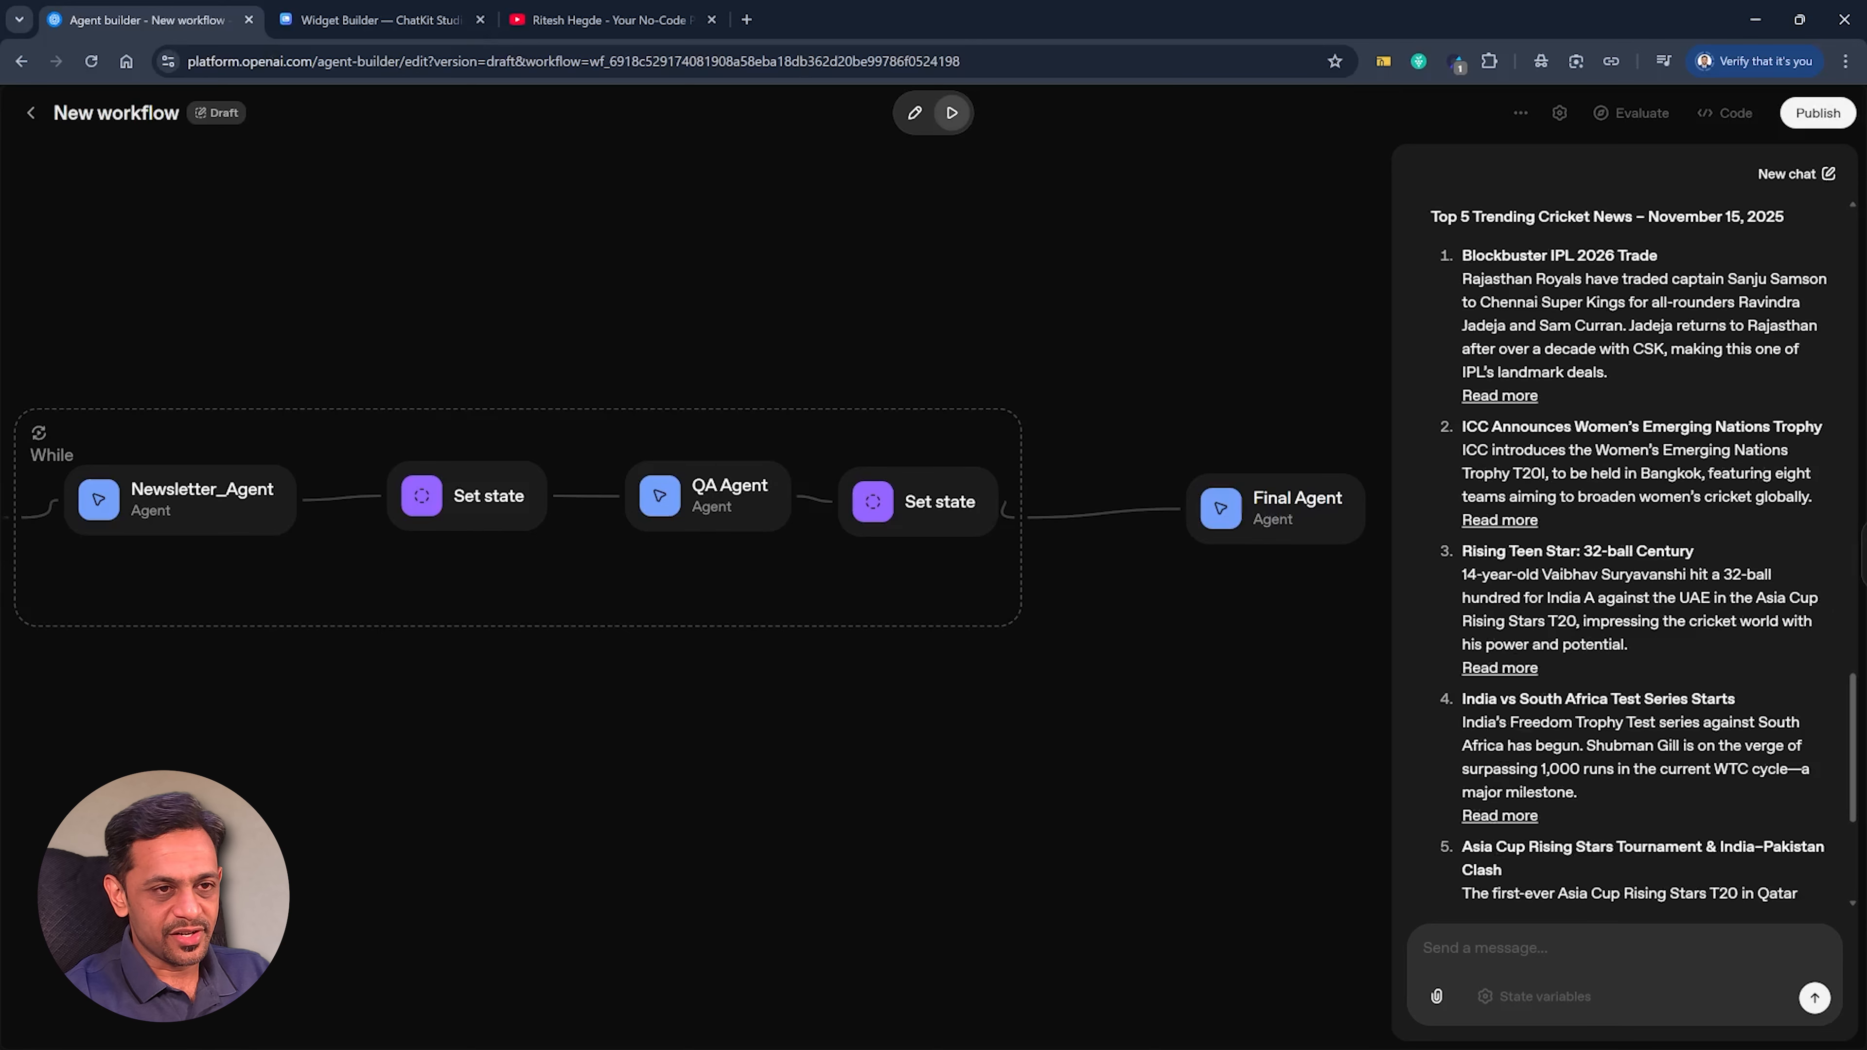
pyautogui.scroll(-5, 1580, 629)
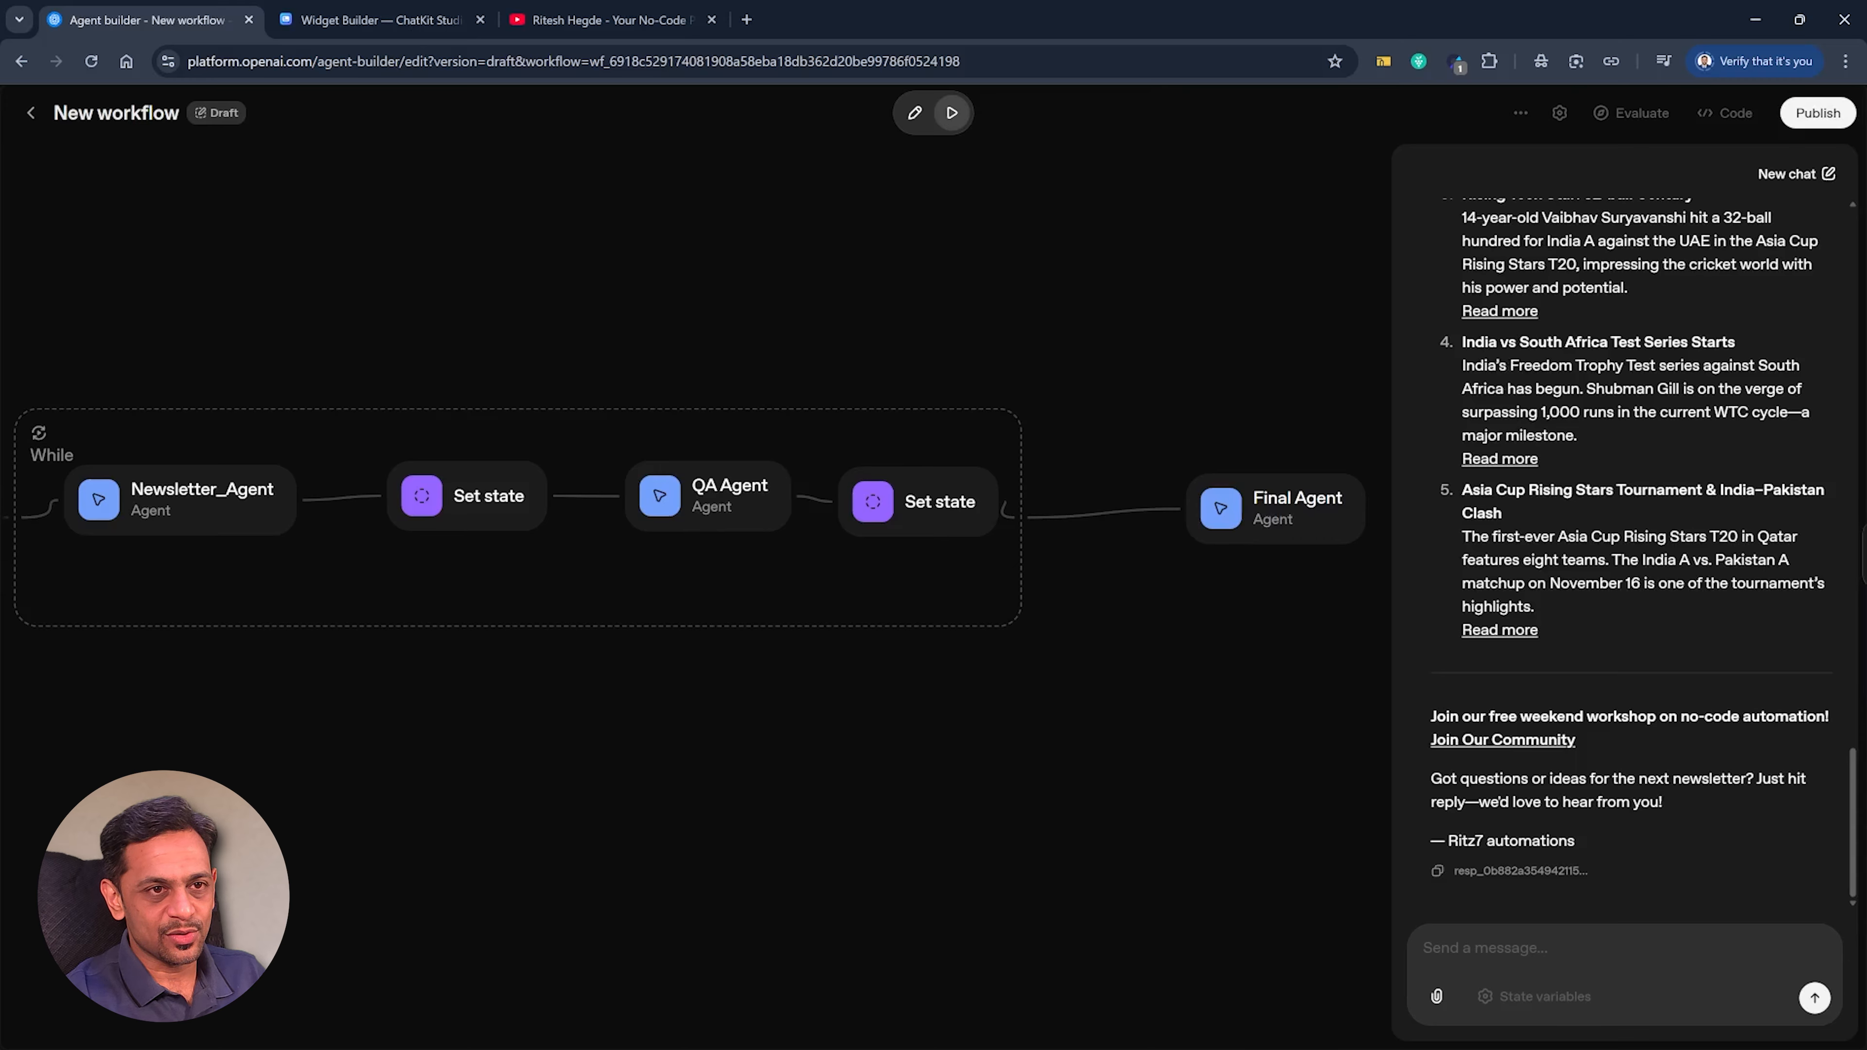
pyautogui.middleClick(1493, 458)
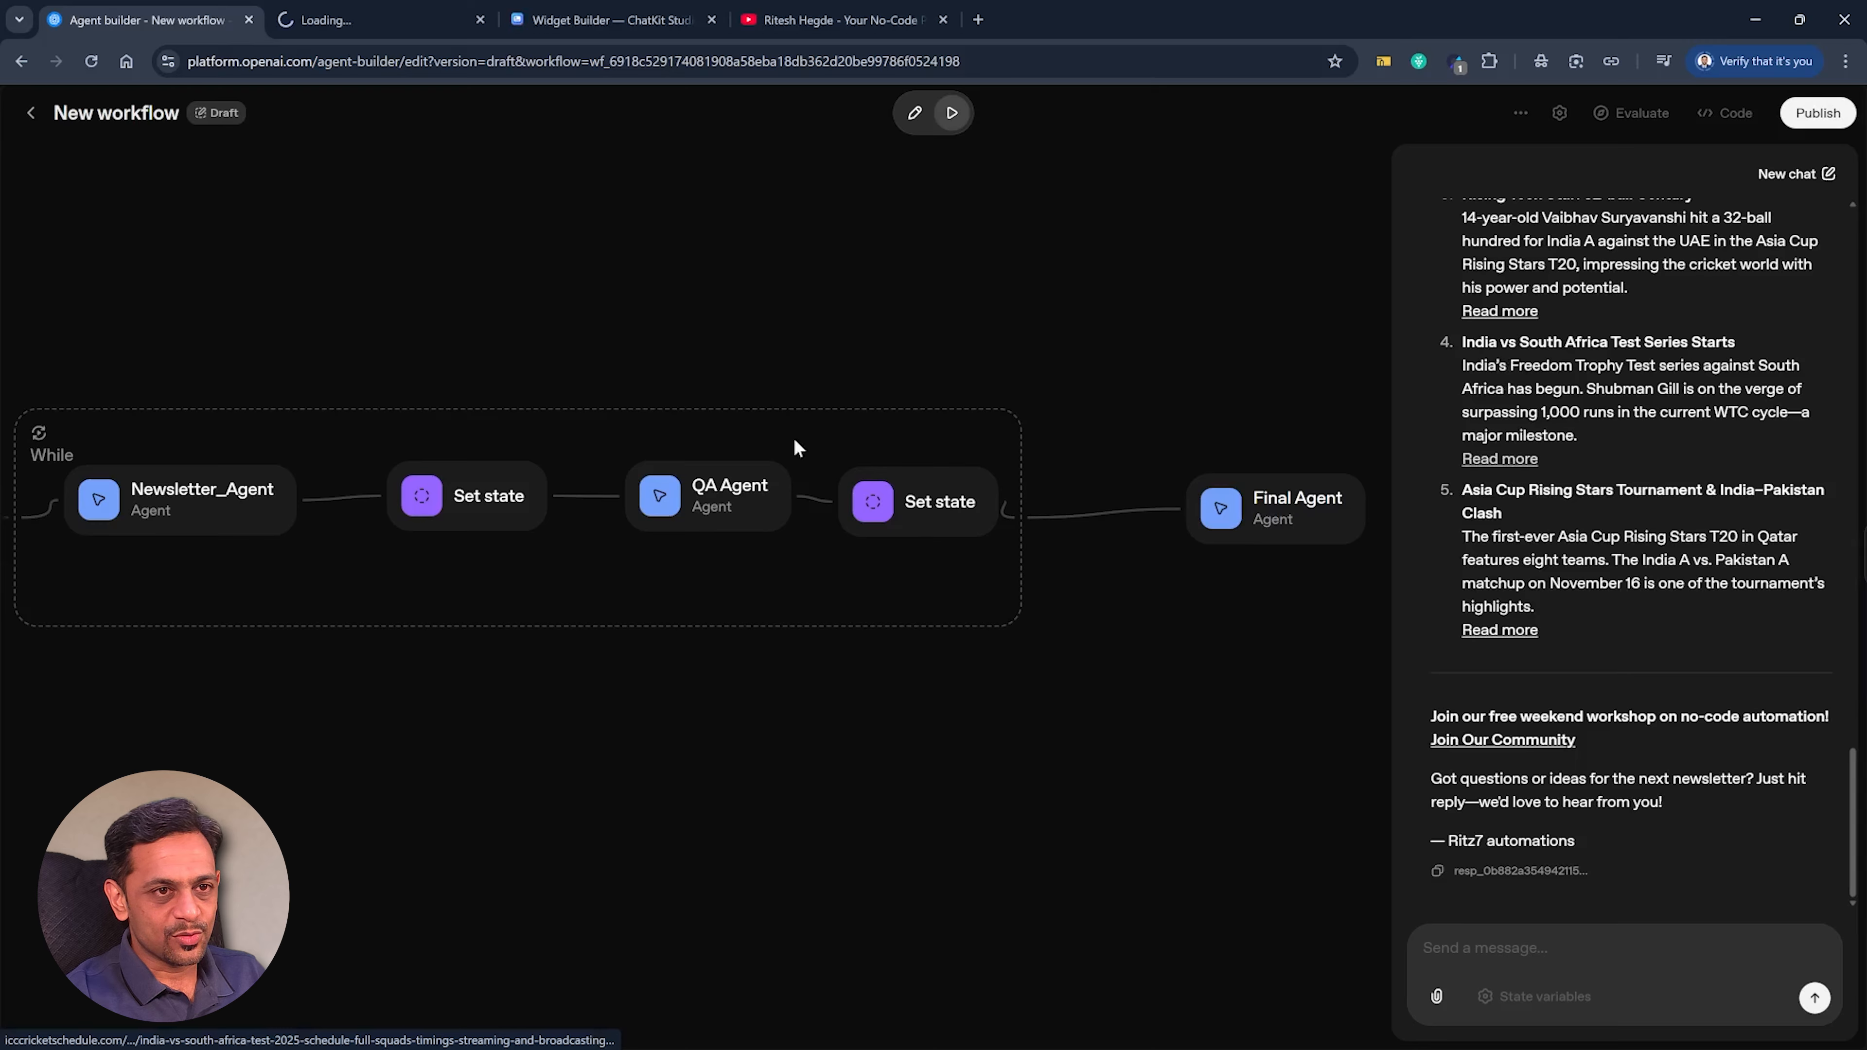
pyautogui.click(372, 21)
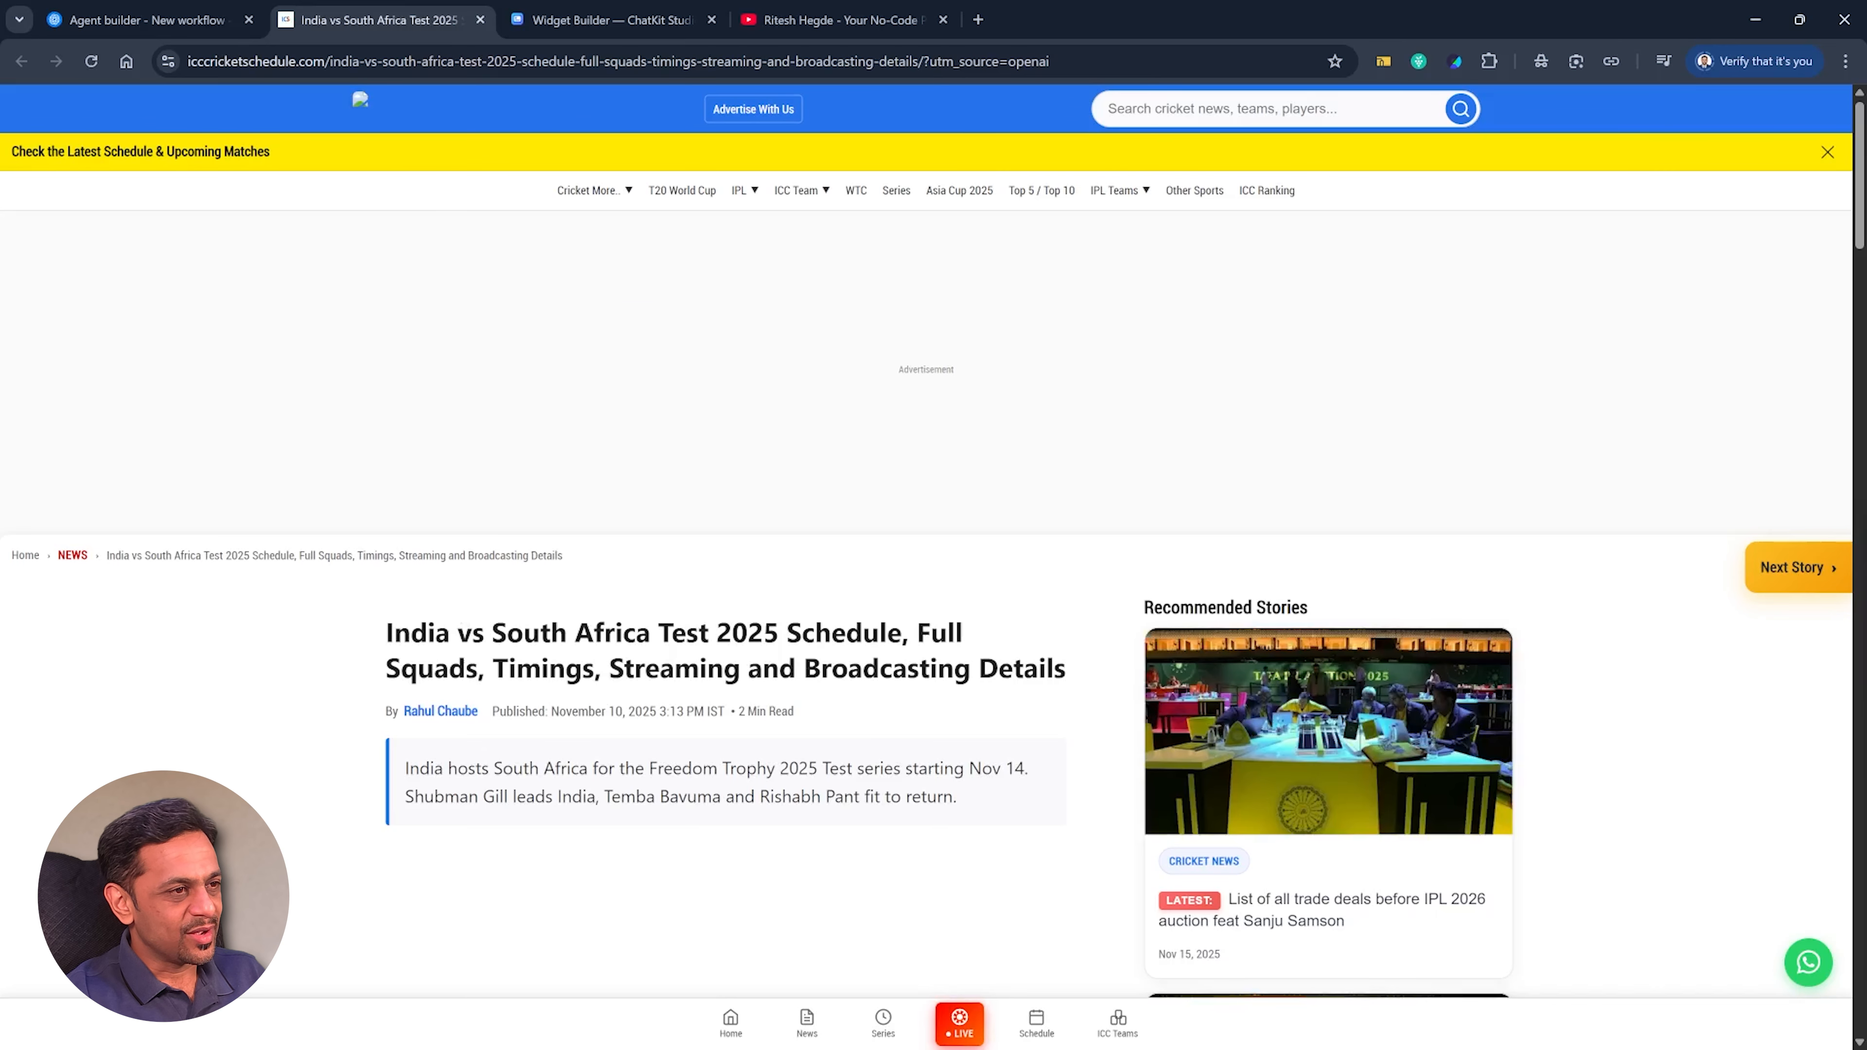
pyautogui.hotkey('ctrl', 'w')
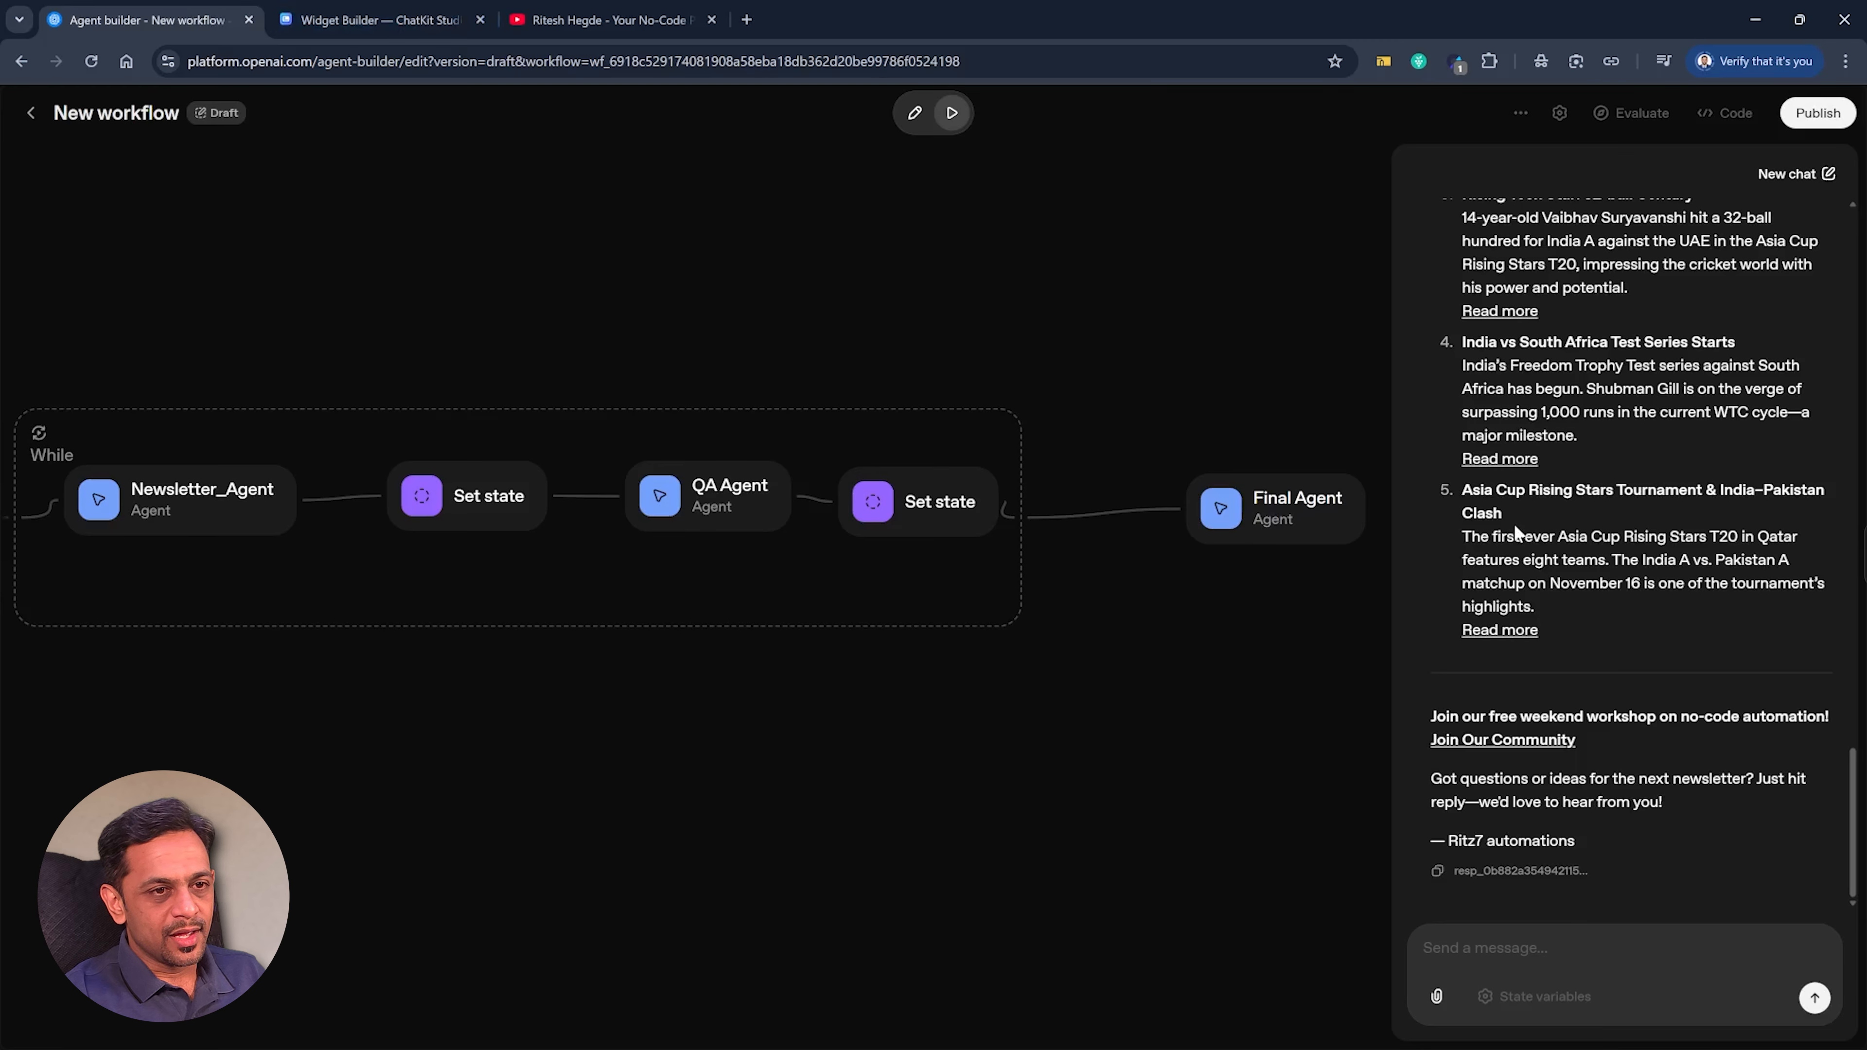